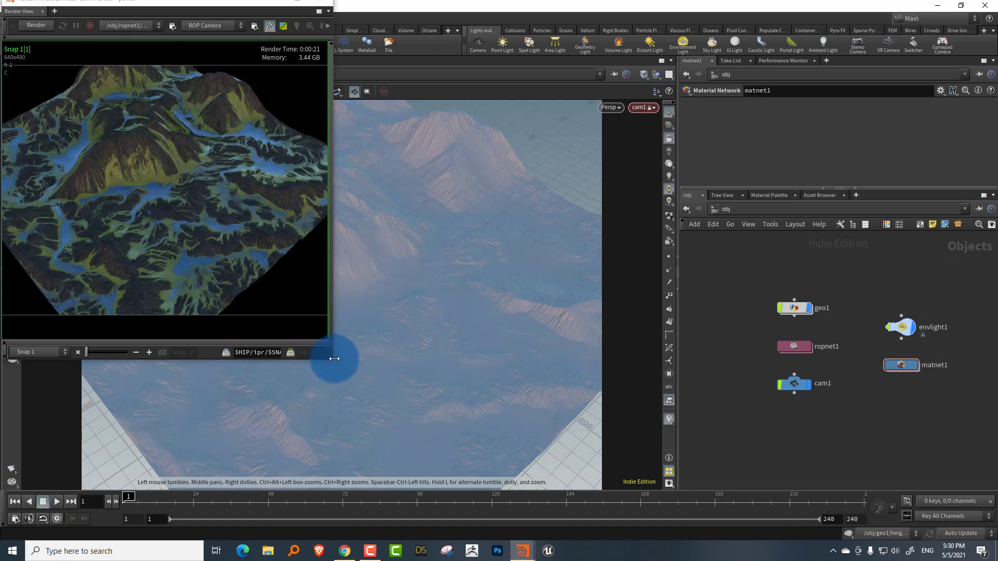
- Enlarge and reposition the floating render window to examine the terrain render, and minimize the window
left_click_drag(332, 360, 417, 409)
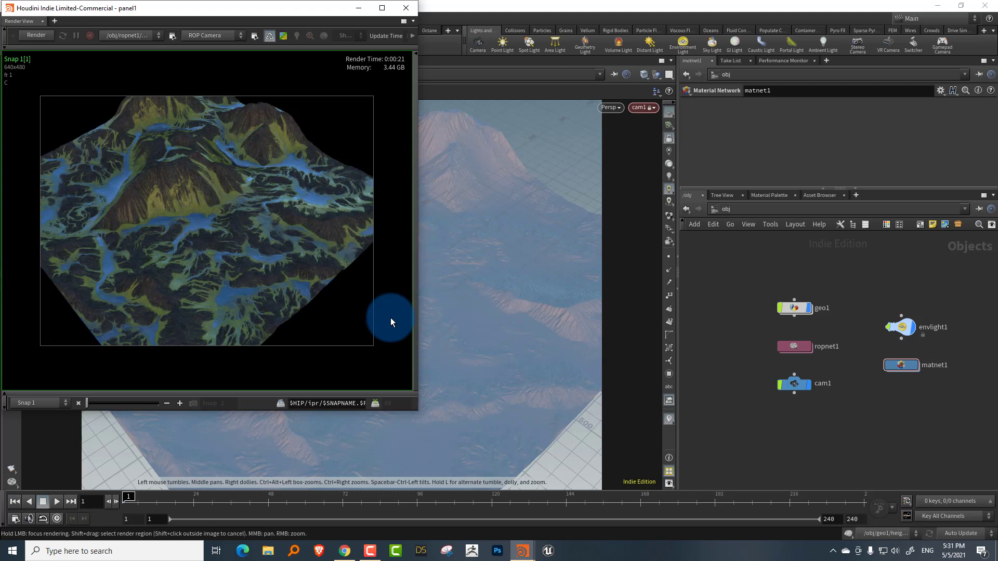
left_click_drag(216, 11, 289, 68)
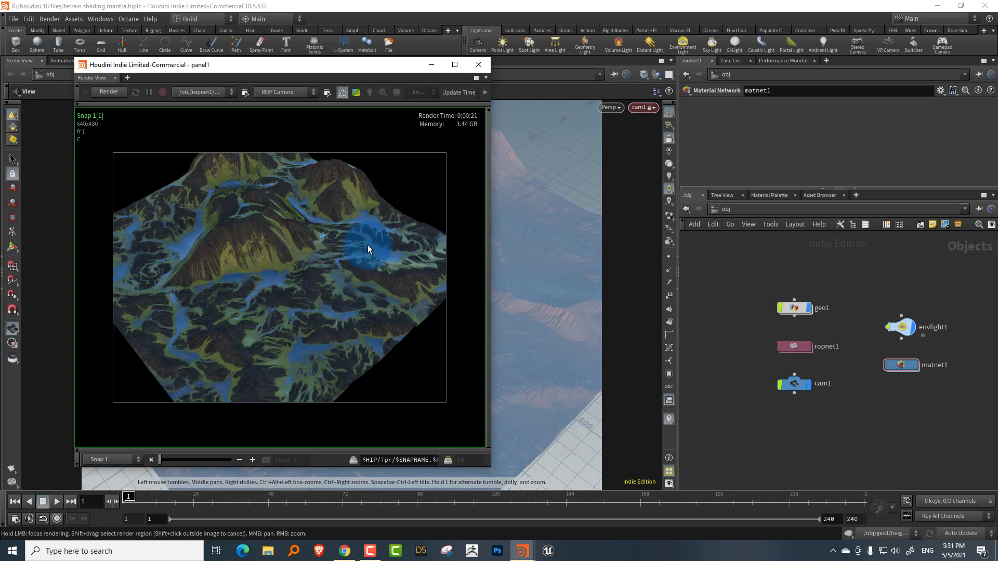
left_click_drag(352, 65, 320, 65)
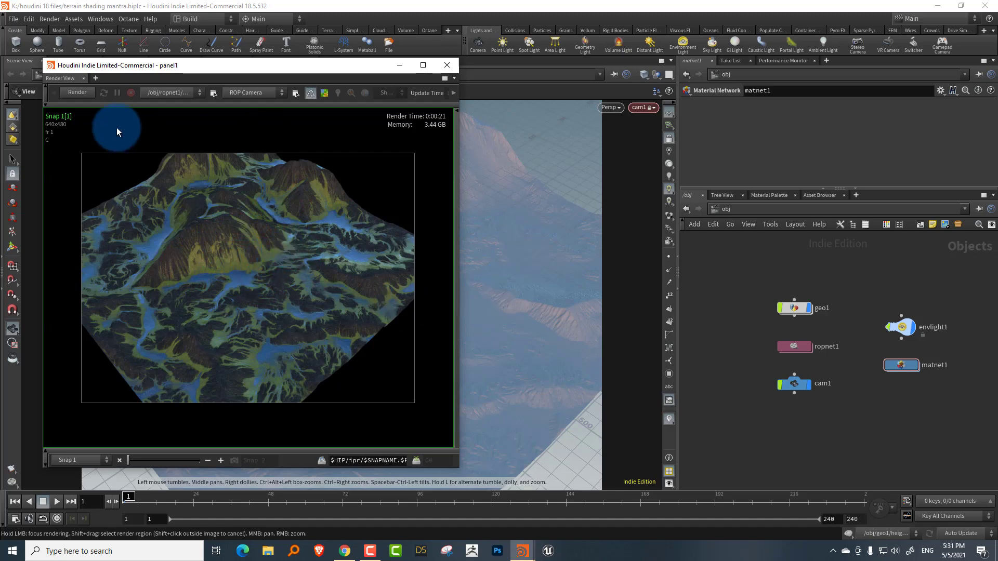
left_click(400, 67)
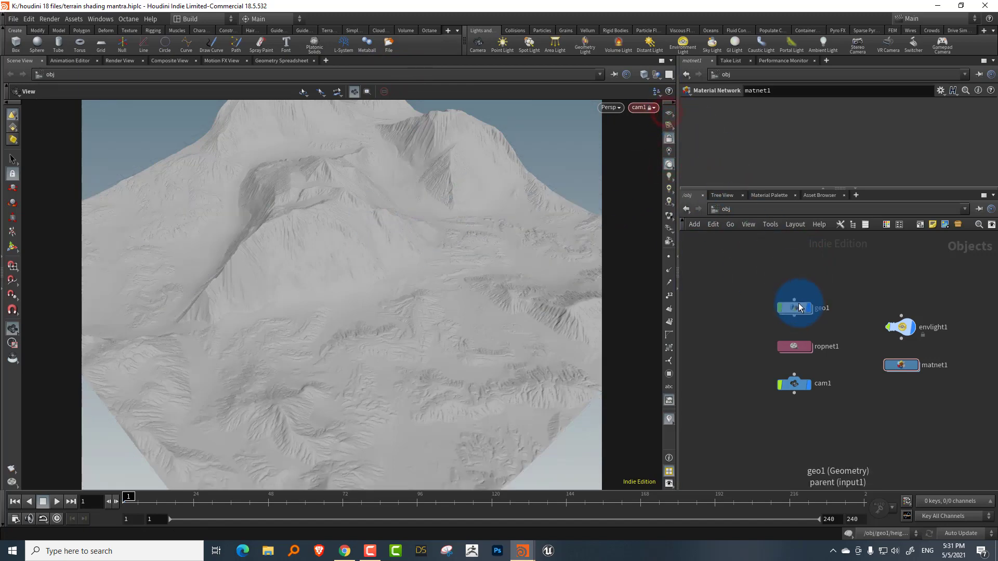
- Enter the geo1 geometry network, give the node graph more room and zoom in on its lower heightfield nodes
double_click(795, 309)
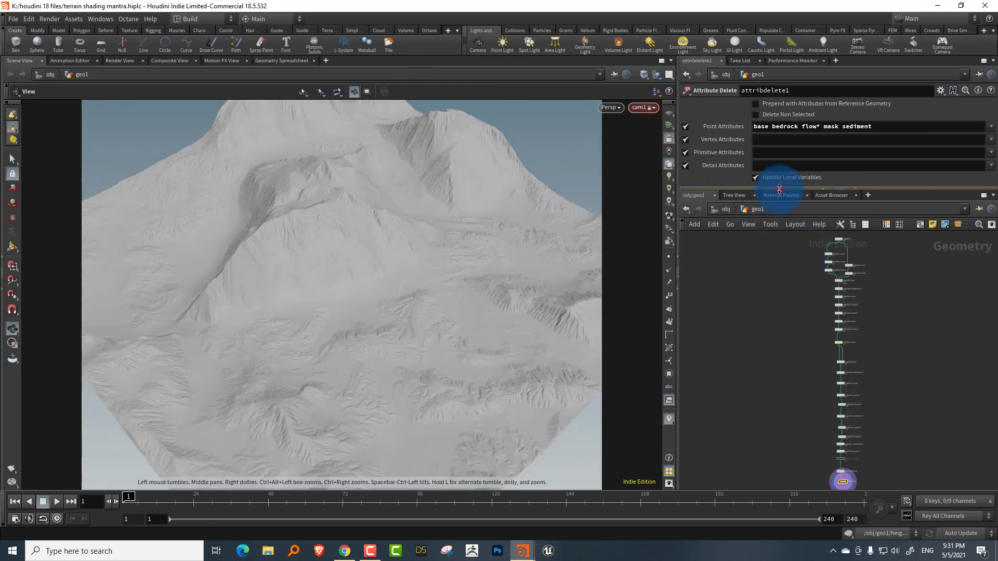
left_click_drag(778, 189, 779, 160)
middle_click_drag(782, 283, 716, 264)
scroll(803, 321, "up", 3)
scroll(813, 306, "up", 1)
middle_click_drag(796, 318, 811, 242)
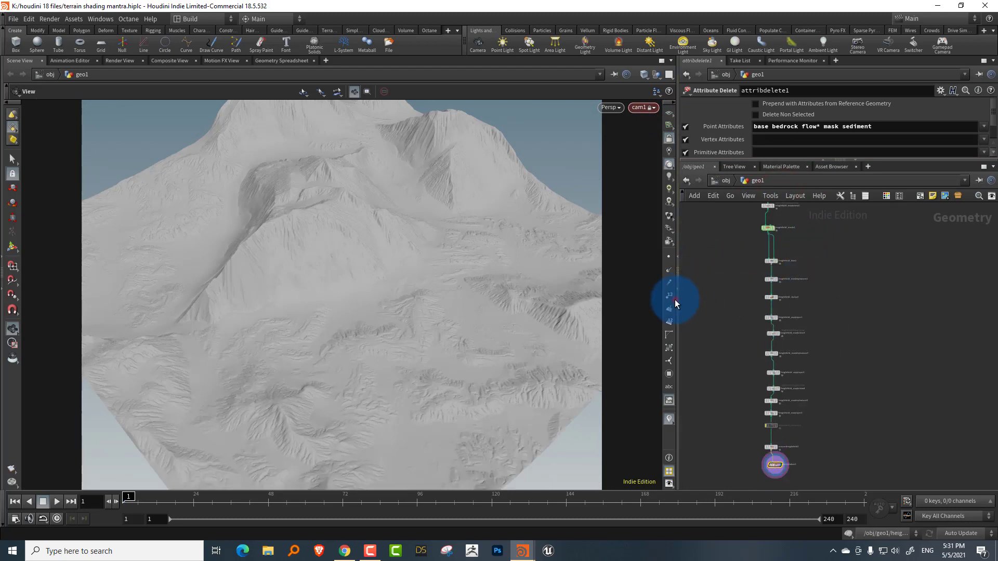
scroll(824, 262, "up", 5)
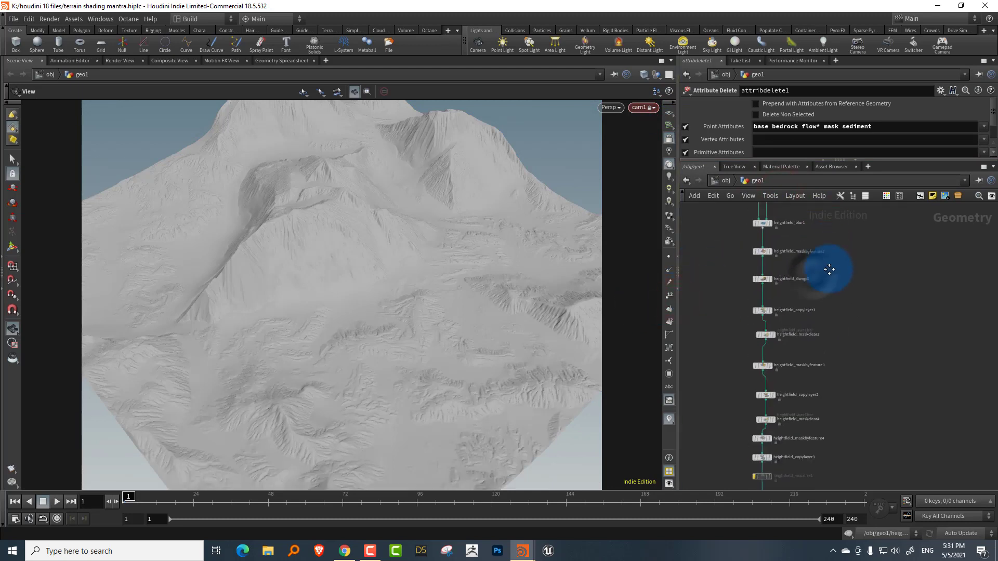
scroll(818, 264, "up", 3)
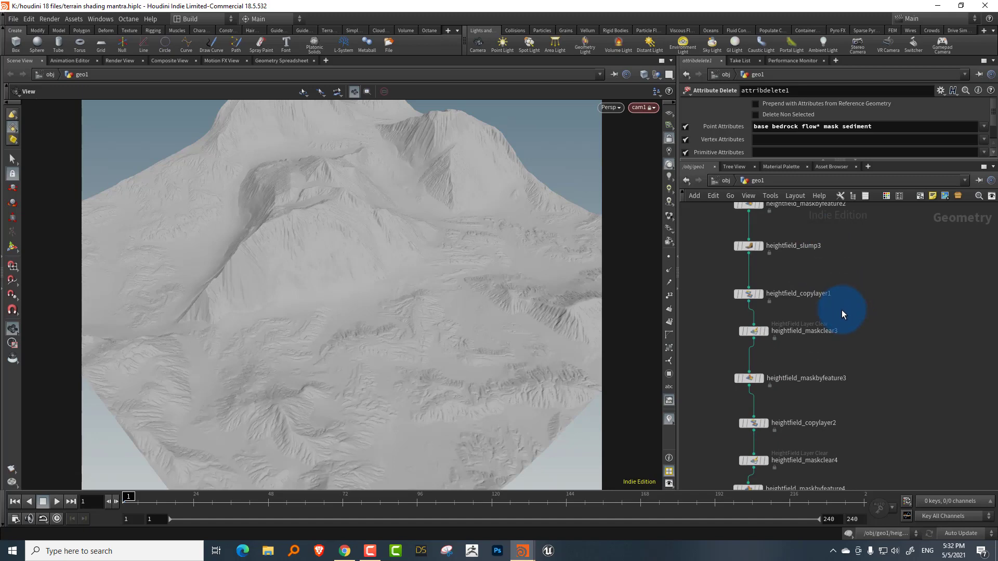
- Display the heightfield_slump3 node in the viewport and enlarge the parameter area to examine its slump settings
middle_click_drag(835, 292, 841, 322)
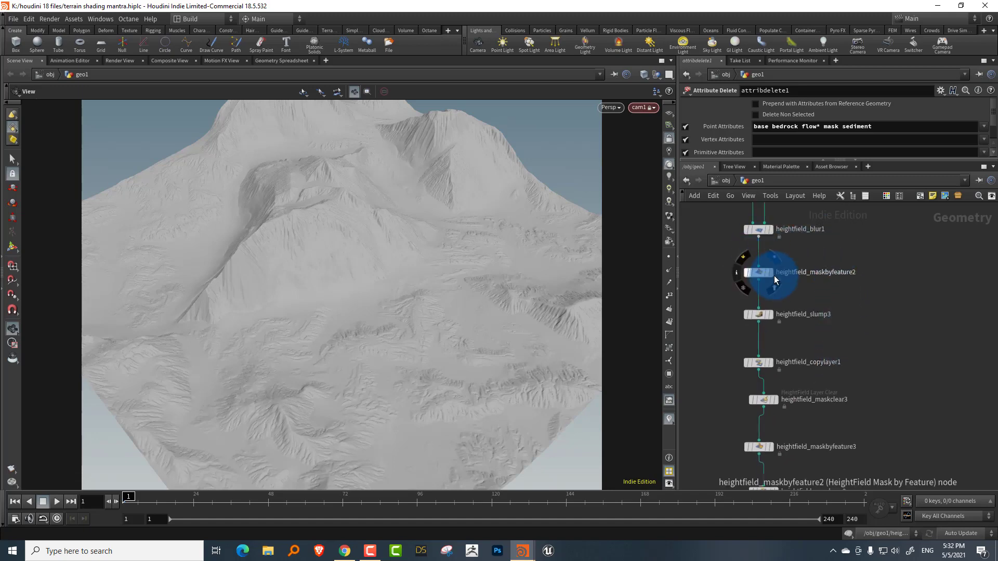
middle_click_drag(833, 364, 833, 332)
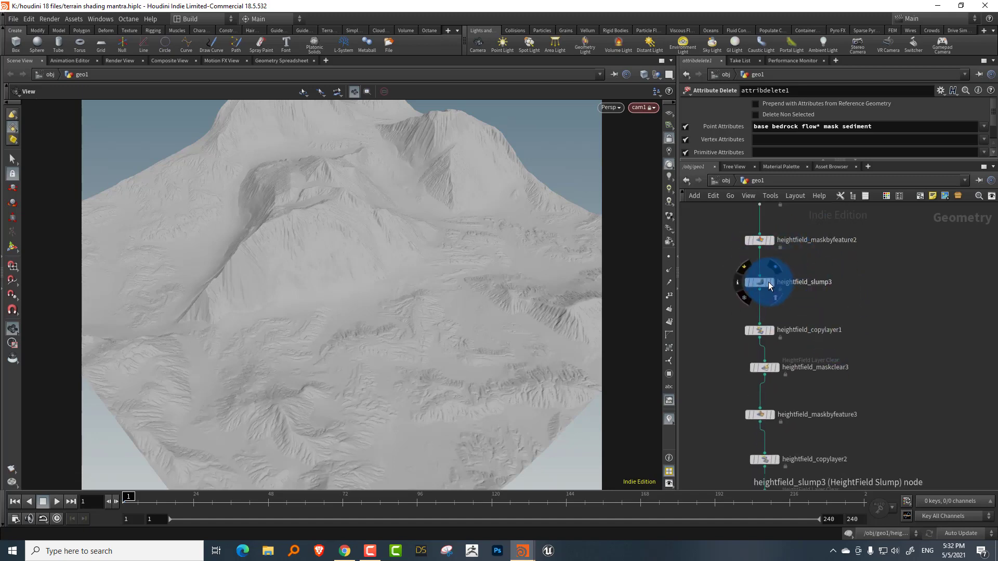
left_click(772, 282)
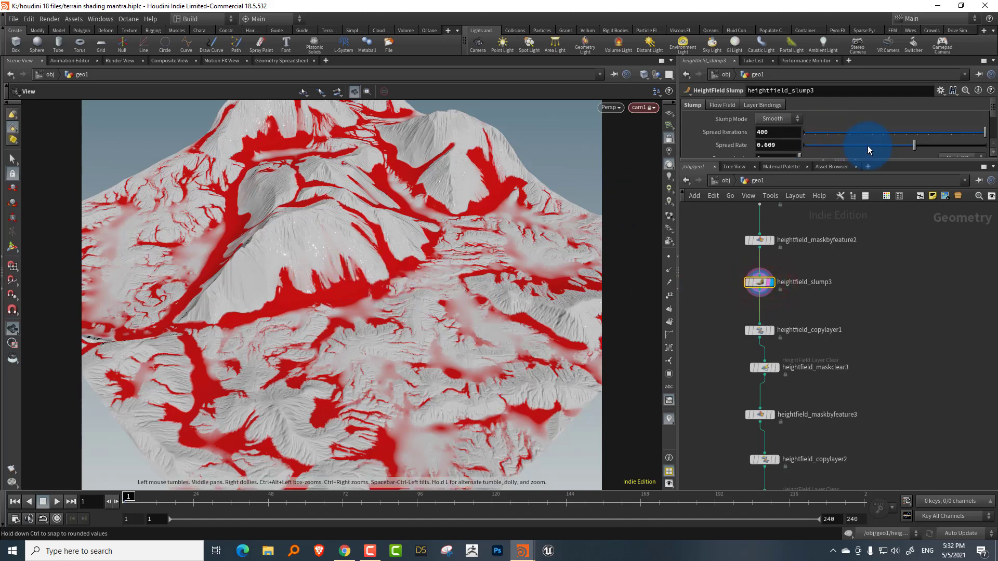
left_click_drag(795, 161, 796, 225)
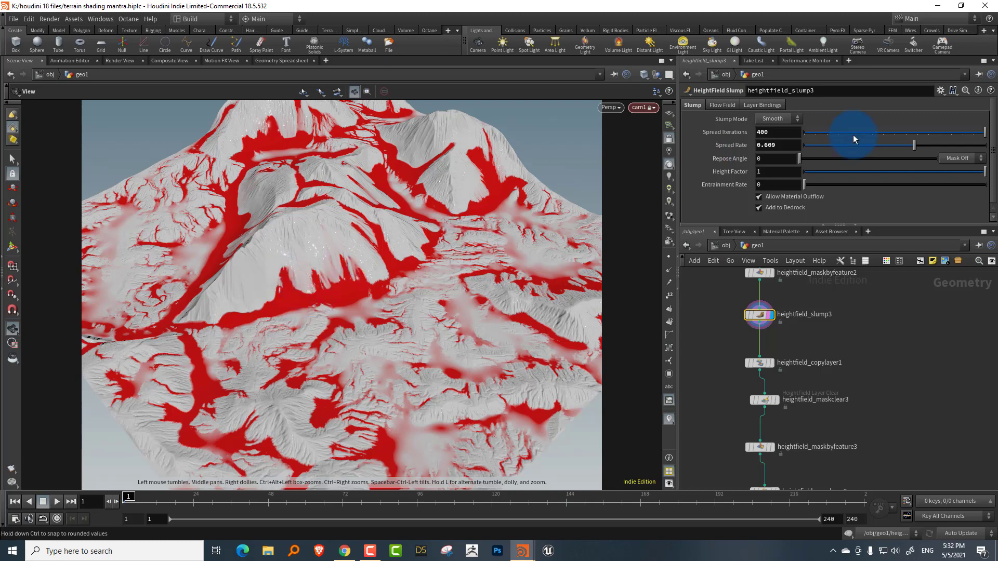
- Try Repose Angle values of 21.6, 12 and 36.6 on heightfield_slump3 and reset the angle to 0
left_click(831, 159)
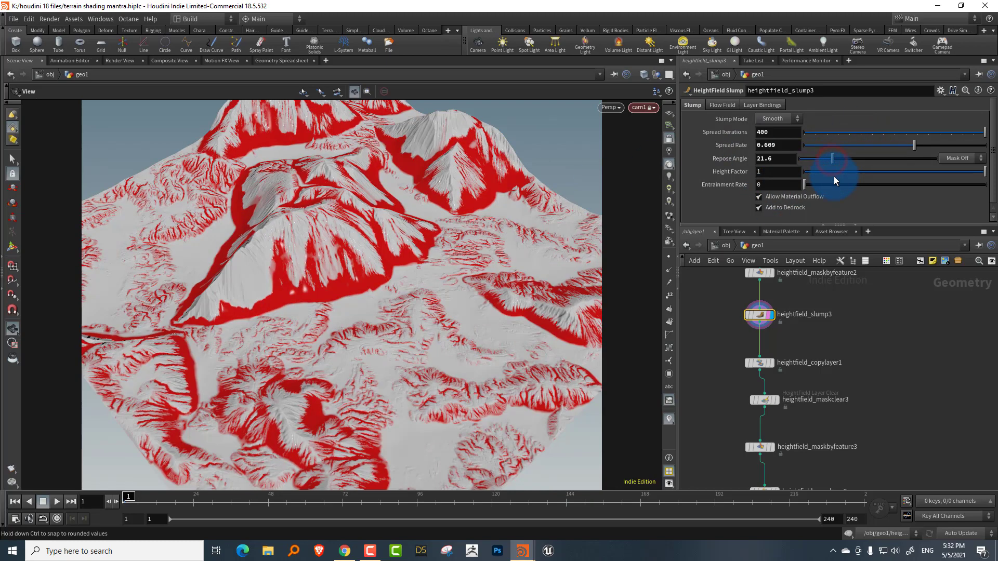
left_click_drag(804, 158, 824, 160)
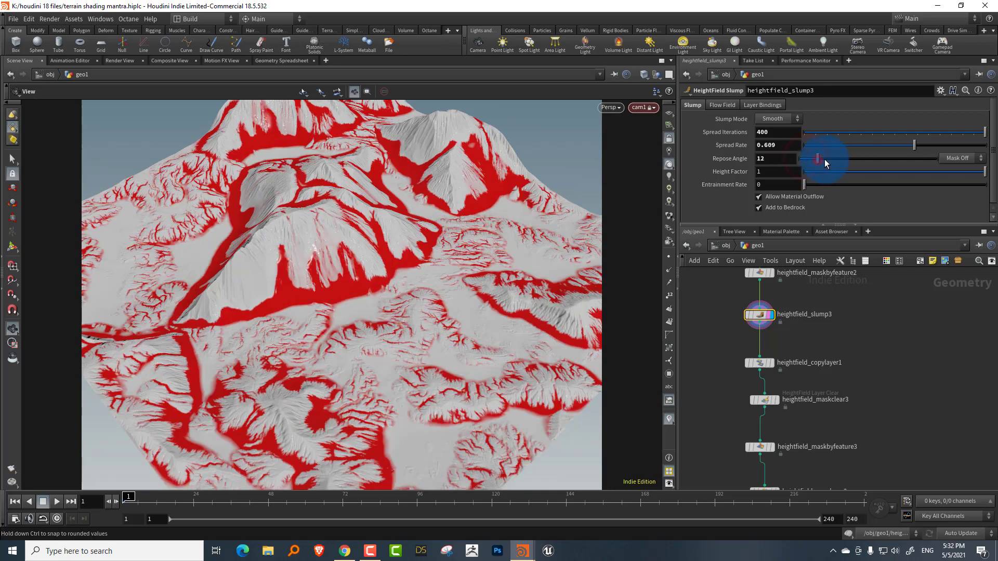
left_click(855, 160)
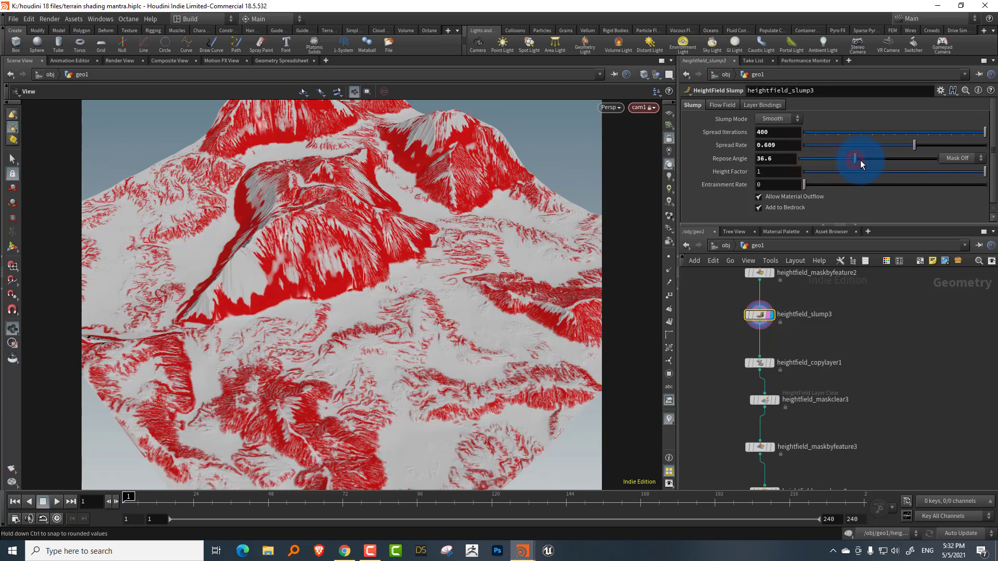
left_click(802, 160)
left_click(799, 161)
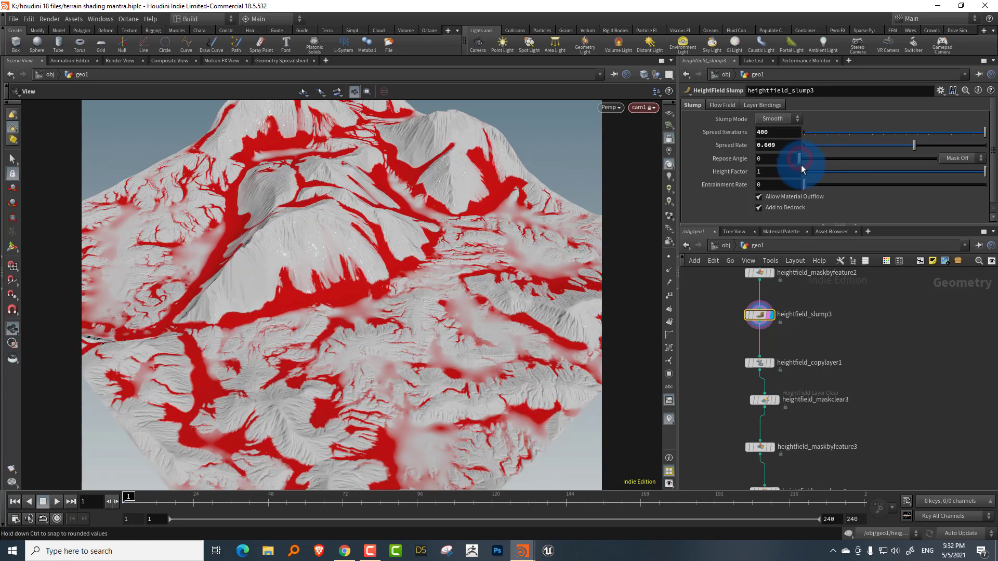
- Display heightfield_copylayer1, examine its source and destination layers, and inspect the layer list in its node info
middle_click_drag(842, 337, 772, 345)
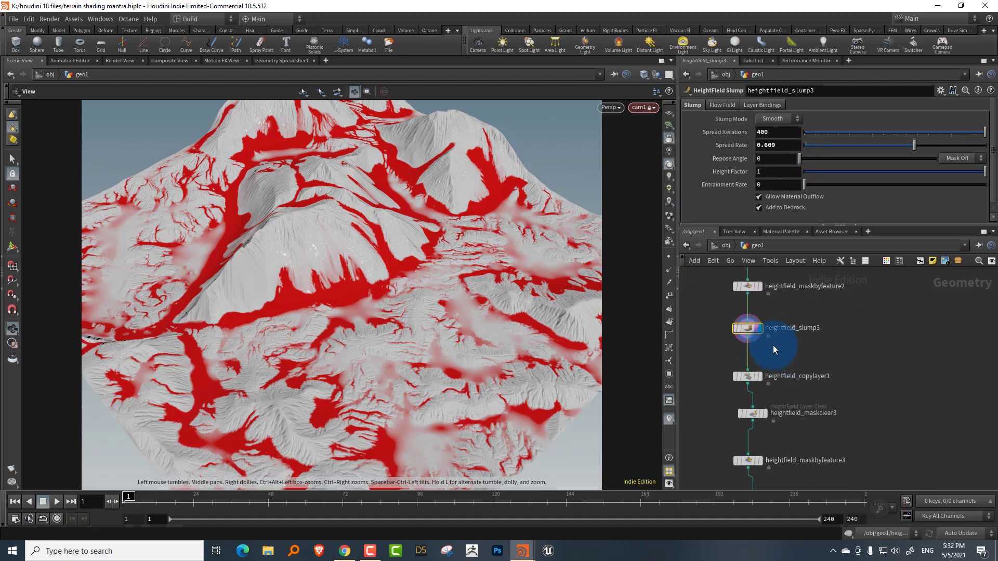
left_click(748, 383)
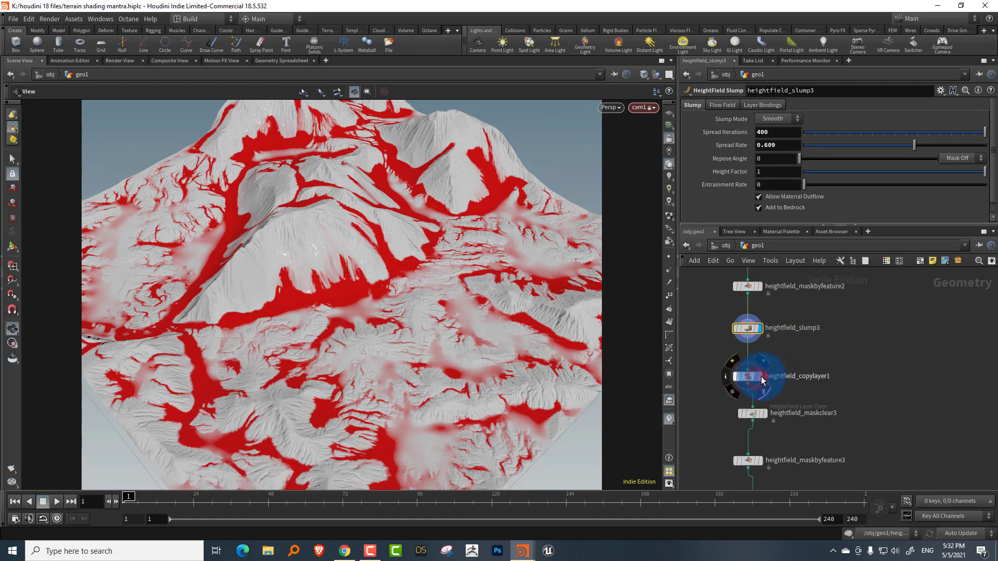
left_click(697, 345)
left_click(696, 312)
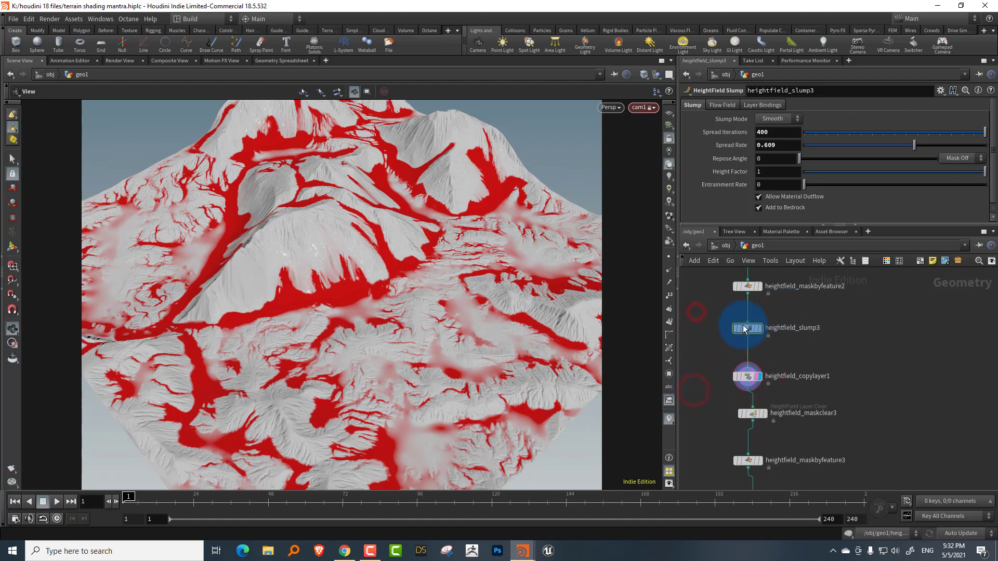
left_click(790, 372)
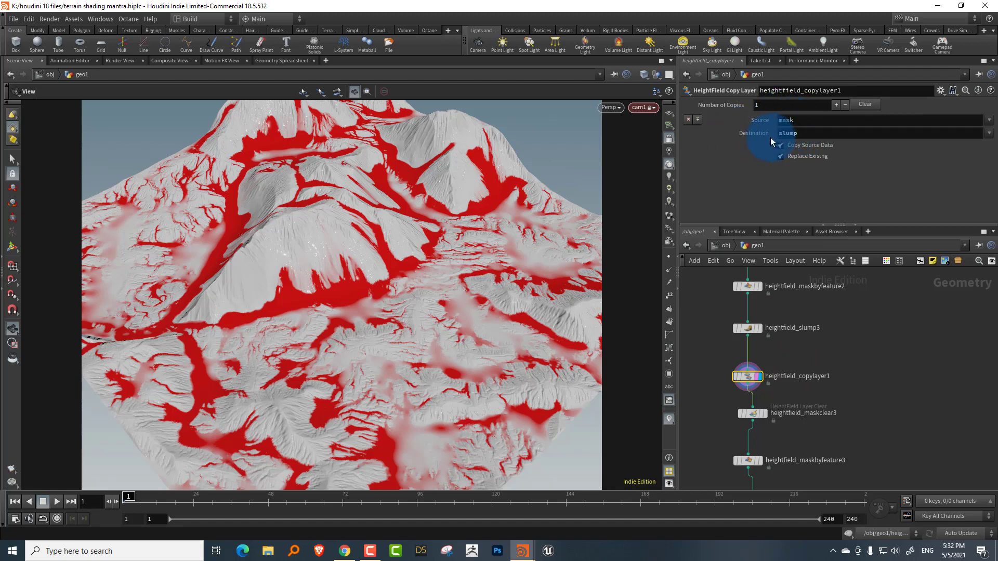
left_click(727, 380)
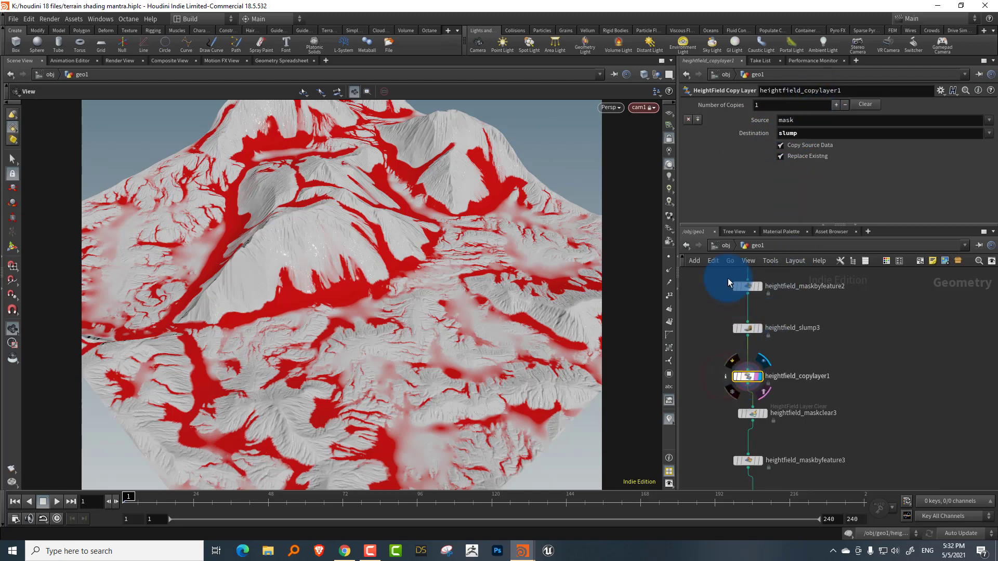
scroll(709, 298, "down", 1)
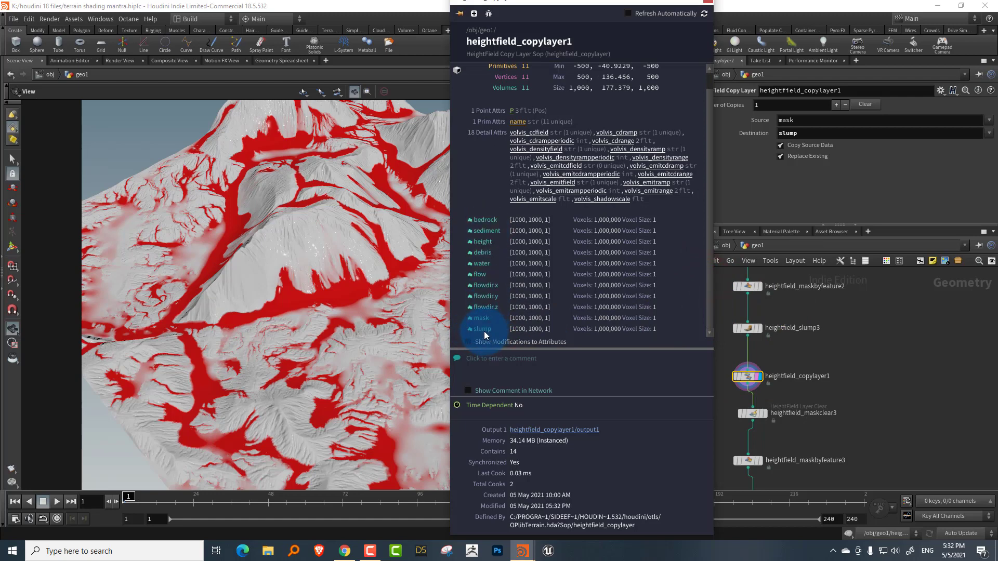
- Display heightfield_maskbyfeature3 to examine its slope mask, and heightfield_copylayer2 to examine the layer it copies to
middle_click_drag(858, 352, 856, 269)
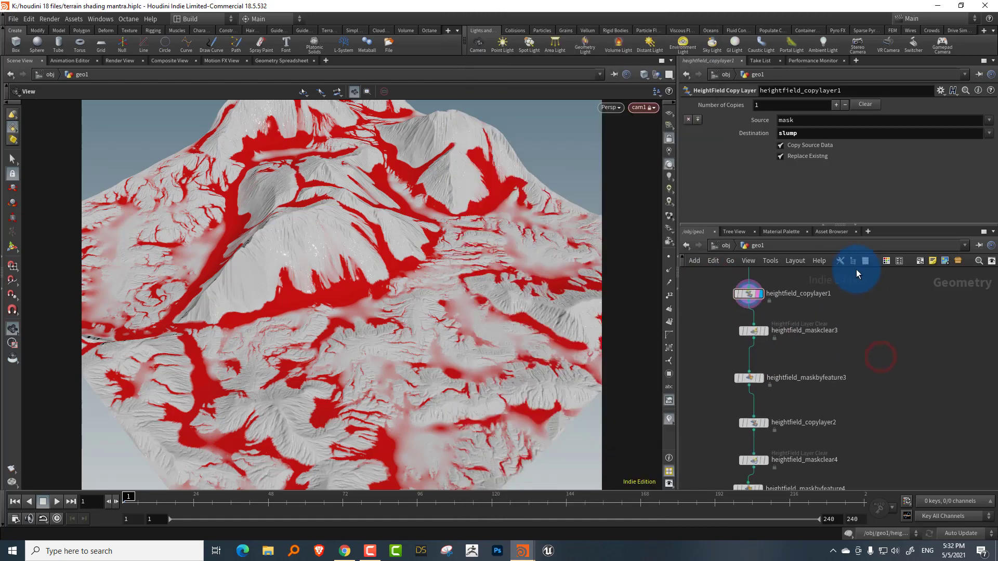
left_click(760, 383)
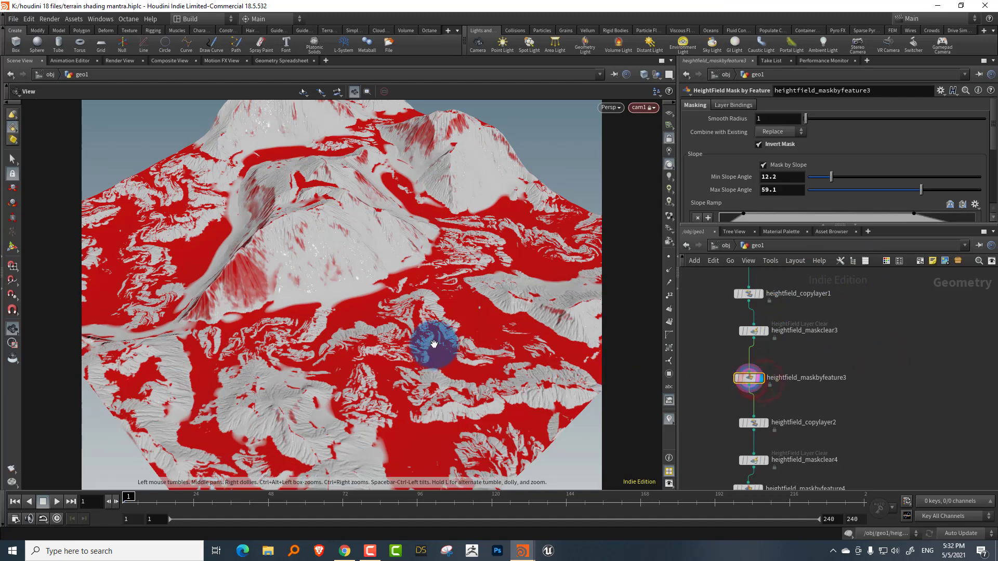
middle_click_drag(852, 397, 852, 311)
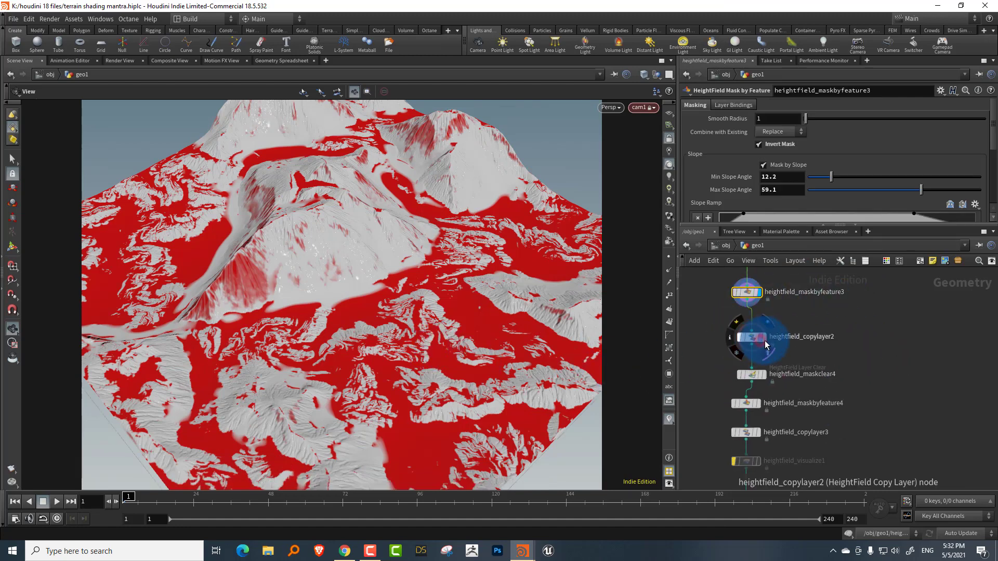
left_click(761, 338)
- Display heightfield_maskclear4, heightfield_maskbyfeature4 and heightfield_copylayer3 in turn to examine the cleared mask, the height mask settings and the copied layer
middle_click_drag(797, 401, 796, 346)
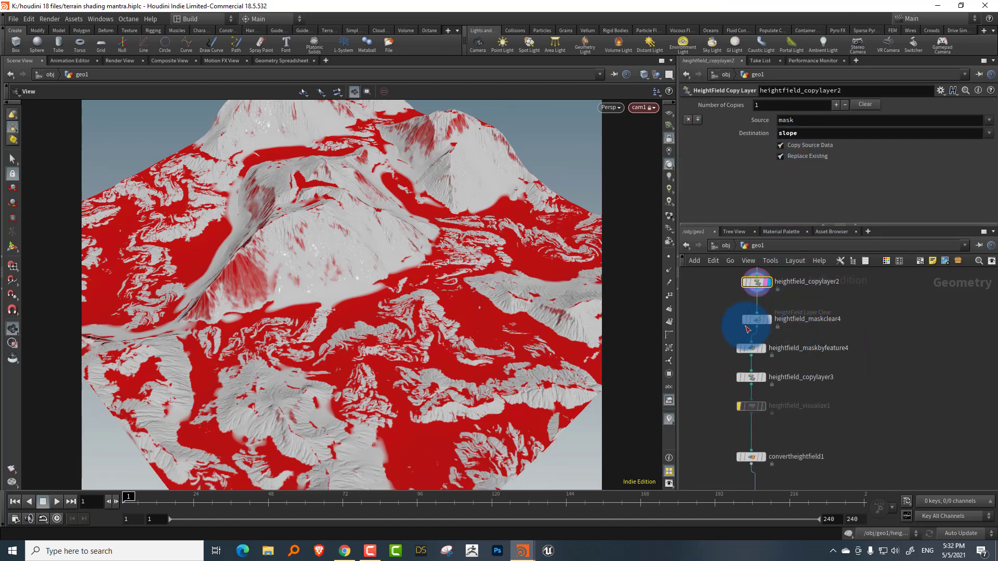
left_click(767, 320)
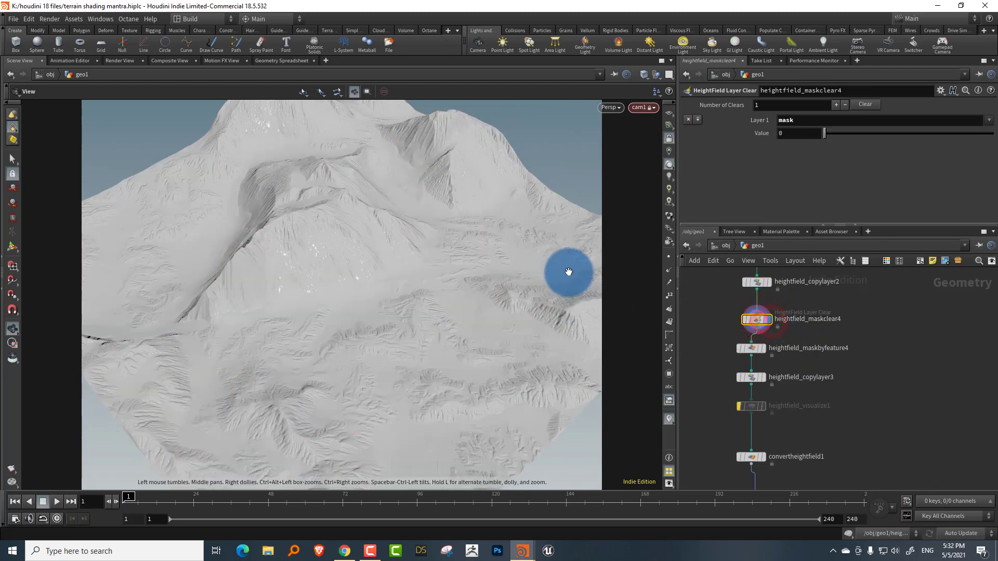
left_click(763, 348)
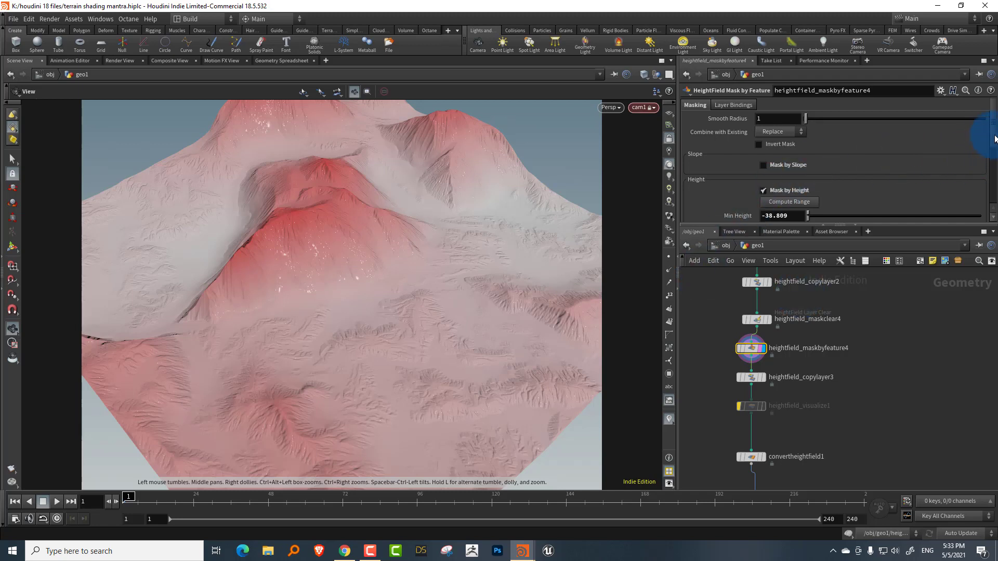
scroll(946, 159, "down", 3)
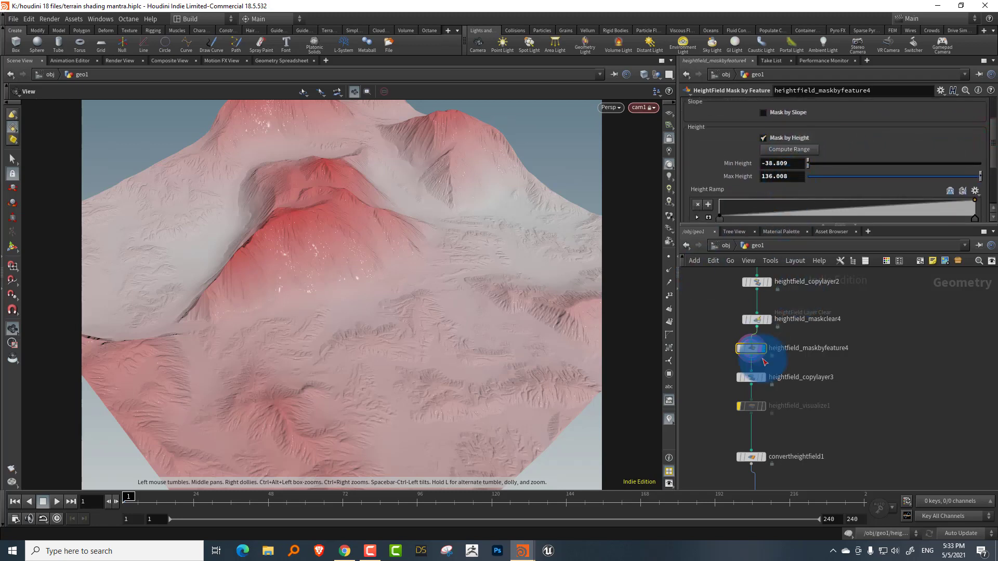
left_click(754, 382)
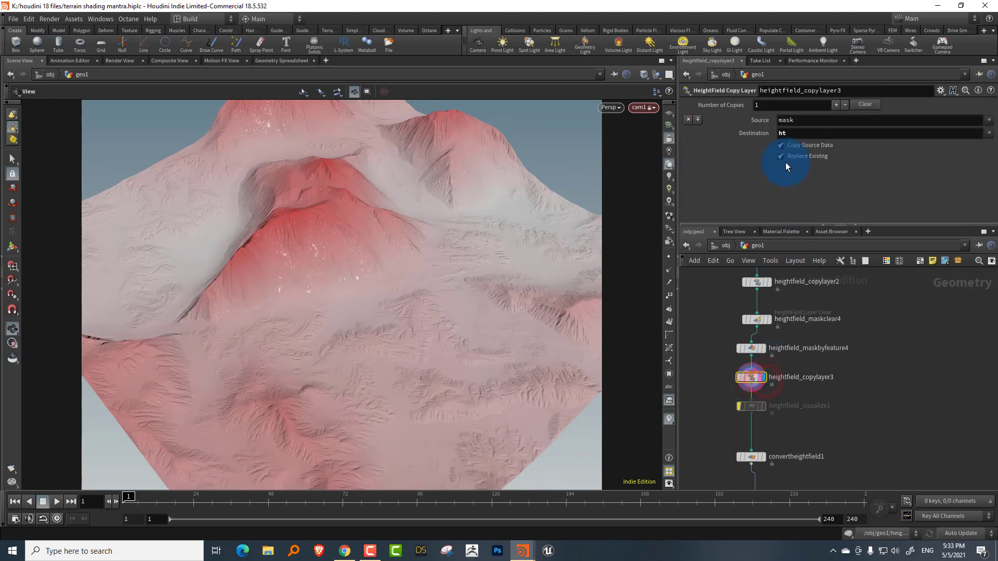
- Display convertheightfield1 and inspect its point attributes in the node info, and display attribdelete1 to examine its point attribute list
middle_click_drag(781, 403, 774, 323)
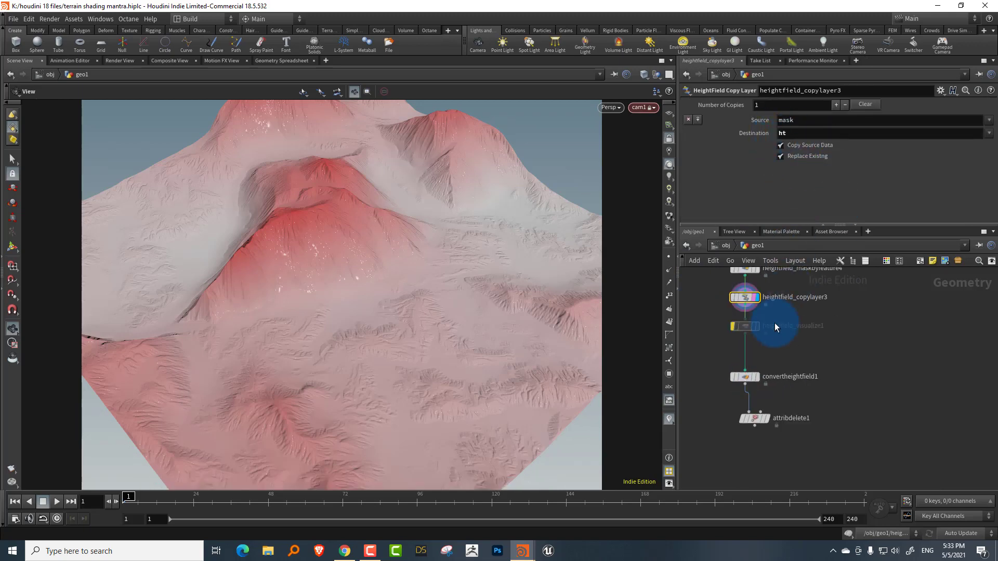
left_click(757, 378)
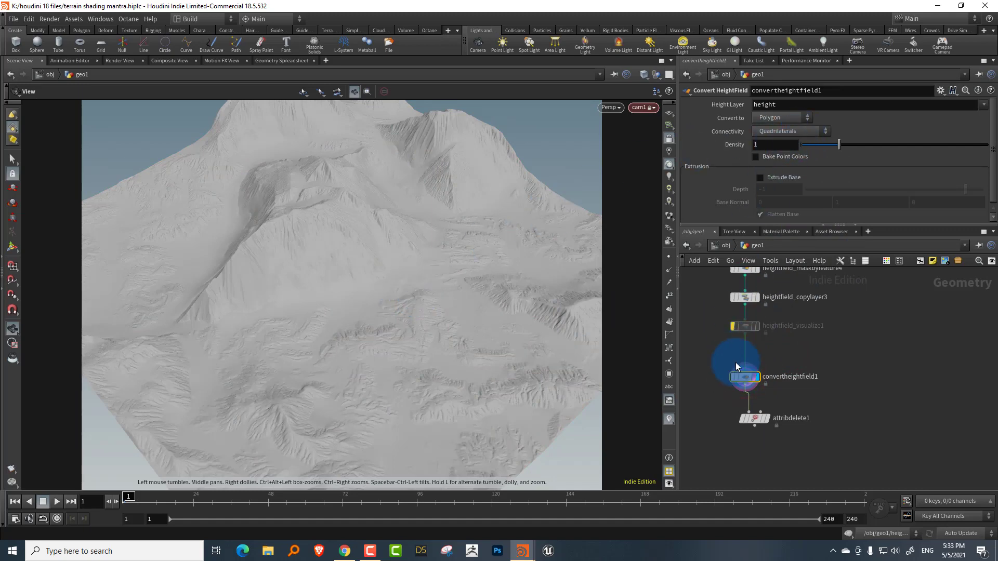
left_click(725, 378)
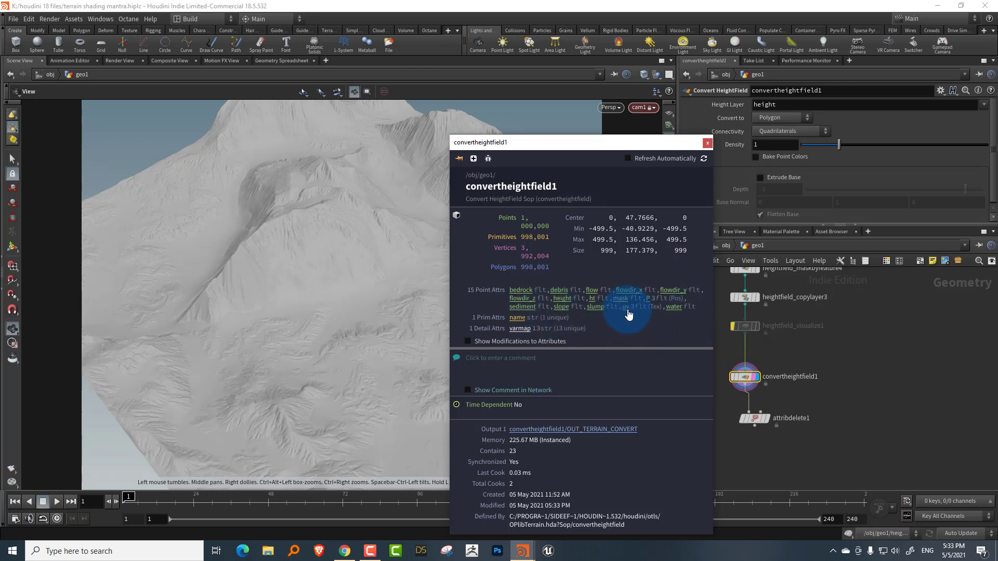
left_click(821, 342)
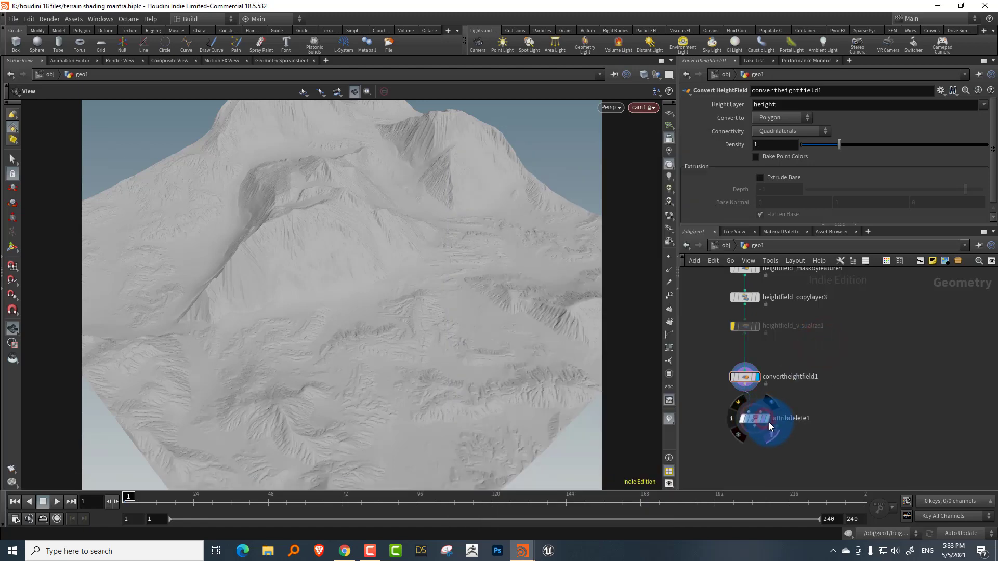
left_click(769, 422)
left_click(756, 422)
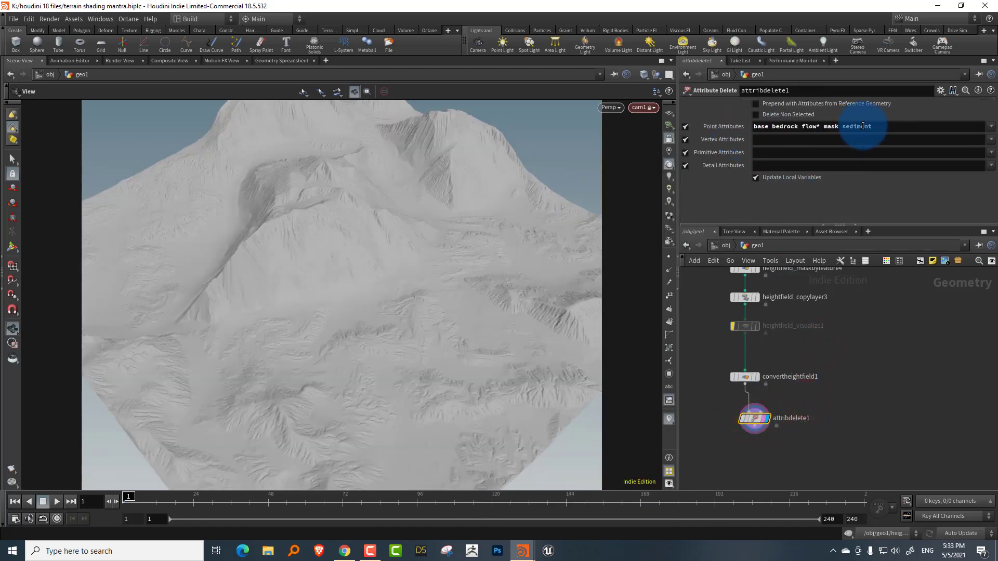
- Go up to the object level, select envlight1, and switch the viewport to high-quality lighting from the scene lights
left_click(841, 338)
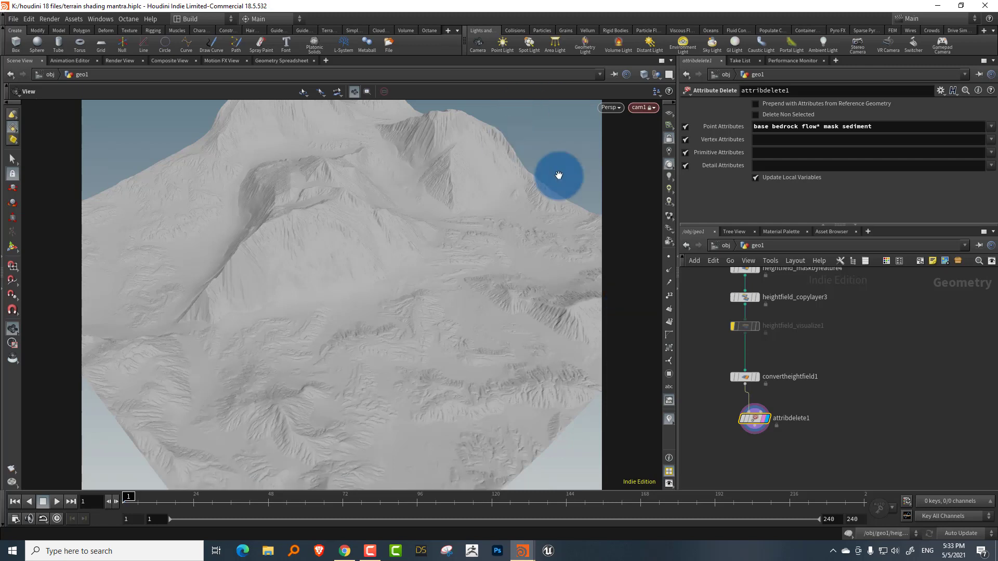
scroll(822, 319, "up", 3)
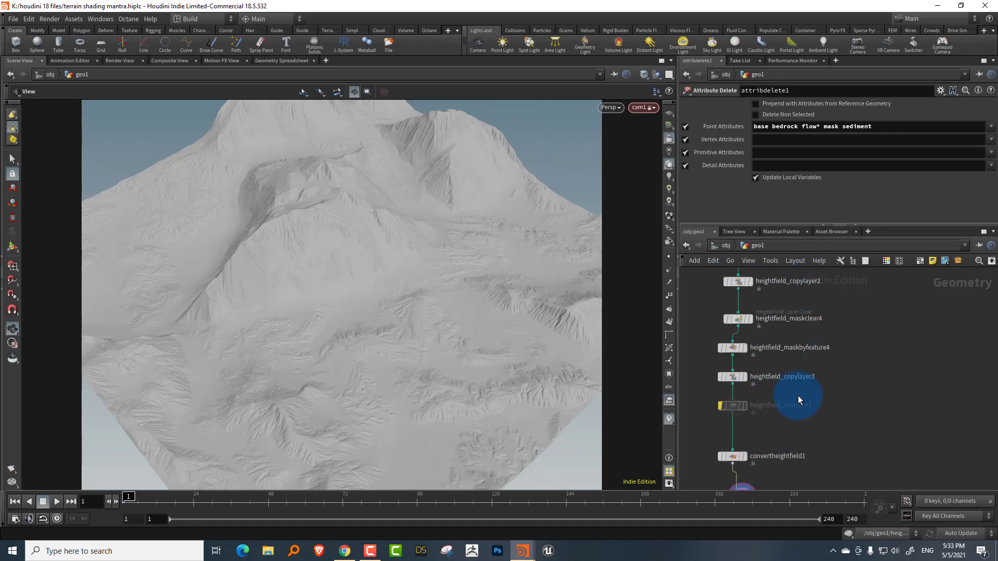
left_click(728, 246)
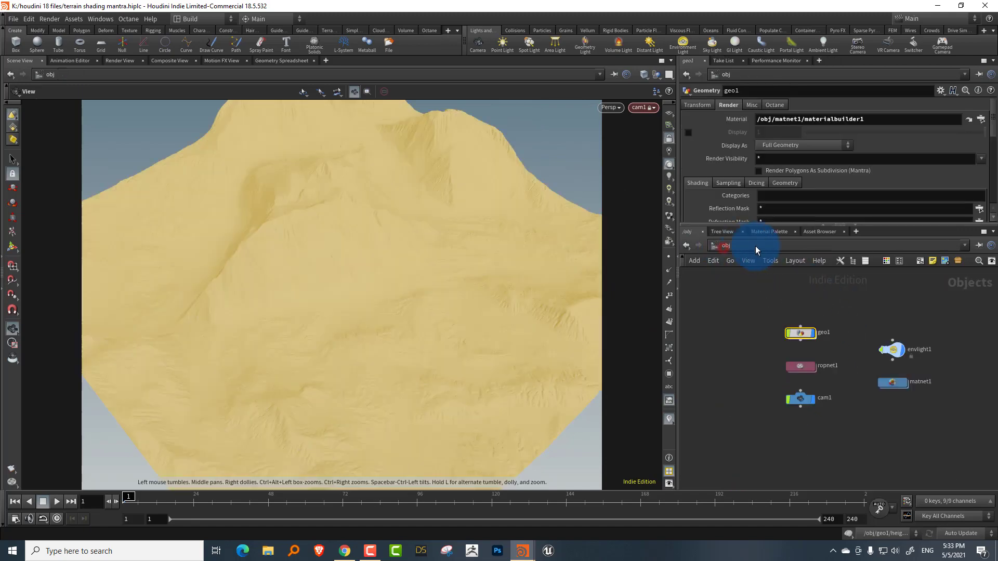
middle_click_drag(856, 315, 802, 316)
left_click(821, 288)
left_click_drag(806, 317, 873, 360)
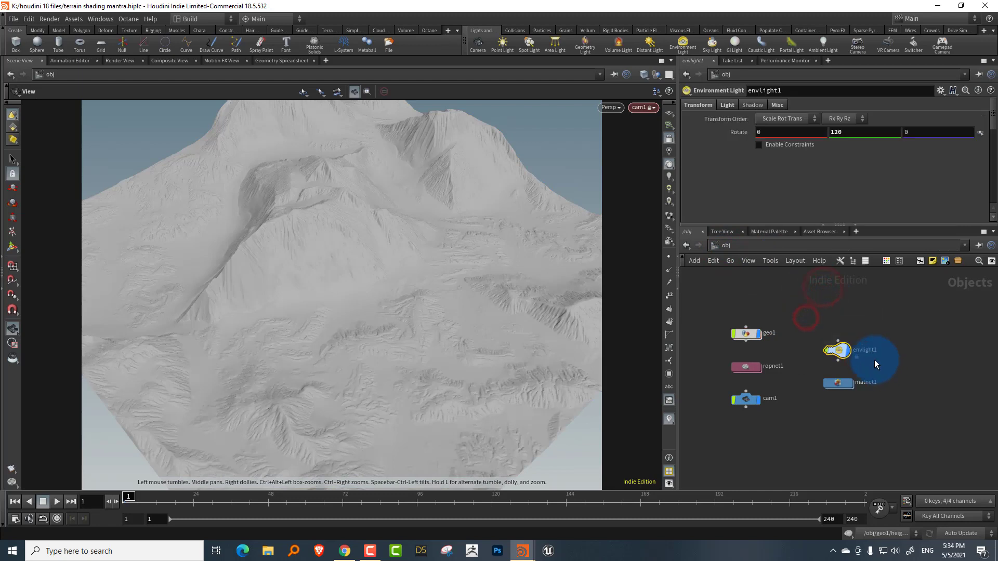
left_click(669, 188)
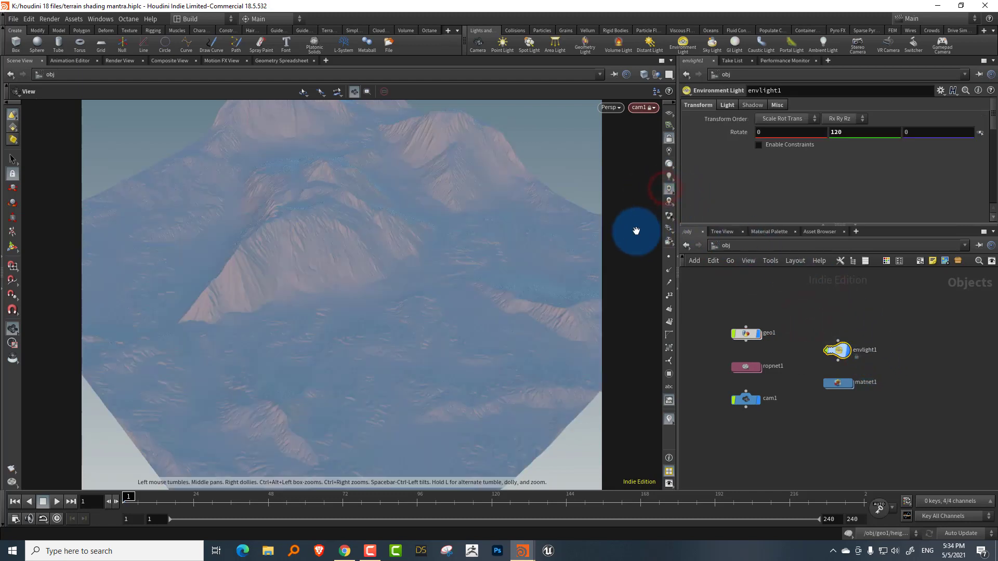
left_click(669, 189)
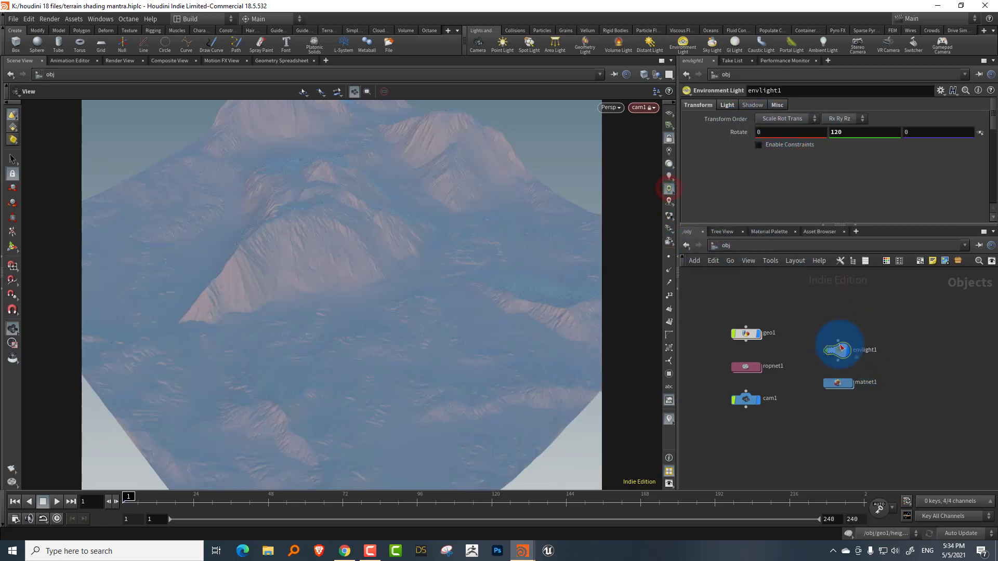
- Open ropnet1, examine the rendering settings of mantra1, and return to the object level
double_click(750, 366)
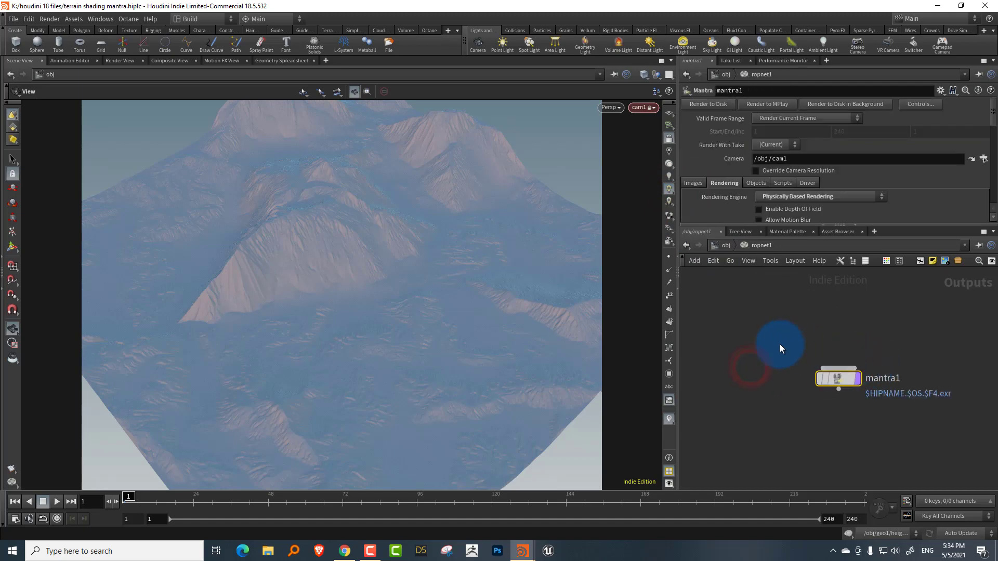
left_click(842, 378)
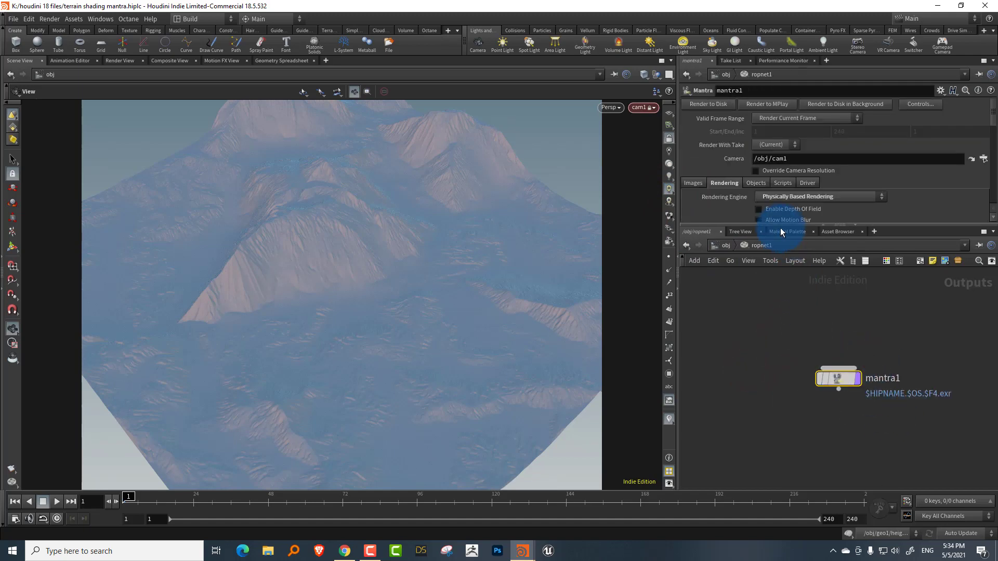
left_click_drag(778, 228, 790, 322)
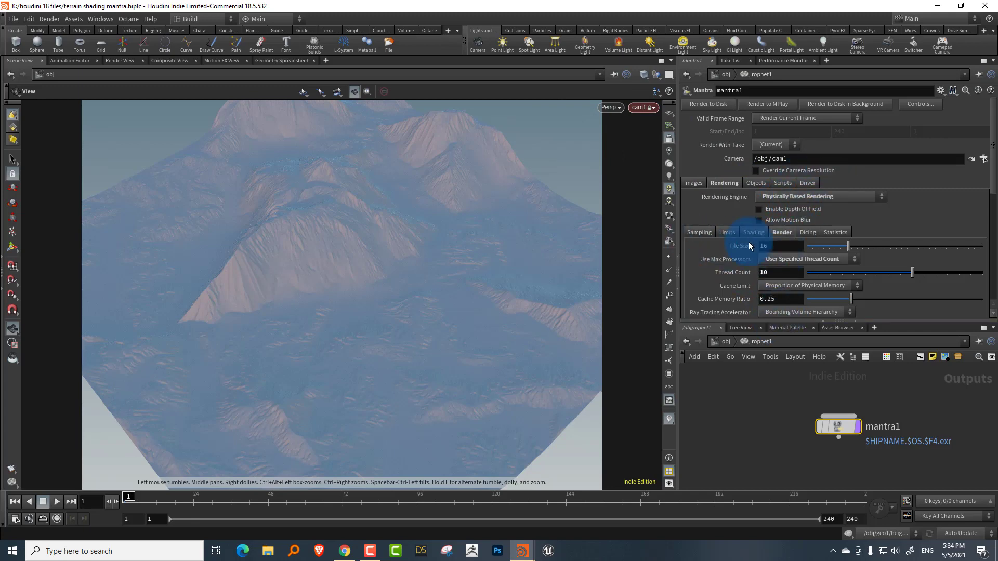
left_click(726, 341)
left_click_drag(765, 321, 795, 243)
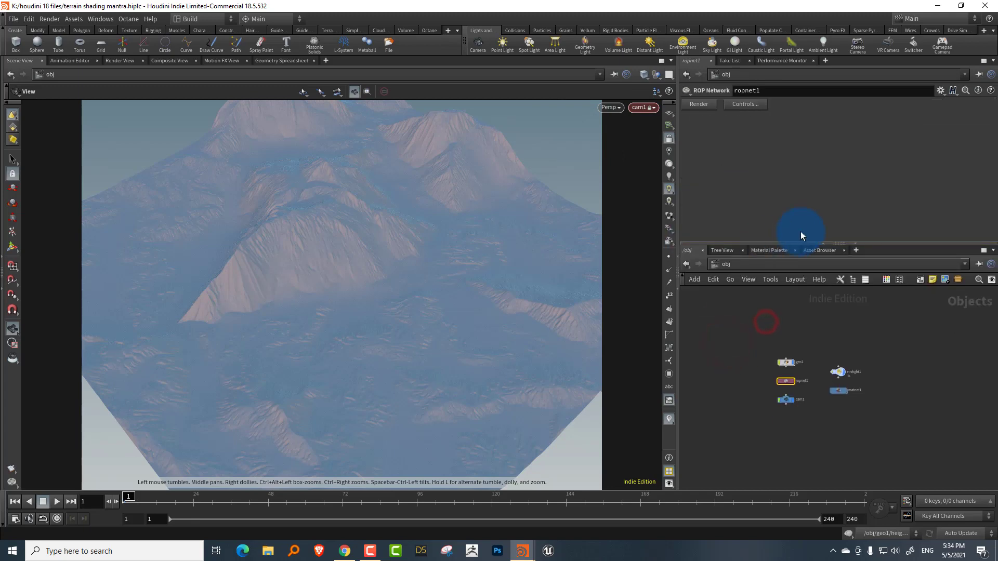
- Enter matnet1 and add a new Material Builder node beside materialbuilder1
scroll(819, 415, "up", 4)
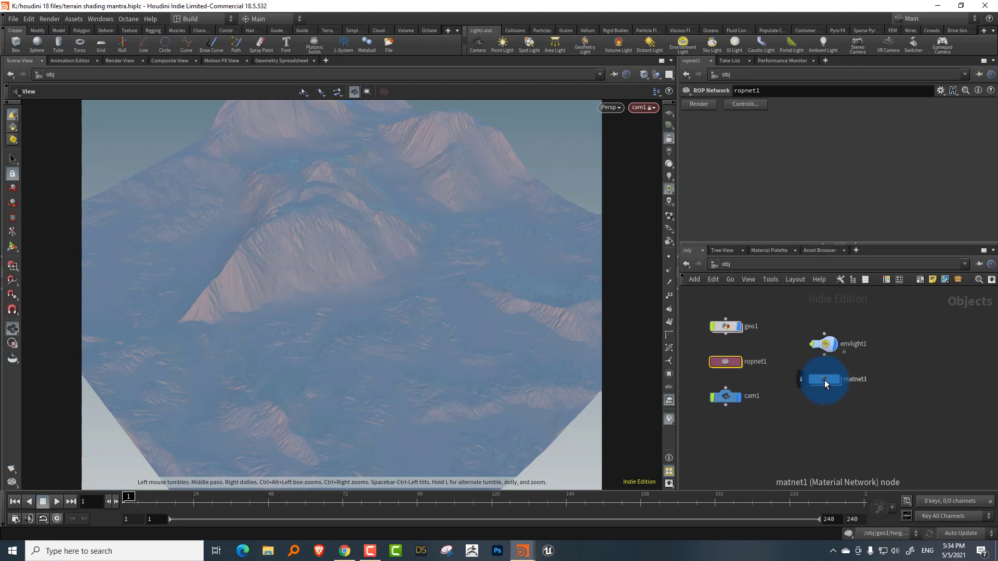
double_click(824, 379)
key("Tab")
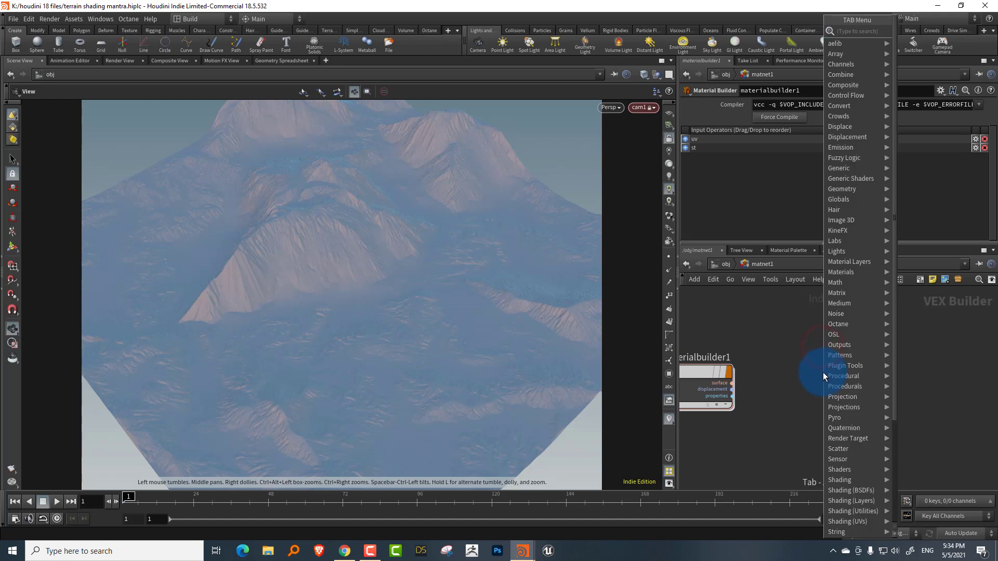
type("mater")
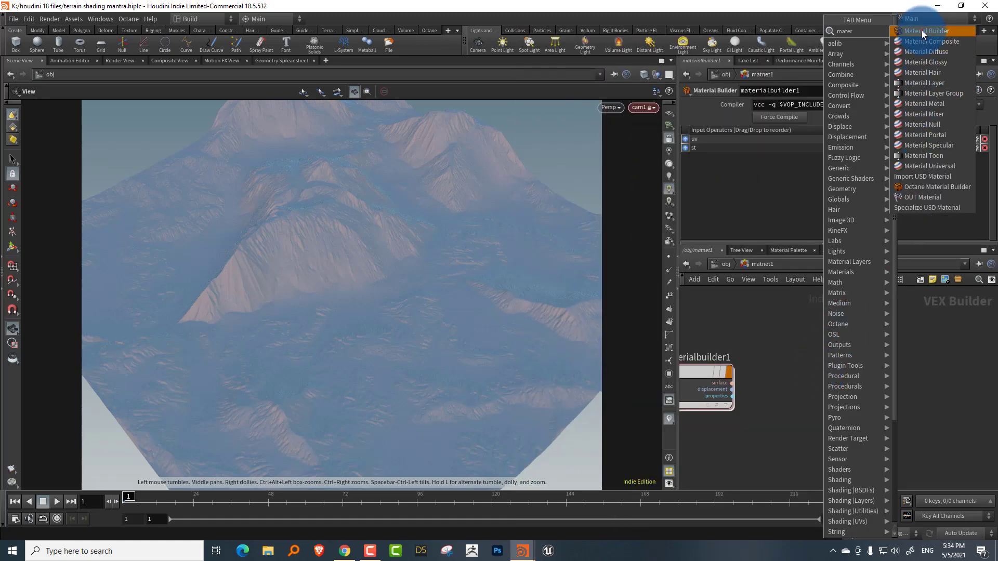
left_click(921, 30)
left_click(850, 360)
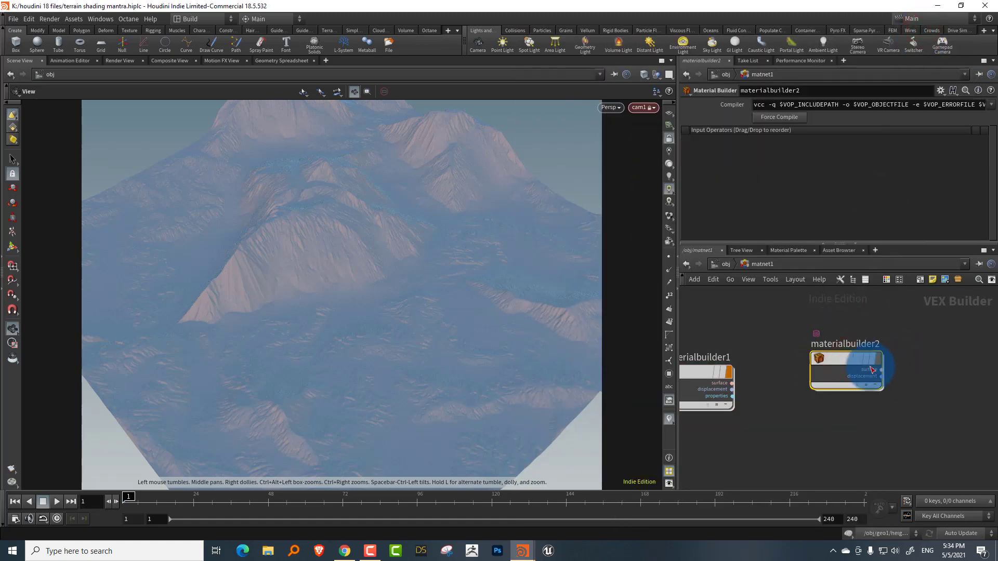
left_click_drag(851, 354, 872, 367)
middle_click_drag(906, 318, 873, 329)
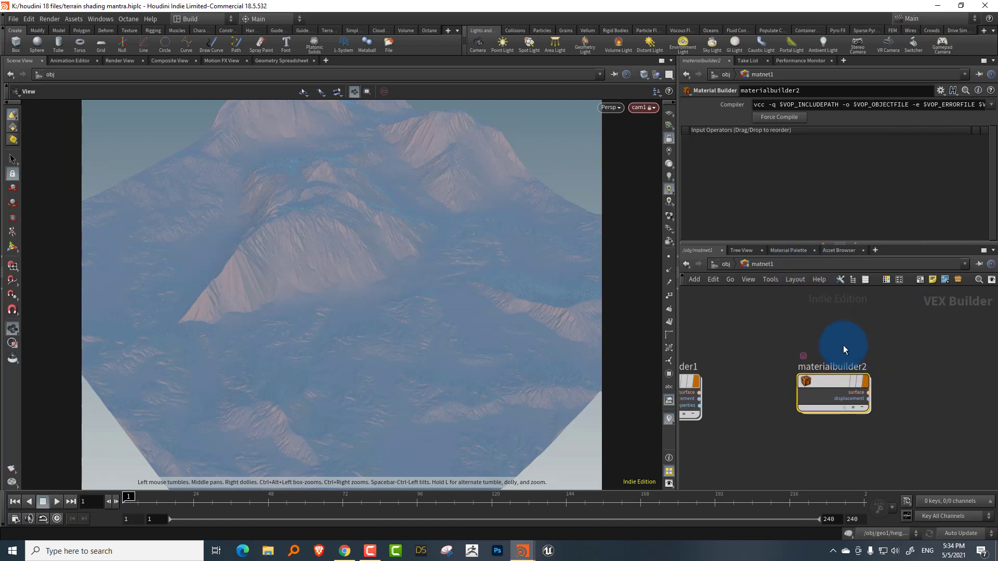
- Rename the new material builder as terrain
double_click(848, 366)
double_click(831, 365)
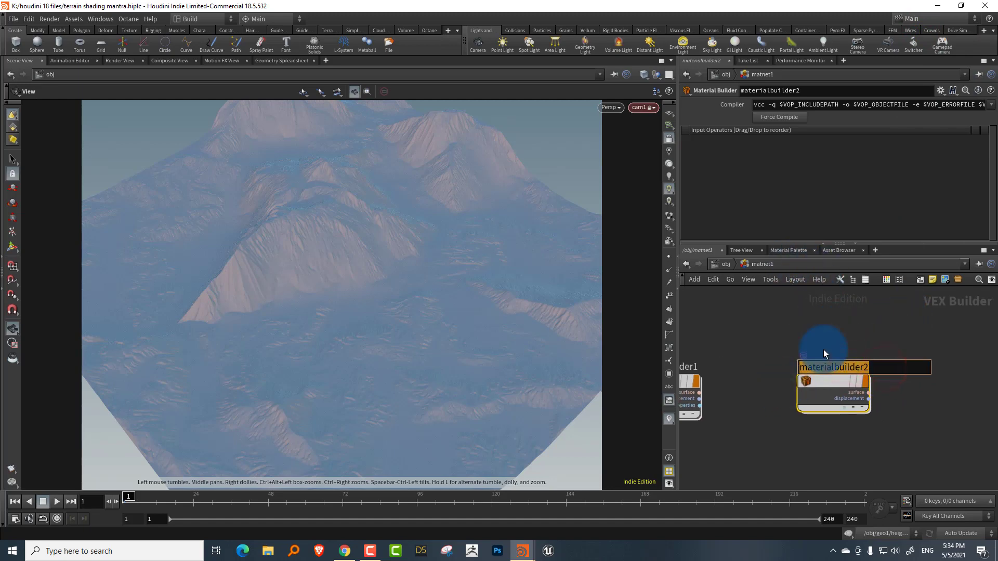
type("terrain")
key("Return")
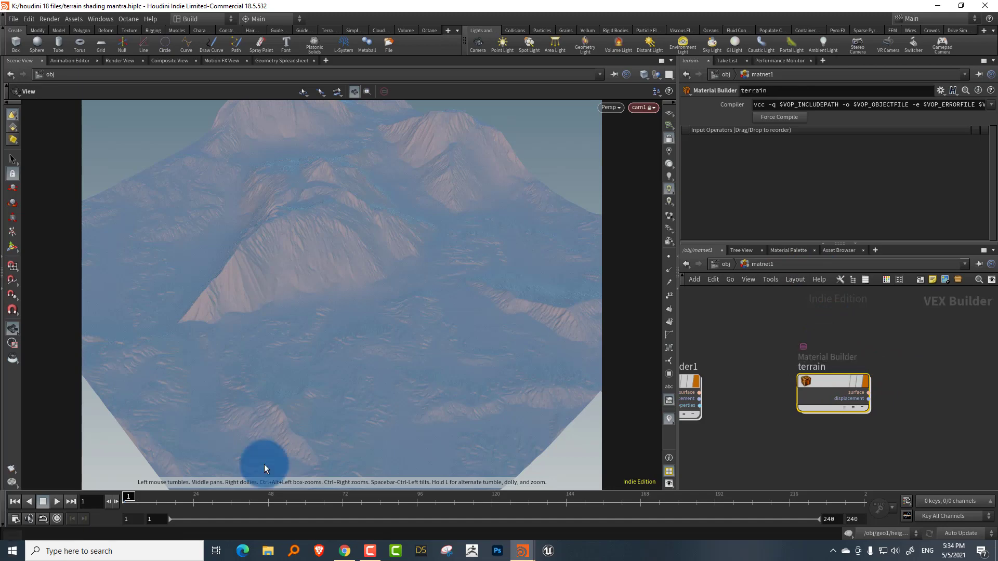
- Enter the terrain material builder, enlarge the network area, and reposition output_collect and displacement_output to make room for another node
double_click(838, 381)
left_click_drag(720, 241, 717, 174)
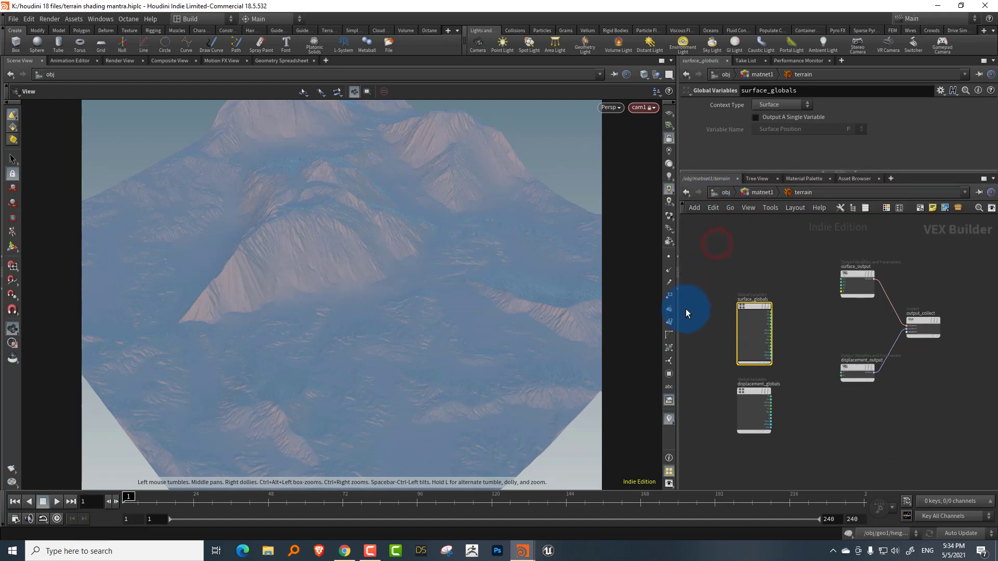
left_click_drag(675, 312, 556, 312)
key("h")
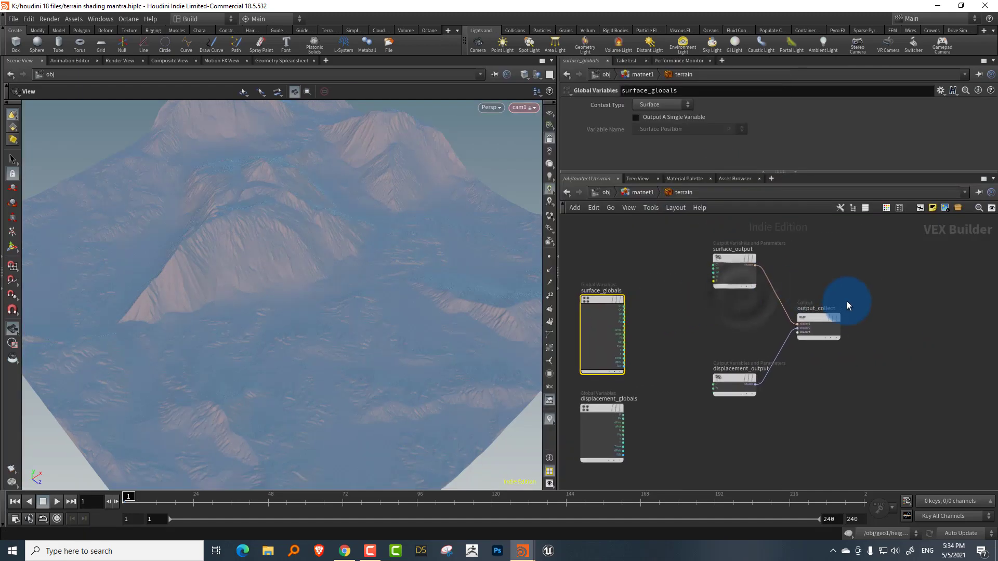
left_click_drag(819, 319, 858, 338)
scroll(832, 286, "up", 3)
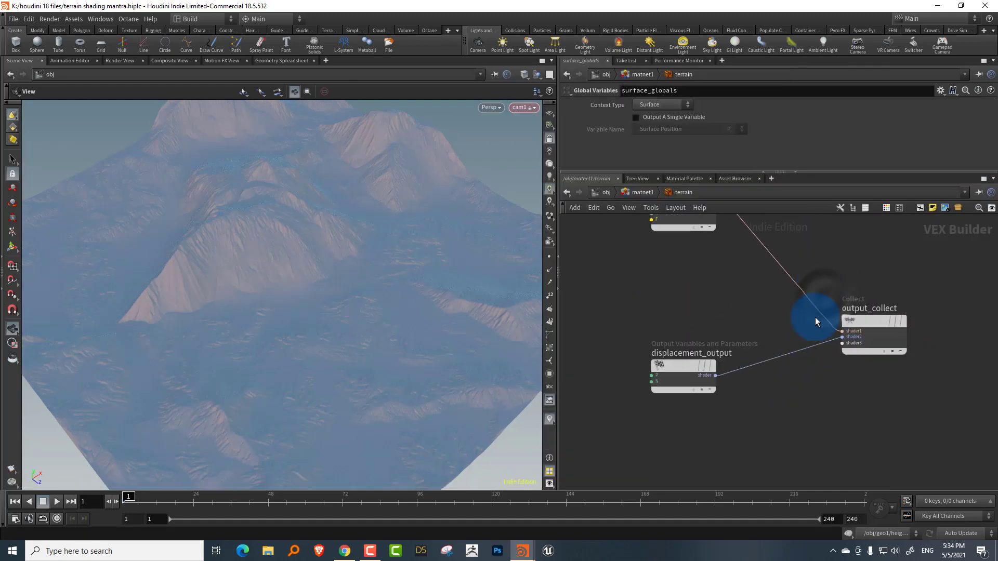
middle_click_drag(795, 386, 810, 372)
left_click_drag(692, 348, 684, 322)
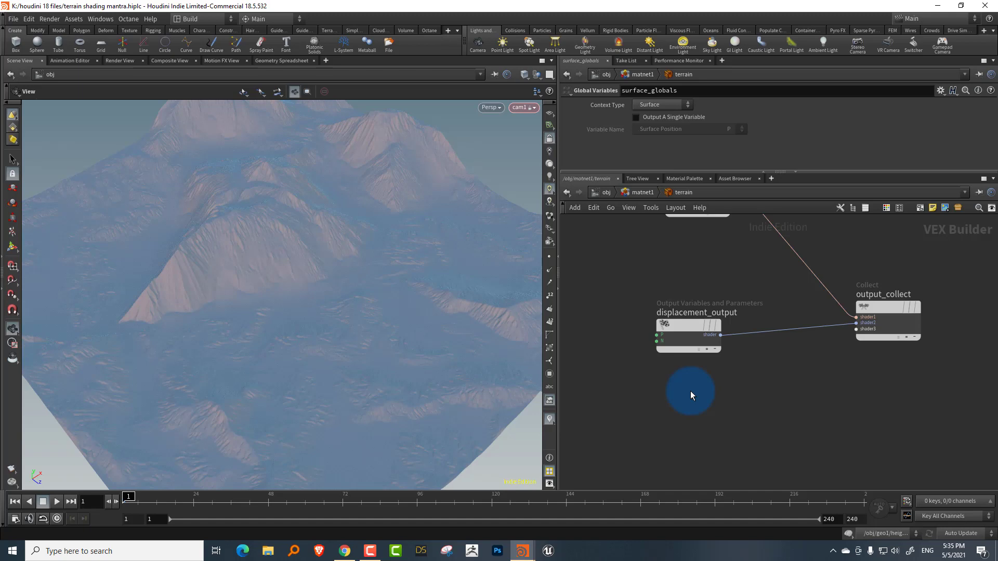
- Add a Properties node below displacement_output and connect its properties output to the shader3 input of output_collect
key("Tab")
mouse_move(697, 425)
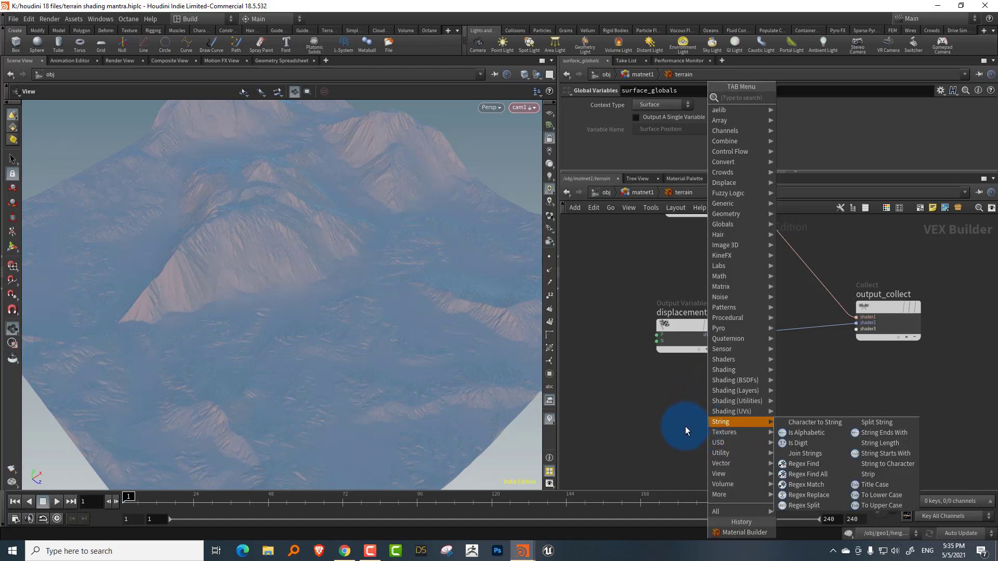
type("proper")
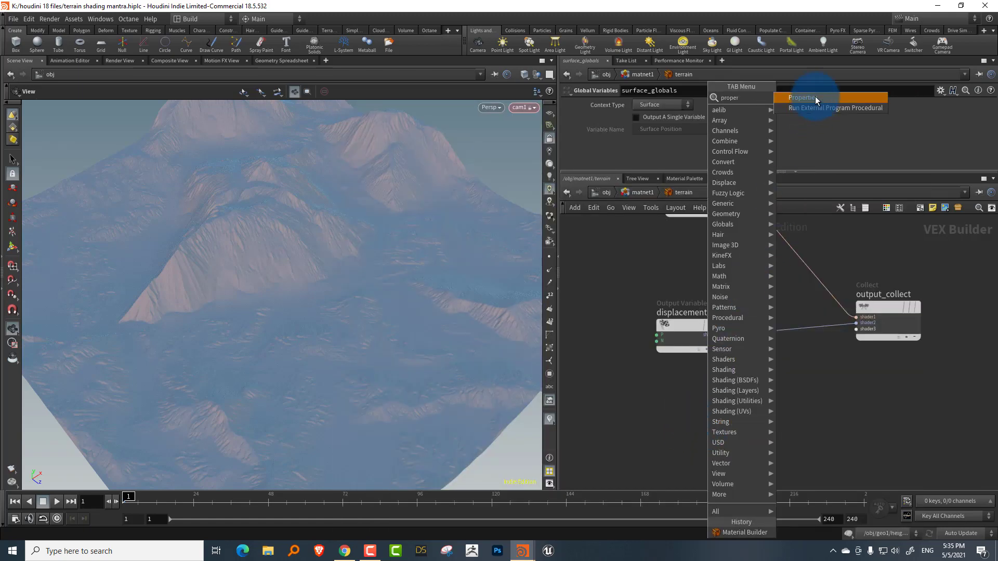
left_click(814, 97)
left_click(688, 437)
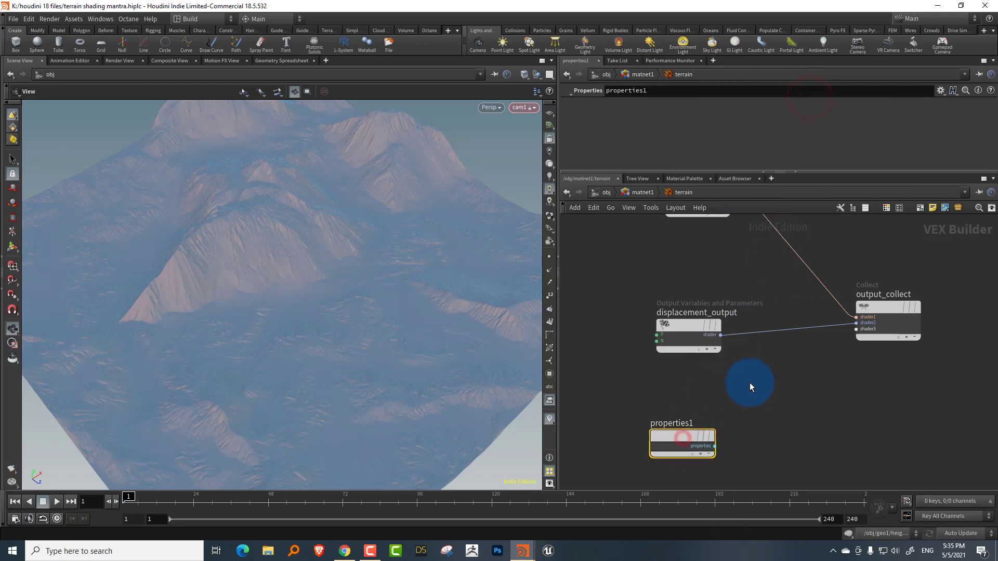
left_click(715, 450)
left_click(856, 329)
scroll(878, 366, "up", 5)
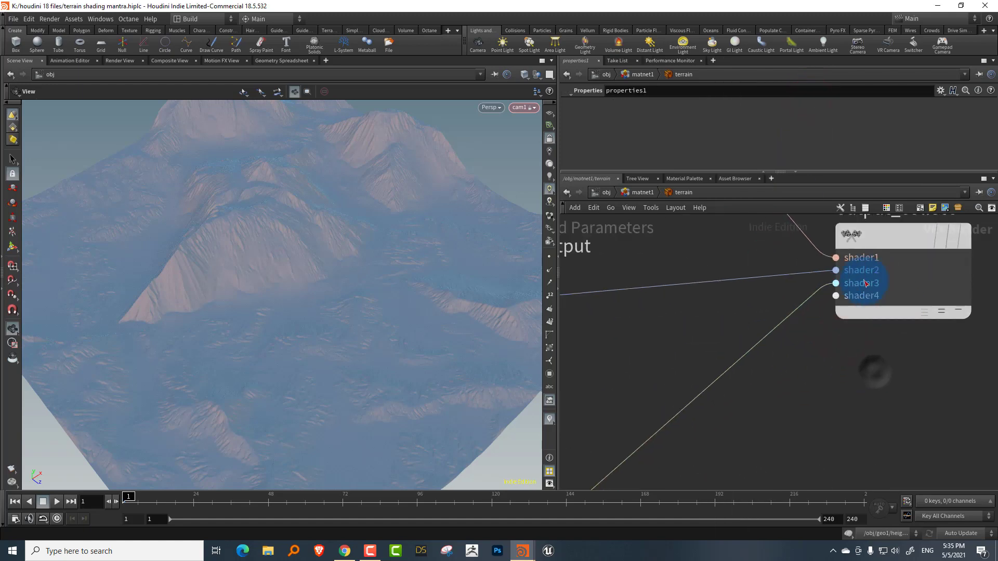
- Add the Mantra Displacement Bound (vm_displacebound) render property to properties1's parameter interface and set it to 1
middle_click_drag(798, 391, 847, 345)
middle_click_drag(719, 454, 835, 364)
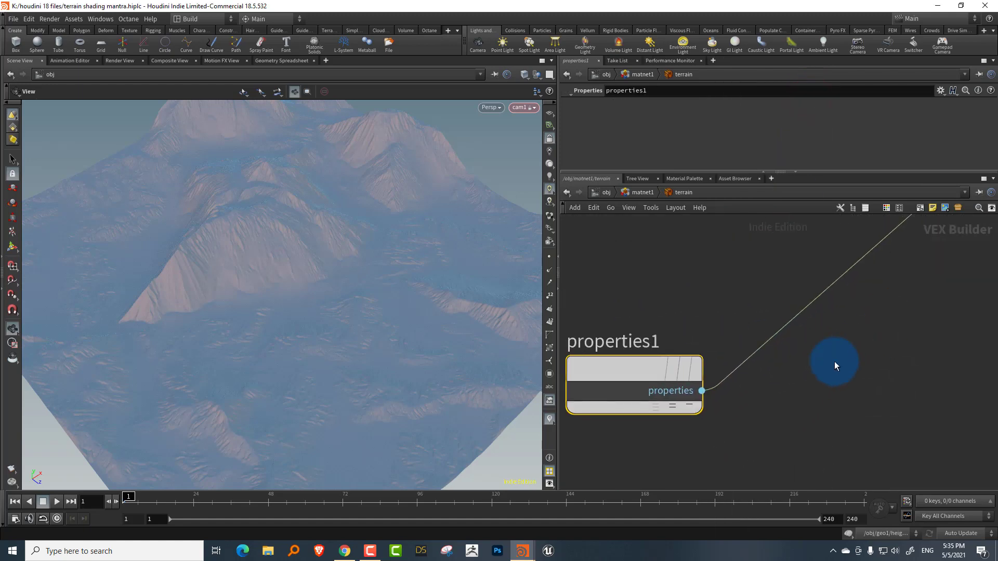
left_click(939, 92)
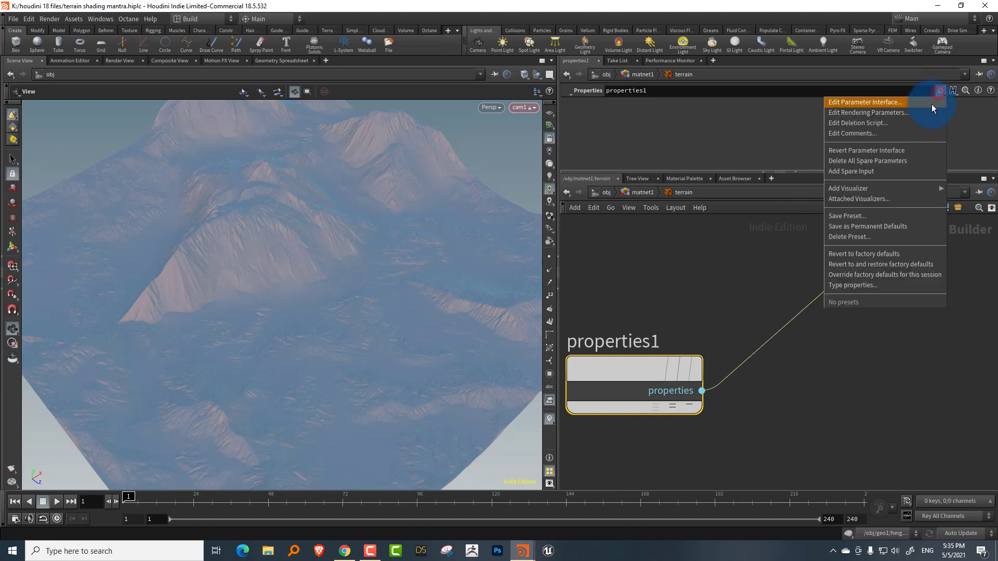
left_click(881, 105)
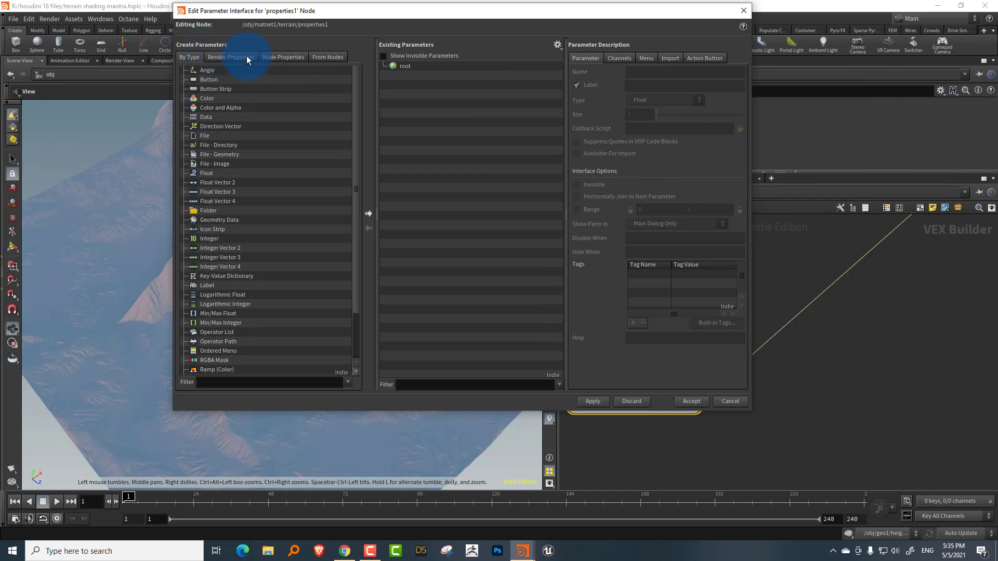
left_click(246, 56)
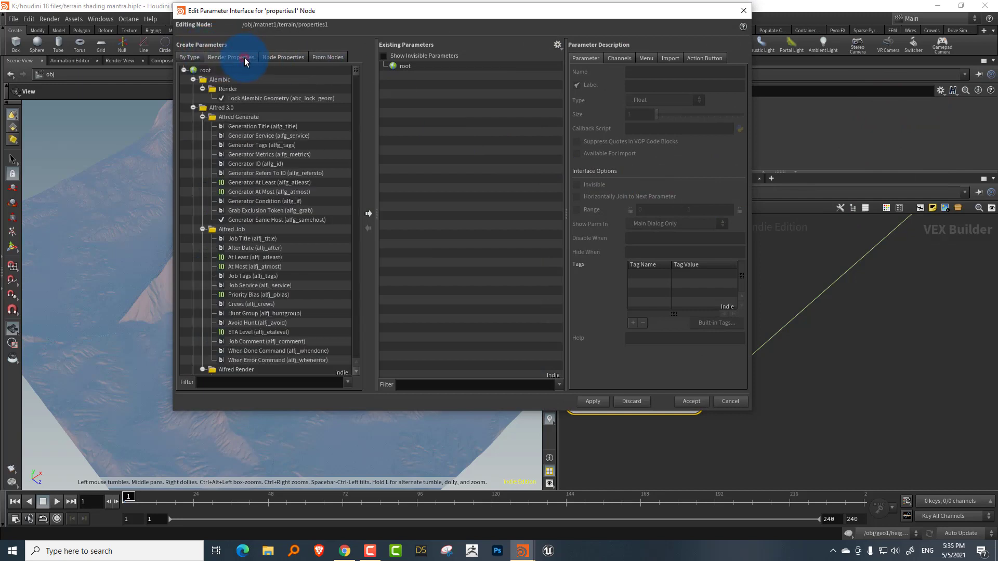
left_click(245, 381)
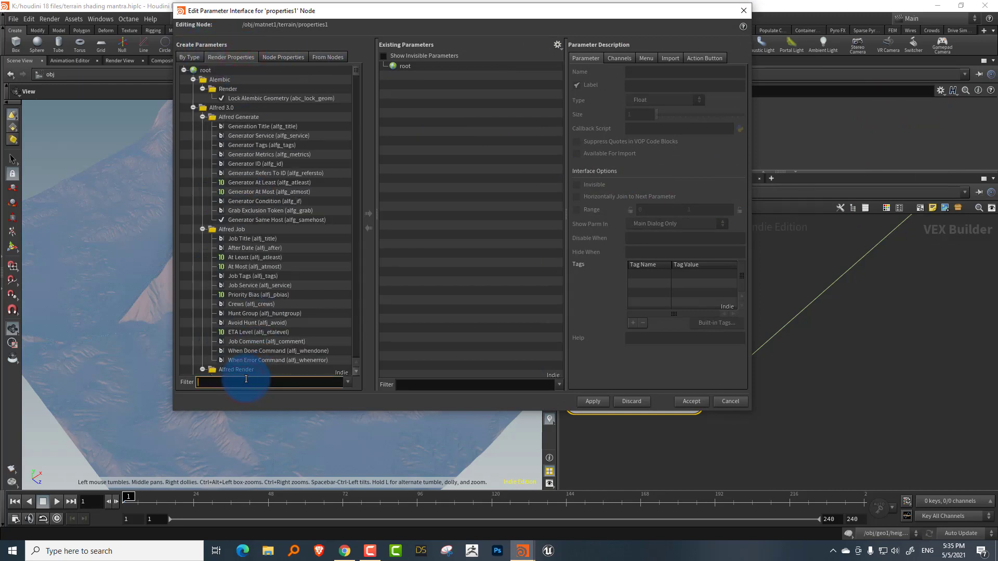
type("displacement bound")
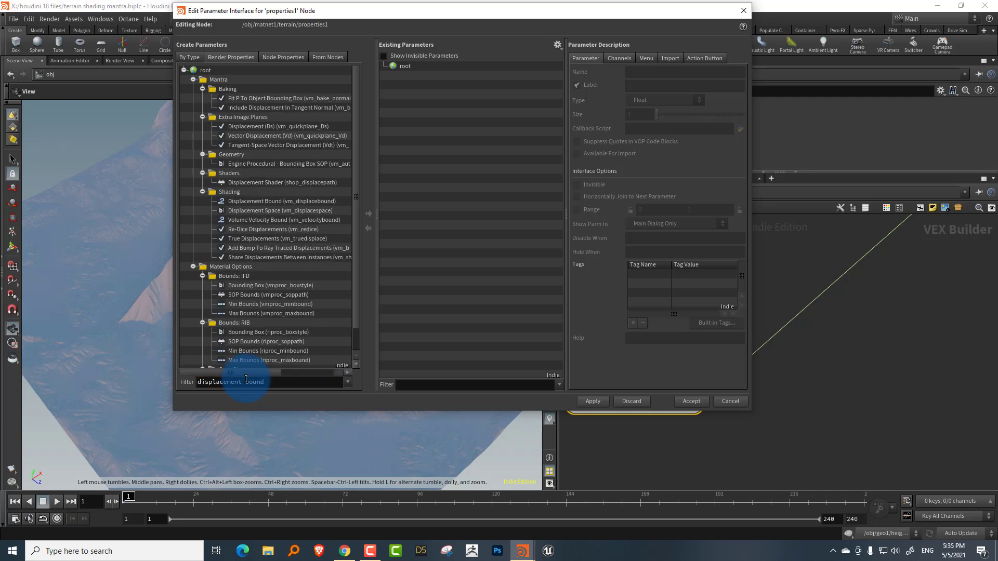
left_click(229, 201)
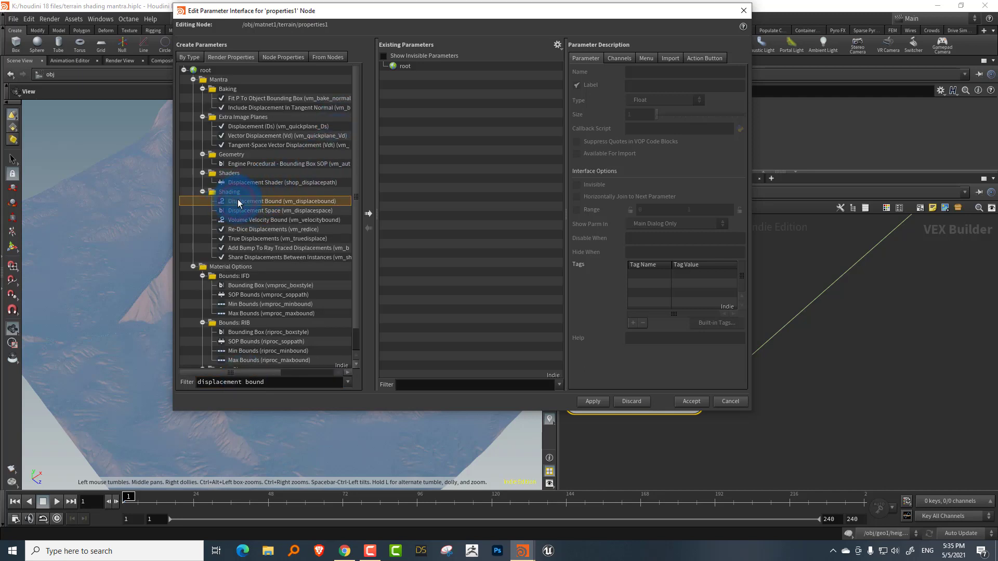
left_click_drag(243, 204, 498, 88)
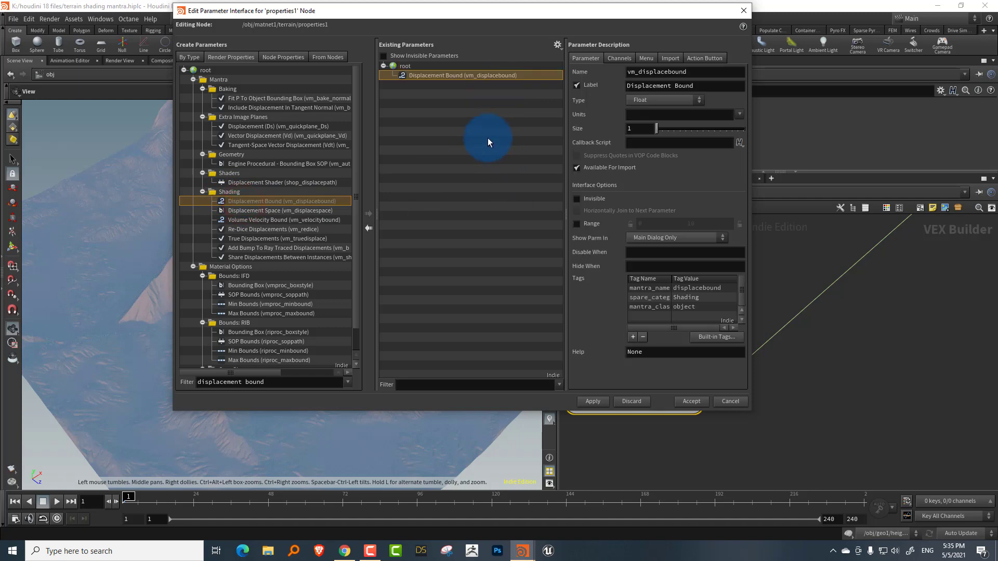
left_click(696, 401)
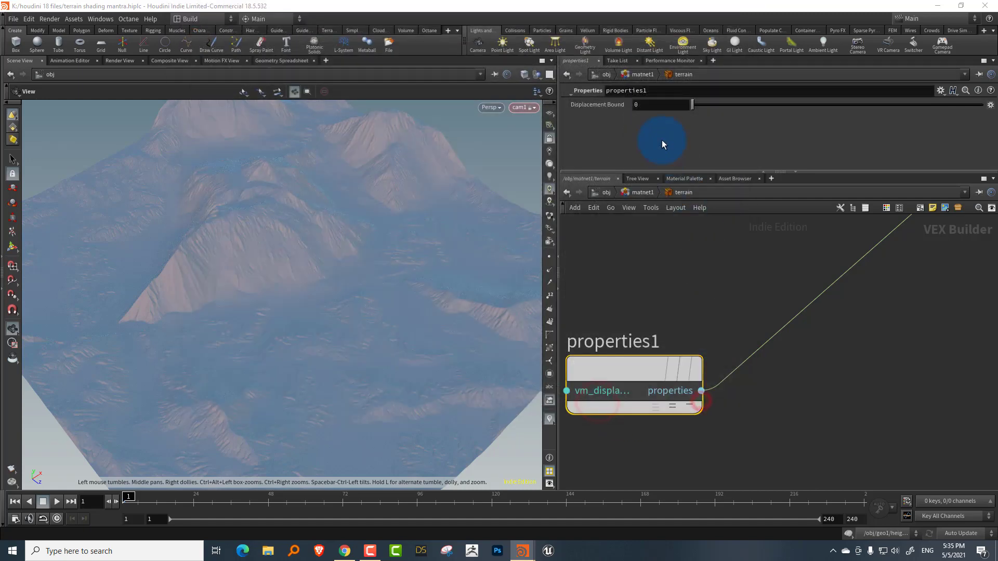
type("1")
key("Return")
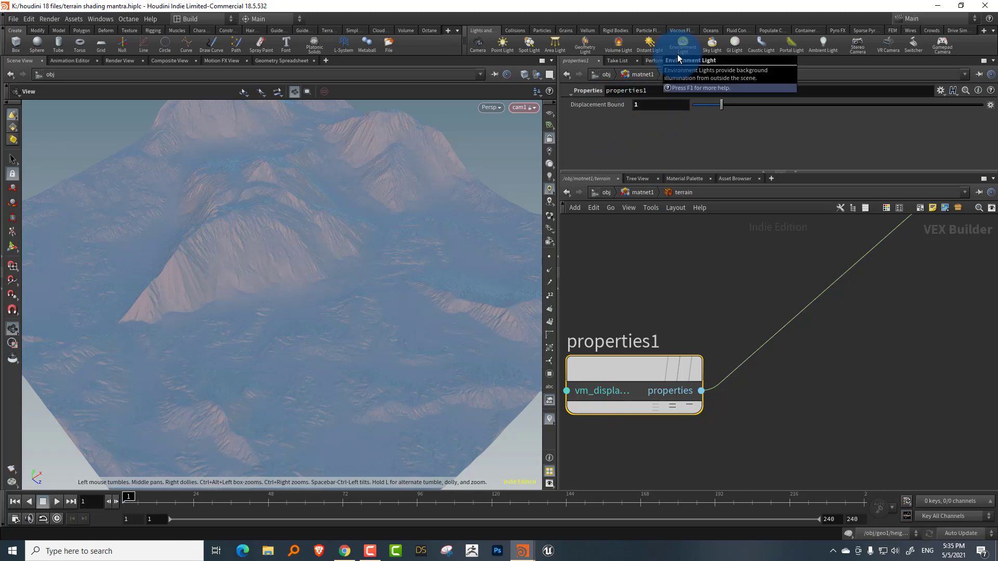
- Delete the surface_globals and displacement_globals nodes from the terrain material network
scroll(751, 324, "down", 5)
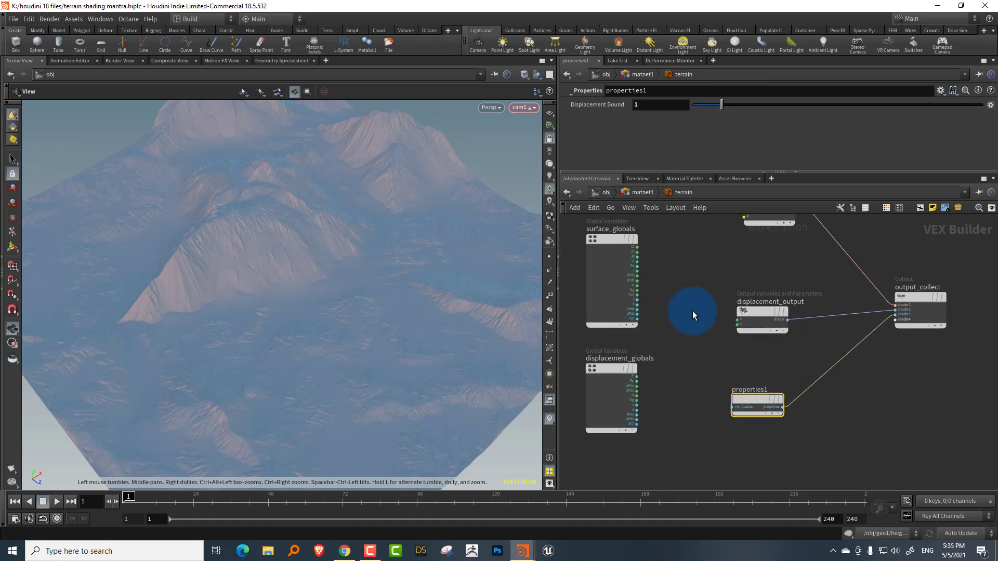
scroll(712, 327, "down", 4)
left_click_drag(644, 276, 717, 427)
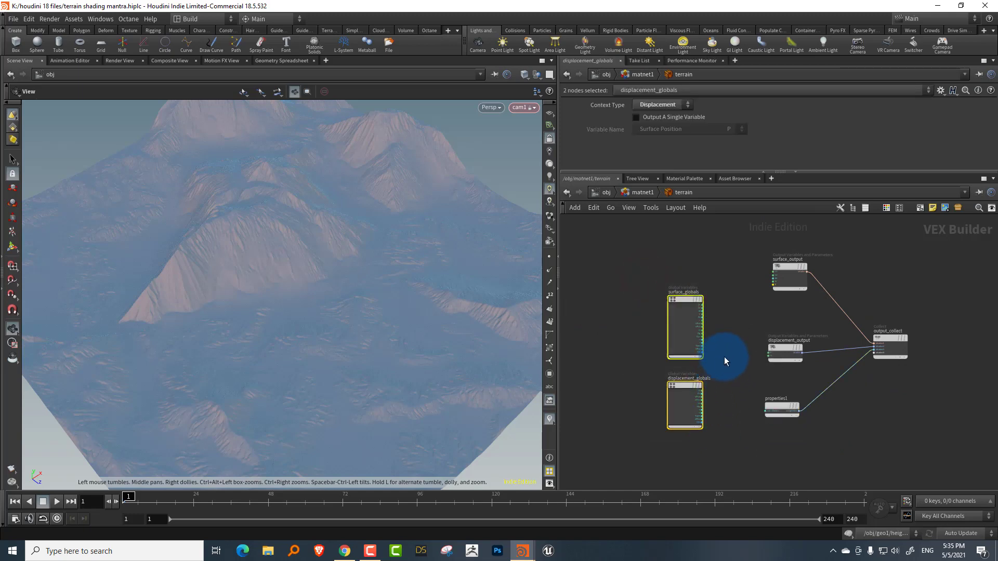
key("Delete")
- Add a Principled Shader Core node in the empty area before surface_output
scroll(728, 249, "up", 3)
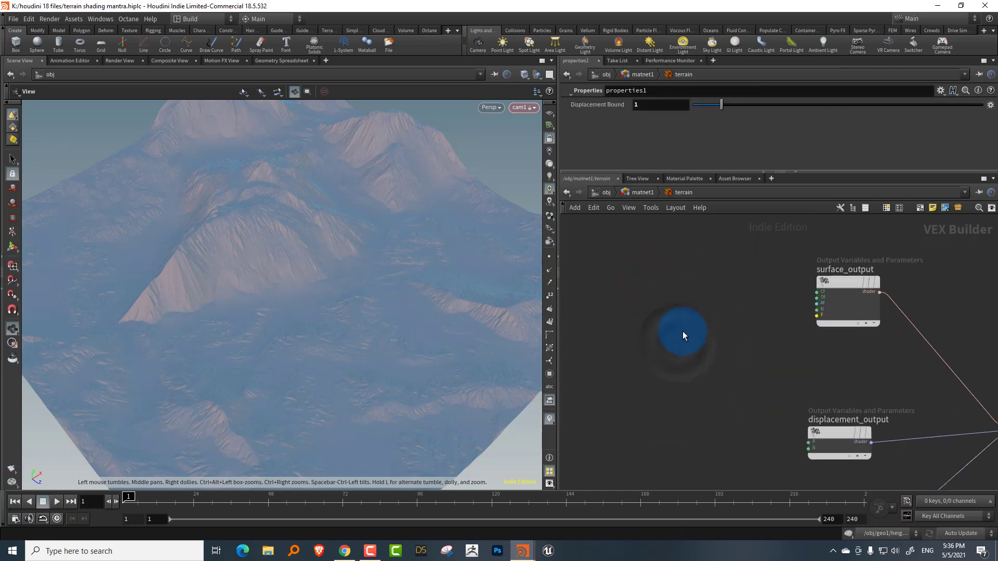
key("Tab")
type("prin")
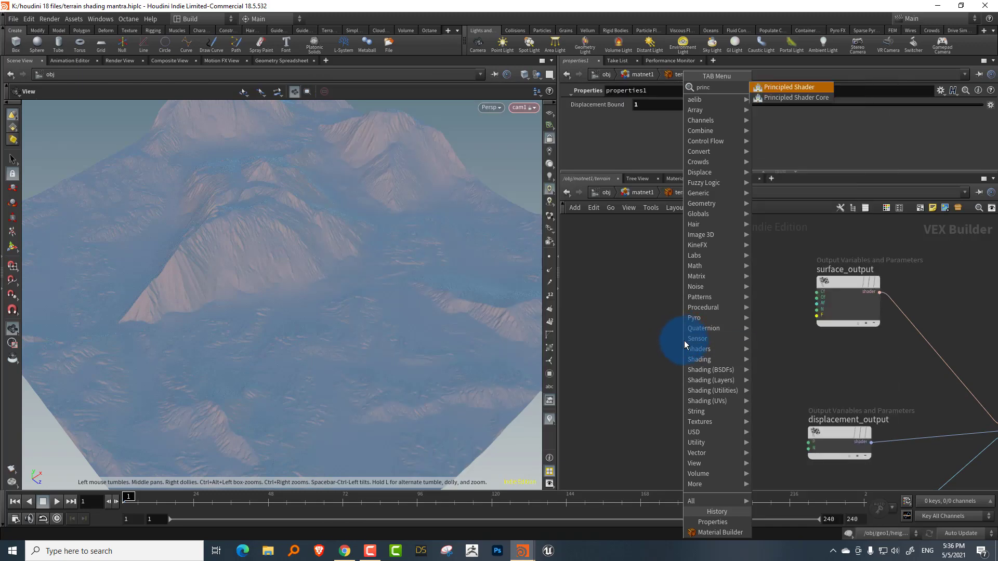
left_click(798, 98)
left_click(671, 273)
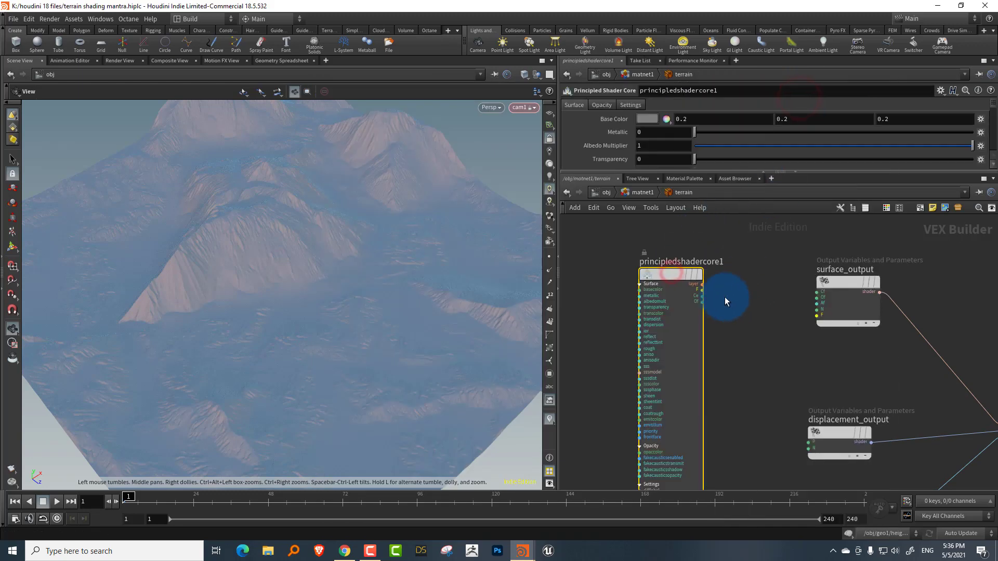
- Connect the F output of principledshadercore1 to the F input of surface_output
scroll(707, 302, "up", 5)
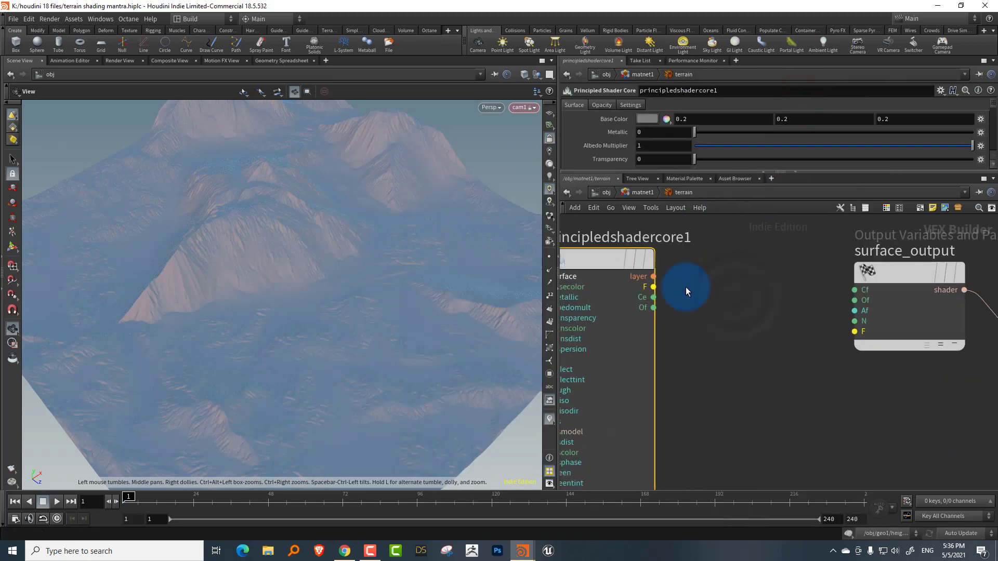
left_click(653, 289)
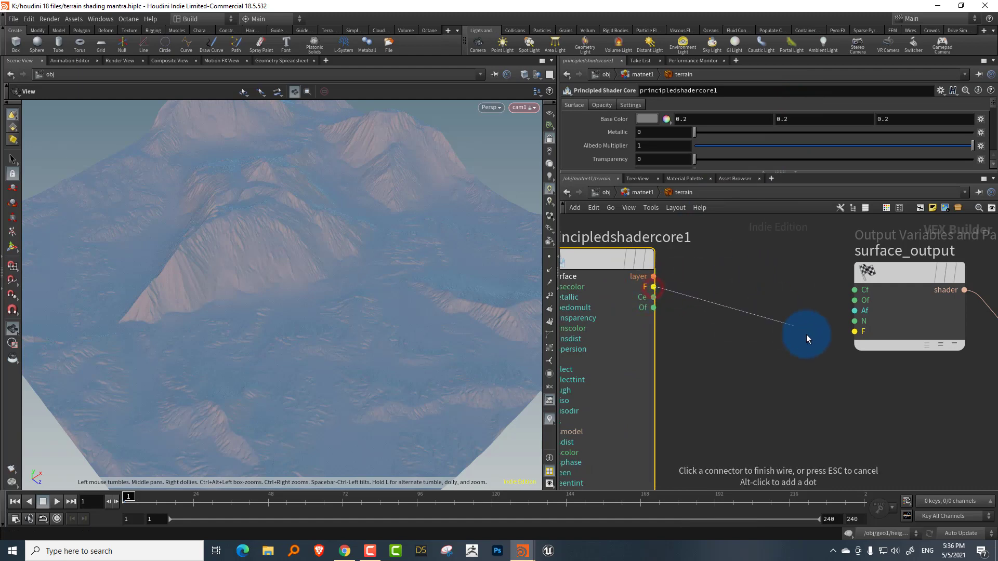
left_click(845, 335)
scroll(754, 364, "down", 5)
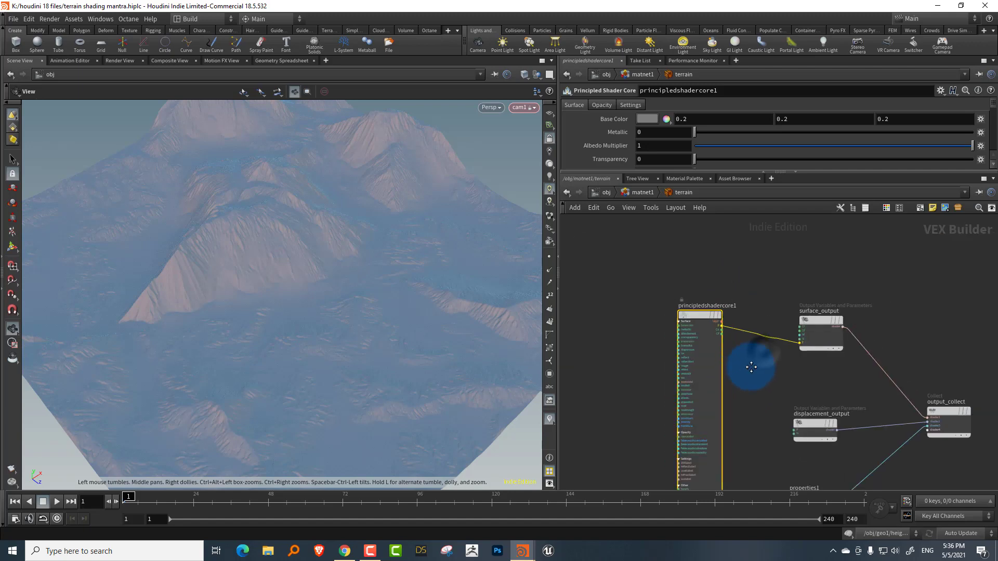
- Go up to the matnet1 network and bring the separate Render View window to the front
key("u")
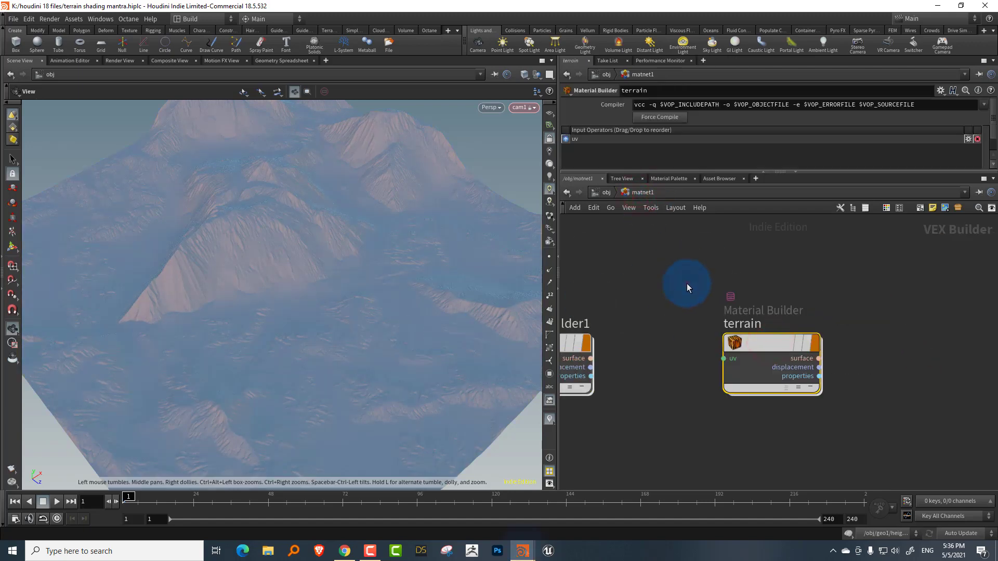
mouse_move(522, 551)
left_click(584, 507)
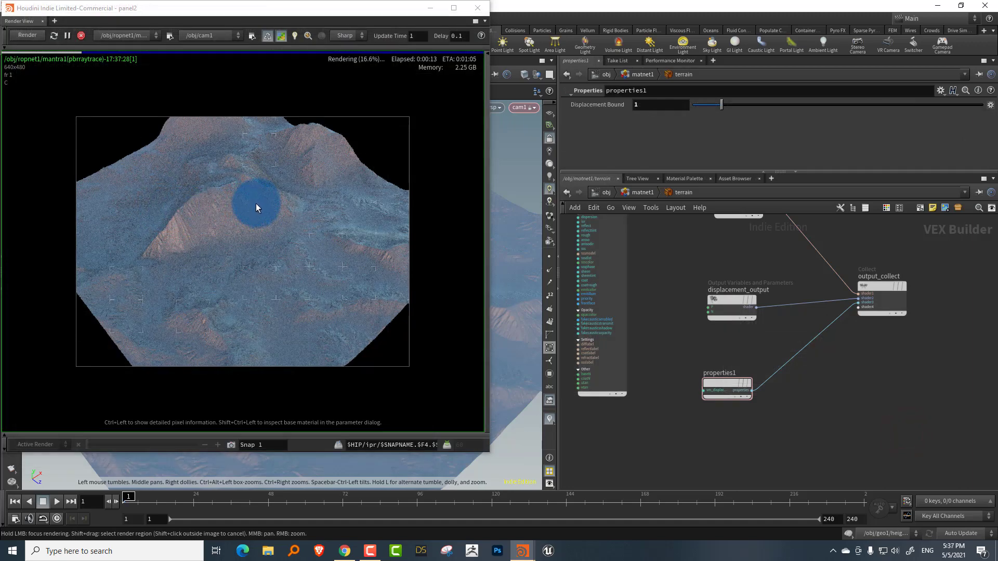
- Try a Y rotation of 100 on envlight1 at object level, then set it to 150
left_click(601, 193)
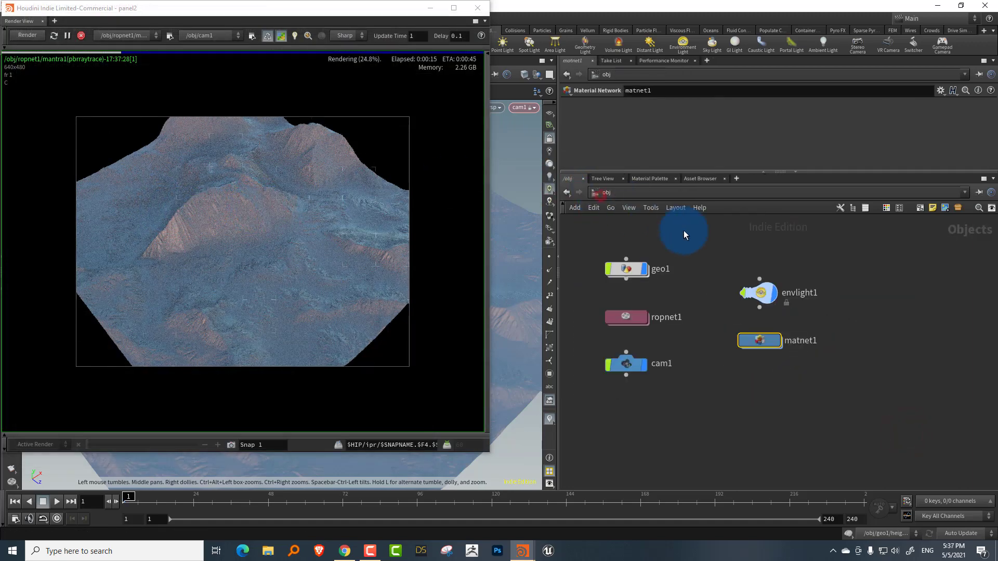
left_click(793, 274)
left_click(767, 134)
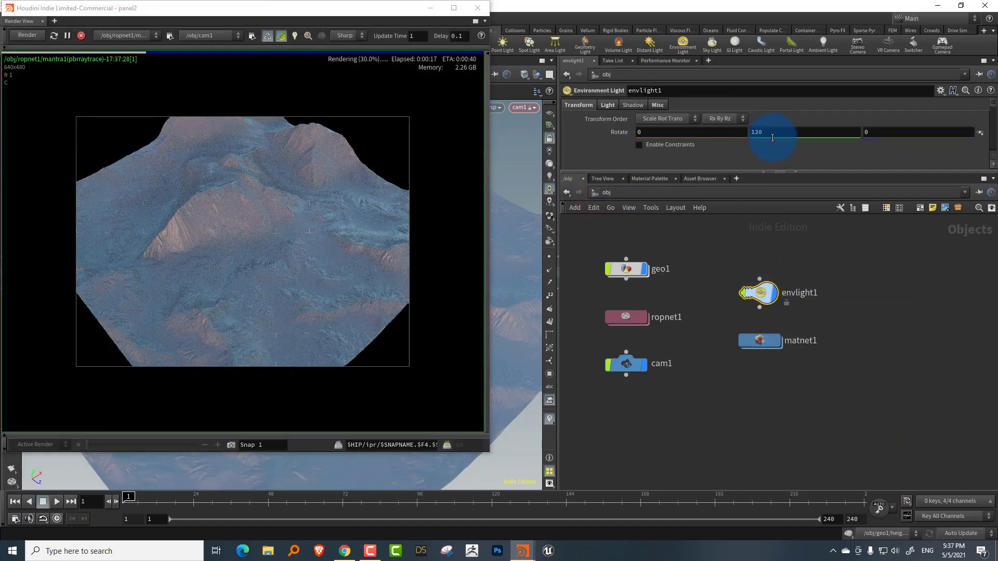
left_click(765, 133)
type("100")
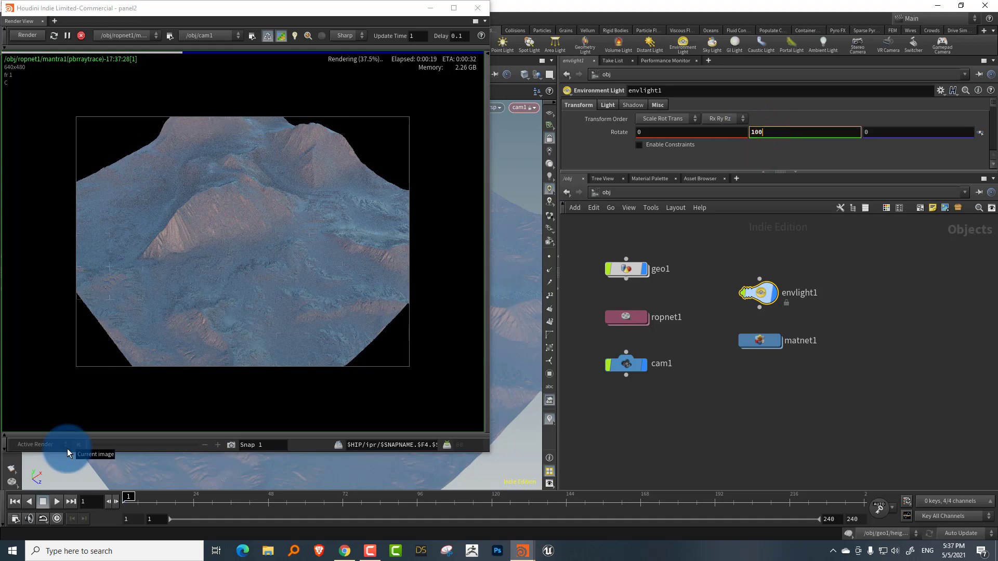
key("Return")
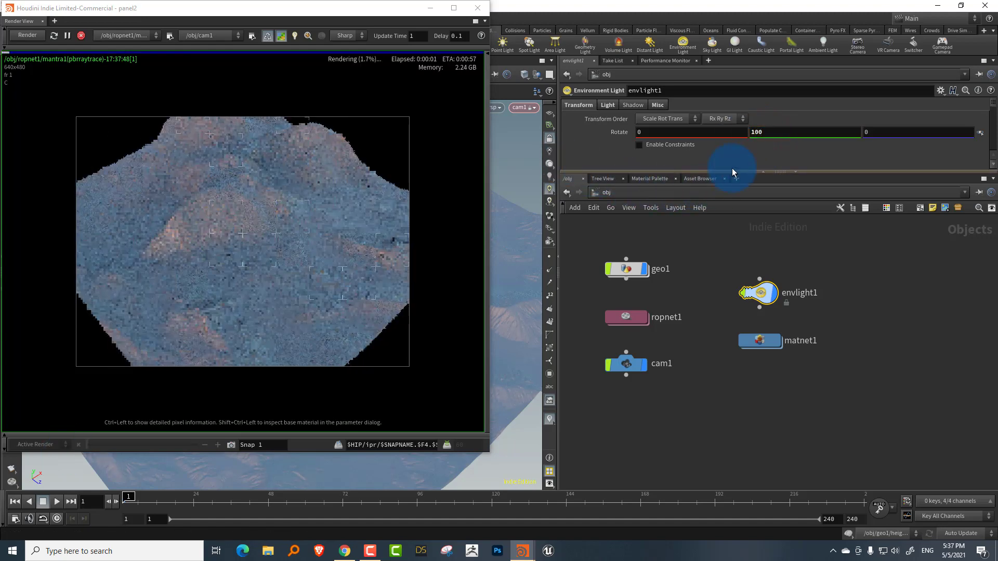
double_click(775, 131)
type("150")
key("Return")
middle_click_drag(768, 139, 782, 91)
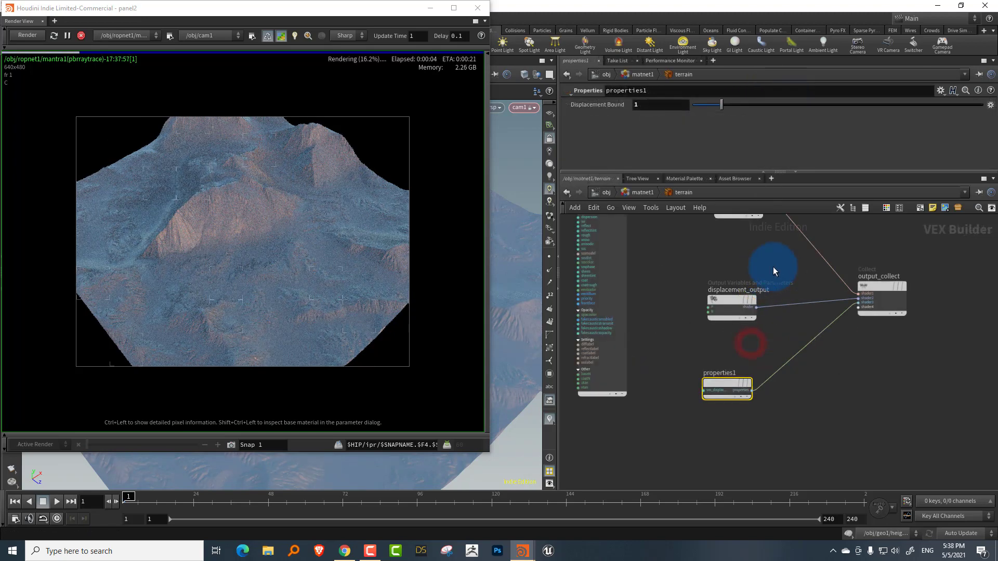
- Examine the lighting on the terrain's peaks and slopes in the Mantra render and stop the render
left_click(682, 299)
middle_click_drag(680, 298, 743, 293)
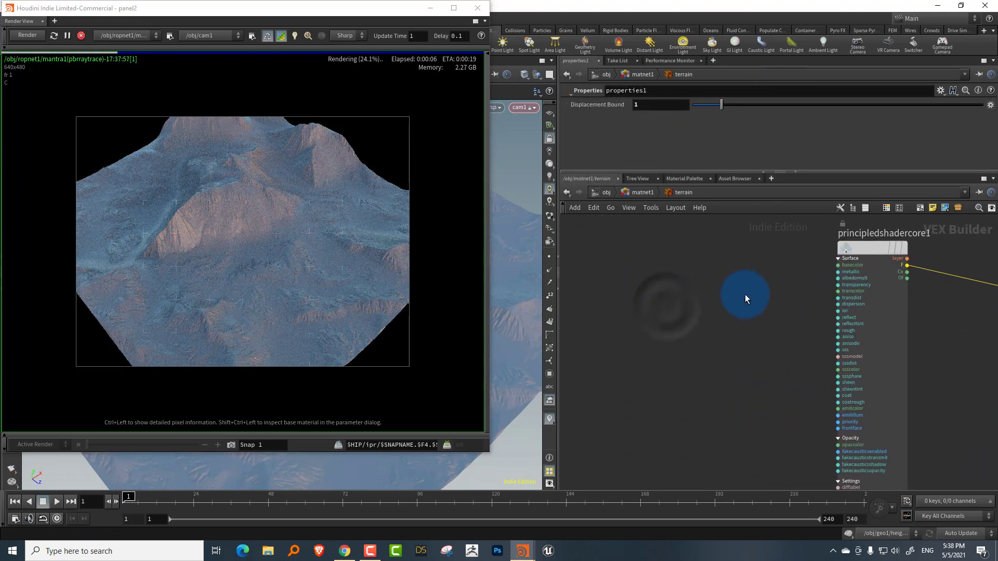
left_click(342, 185)
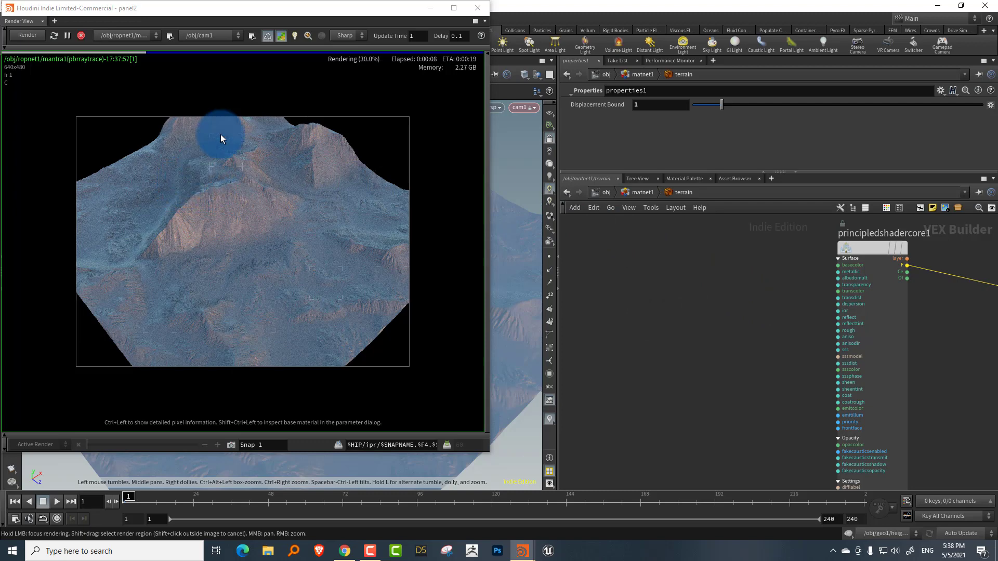
left_click_drag(221, 135, 311, 220)
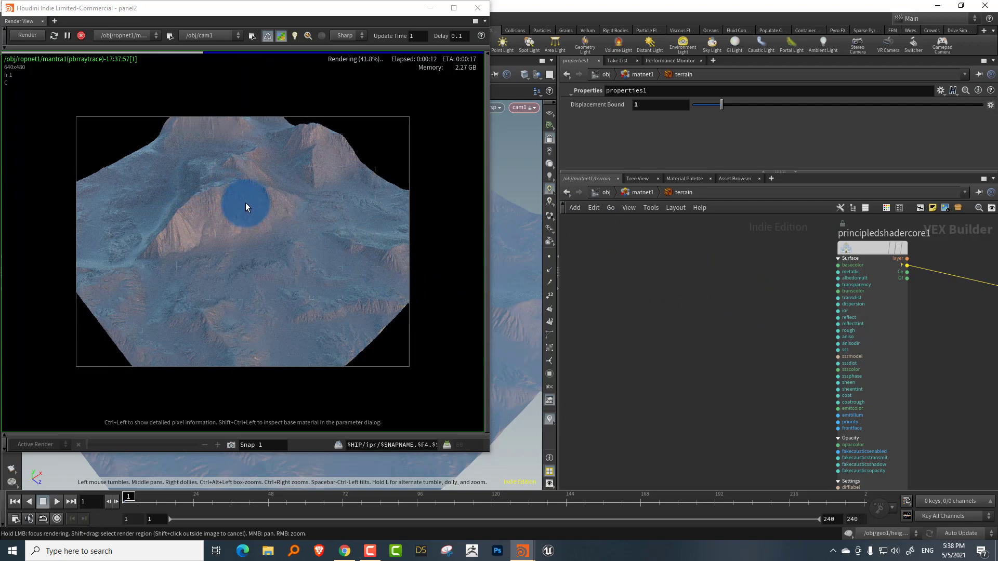
left_click_drag(246, 203, 338, 219)
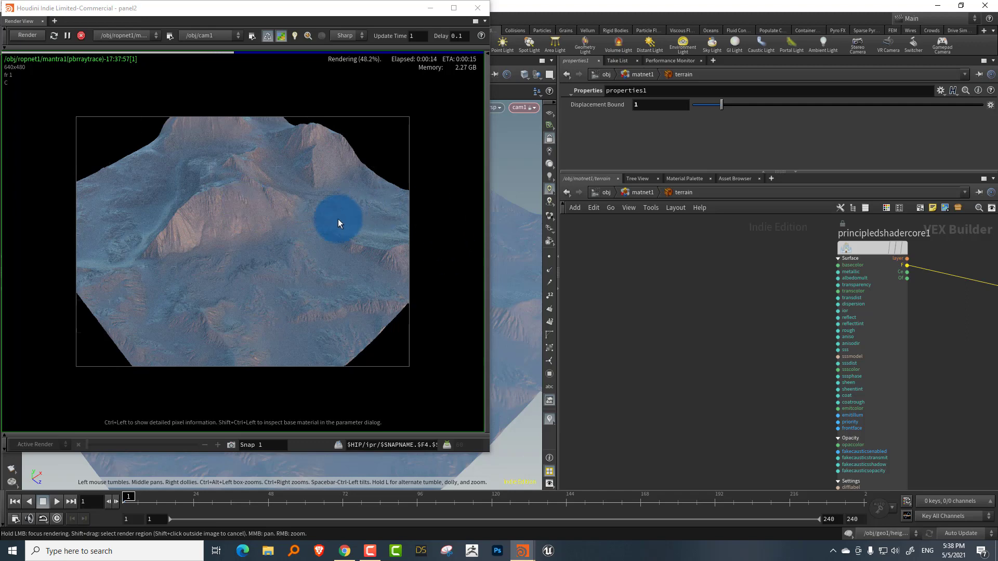
left_click(81, 35)
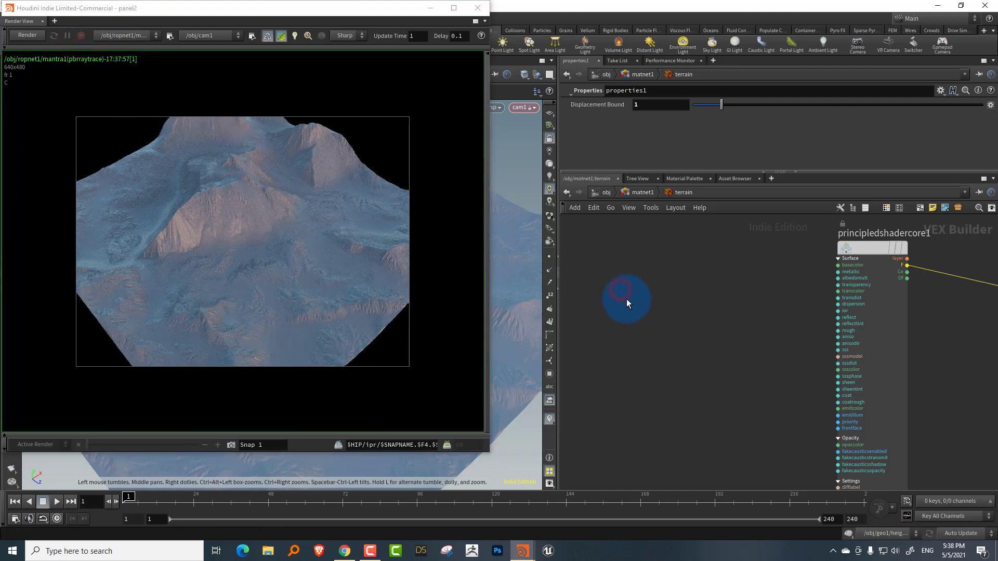
- Add a Bind node ahead of principledshadercore1 in the terrain material and set its parameter name to ht
right_click(628, 299)
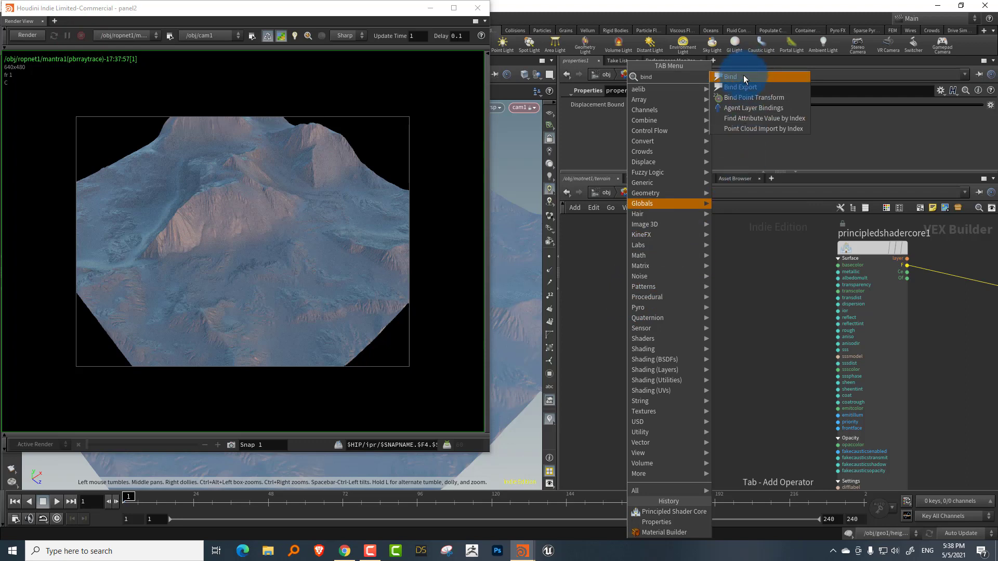
left_click(741, 78)
left_click(609, 272)
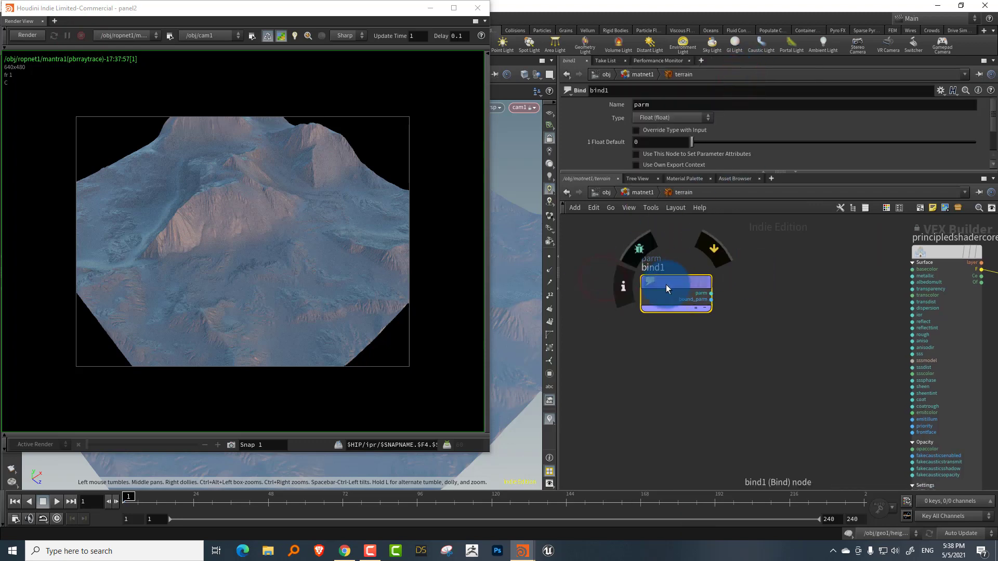
left_click(667, 285)
left_click(727, 244)
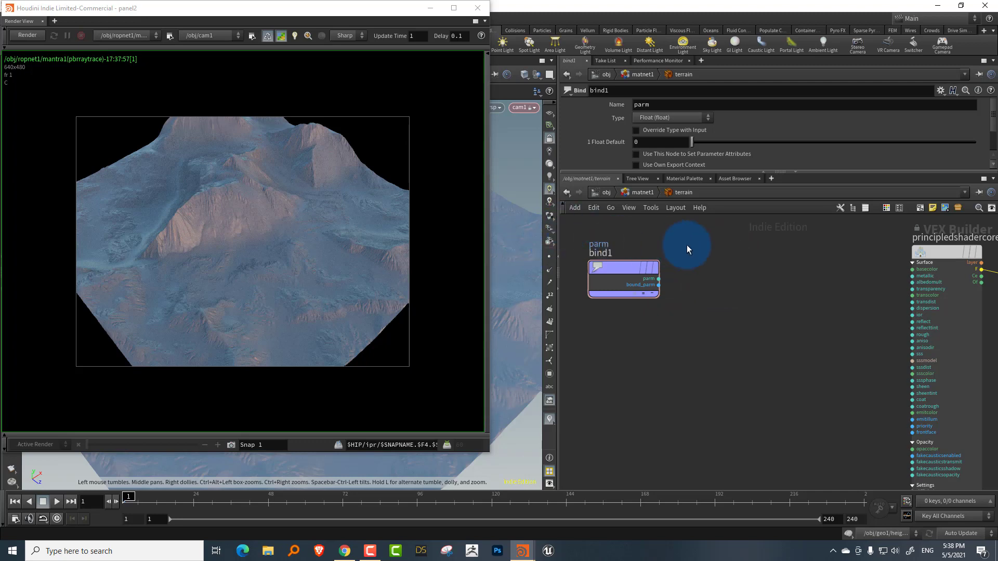
left_click_drag(721, 238, 629, 296)
left_click(644, 104)
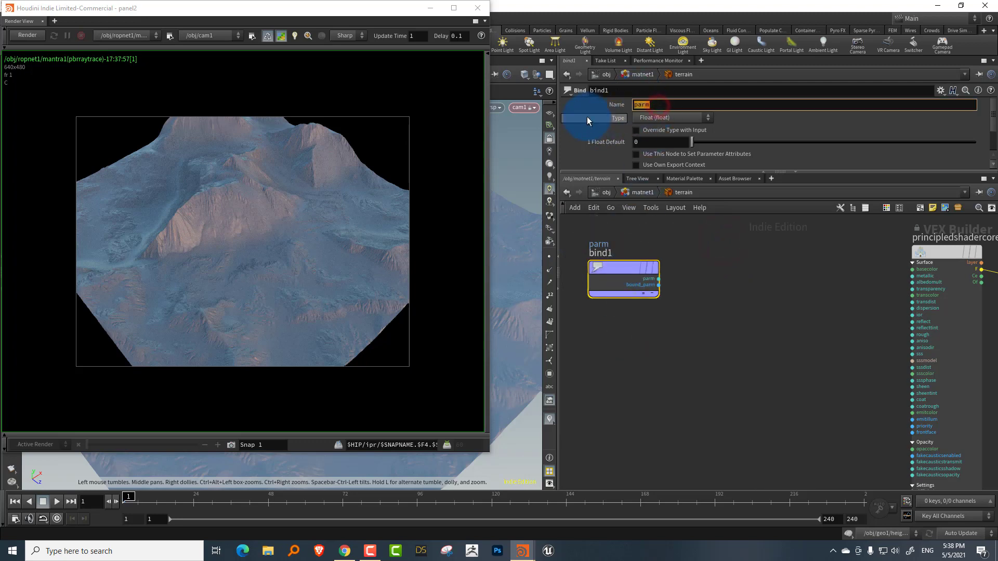
type("ht")
key("Return")
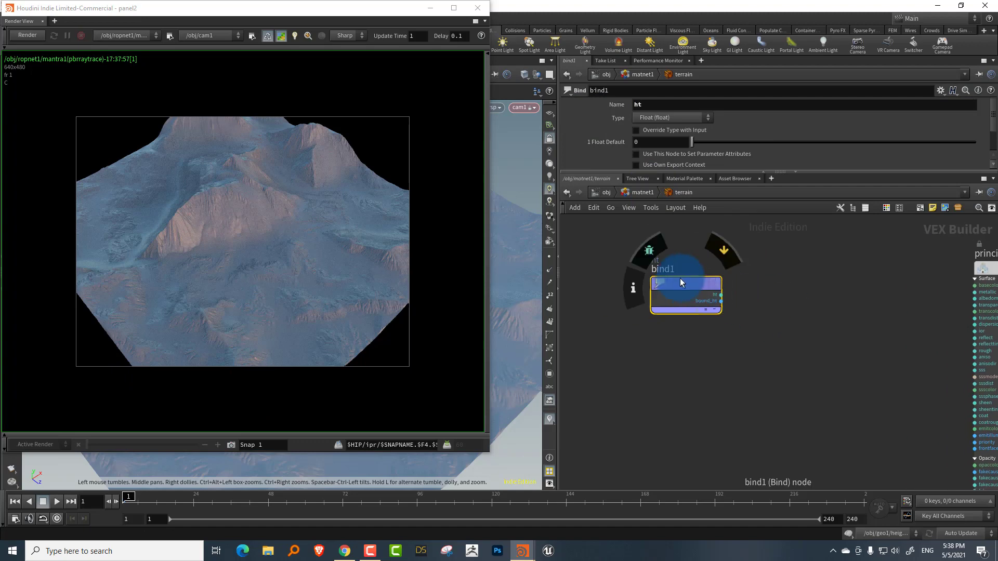
- Add a Ramp Parameter node between bind1 and the principled shader and set its parameter name to color
key("Tab")
type("ram")
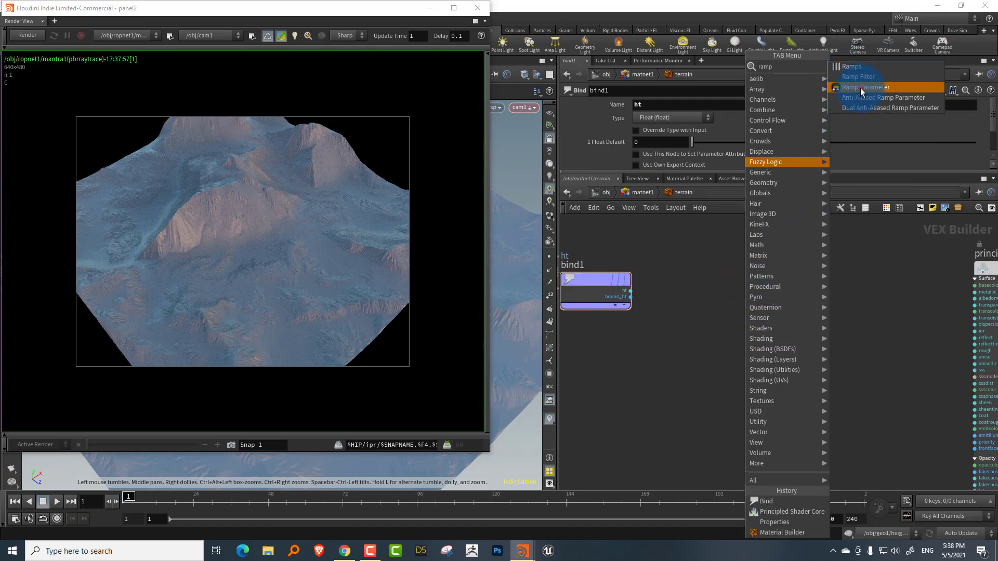
left_click(859, 87)
left_click(755, 297)
double_click(656, 104)
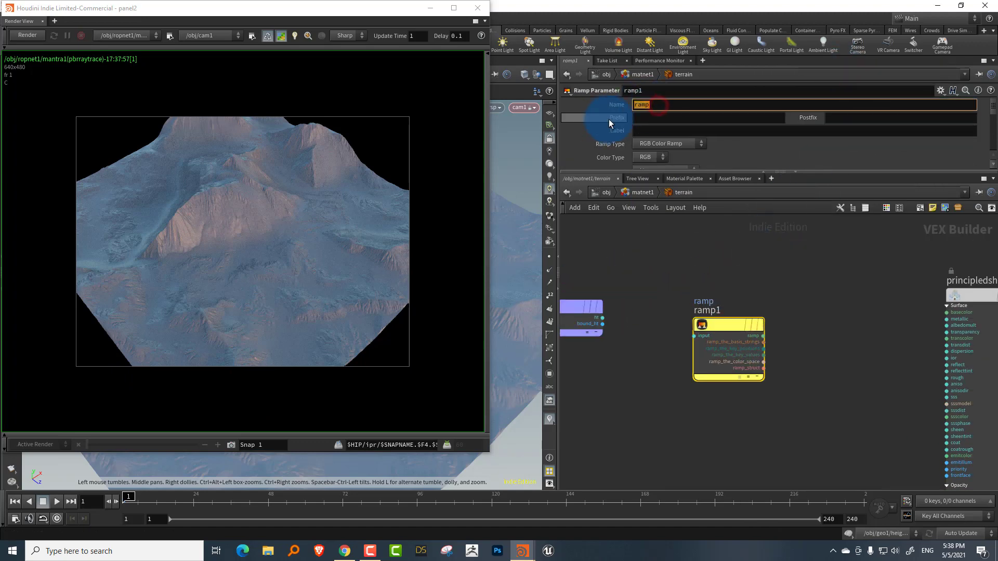
type("color")
key("Return")
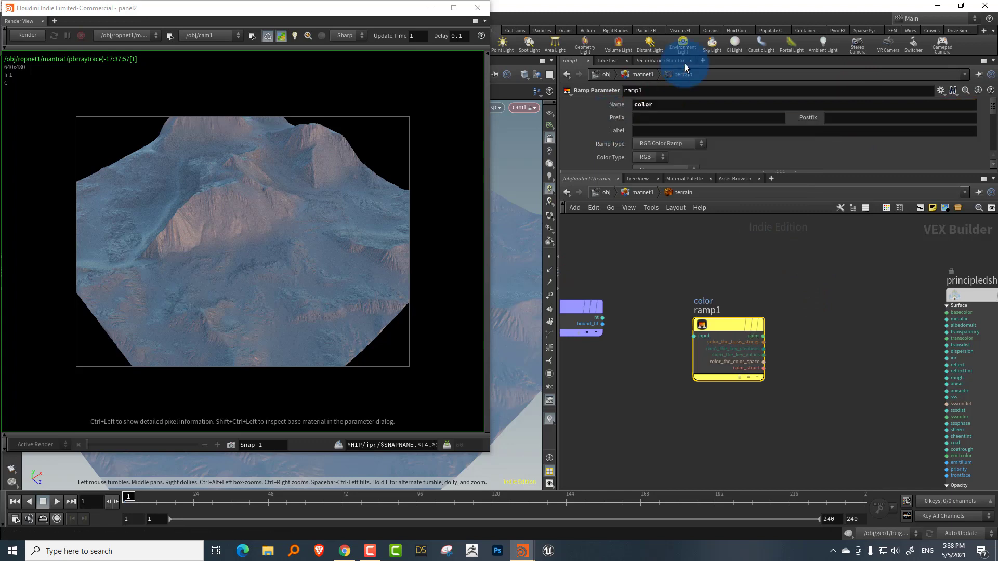
- Connect ramp1's color output to the basecolor input of principledshadercore1 and start a new Mantra render
left_click_drag(703, 172, 703, 392)
left_click(639, 417)
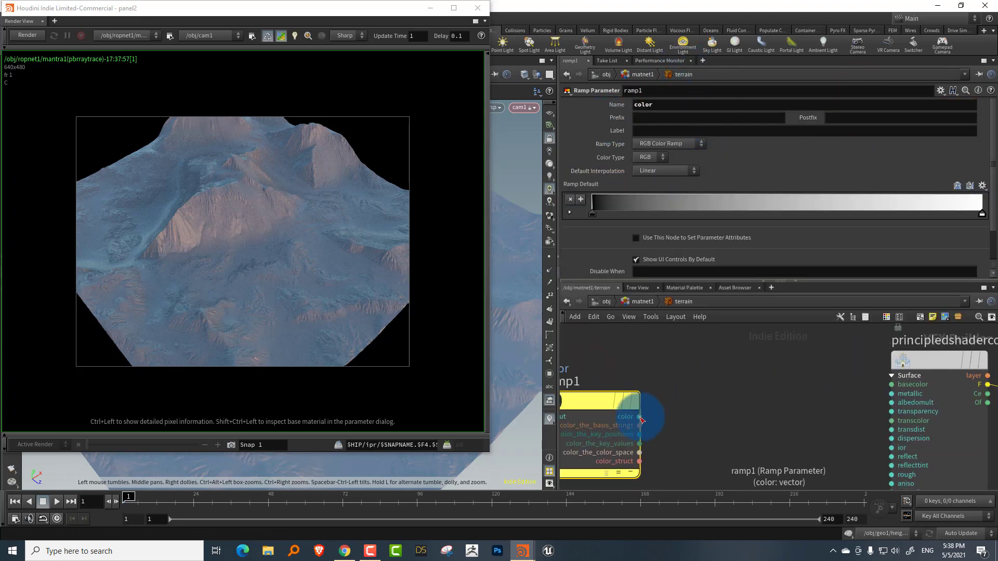
left_click(863, 372)
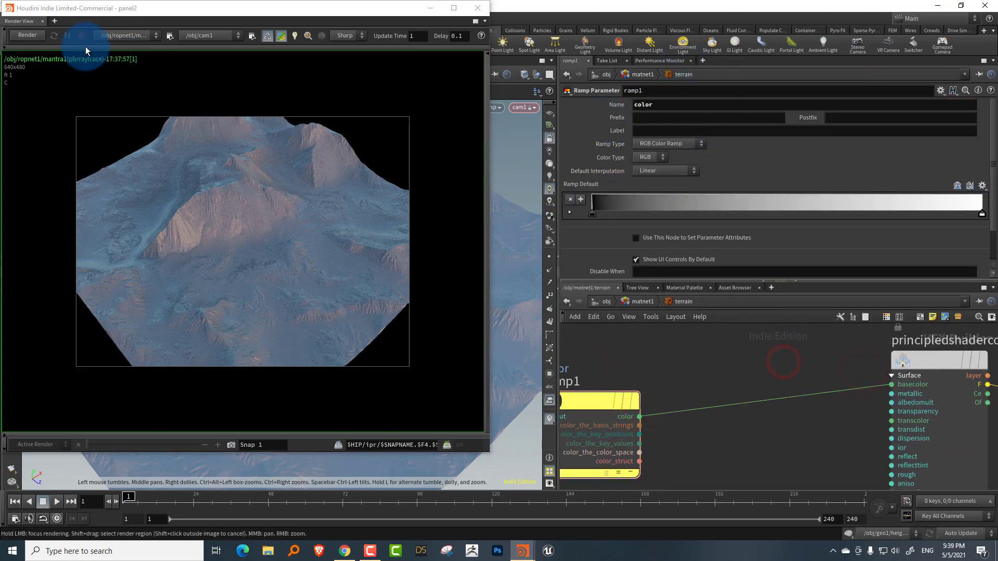
left_click(26, 36)
middle_click_drag(680, 352, 784, 359)
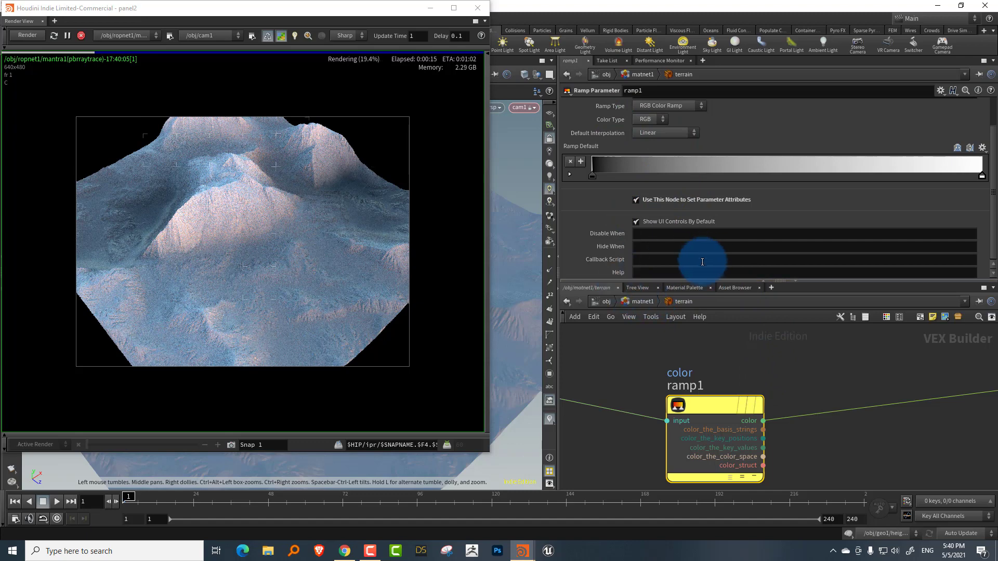
- Move the black point of the terrain material's color ramp to position 0.566667 and check the effect in the render
left_click(644, 303)
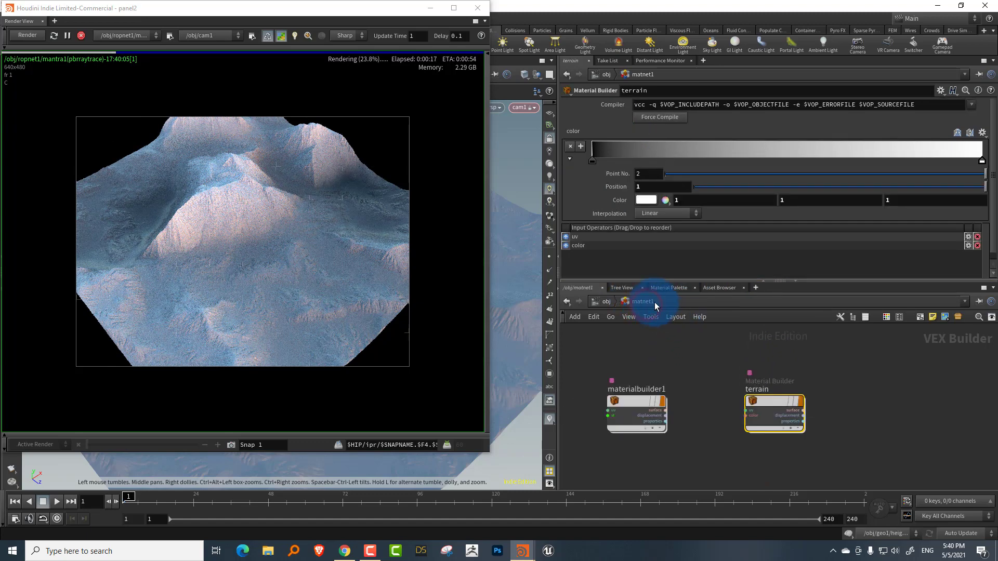
left_click(971, 156)
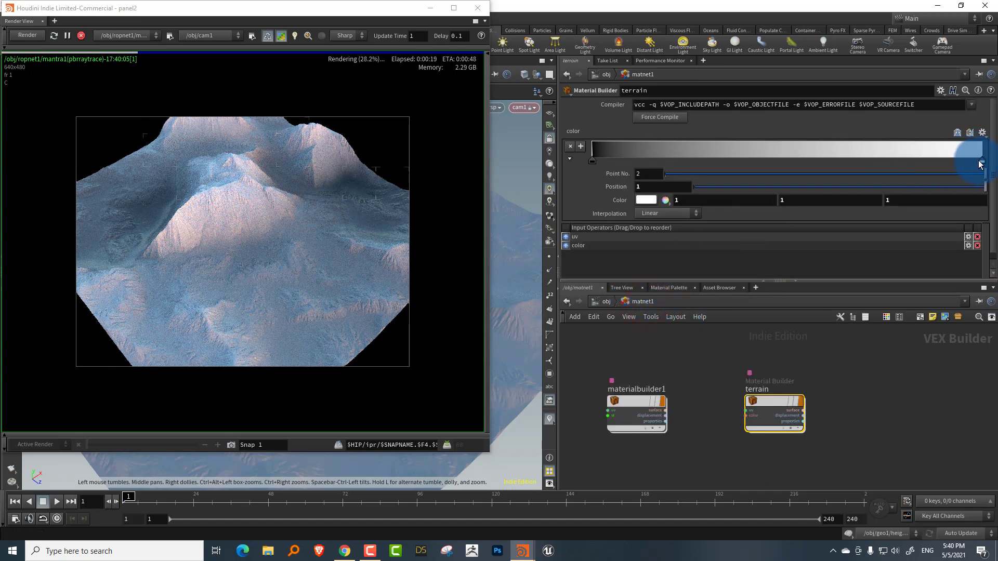
left_click(591, 161)
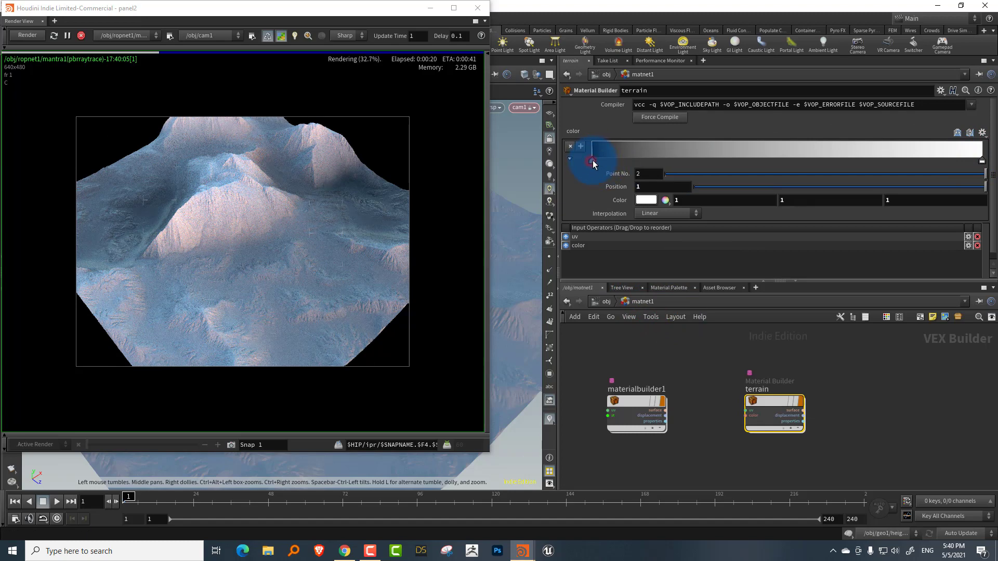
left_click_drag(592, 160, 813, 160)
left_click(226, 183)
left_click_drag(225, 182, 759, 223)
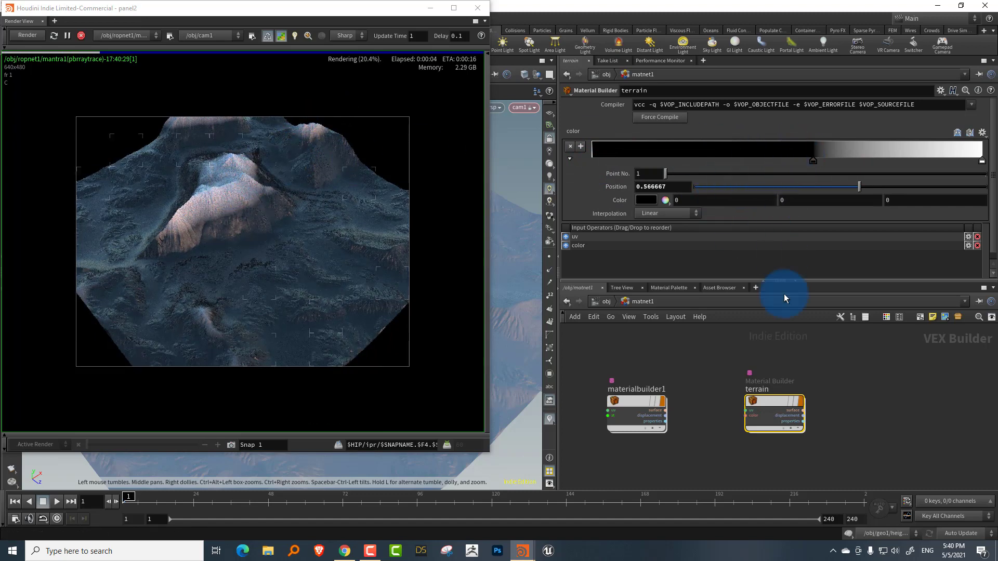
- Move the black point of the terrain material's color ramp to position 0.573333 and pull the white point in close to it
double_click(766, 403)
left_click(802, 229)
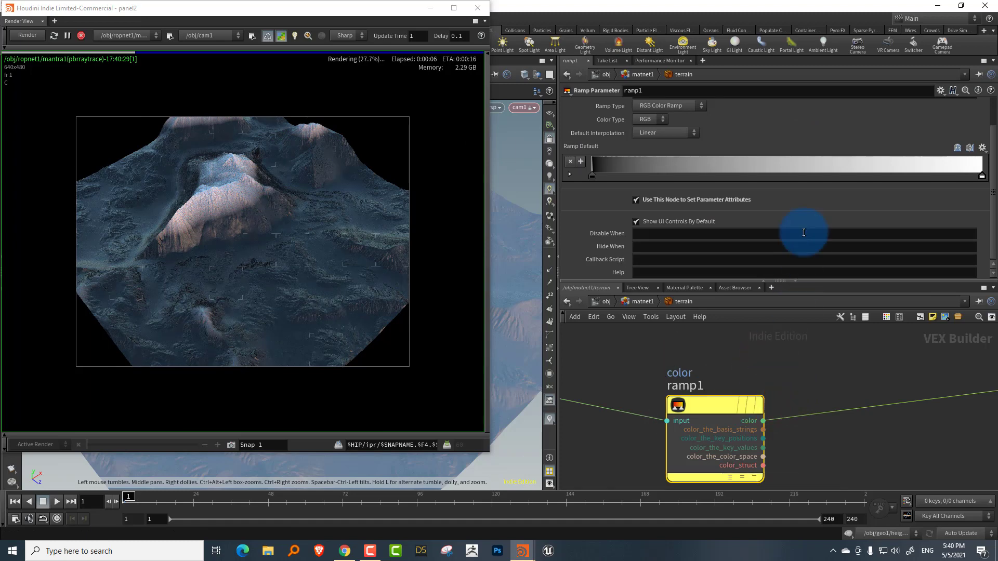
left_click(631, 300)
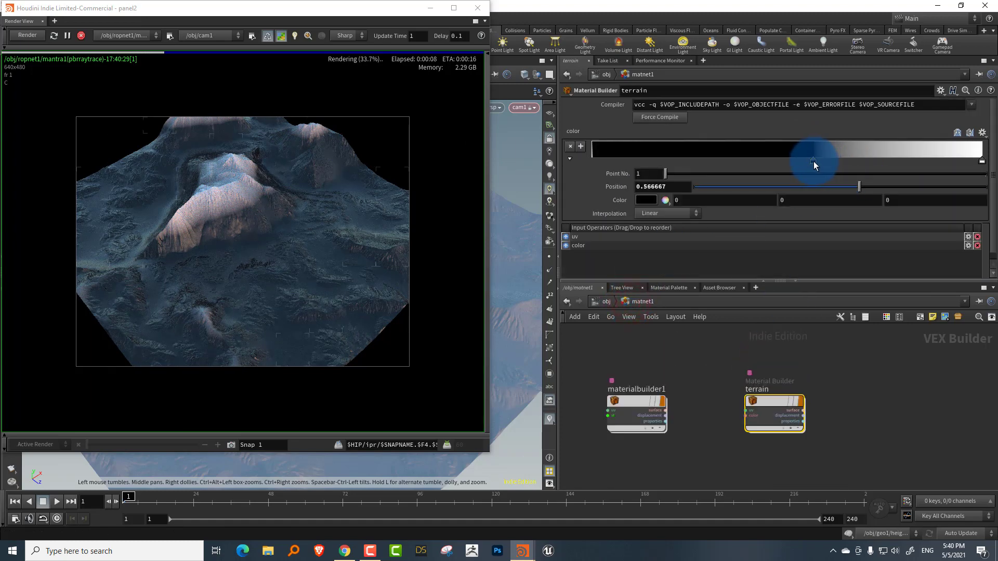
mouse_move(813, 160)
left_mouse_down()
mouse_move(880, 159)
mouse_move(816, 163)
left_mouse_up()
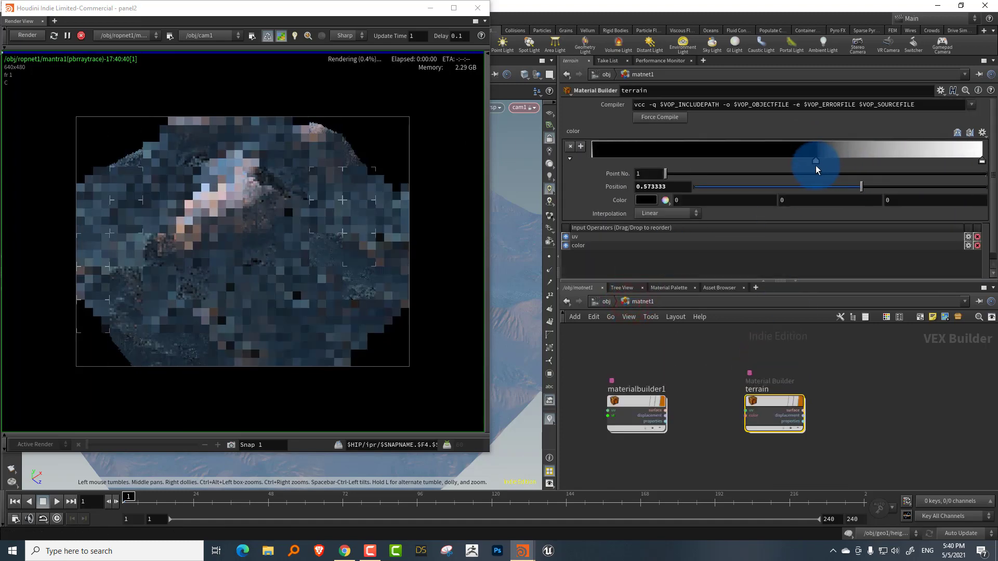
left_click_drag(981, 162, 852, 161)
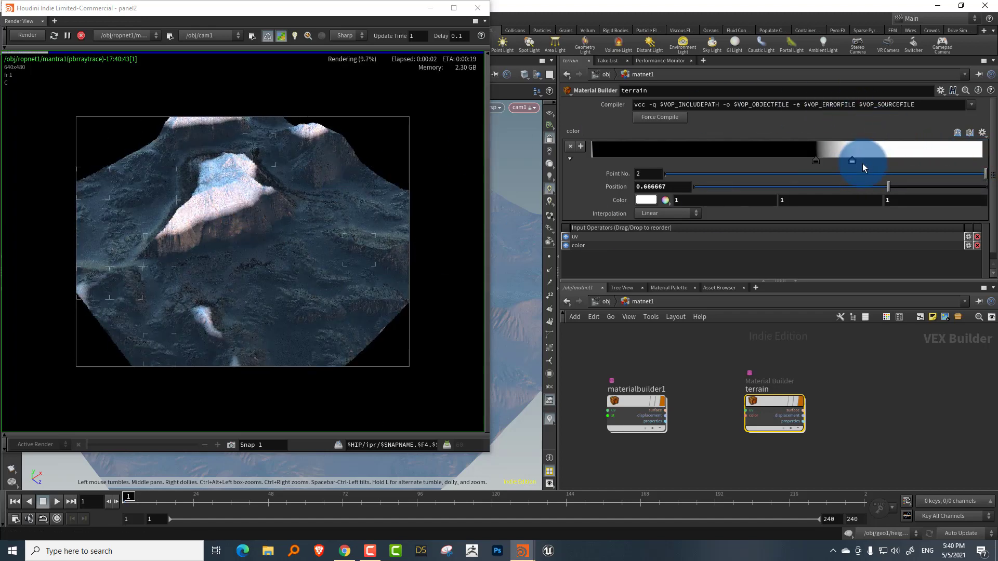
left_click_drag(853, 161, 865, 159)
- Move bind1 and ramp1 higher in the terrain material network and stop the active render
middle_click_drag(762, 296, 708, 288)
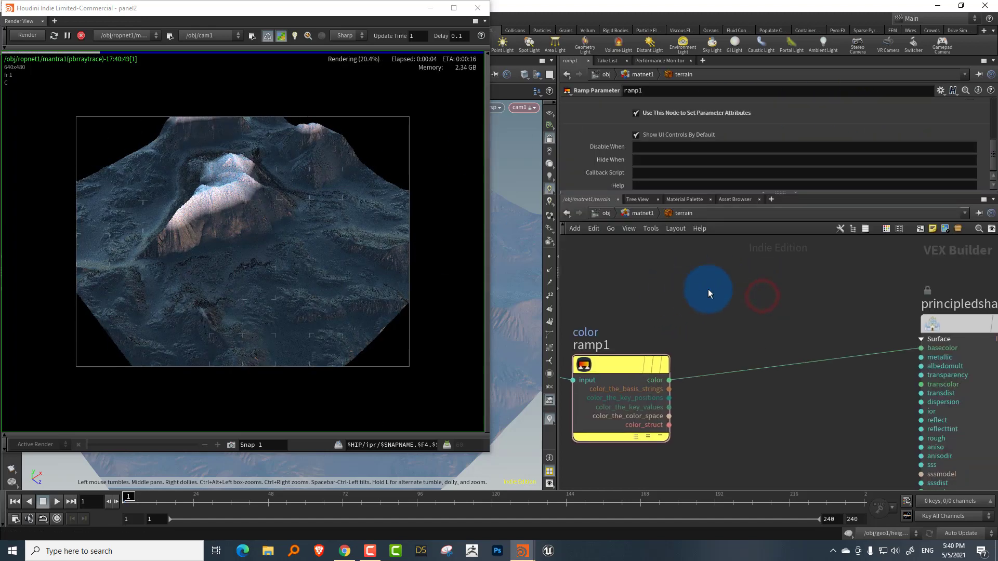
scroll(706, 290, "down", 4)
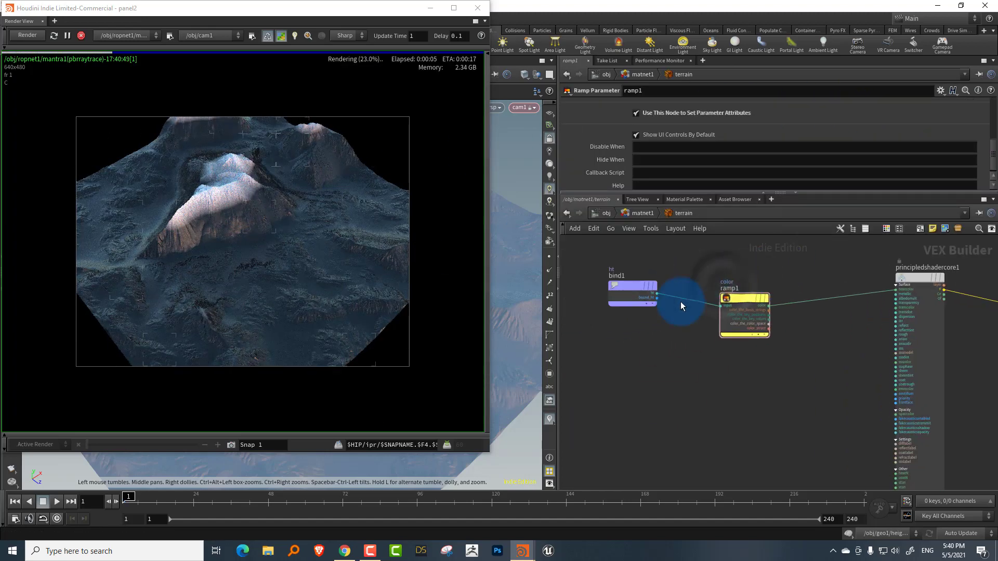
left_click_drag(618, 358, 706, 266)
left_click(727, 335)
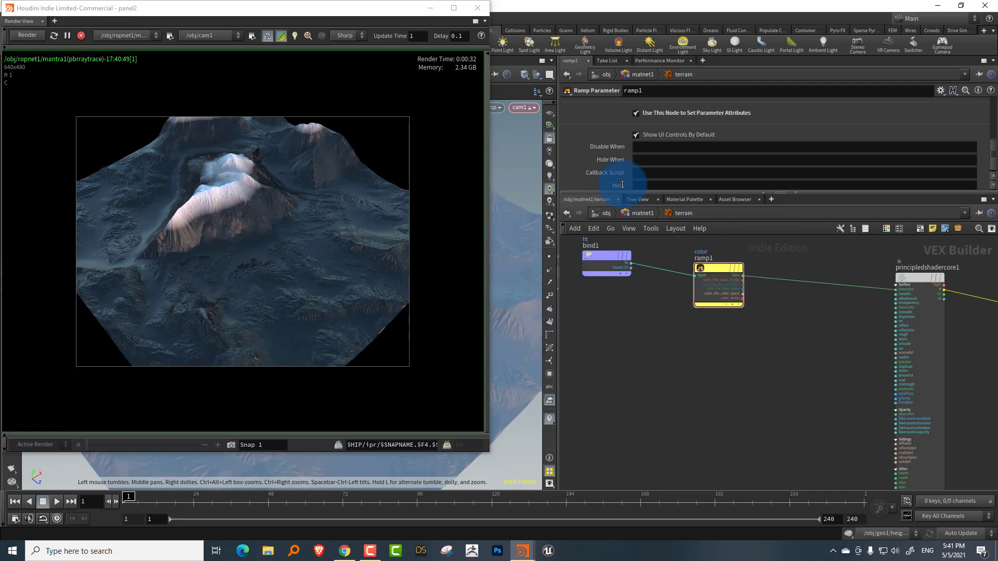
left_click(81, 35)
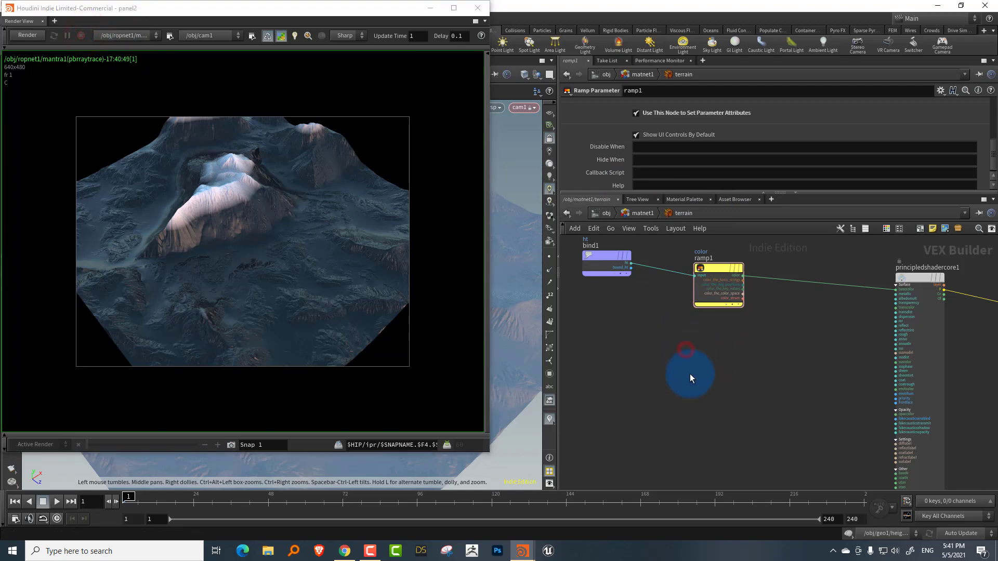
- Add a UV Tri-Planar Project node below ramp1 in the terrain material network
key("Tab")
type("tripl")
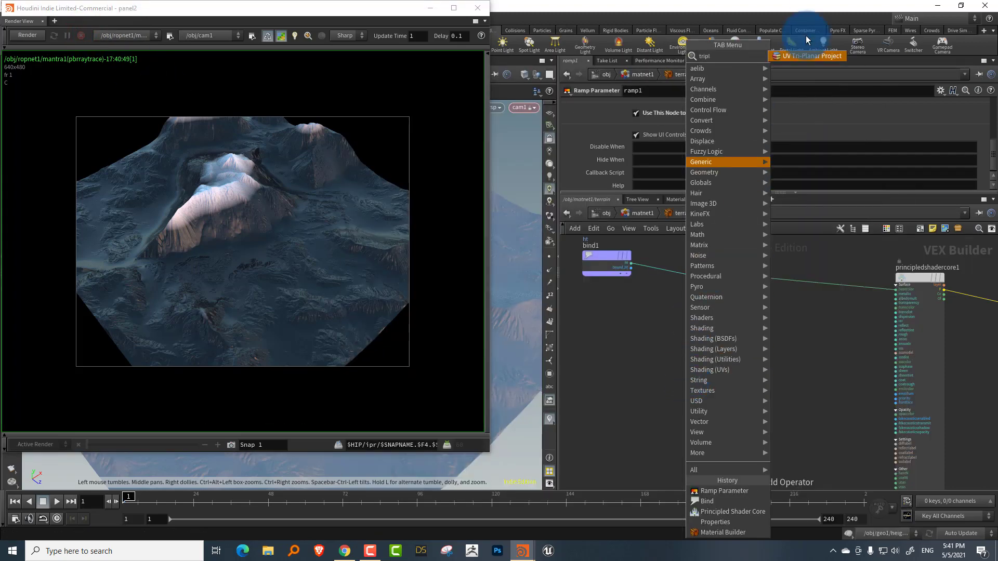
left_click(807, 58)
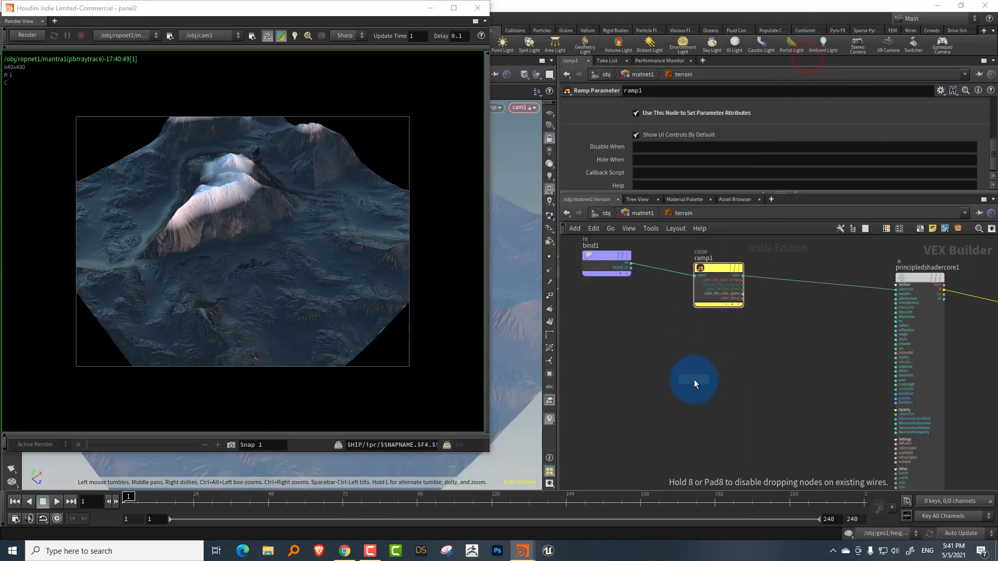
left_click(694, 380)
middle_click_drag(776, 341, 757, 305)
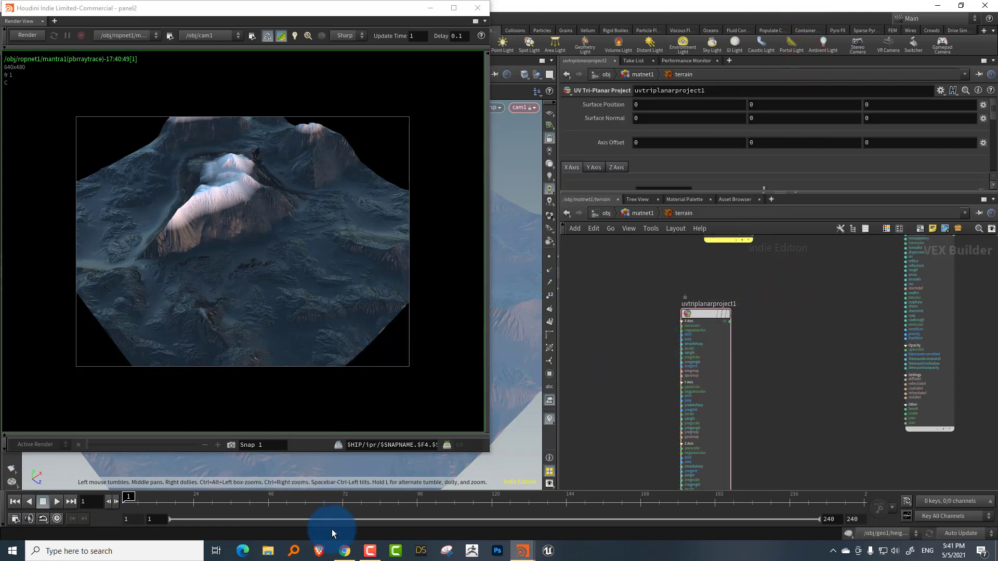
- Switch to Chrome and look over the textures.com library page at a smaller zoom
left_click(344, 543)
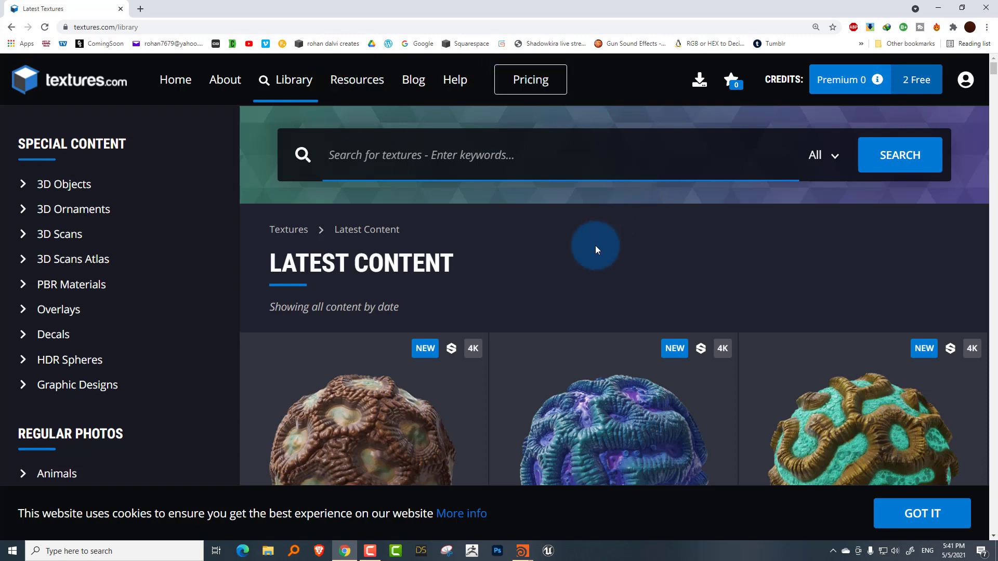
left_click(596, 224)
key("ctrl+minus")
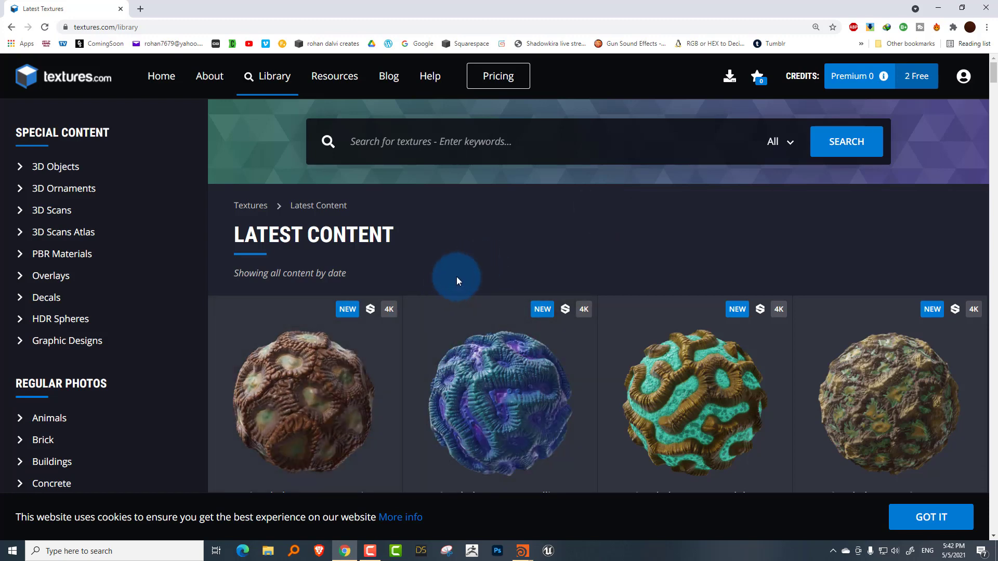
- Switch to File Explorer and preview TexturesCom_Nature_Moss_1K_albedo.tif and TexturesCom_Ground_Soil1_2x2_1K_albedo.tif in the mantra terrain folder
left_click(268, 550)
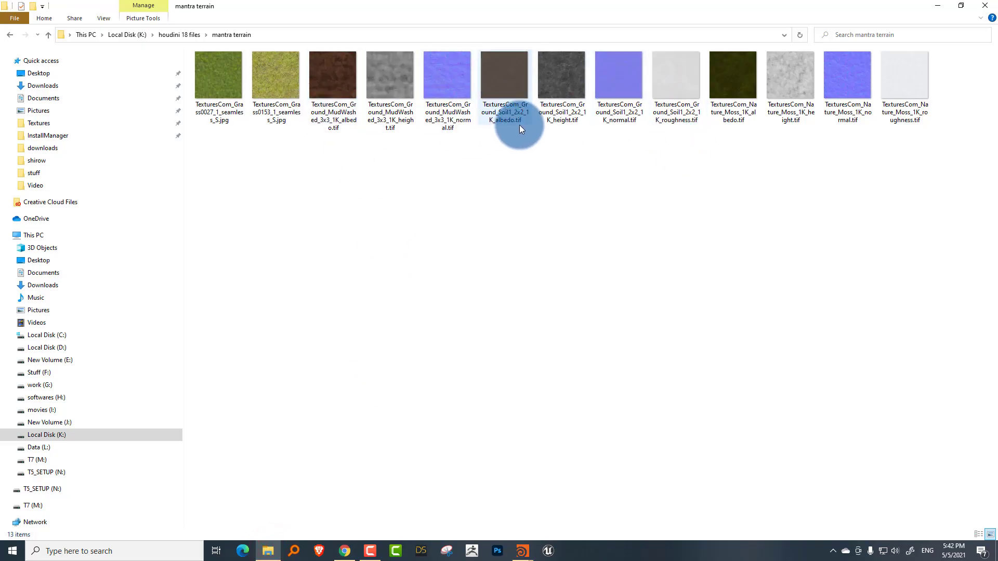
double_click(734, 74)
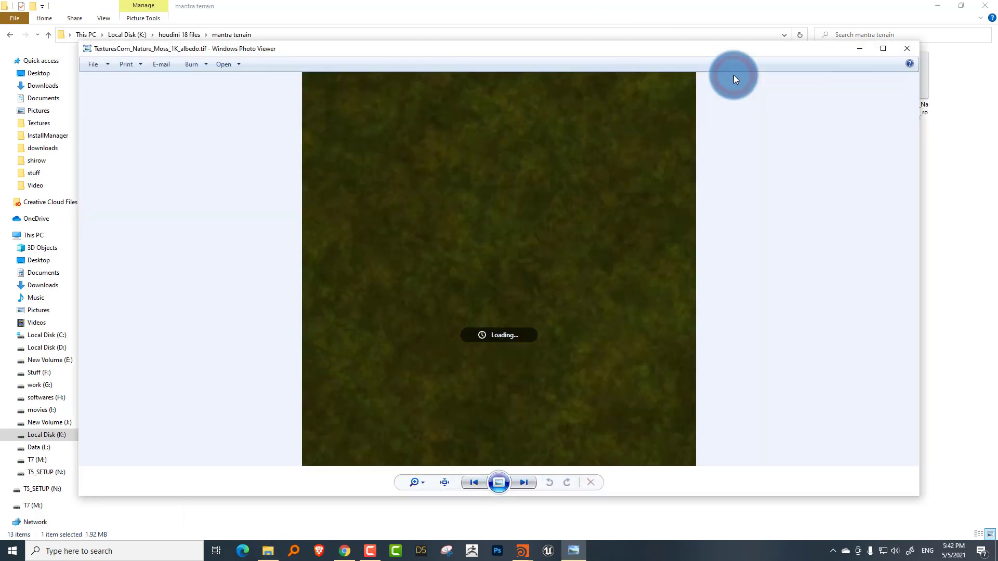
left_click(898, 50)
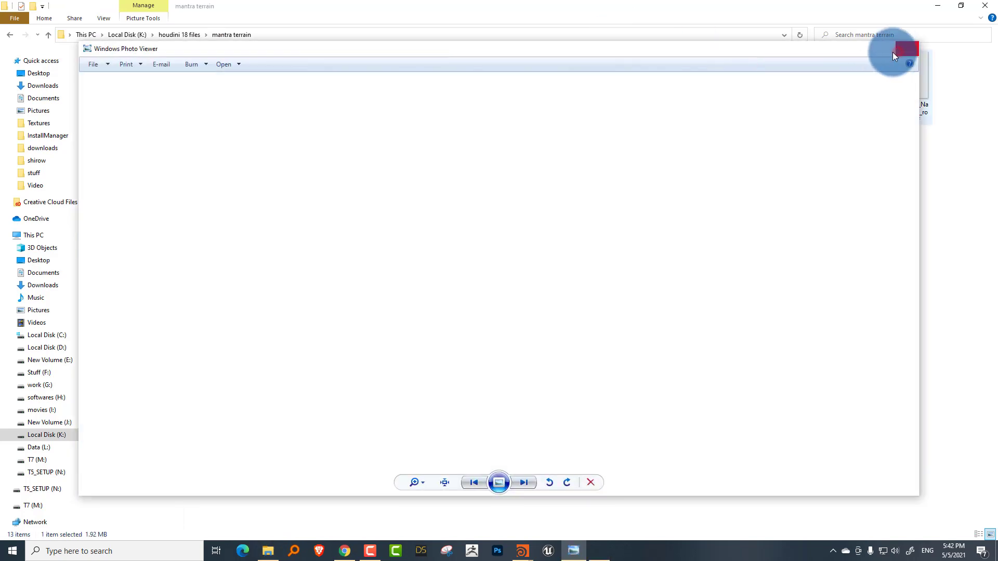
left_click(507, 91)
double_click(507, 90)
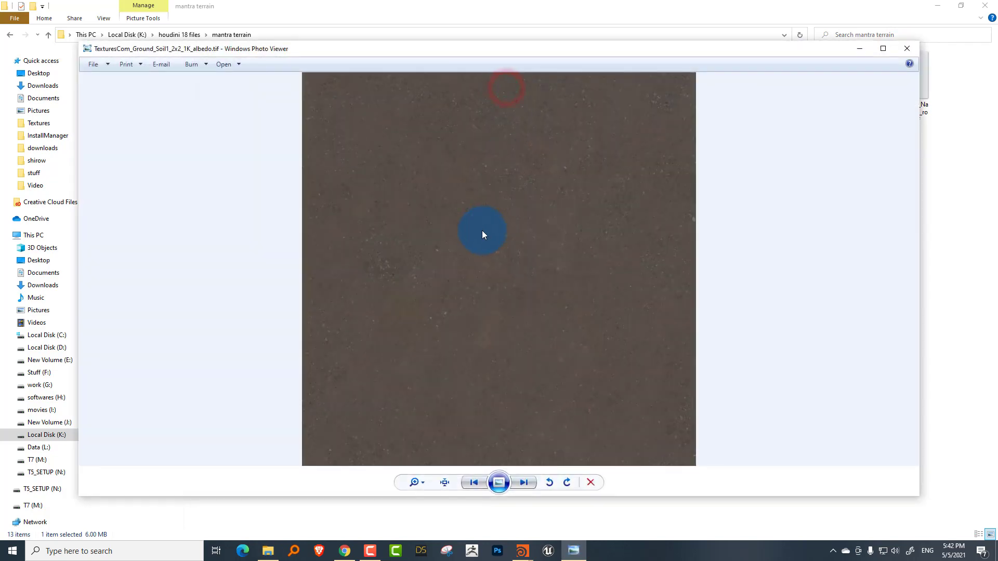
left_click(907, 48)
left_click(937, 6)
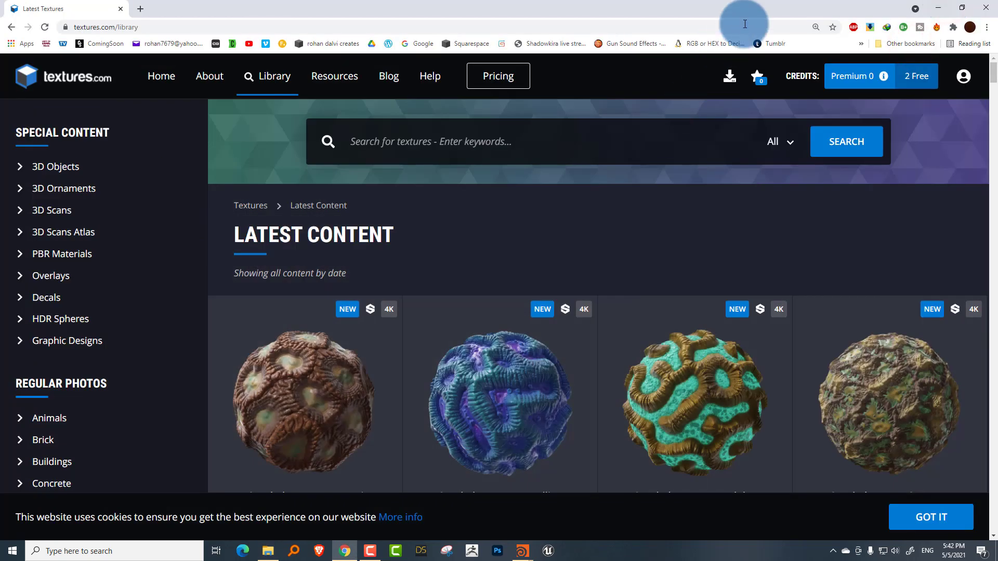
- Switch back to Houdini and render the terrain with uvtriplanarproject1's output connected to the basecolor input of principledshadercore1
left_click(523, 550)
left_click(501, 509)
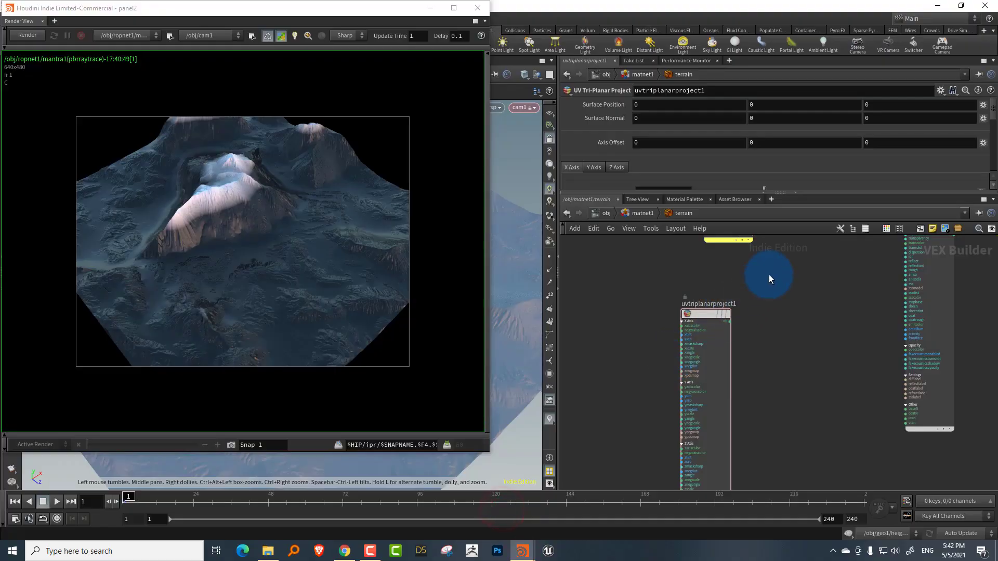
middle_click_drag(765, 279, 665, 356)
scroll(707, 323, "up", 2)
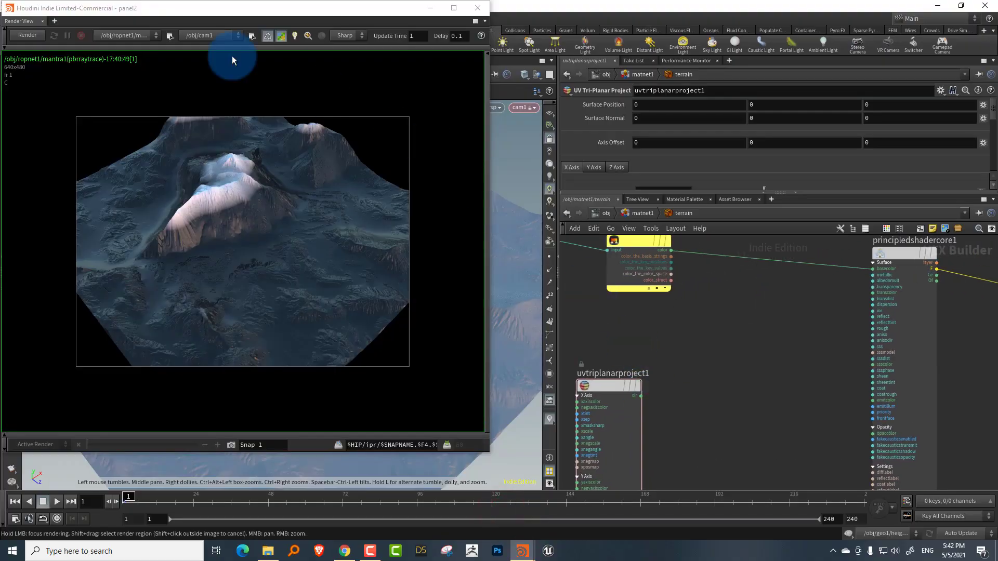
left_click(30, 36)
left_click(712, 351)
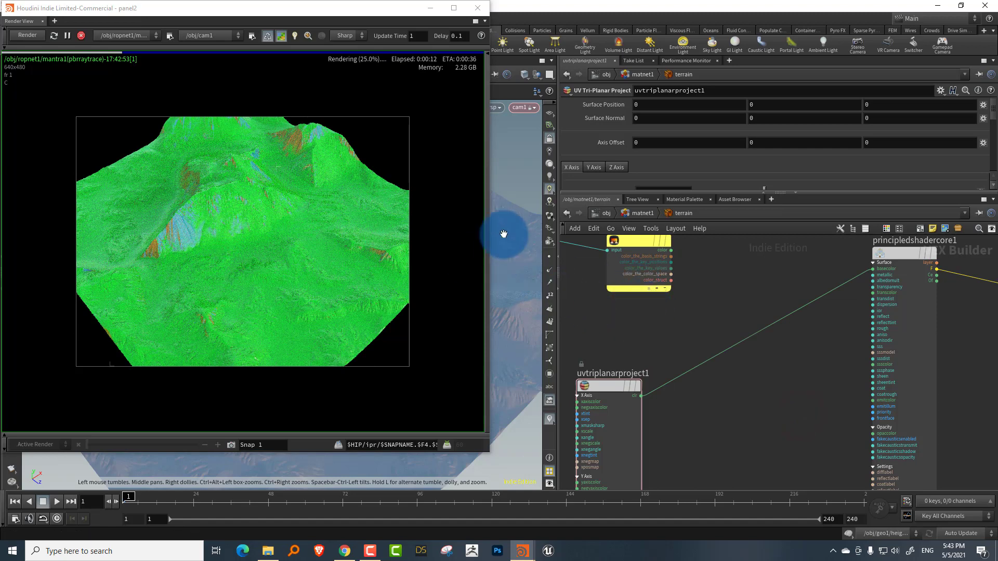
- Turn off Tint With Color for the positive X, Y and Z axes of uvtriplanarproject1
left_click(686, 347)
left_click_drag(670, 191, 675, 327)
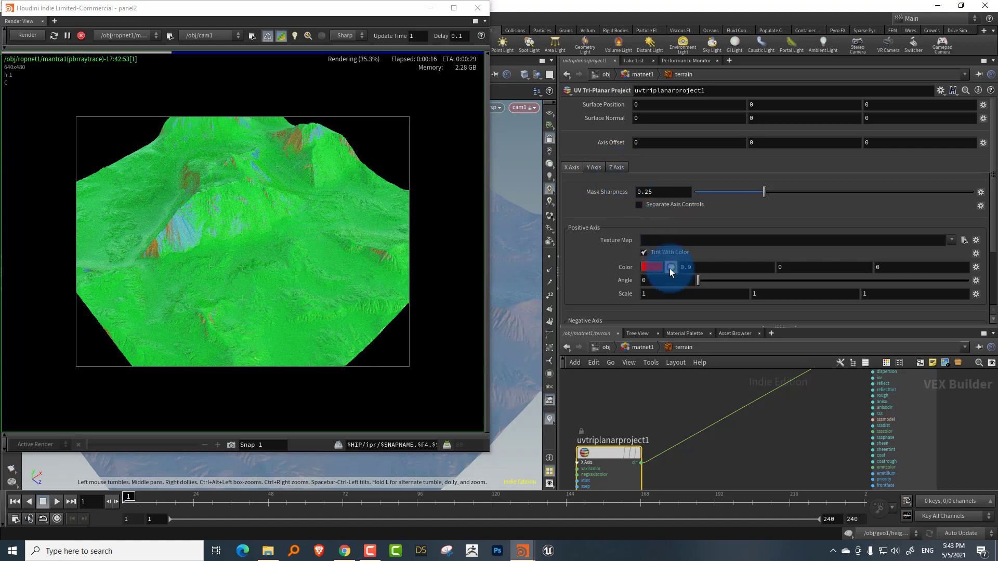
scroll(984, 270, "down", 3)
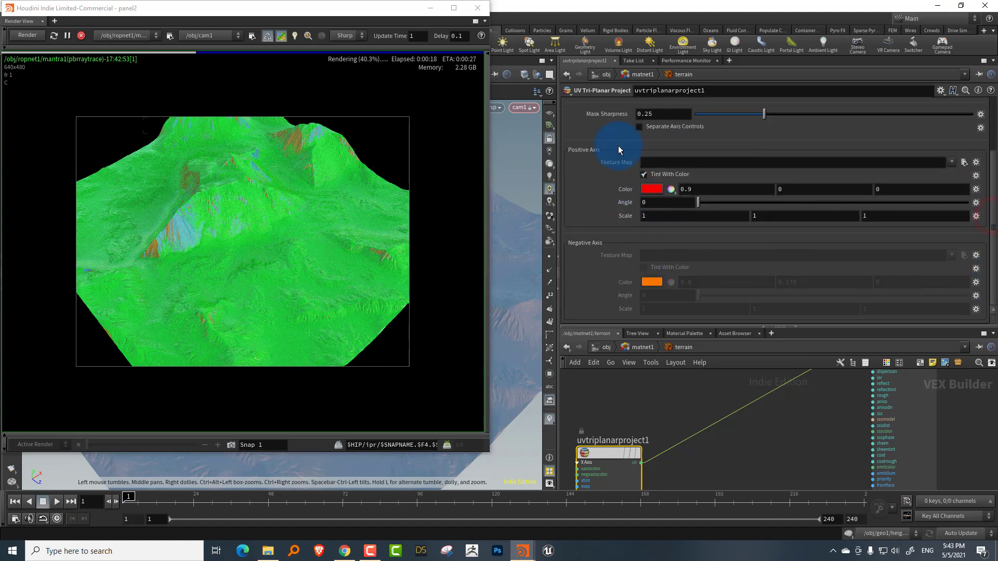
scroll(661, 226, "up", 3)
left_click(668, 239)
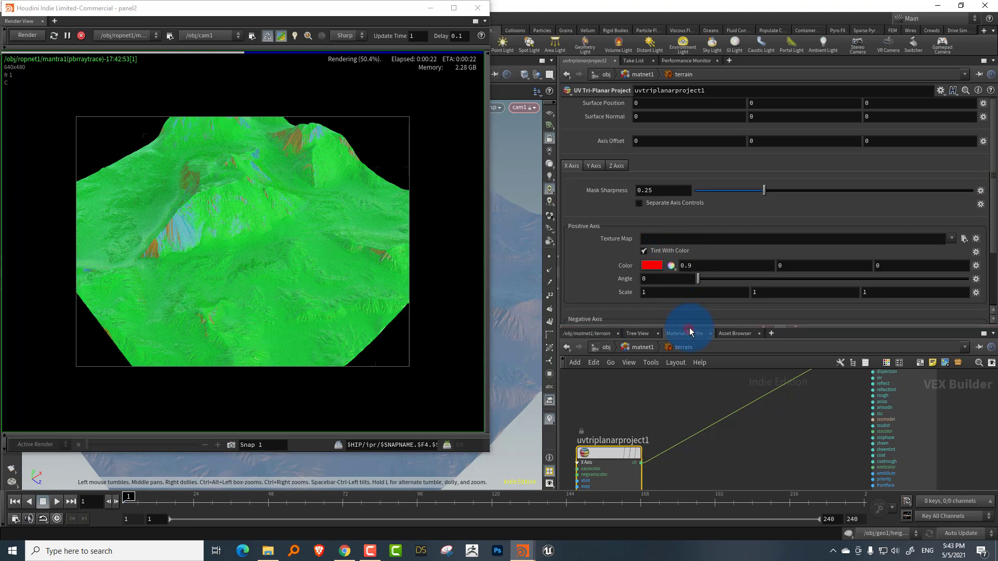
left_click(646, 251)
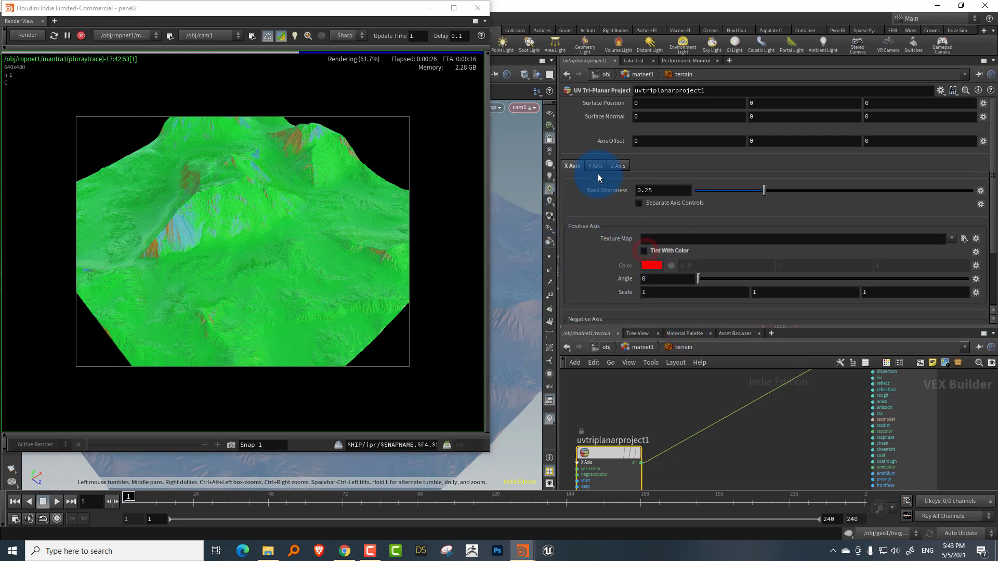
left_click(594, 166)
left_click(651, 253)
left_click(619, 166)
left_click(644, 251)
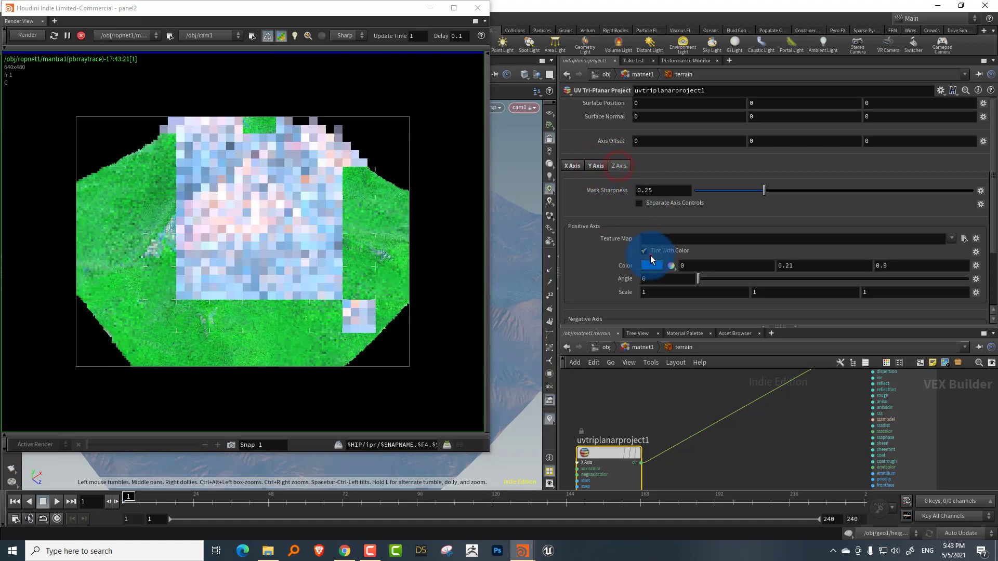
- Assign TexturesCom_Ground_Soil1_2x2_1K_albedo.tif as the positive Y-axis texture map of uvtriplanarproject1
left_click(572, 165)
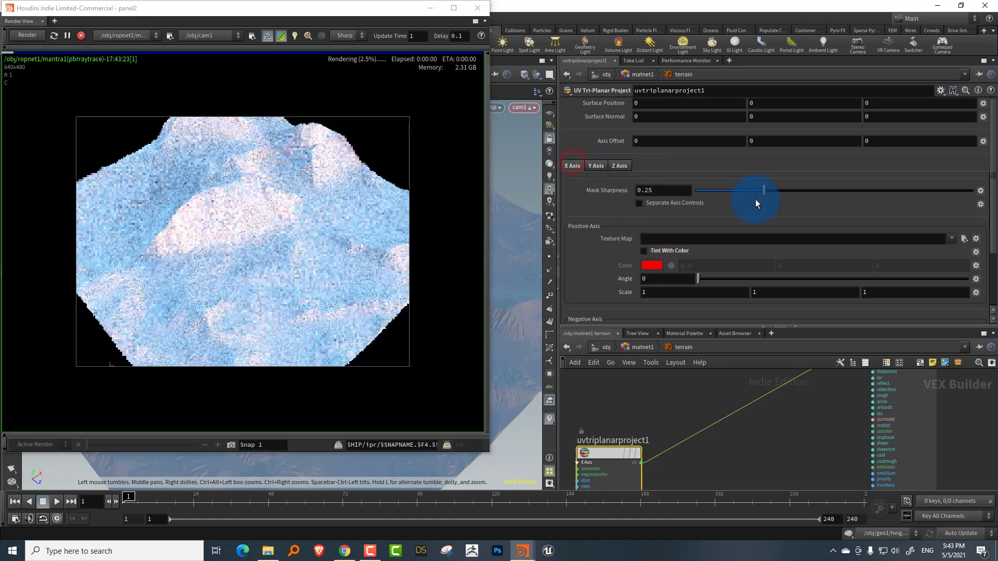
left_click(597, 166)
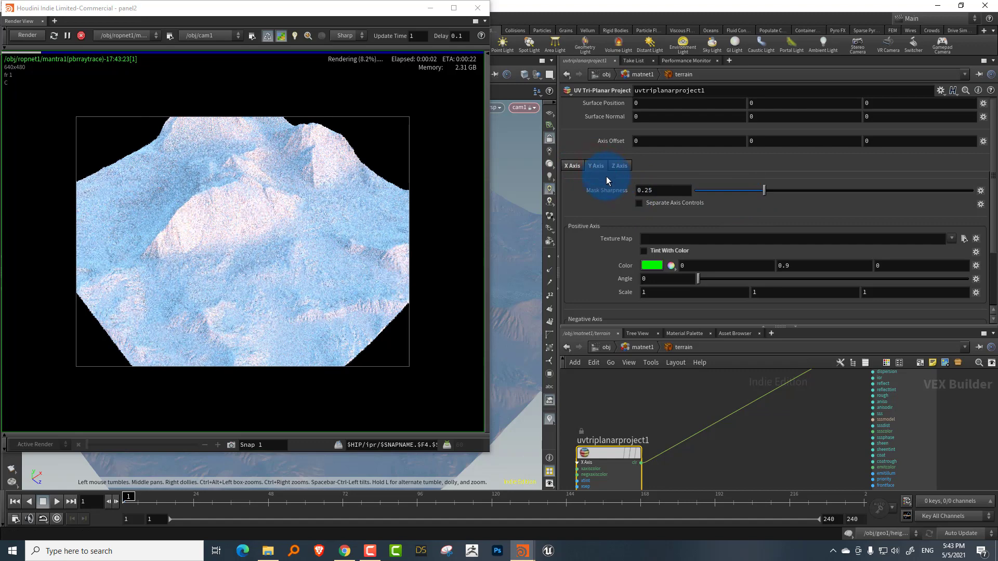
left_click(963, 239)
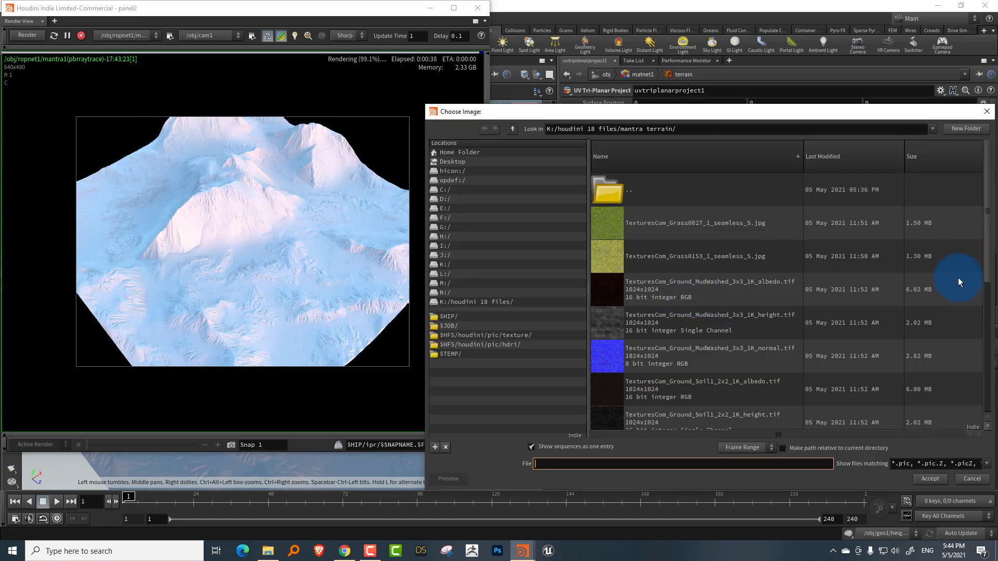
left_click(767, 391)
left_click(930, 478)
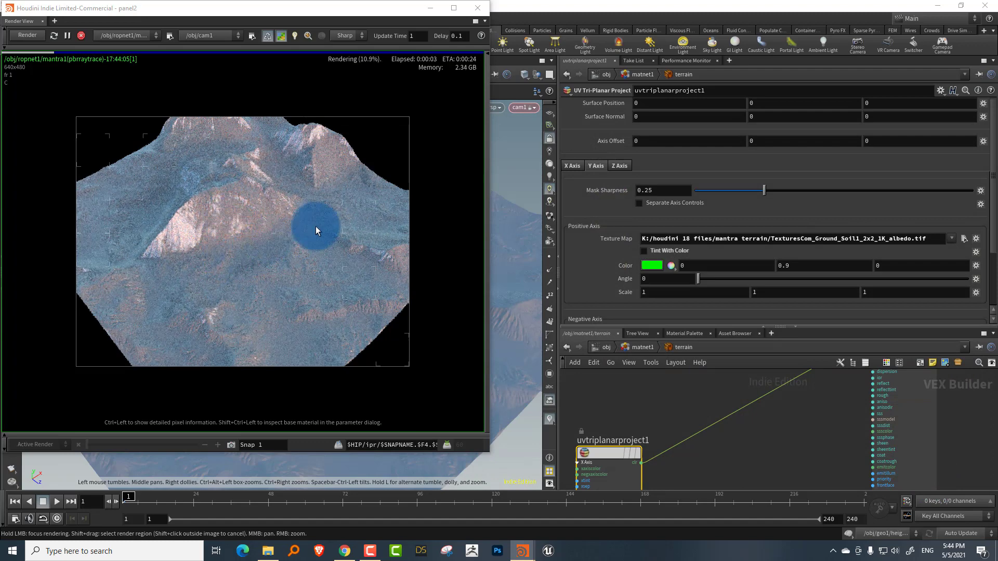
- Test Y-axis Mask Sharpness values of 0.017 and 0.822 on uvtriplanarproject1, then settle on 0.979
left_click(701, 190)
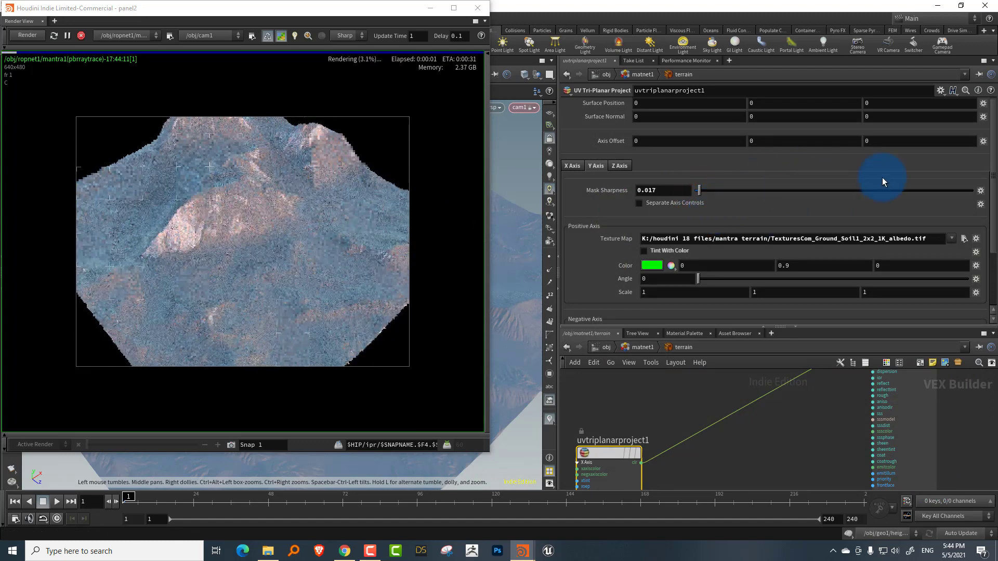
left_click(922, 190)
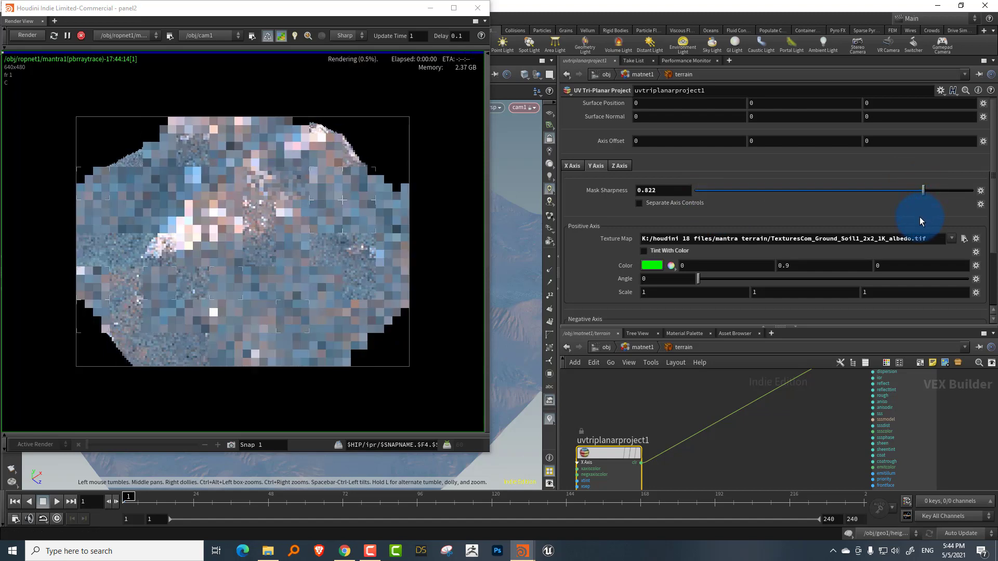
left_click(966, 190)
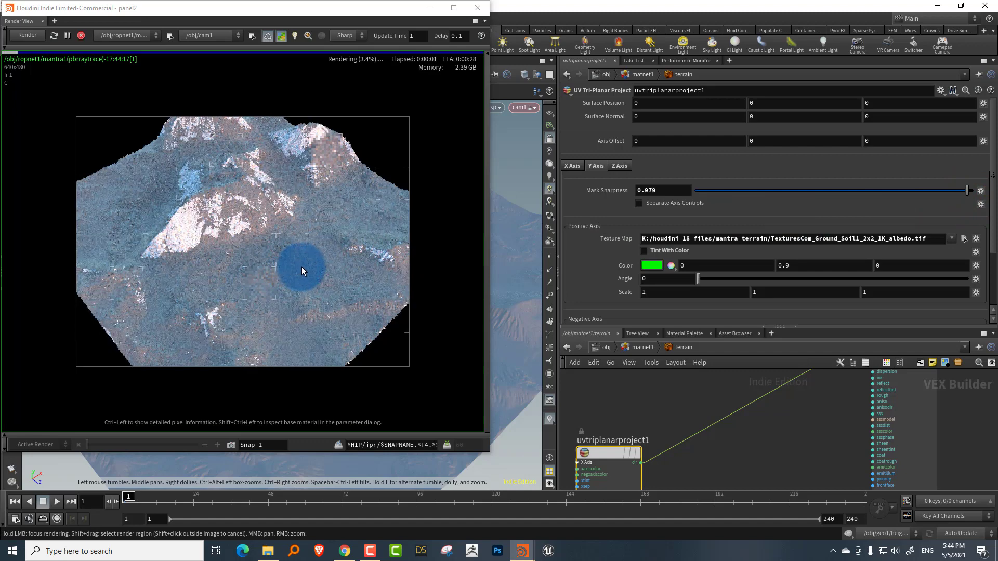
double_click(718, 240)
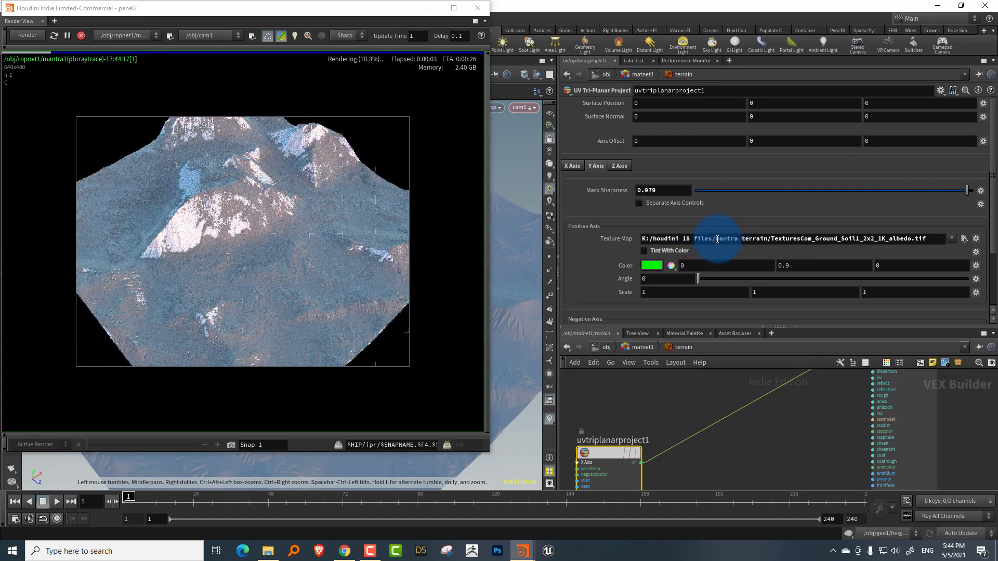
left_click(576, 173)
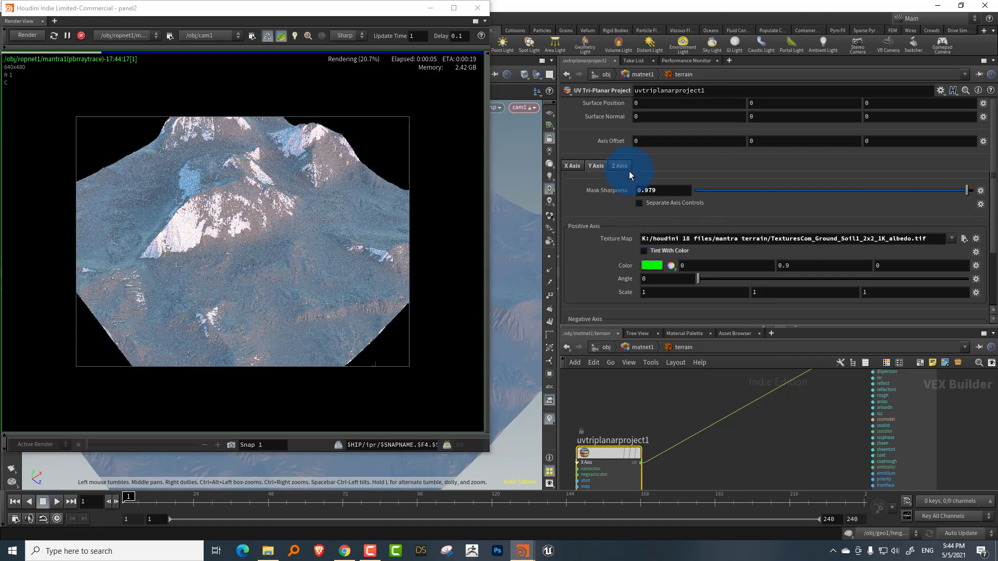
- Examine how the soil texture renders on the terrain from a close-up and a wider cam1 view
left_click(279, 249)
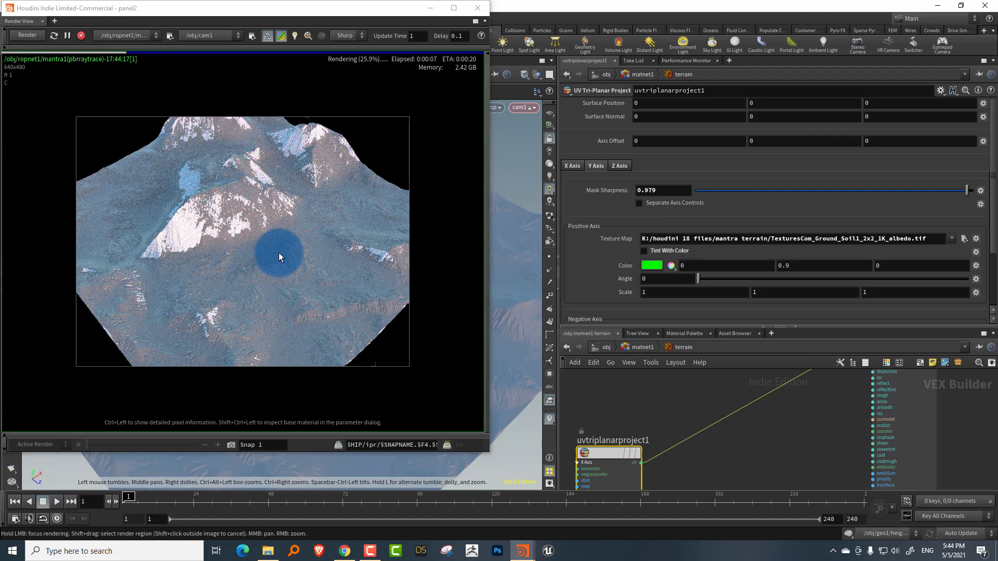
left_click_drag(58, 8, 771, 84)
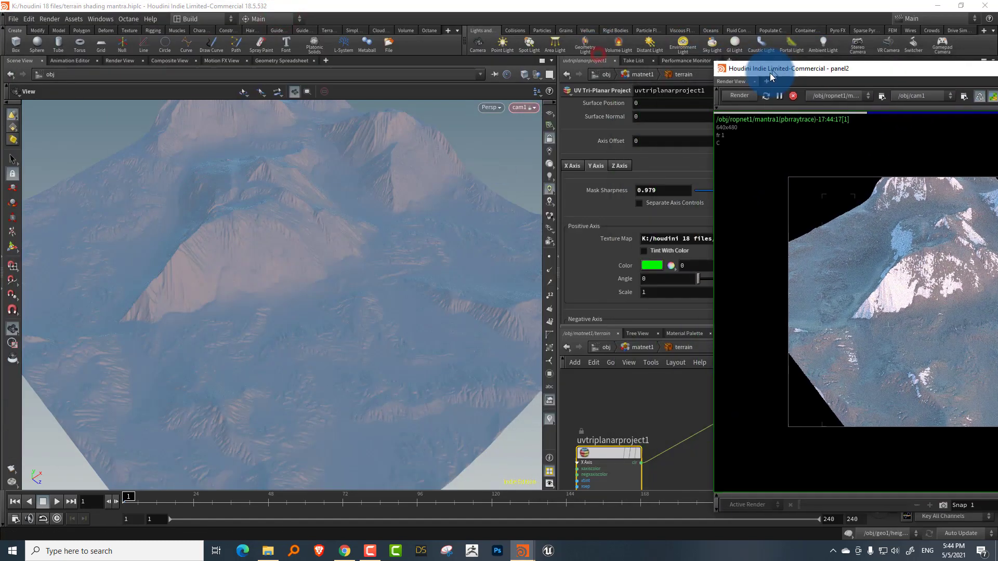
scroll(379, 172, "up", 5)
scroll(400, 158, "up", 3)
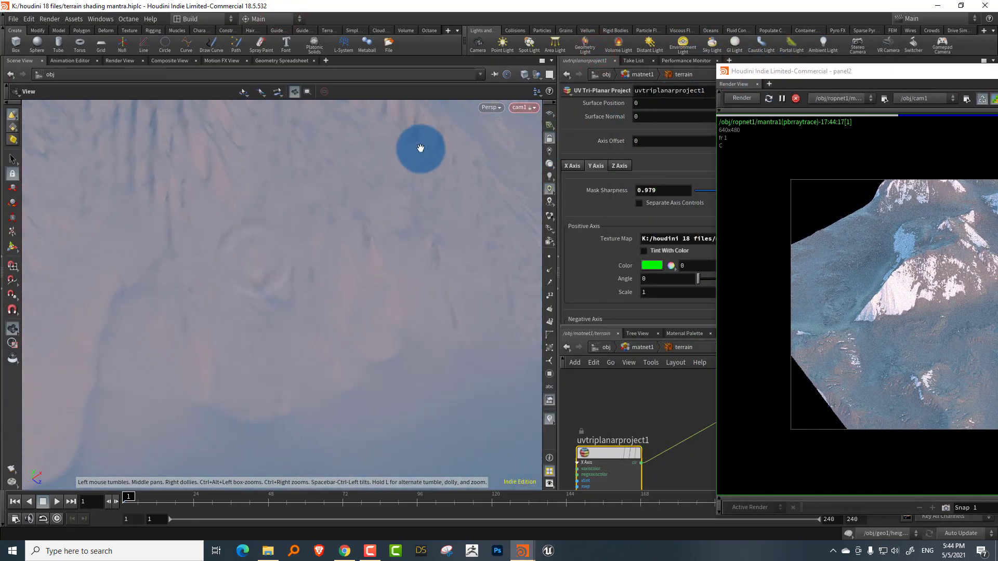
left_click_drag(353, 213, 185, 274)
left_click_drag(809, 75, 398, 42)
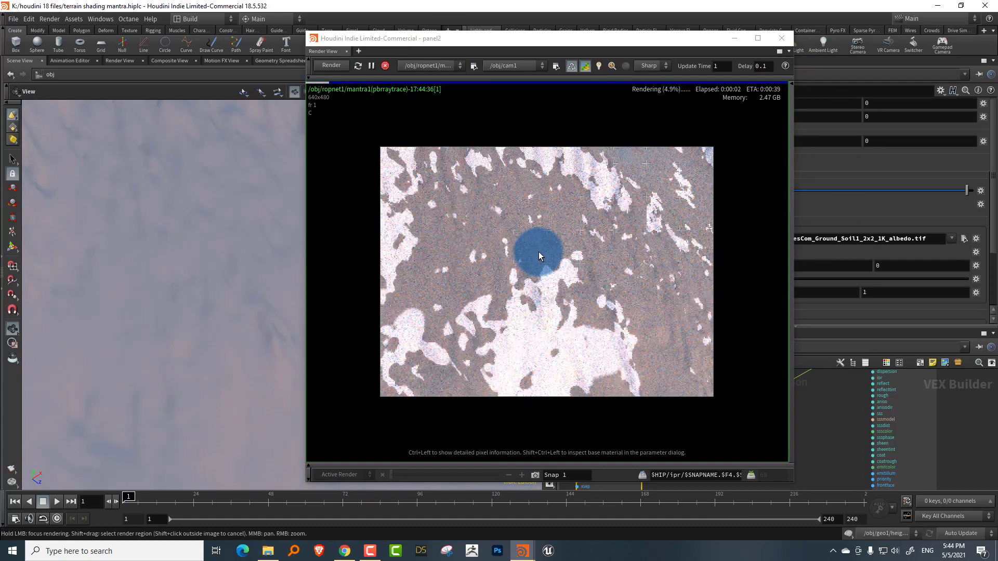
left_click_drag(175, 238, 274, 234)
left_click_drag(576, 41, 198, 74)
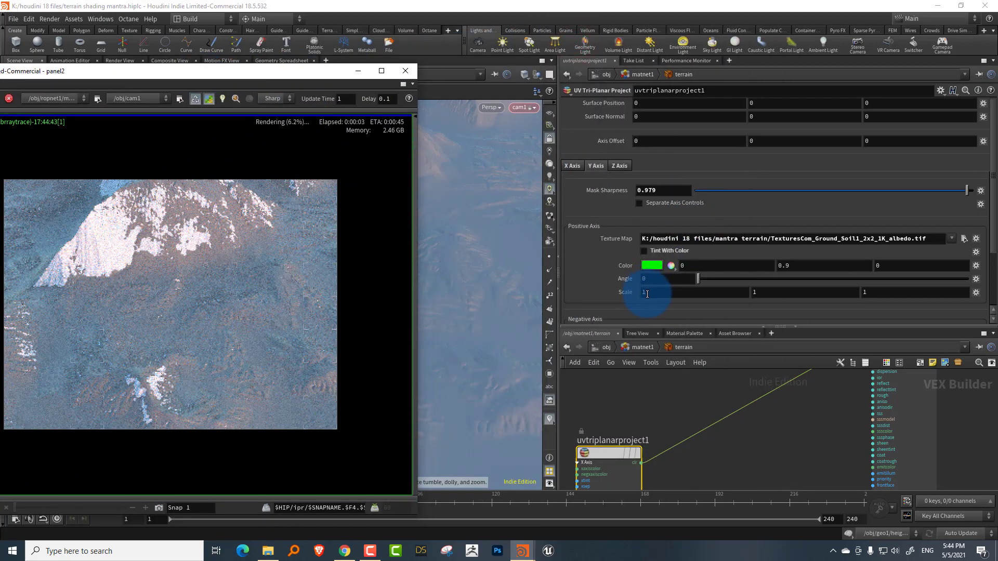
left_click_drag(309, 76, 363, 64)
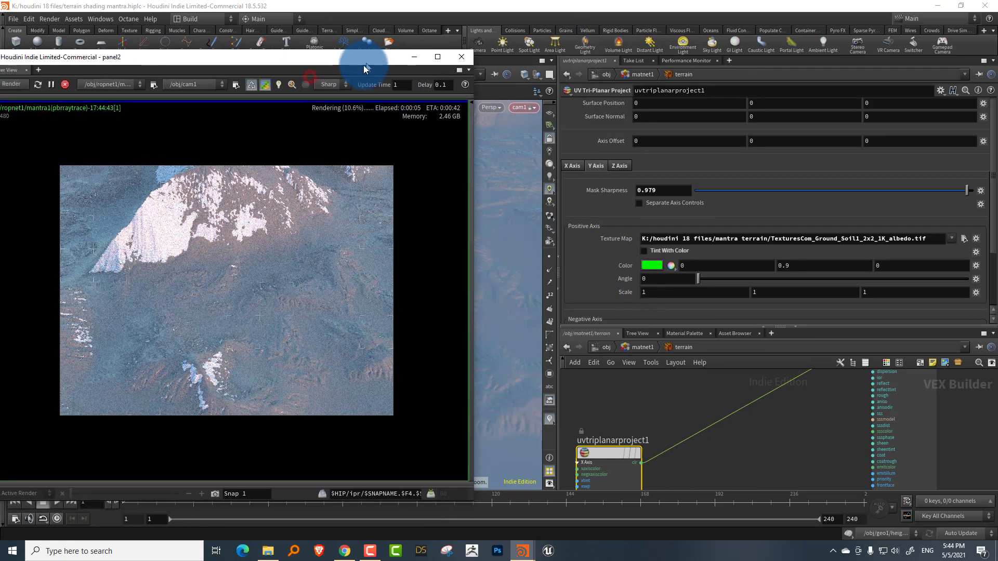
- Set the positive Y-axis texture scale of uvtriplanarproject1 to 0.1 on all three components
left_click(647, 292)
type("0")
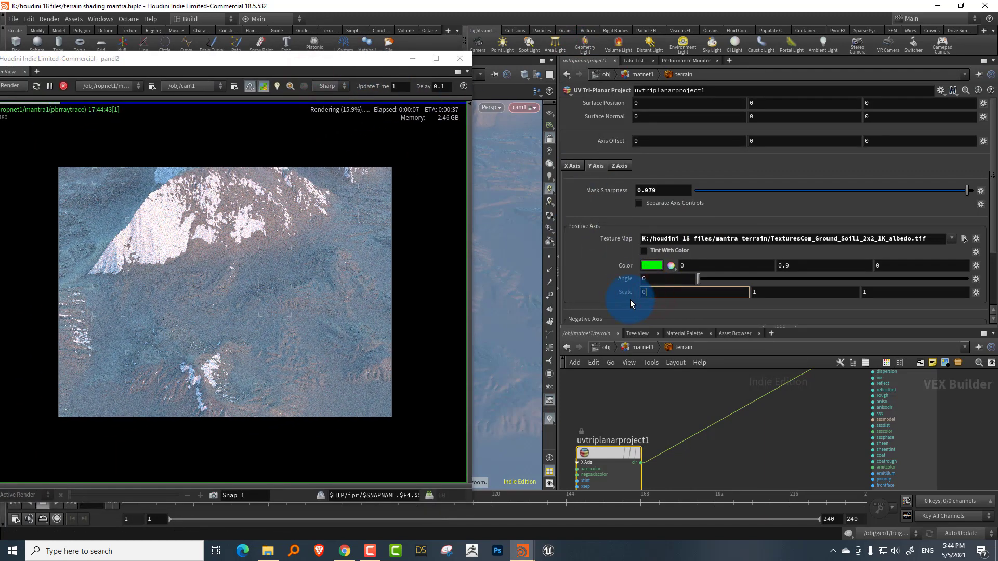
type(".1")
key("Tab")
type("0.")
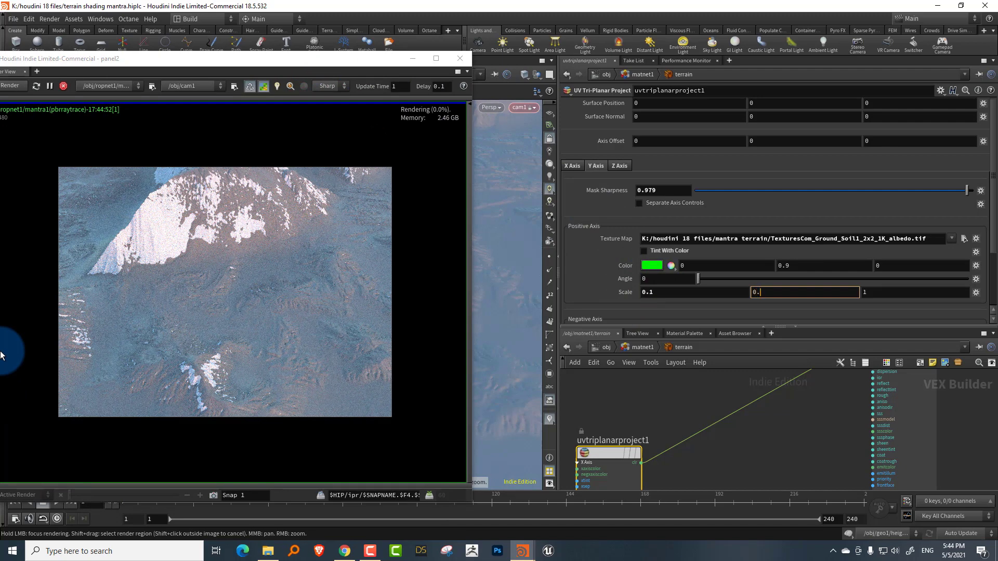
type("1")
key("Tab")
type("0.1")
key("Return")
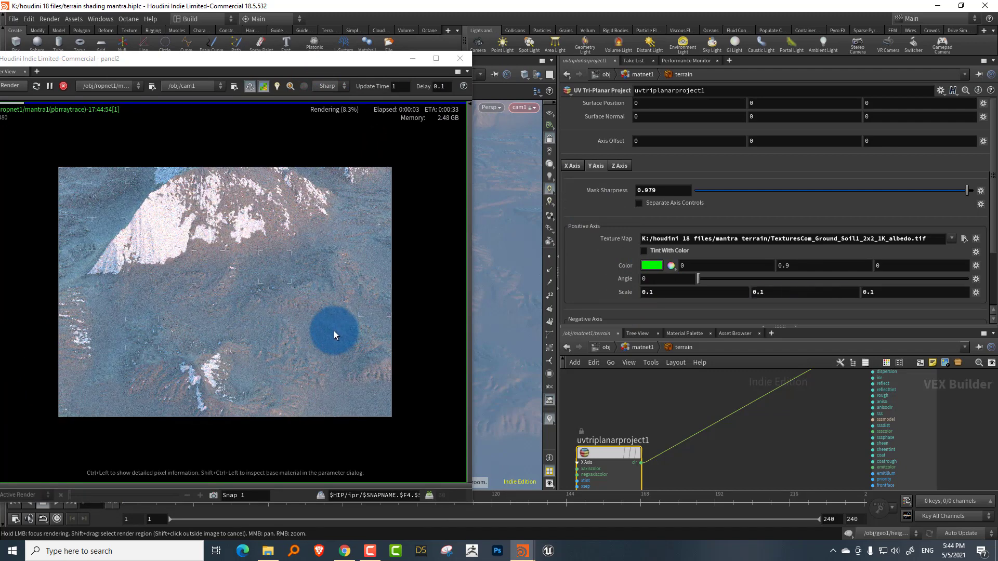
- Assign TexturesCom_Grass0027_1_seamless_S.jpg as the positive Y-axis texture map of uvtriplanarproject1
left_click(964, 239)
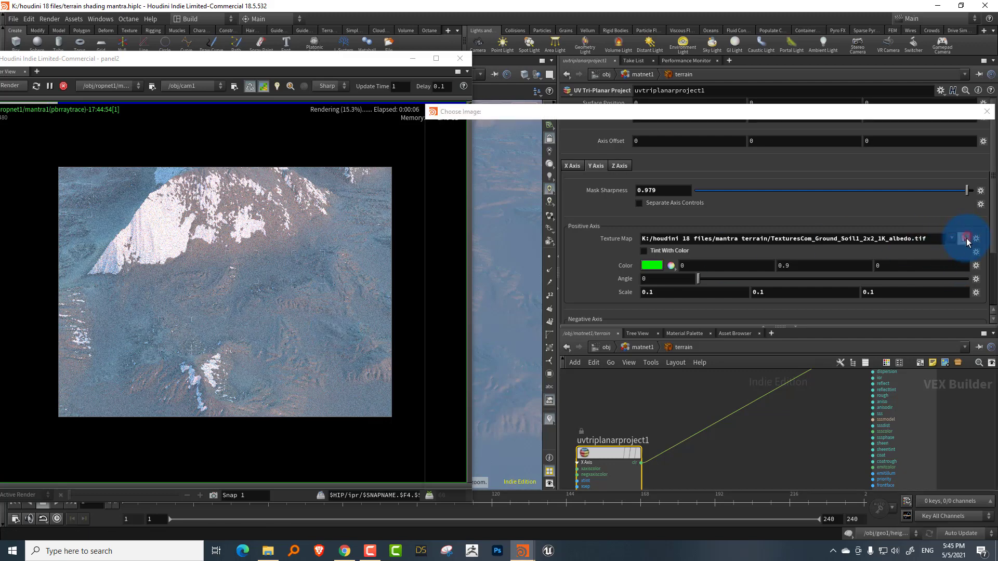
left_click(696, 234)
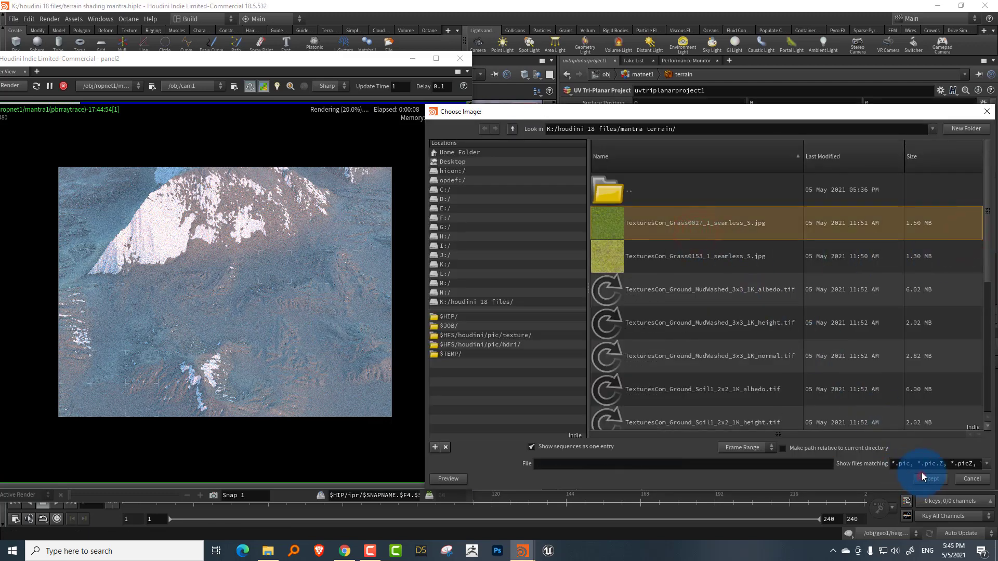
left_click(923, 476)
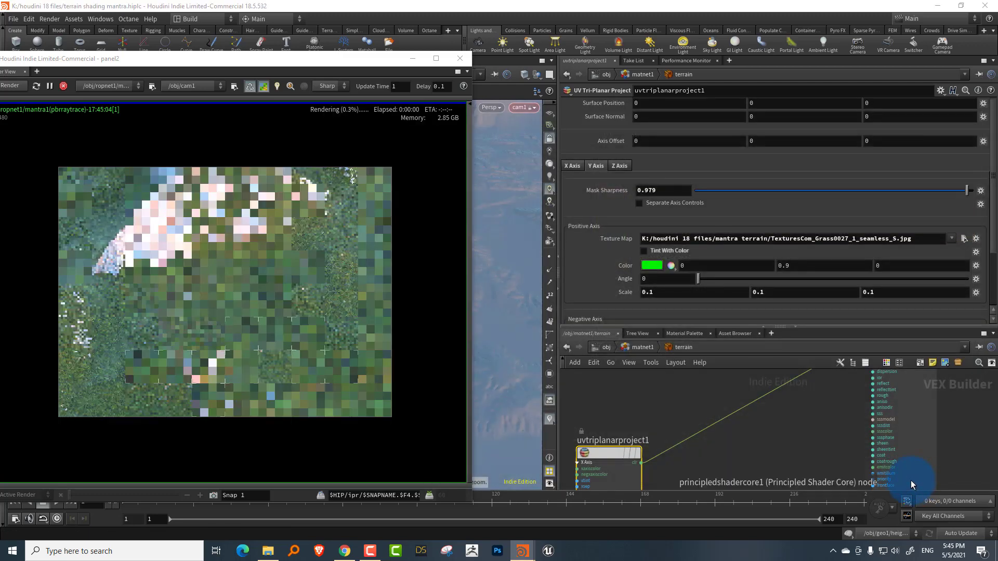
- Reduce the positive Y-axis texture scale of uvtriplanarproject1 to 0.01 on all three components
double_click(649, 292)
type("01")
key("Tab")
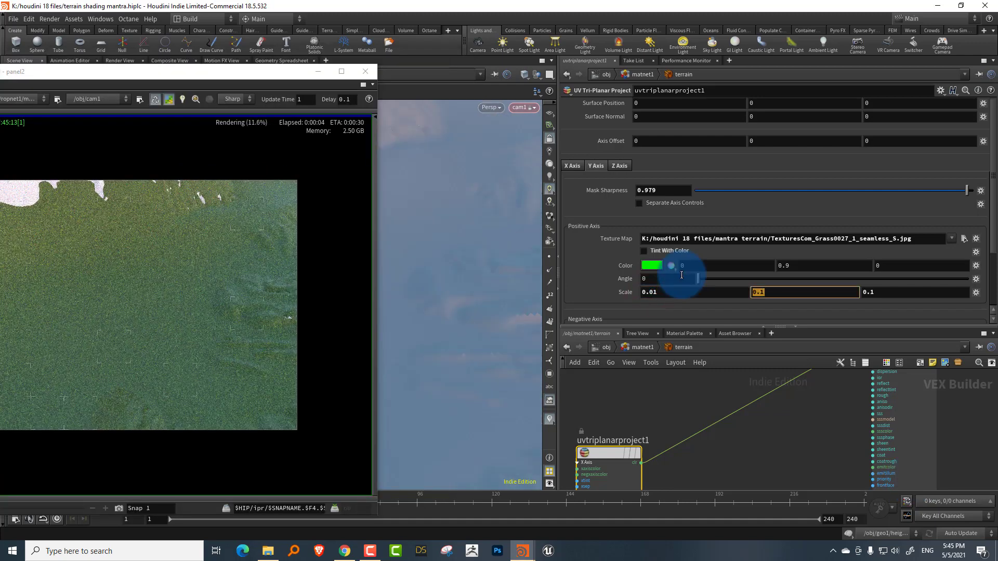
type("0.01")
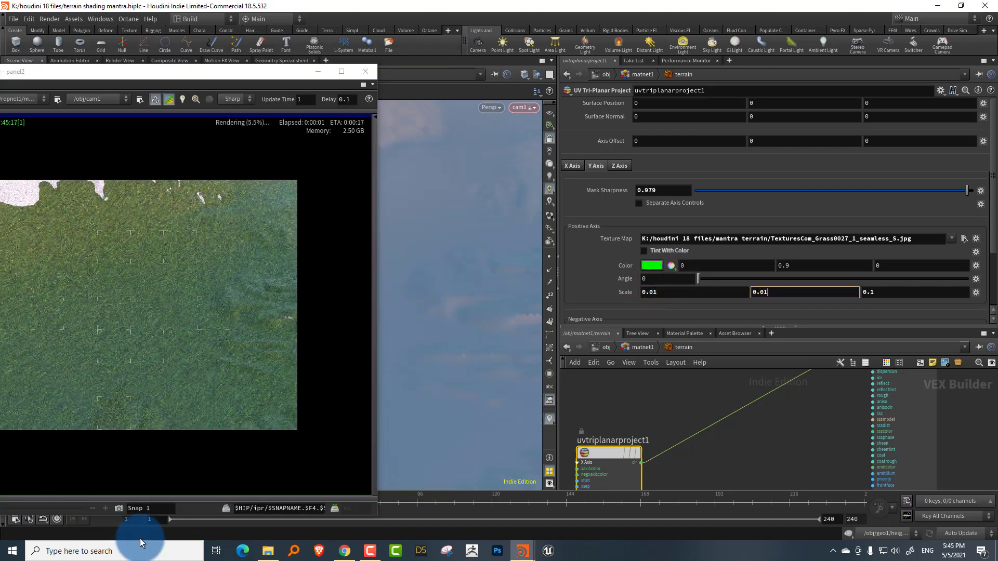
key("Tab")
type("0.01")
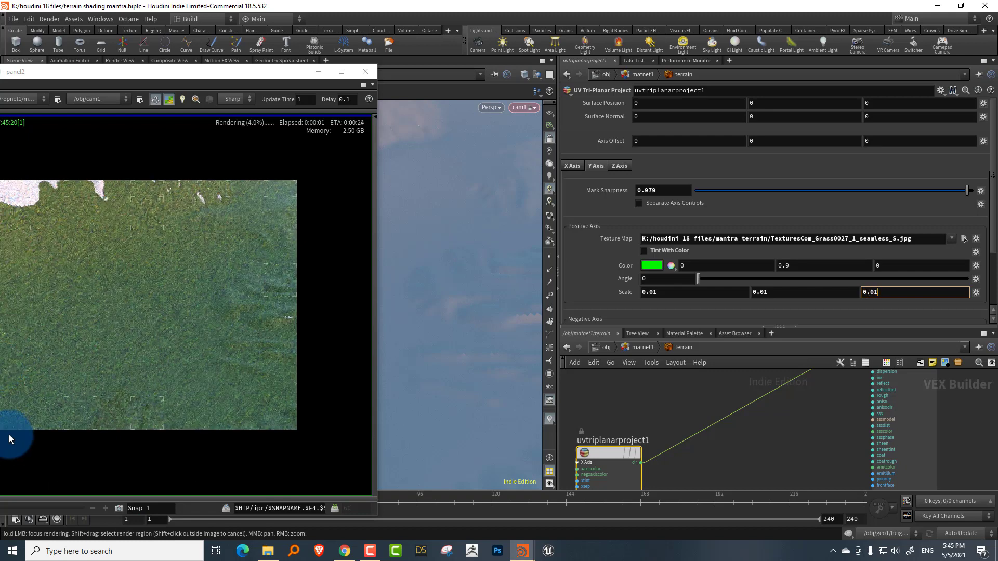
key("Return")
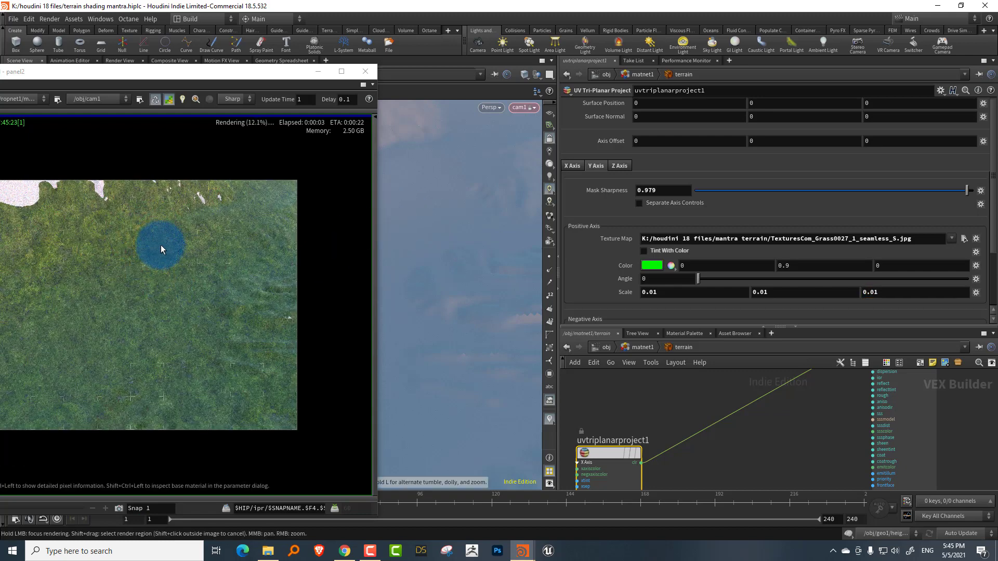
- Check the grass from a wider view and switch the positive Y-axis texture map back to TexturesCom_Ground_Soil1_2x2_1K_albedo.tif
left_click_drag(419, 224, 352, 66)
left_click_drag(275, 282, 356, 287)
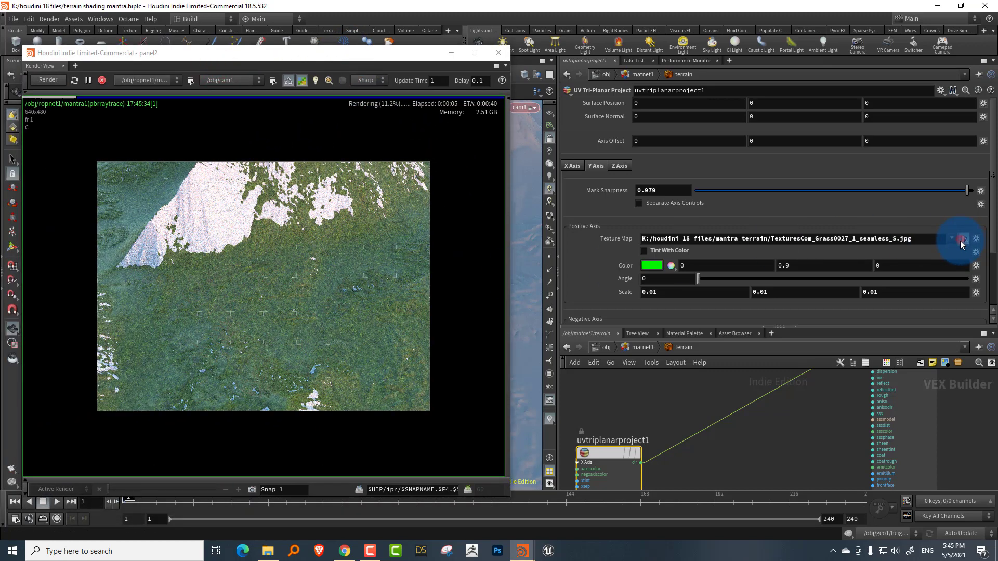
left_click(962, 240)
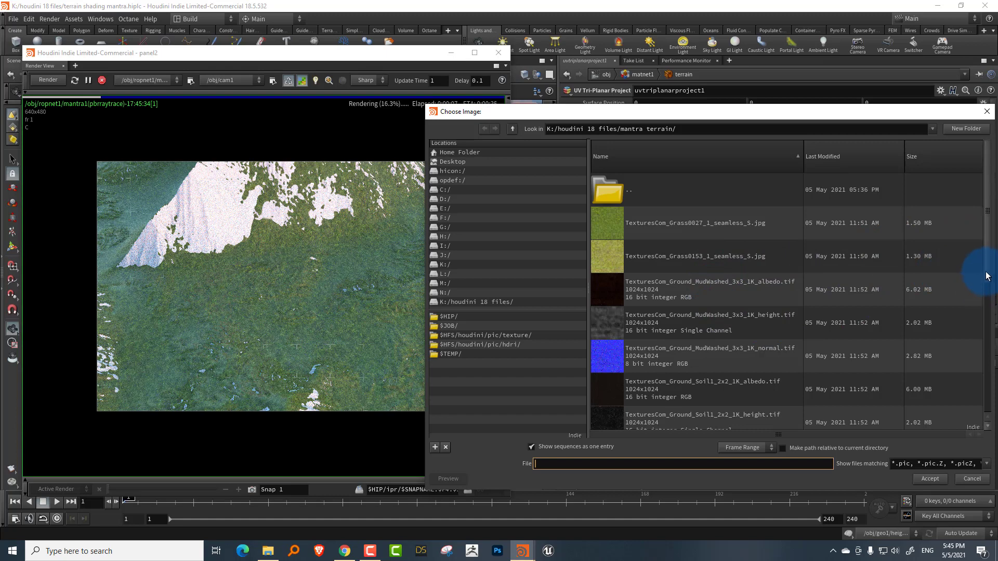
left_click_drag(987, 273, 988, 317)
double_click(758, 313)
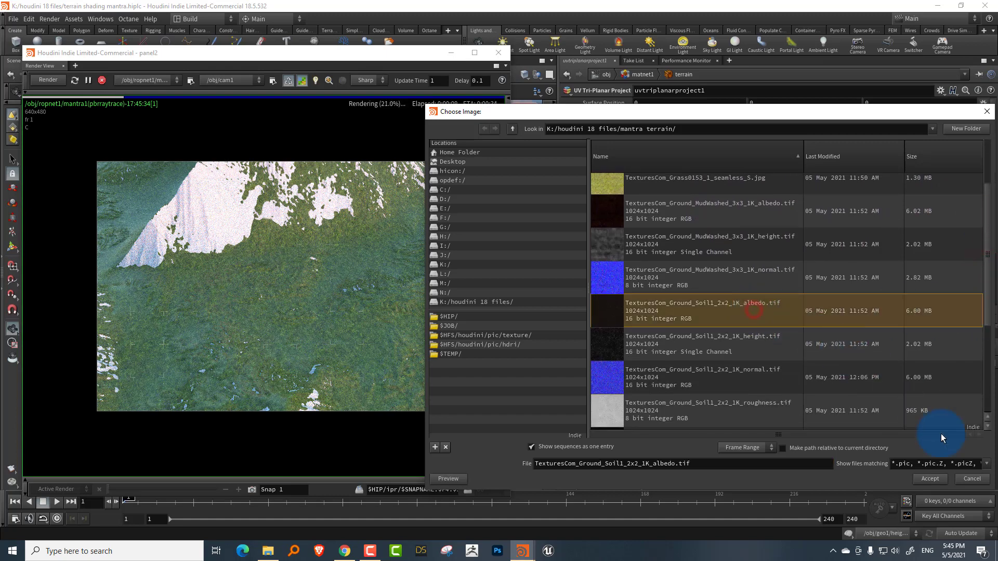
left_click_drag(348, 348, 667, 264)
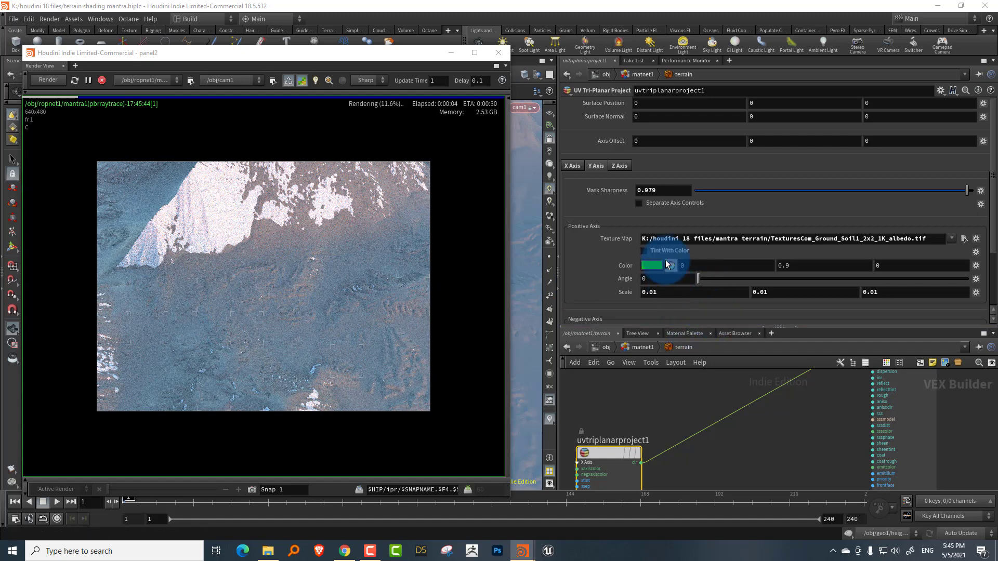
- Turn on Tint With Color for the positive Y axis and set its color to a neutral gray of 0.35
left_click(668, 250)
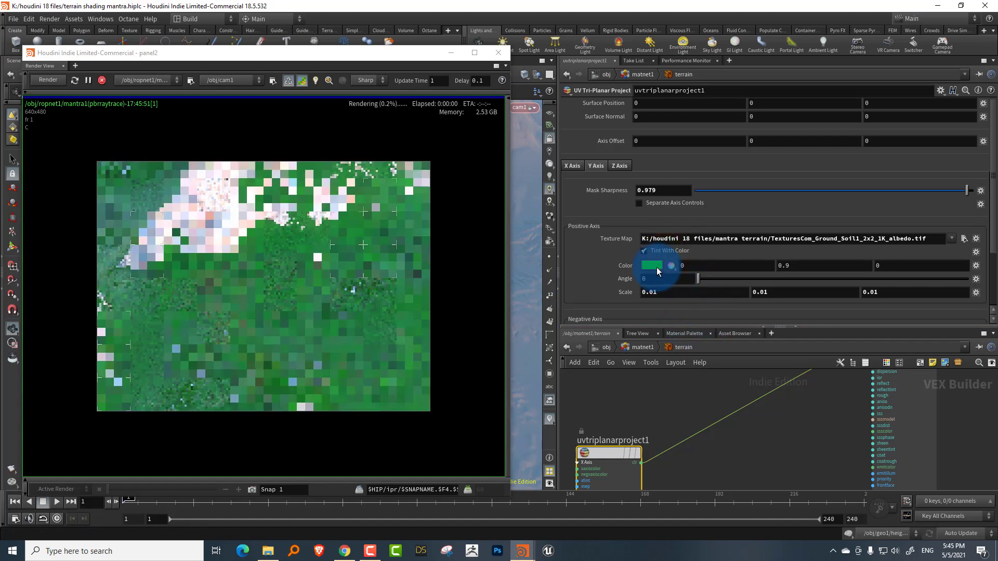
left_click(657, 267)
left_click(665, 319)
left_click(715, 331)
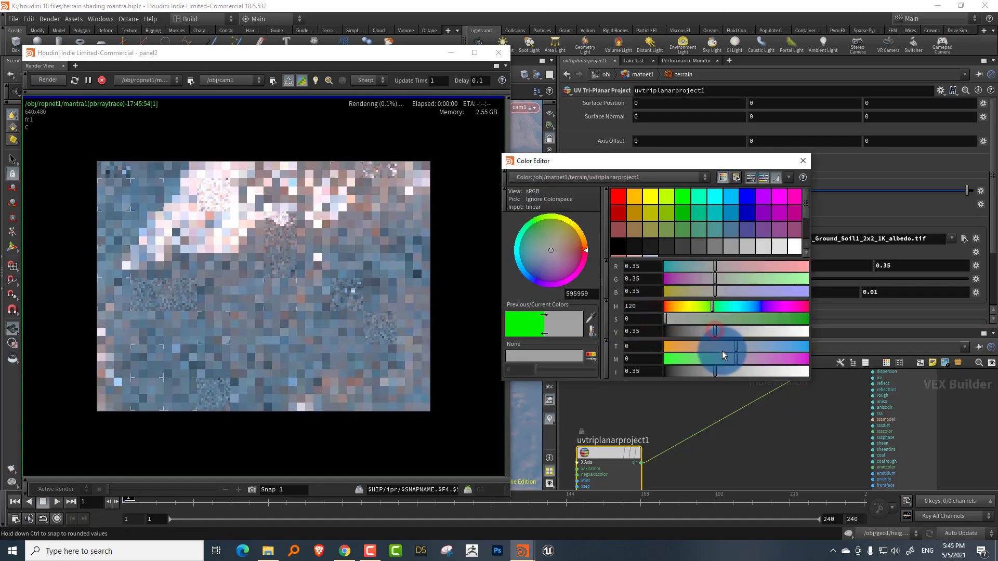
left_click(803, 161)
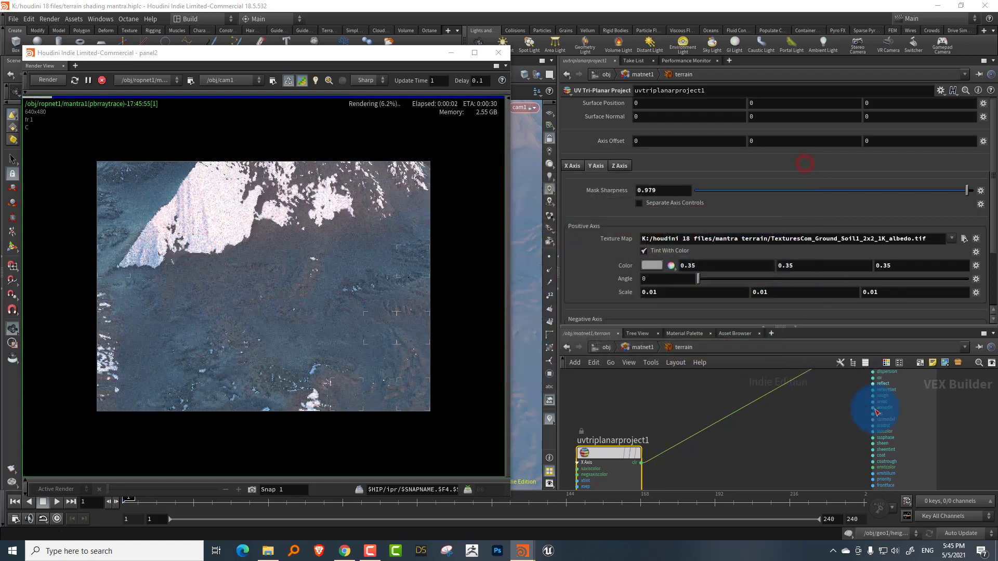
- Set the Reflectivity of principledshadercore1 to 0
left_click_drag(843, 416, 939, 435)
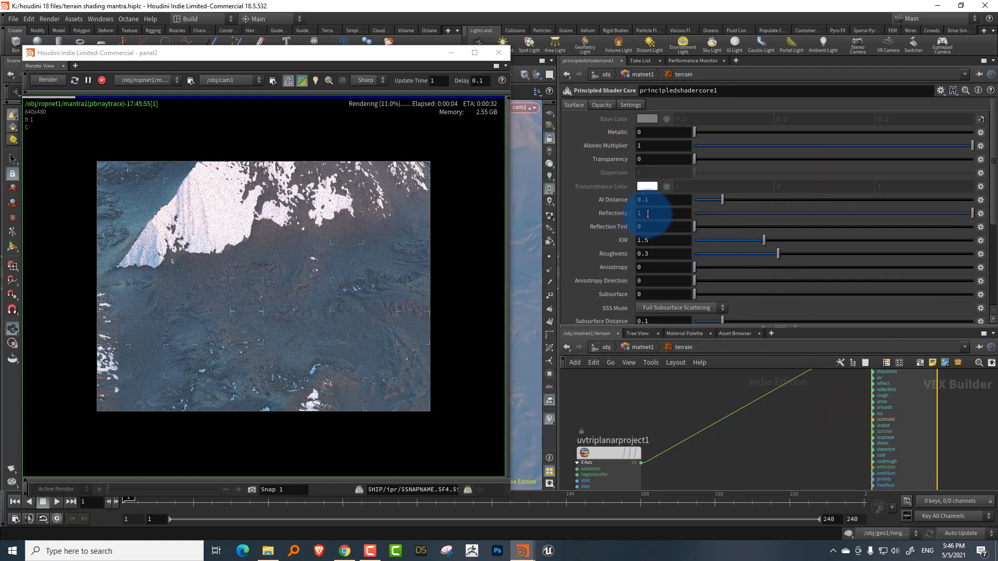
type("0")
left_click(640, 225)
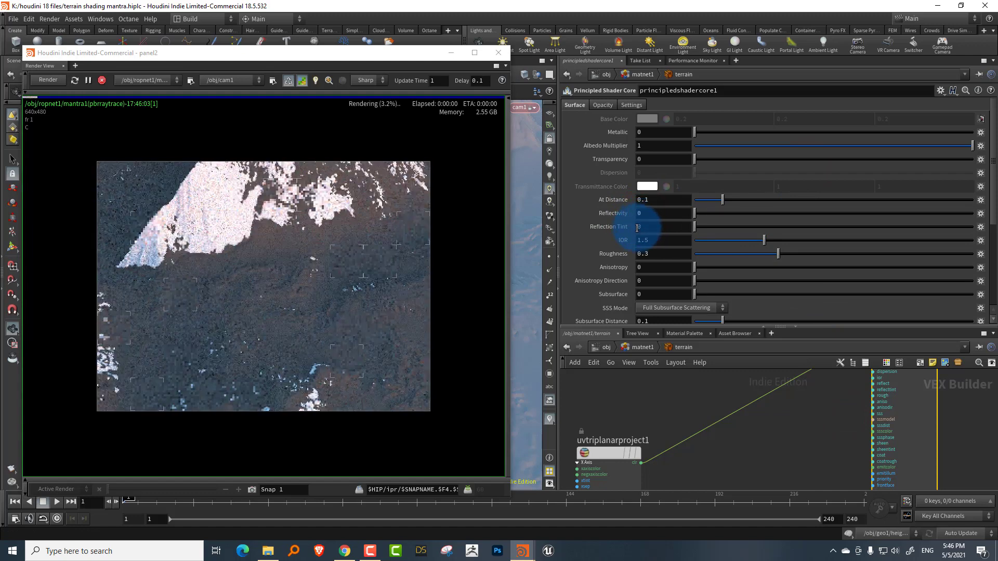
- Brighten the positive Y-axis tint color of uvtriplanarproject1 to a neutral gray of 0.544
left_click(665, 420)
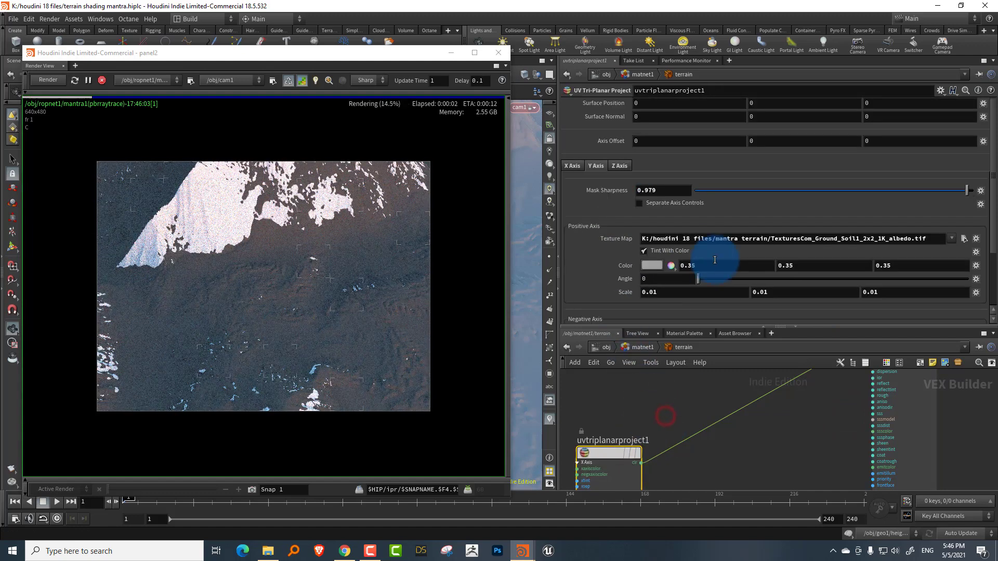
left_click(652, 266)
left_click(743, 331)
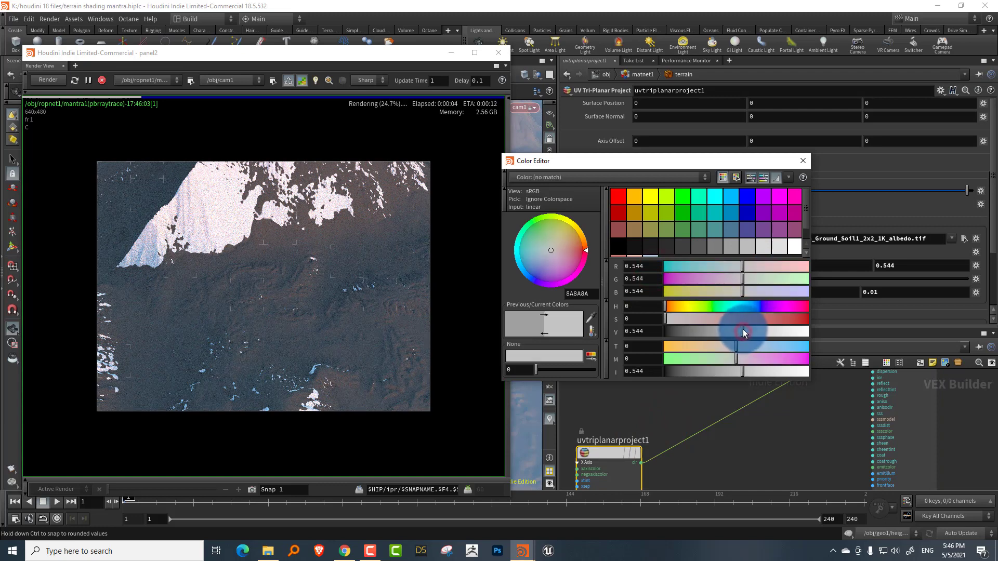
- Assign TexturesCom_Ground_MudWashed_3x3_1K_albedo.tif as the positive Y-axis texture map of uvtriplanarproject1
left_click_drag(347, 53, 314, 50)
left_click(968, 238)
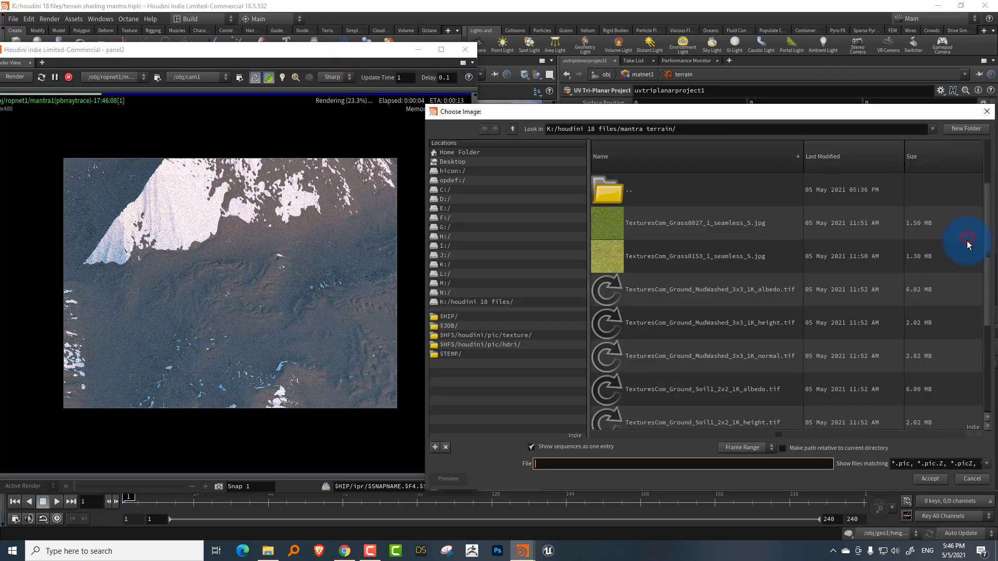
left_click(769, 296)
left_click(929, 479)
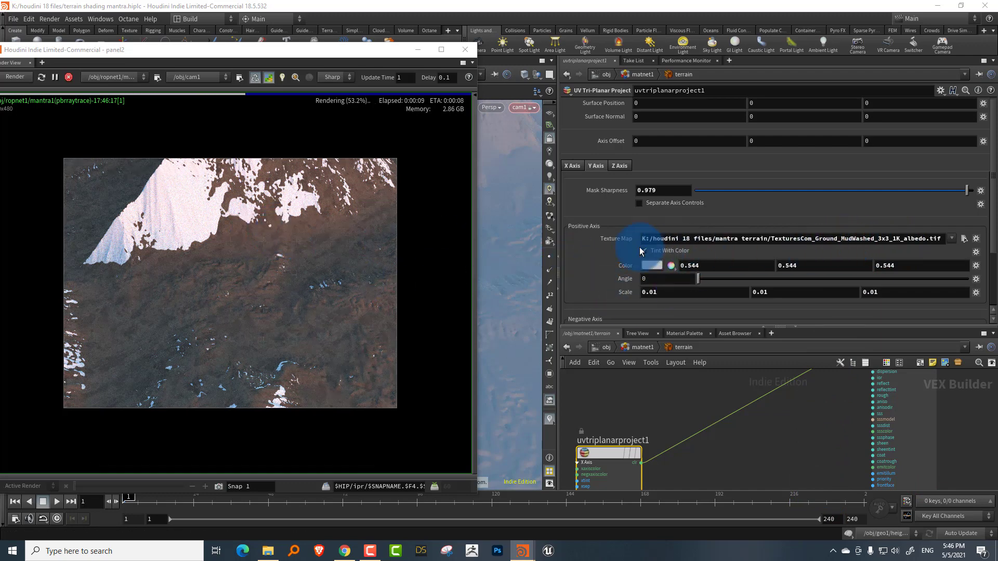
- Assign TexturesCom_Nature_Moss_1K_albedo.tif as the positive X-axis texture map of uvtriplanarproject1
left_click(572, 165)
left_click(955, 239)
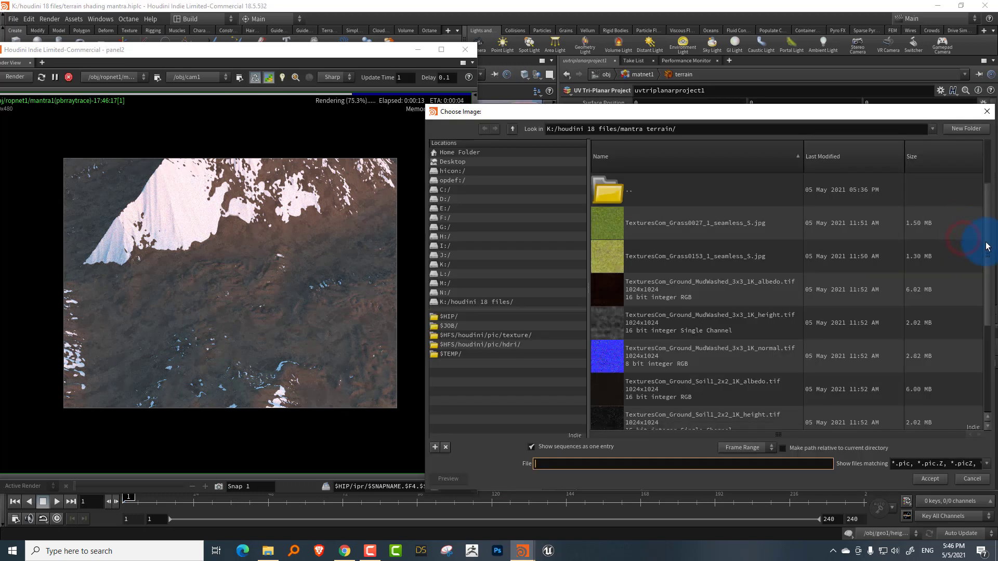
left_click_drag(986, 245, 988, 330)
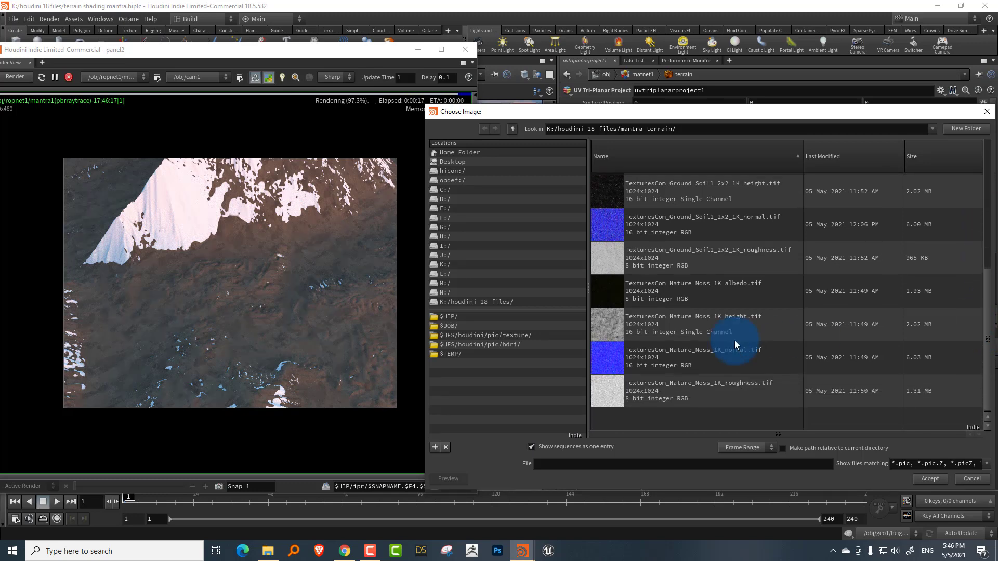
left_click(713, 333)
left_click(733, 294)
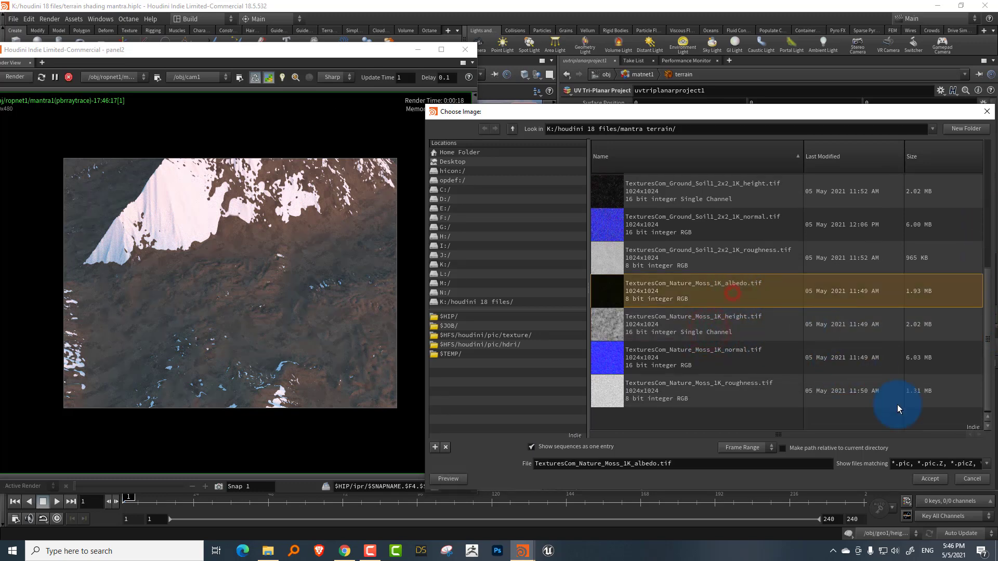
left_click(930, 478)
- Set all three scale components of the positive X-axis texture of uvtriplanarproject1 to 0.01
left_click(646, 292)
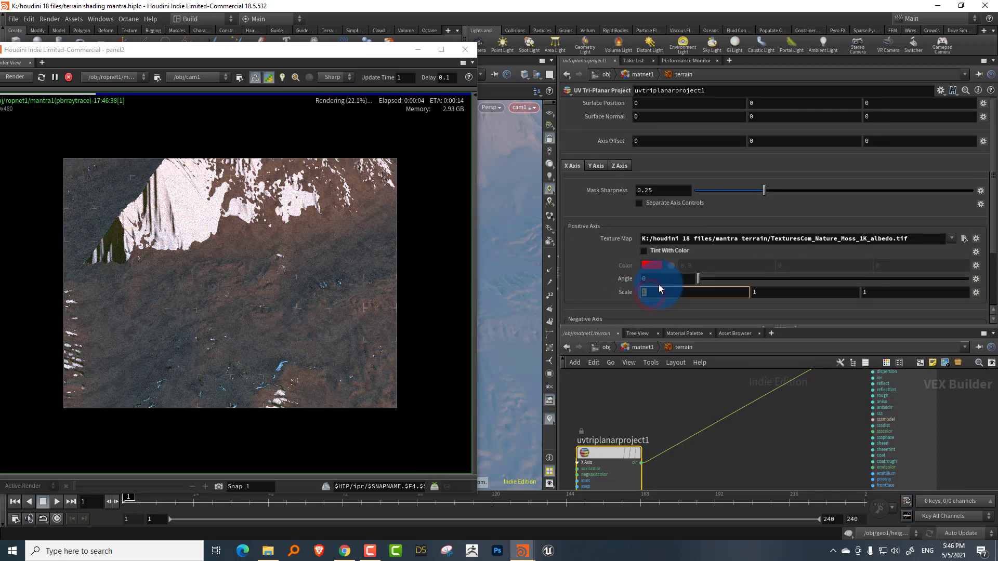
left_click(596, 166)
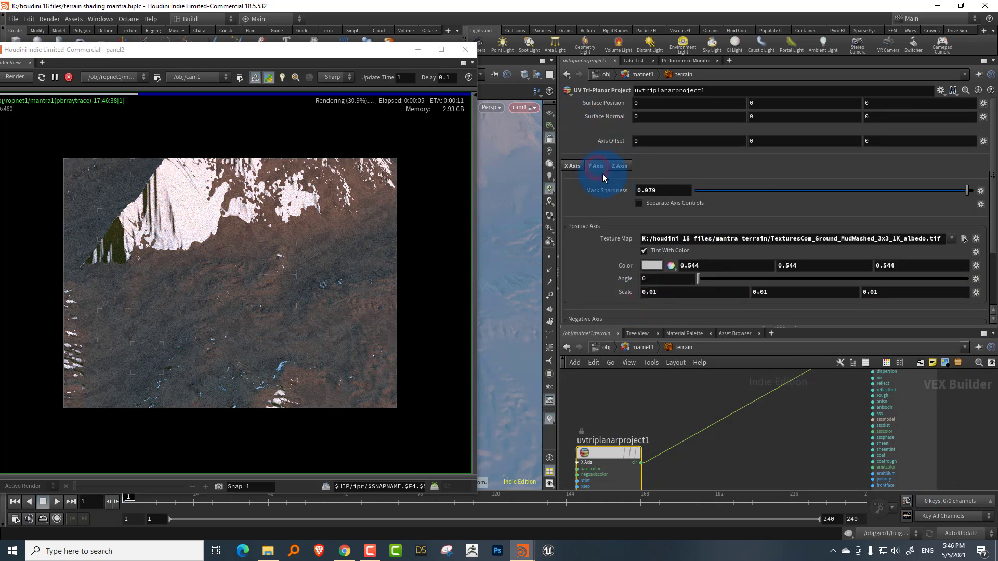
left_click(572, 165)
left_click(604, 293)
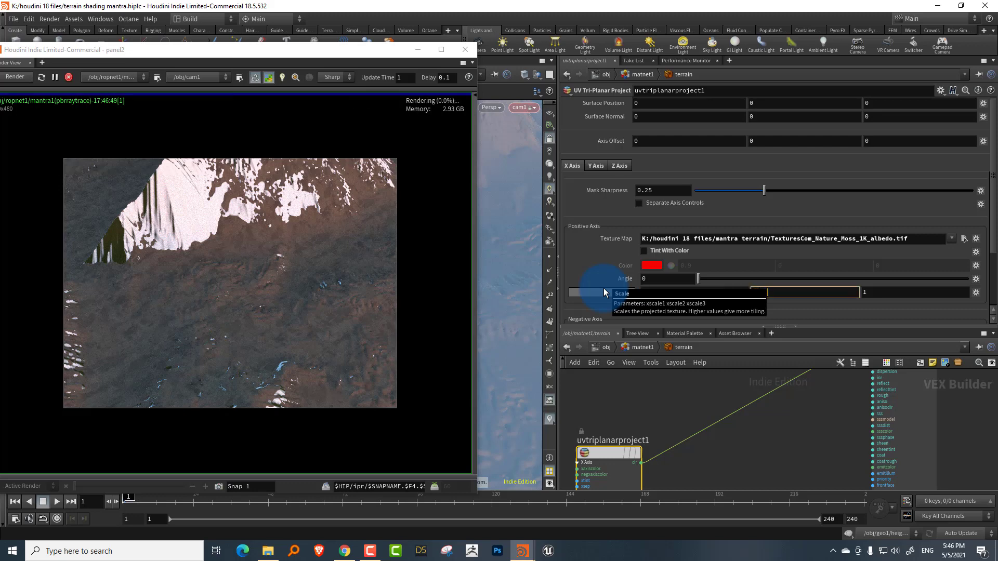
- Assign TexturesCom_Nature_Moss_1K_albedo.tif as the positive Z-axis texture map of uvtriplanarproject1
left_click(619, 165)
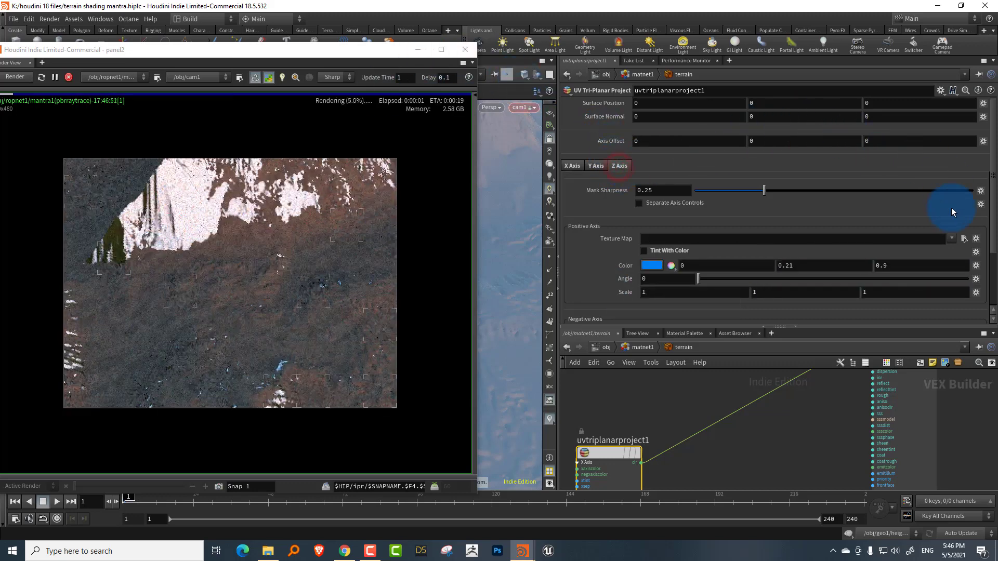
left_click(964, 239)
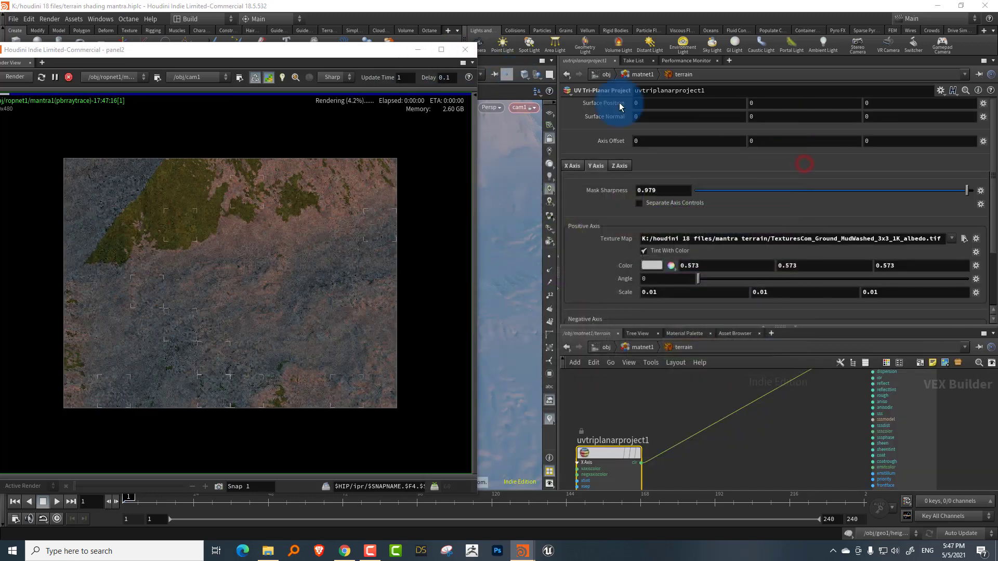
- Reframe the cam1 view to take in more of the mountain ridge and inspect the updated render
left_click_drag(361, 49, 901, 86)
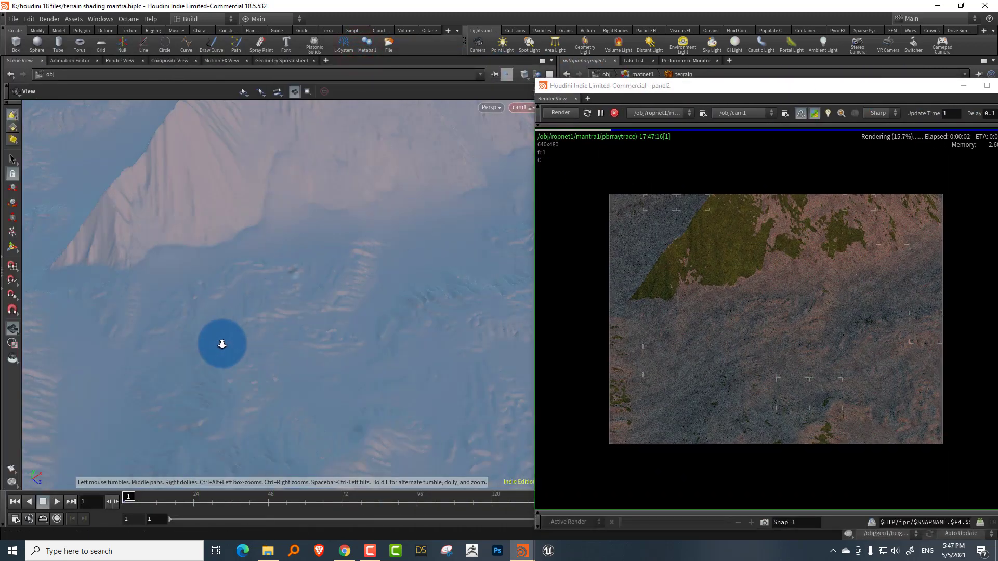
left_click_drag(222, 344, 310, 227)
left_click(743, 123)
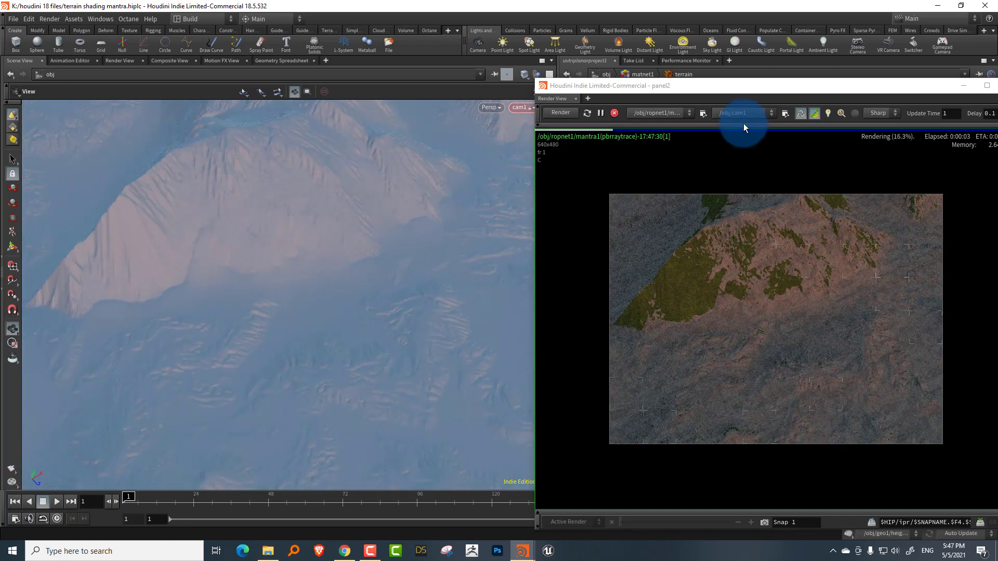
left_click_drag(780, 92, 290, 84)
left_click(659, 207)
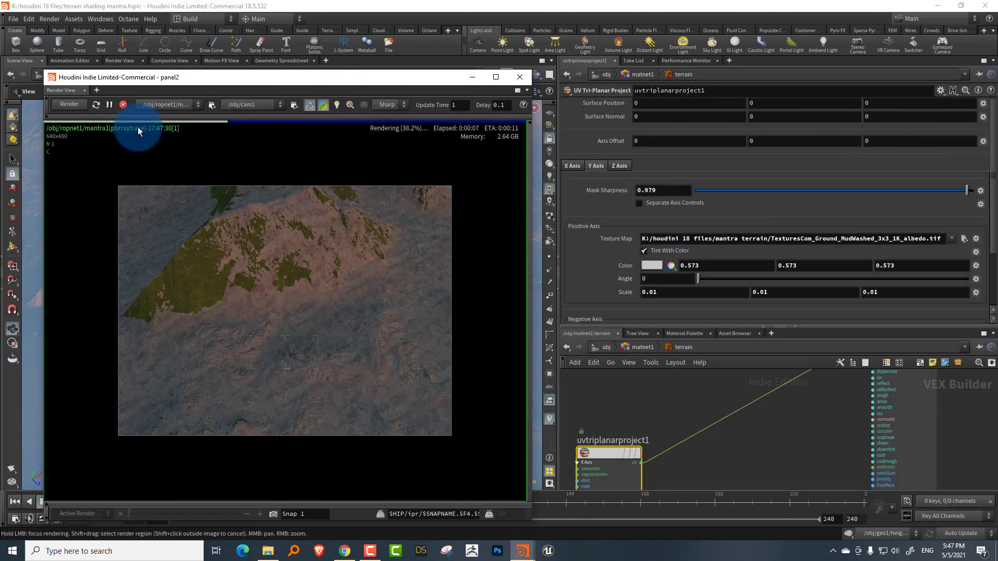
left_click_drag(203, 81, 175, 82)
left_click_drag(335, 298, 315, 256)
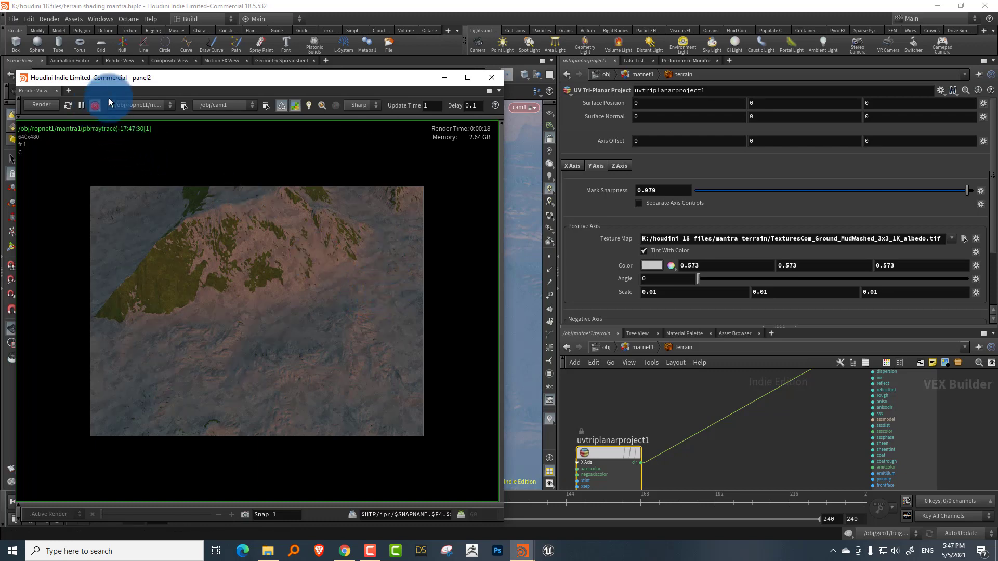
- Stop the live render and enlarge the parameter editor beside the render window
left_click(96, 107)
left_click_drag(216, 81, 132, 73)
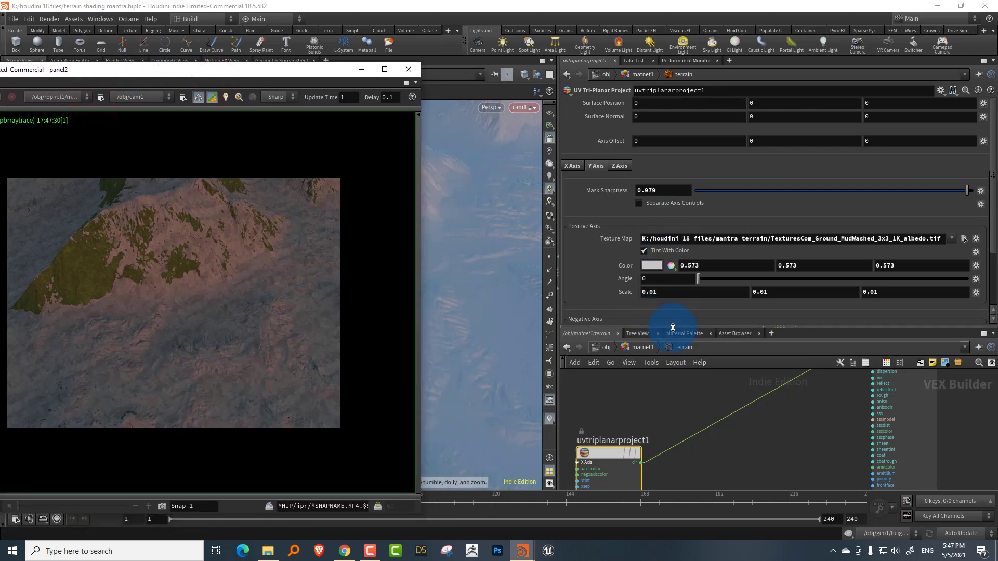
left_click_drag(672, 326, 671, 360)
left_click_drag(558, 223, 437, 252)
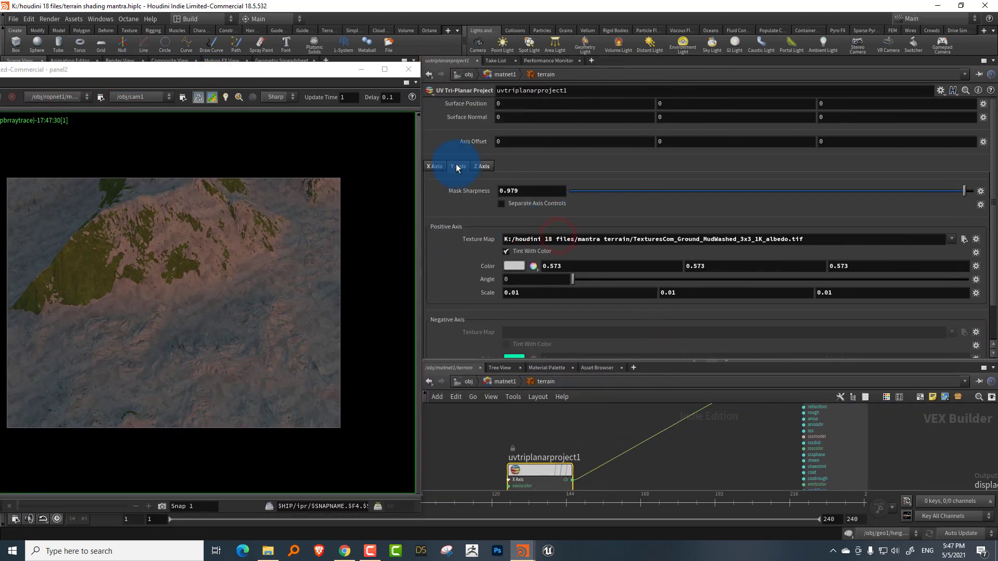
- Copy the moss albedo path from the X-axis texture map of uvtriplanarproject1 into its positive Y-axis texture map
left_click(439, 166)
left_click_drag(783, 238, 461, 251)
key("ctrl+c")
left_click(458, 167)
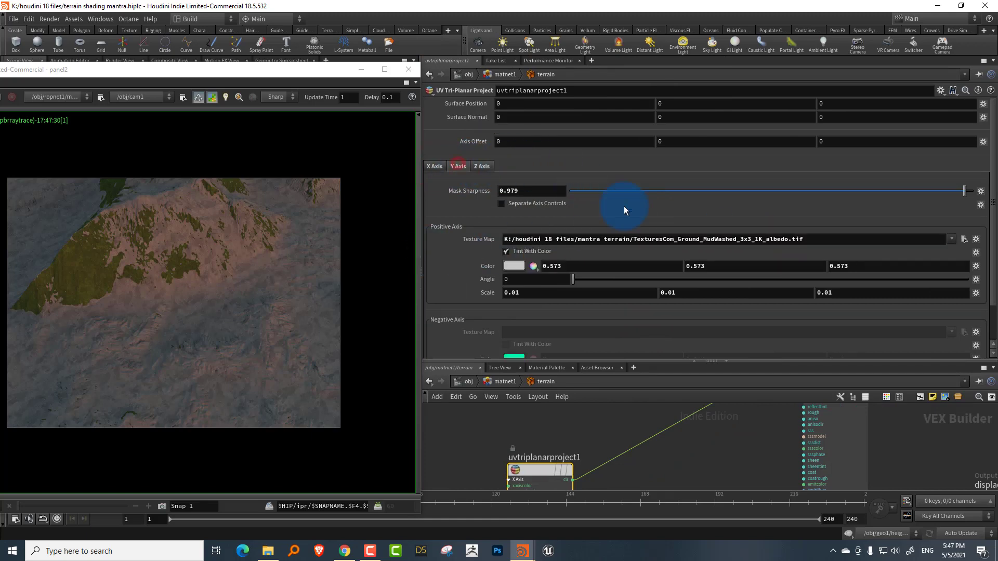
left_click_drag(828, 236, 409, 249)
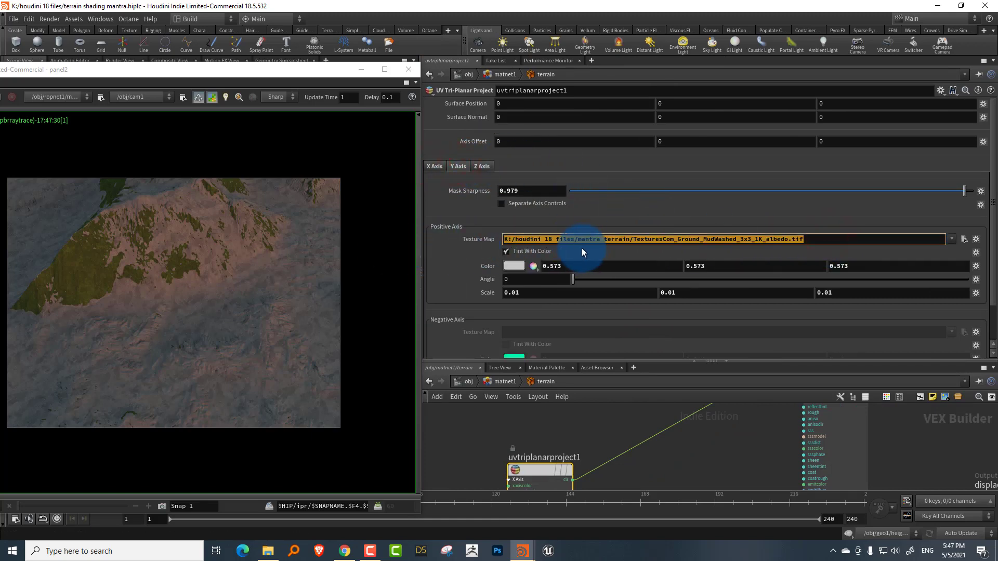
key("ctrl+v")
- Turn off Tint With Color for the positive Y axis of uvtriplanarproject1 and resume the live render
left_click(538, 251)
left_click_drag(102, 69, 67, 71)
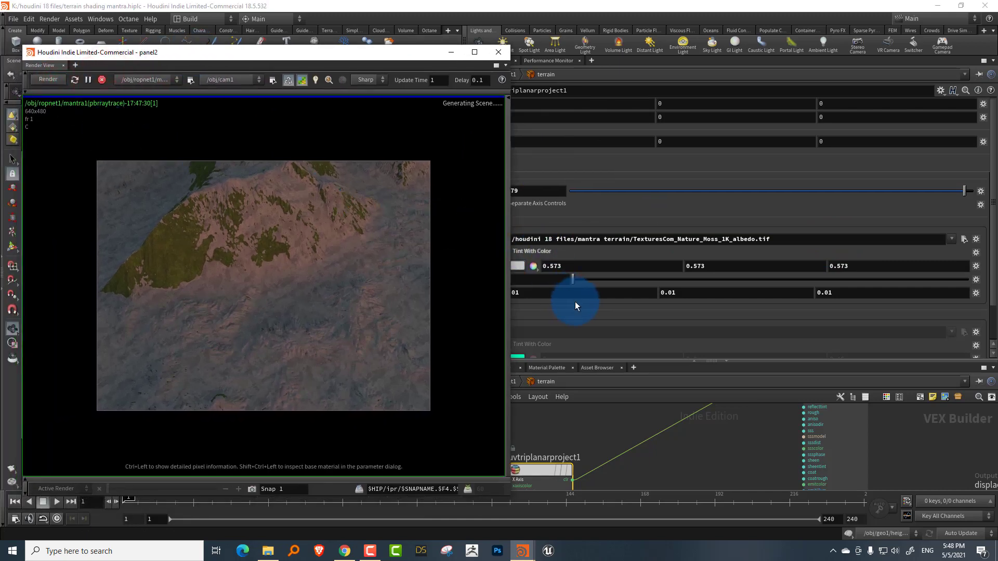
left_click_drag(367, 52, 291, 64)
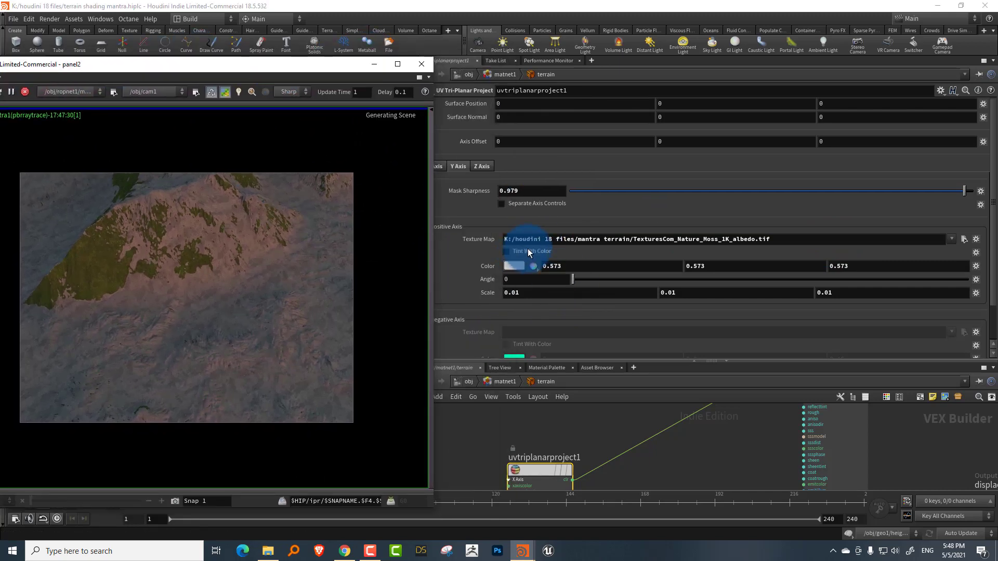
left_click(438, 166)
left_click(457, 167)
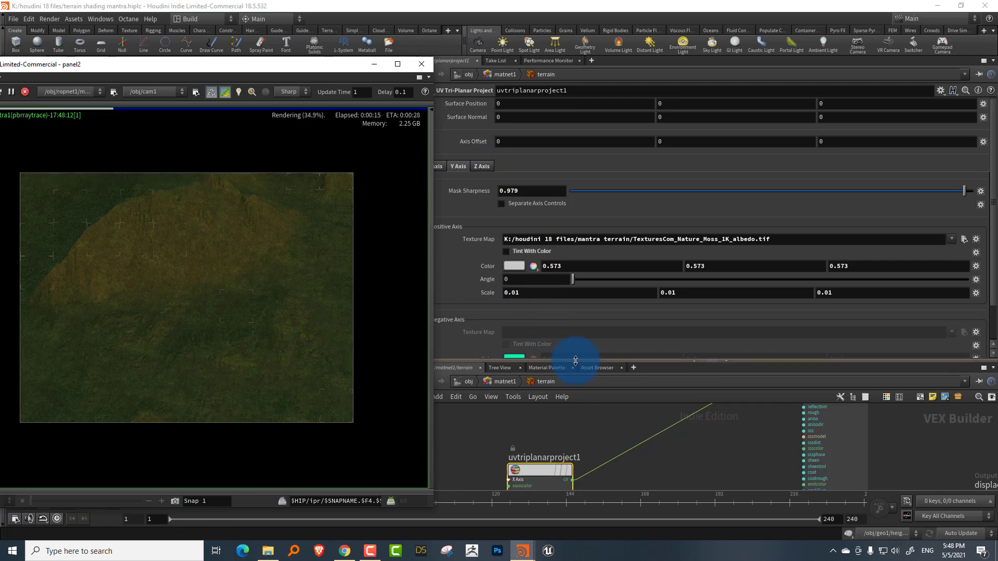
- Insert a Color Correction node on the wire between uvtriplanarproject1 and principledshadercore1
left_click_drag(575, 360, 576, 209)
left_click_drag(574, 375, 594, 339)
middle_click_drag(653, 394, 647, 186)
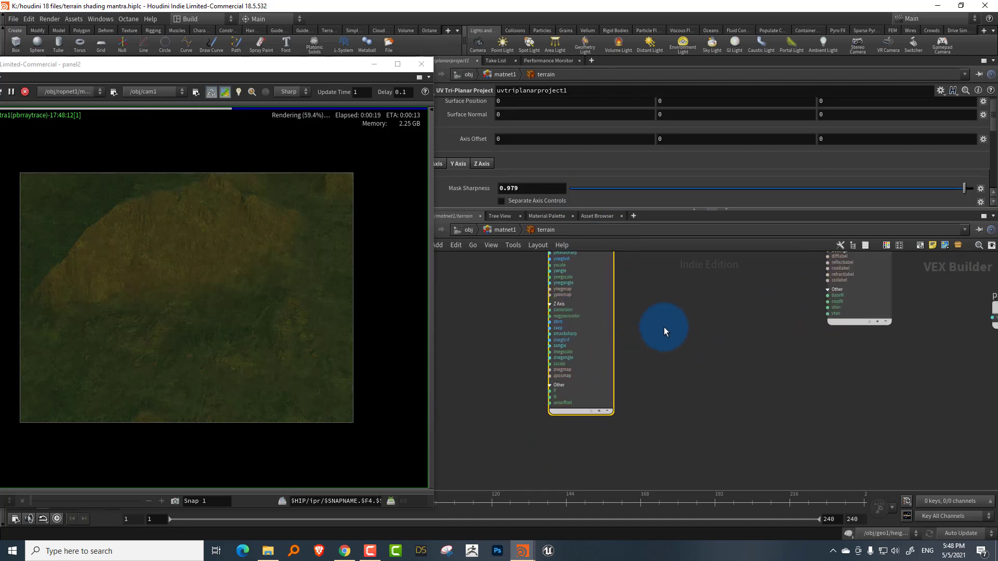
middle_click_drag(663, 326, 633, 464)
scroll(629, 318, "up", 2)
middle_click_drag(631, 313, 620, 393)
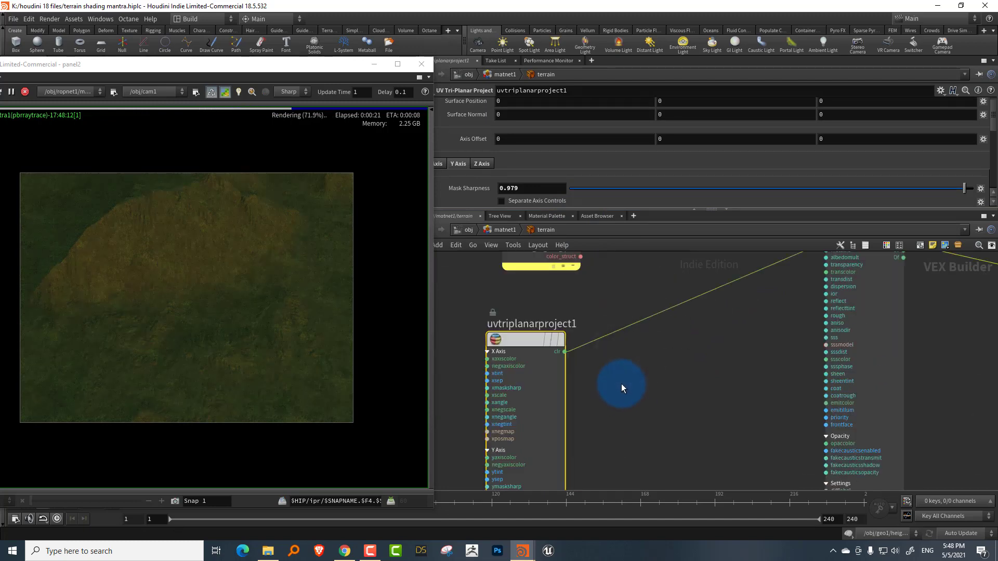
key("Tab")
mouse_move(670, 151)
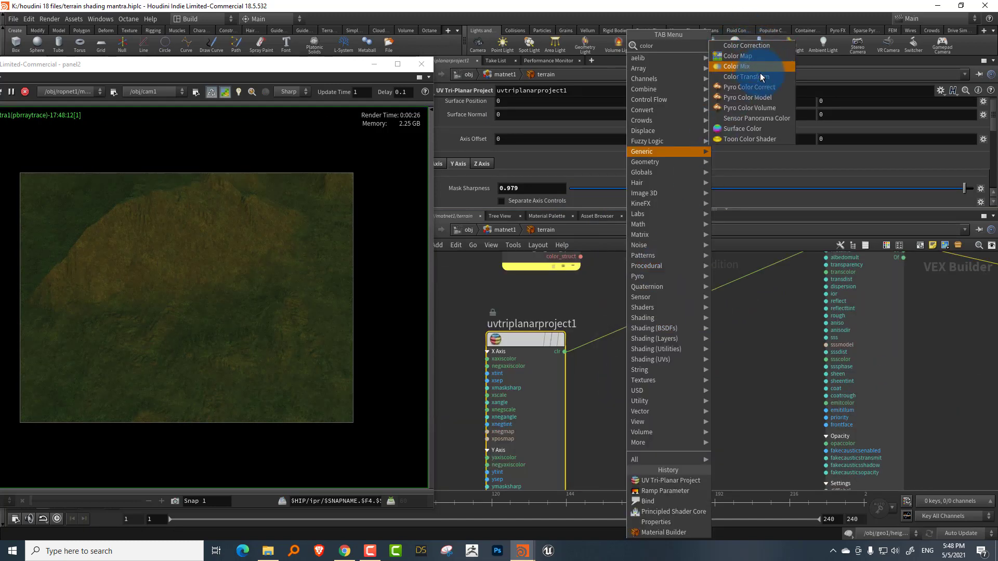
left_click(769, 46)
left_click(722, 344)
left_click_drag(723, 344, 700, 306)
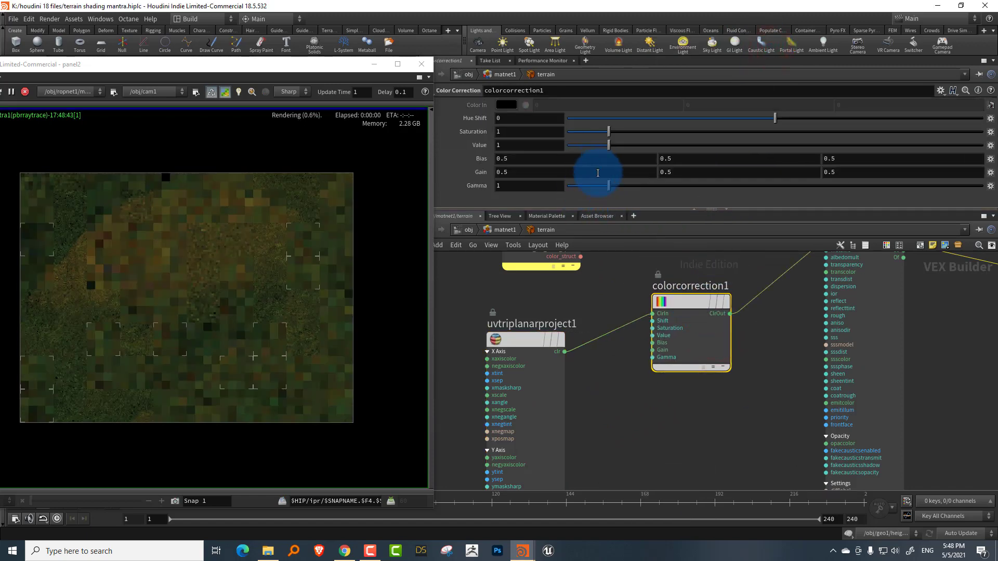
- Set the color correction's Gamma to 1.11, Saturation to 1.9 and Value to 1.13
left_click(635, 186)
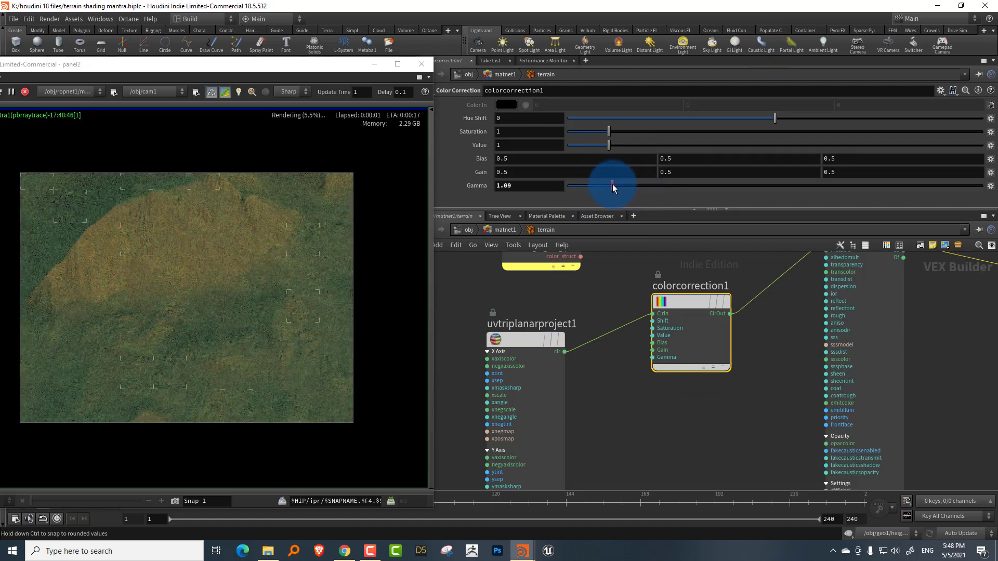
left_click(613, 185)
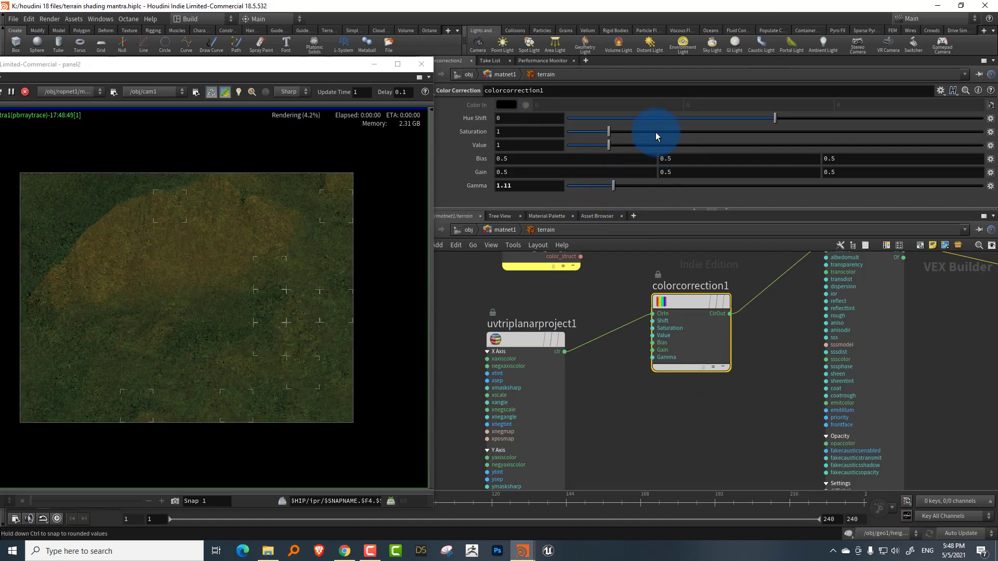
left_click_drag(656, 132, 653, 136)
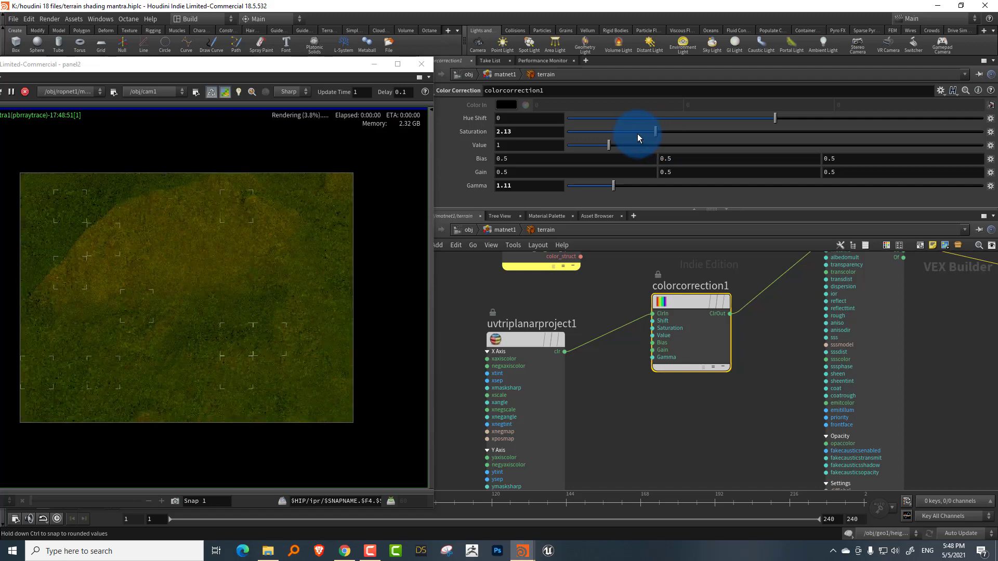
left_click(646, 132)
left_click(620, 148)
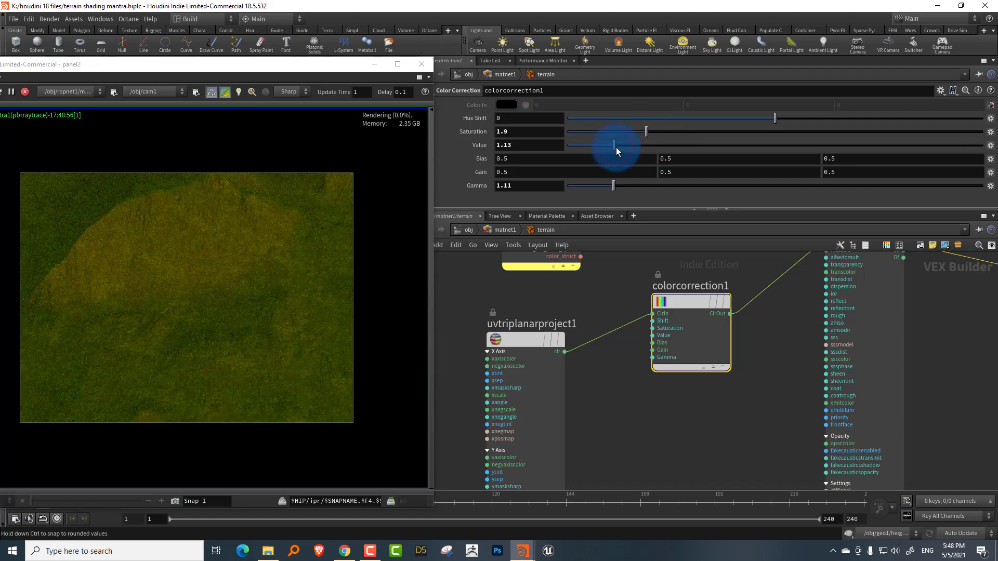
- Rename the color correction node to moss
scroll(618, 410, "down", 4)
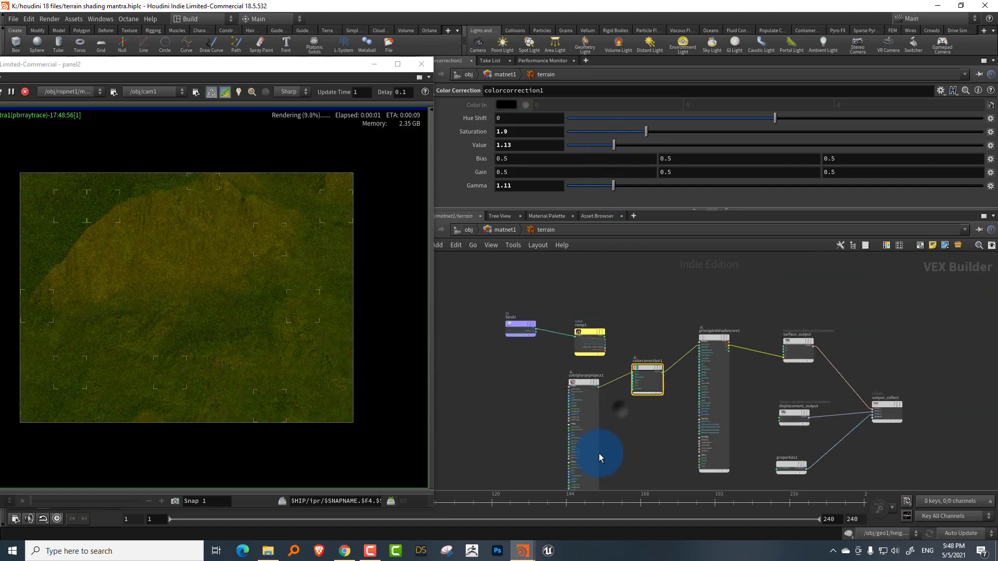
scroll(622, 432, "down", 1)
key("f")
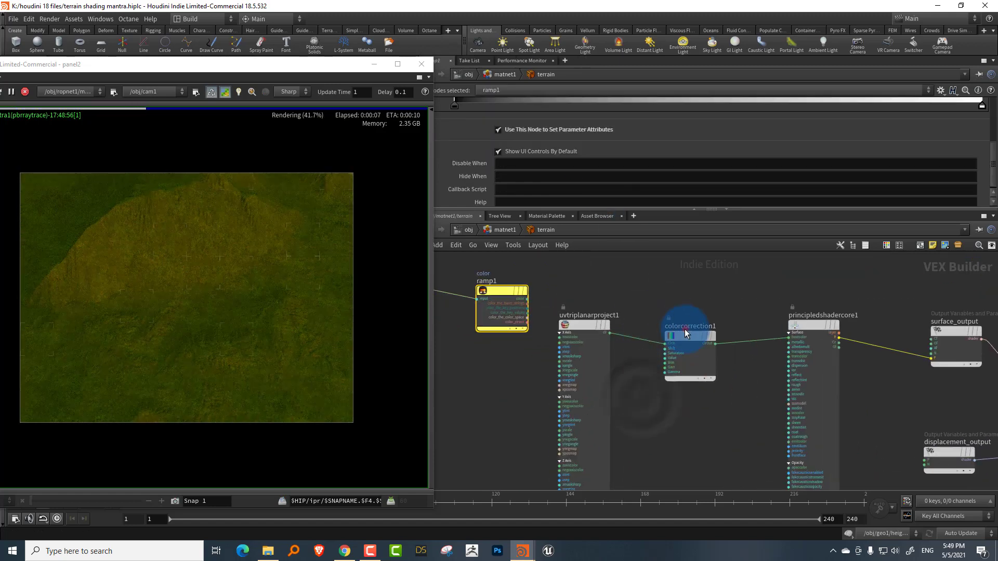
double_click(704, 327)
type("moss")
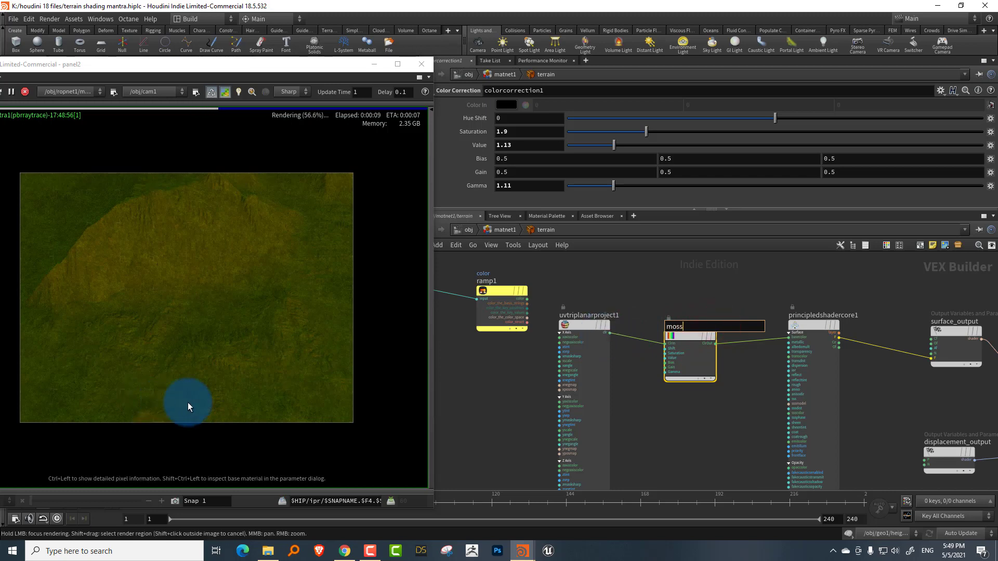
key("Return")
- Duplicate the uvtriplanarproject1 and moss nodes together
left_click_drag(578, 273, 668, 301)
left_click_drag(612, 210, 619, 63)
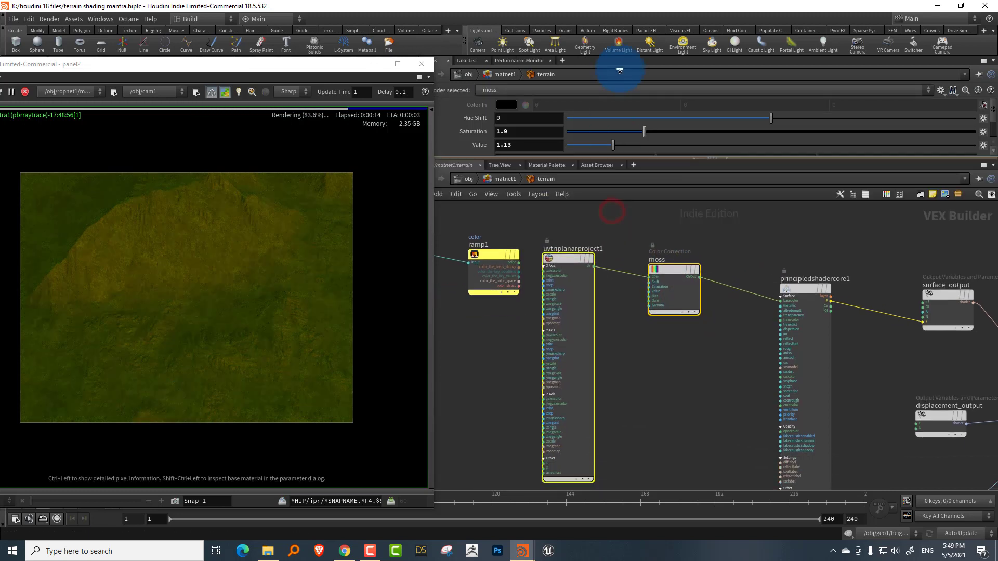
key("ctrl+c")
key("ctrl+v")
- Assign TexturesCom_Ground_Soil1_2x2_1K_albedo.tif as the positive Y-axis texture map of uvtriplanarproject2
left_click_drag(574, 161, 584, 326)
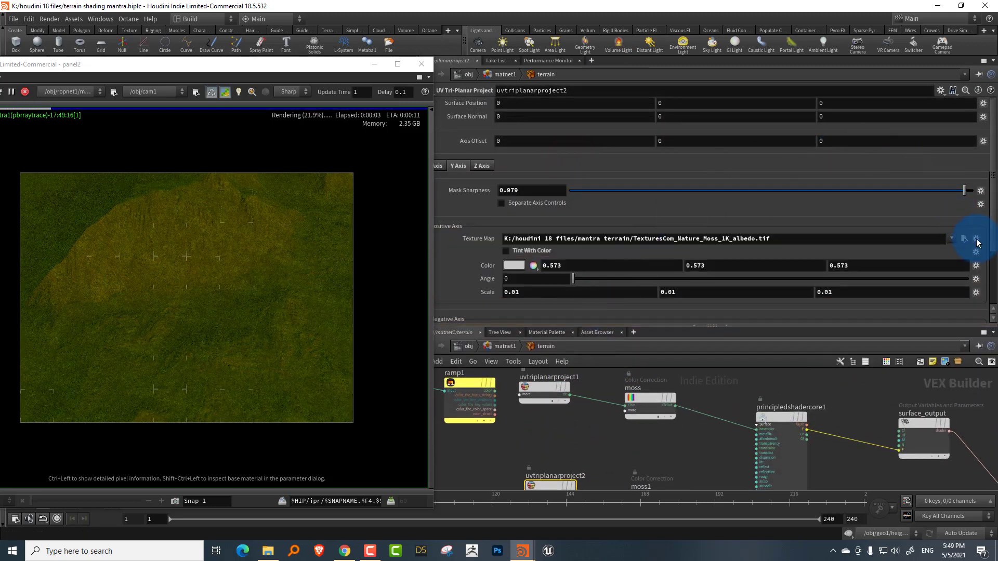
left_click(966, 239)
mouse_move(989, 290)
left_mouse_down()
mouse_move(988, 333)
mouse_move(986, 290)
left_mouse_up()
left_click(738, 213)
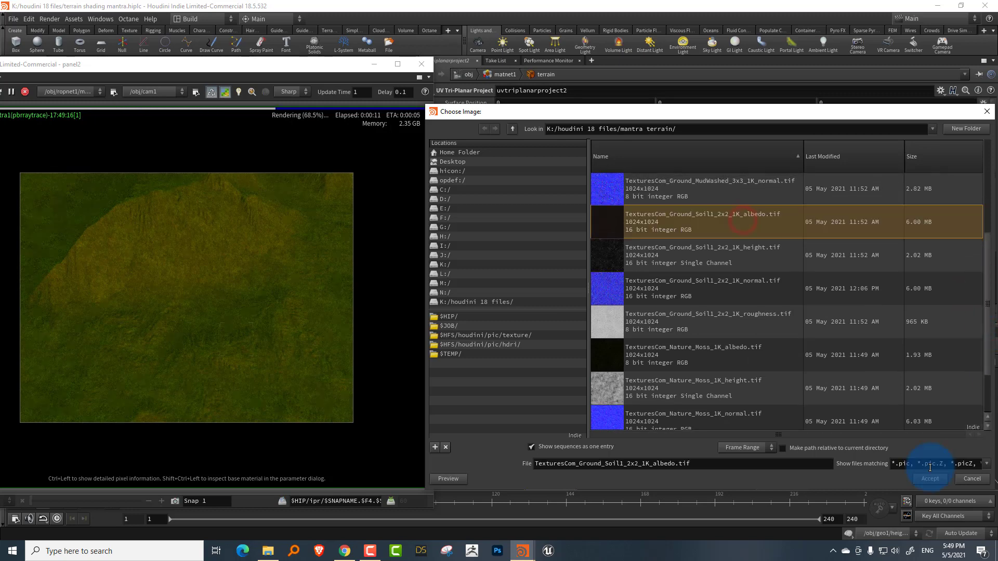
left_click(930, 479)
- Copy the soil albedo path from the Y-axis texture map of uvtriplanarproject2 into its positive X-axis texture map
left_click_drag(804, 238, 496, 240)
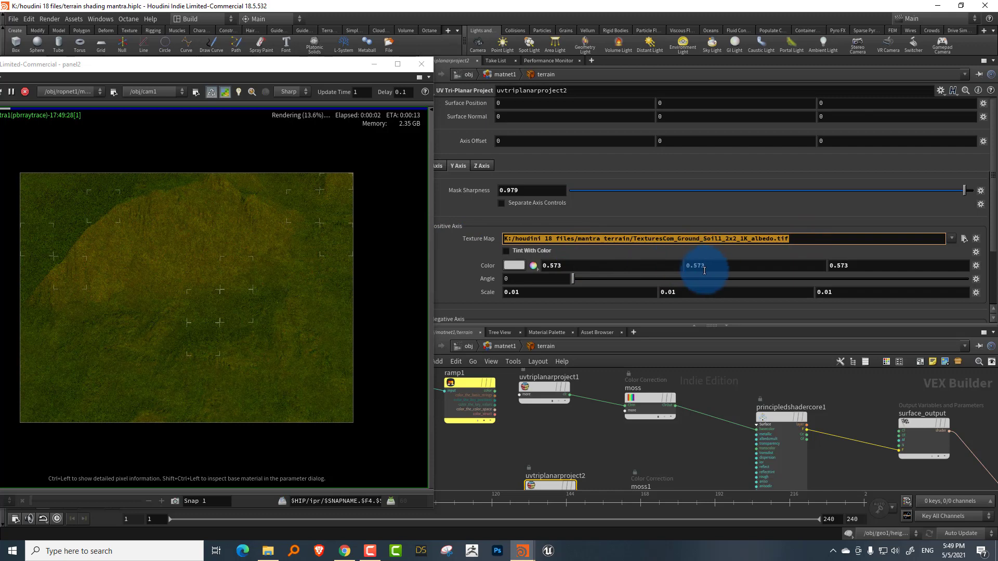
left_click_drag(269, 77, 210, 90)
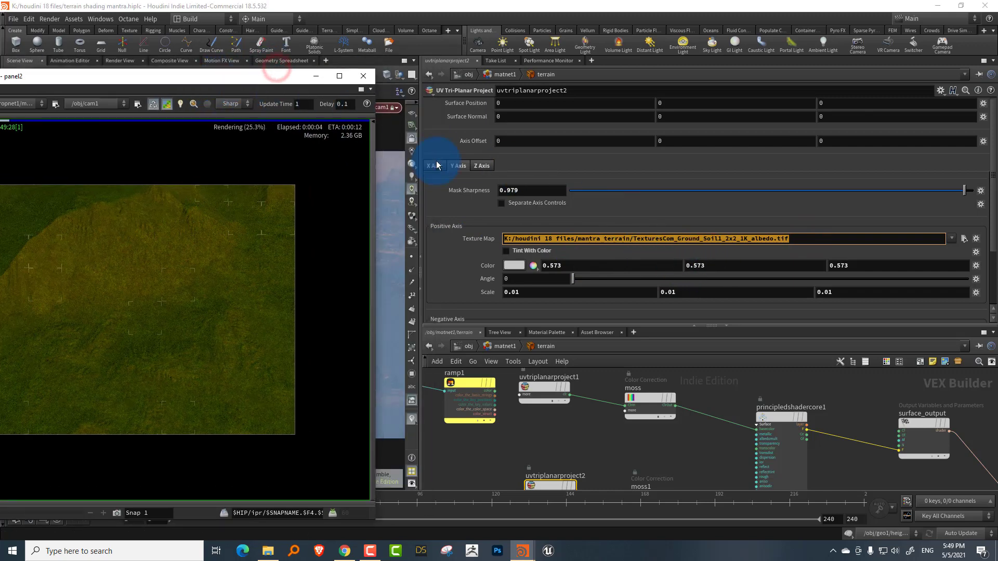
left_click(435, 165)
left_click_drag(781, 243, 505, 244)
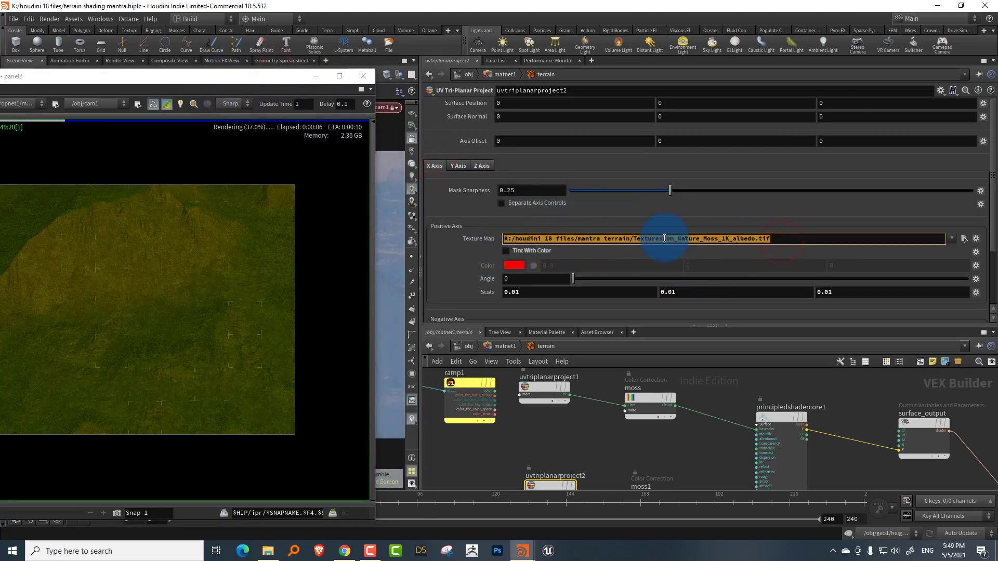
key("ctrl+v")
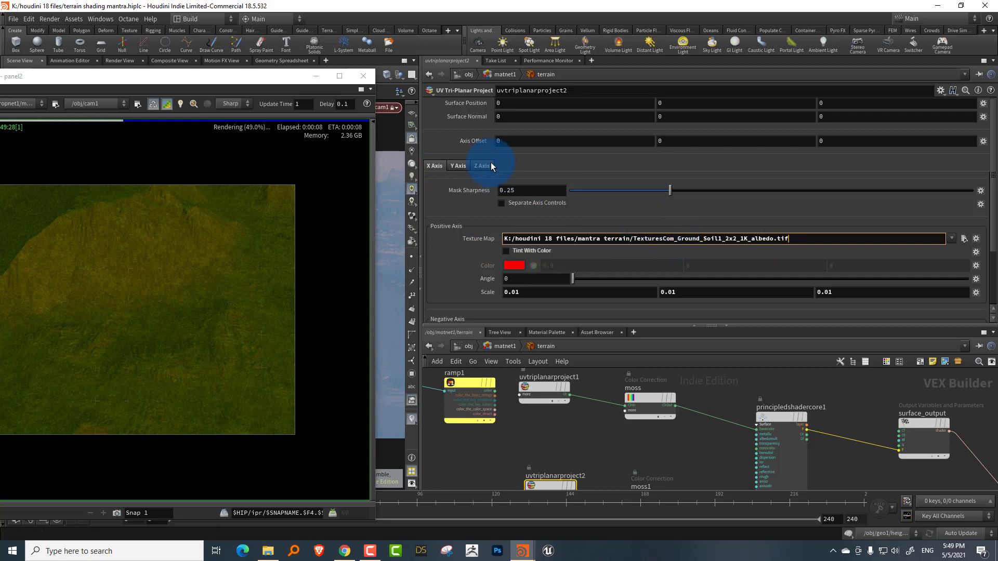
- Paste the soil albedo path into the positive Z-axis texture map of uvtriplanarproject2
left_click(490, 165)
left_click(769, 238)
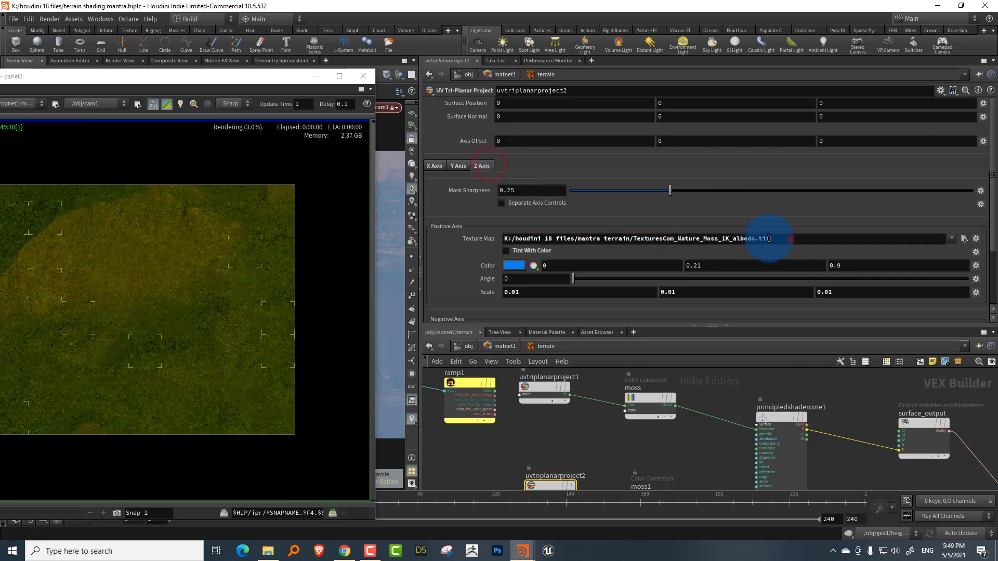
left_click_drag(769, 239, 512, 239)
key("ctrl+v")
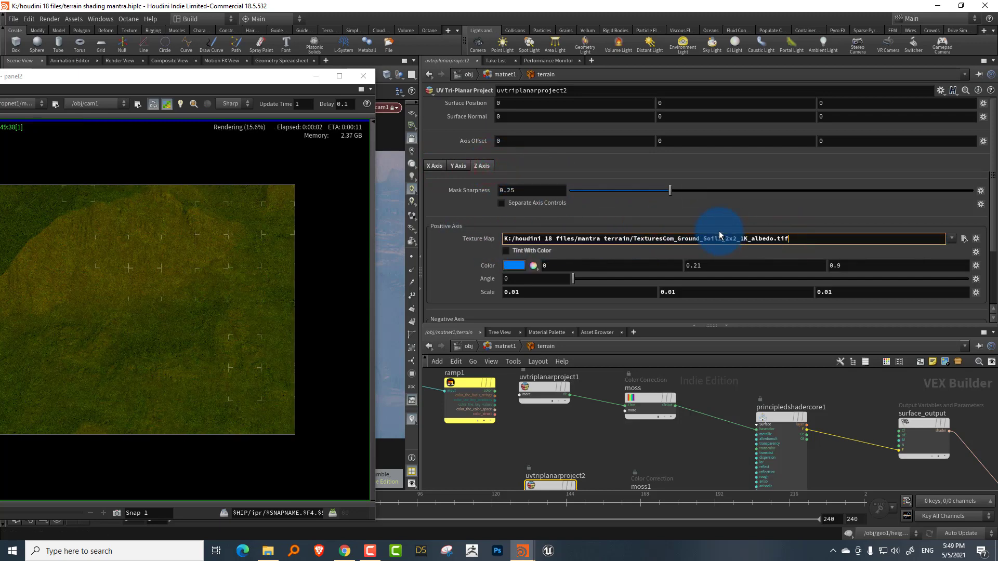
key("Return")
- Connect the moss1 color correction output to the base color input of principledshadercore1
middle_click_drag(674, 429, 640, 408)
scroll(646, 423, "up", 1)
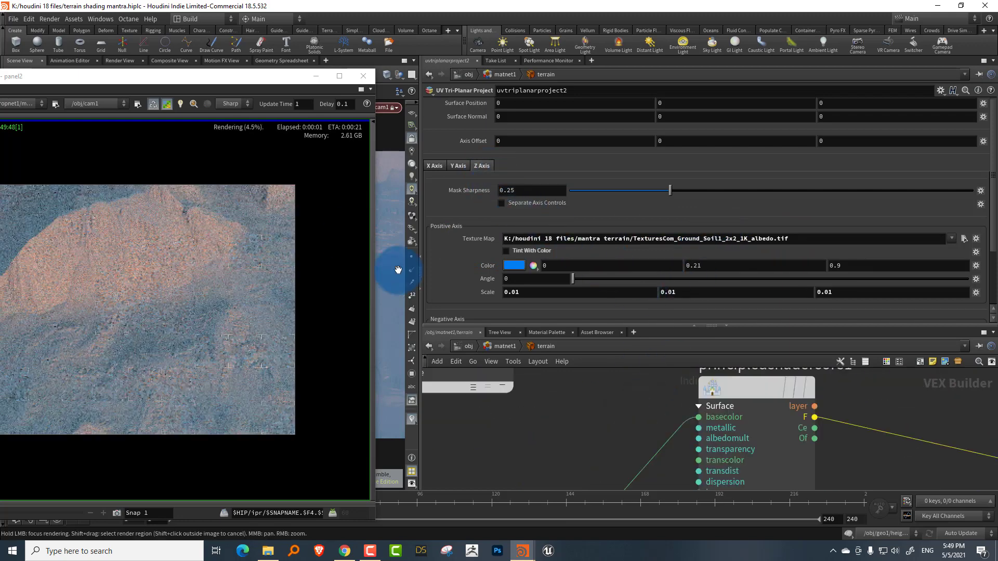
- Adjust the moss1 color correction to gamma 0.54, value 0.51 and saturation 0.31
left_click(618, 452)
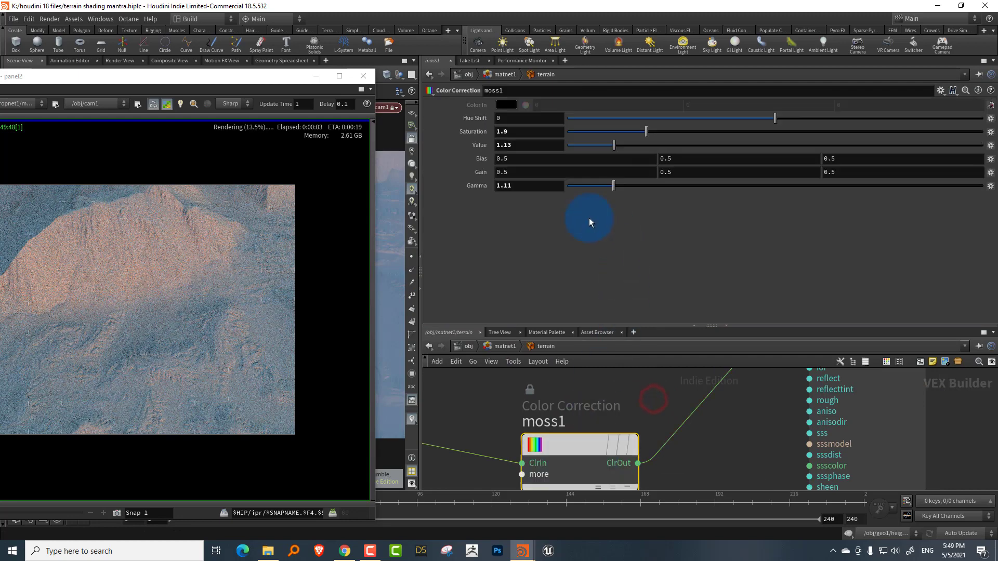
left_click_drag(304, 80, 381, 79)
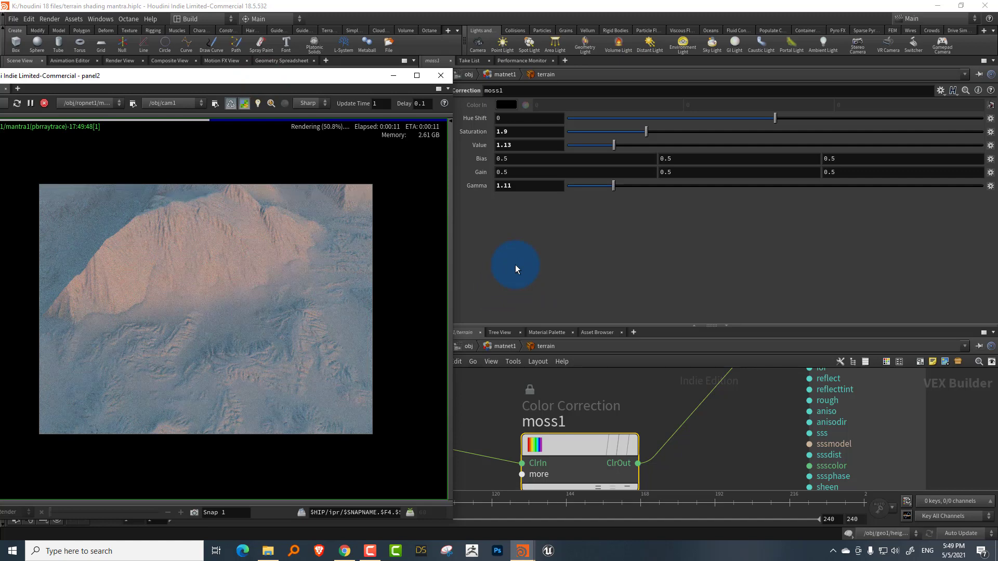
left_click(589, 185)
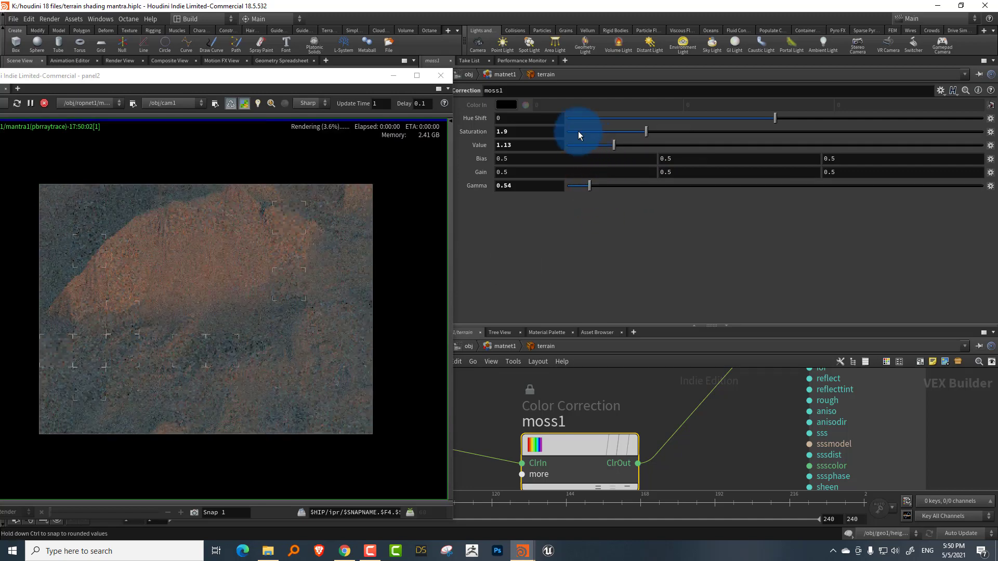
left_click_drag(573, 141, 591, 146)
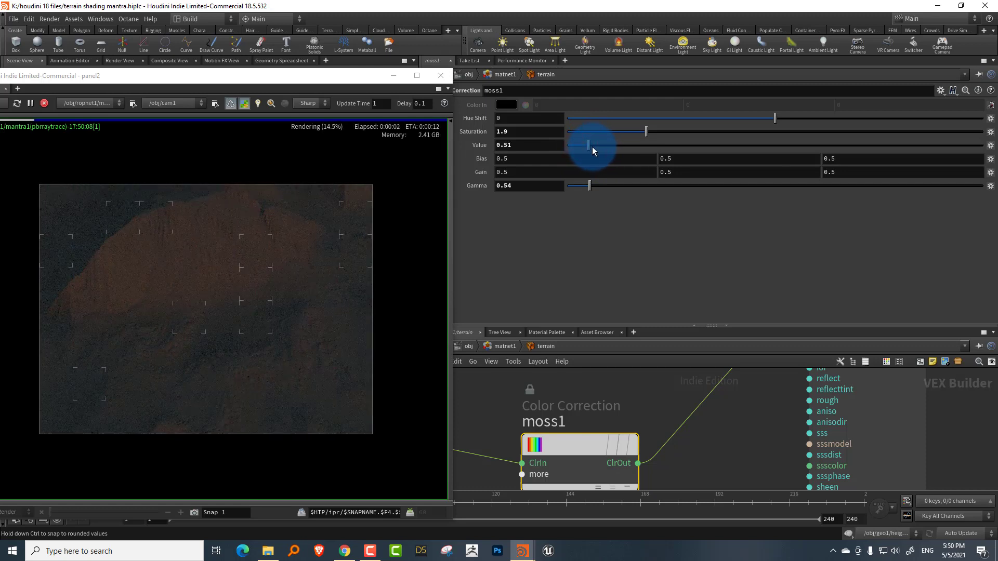
left_click_drag(614, 132, 580, 136)
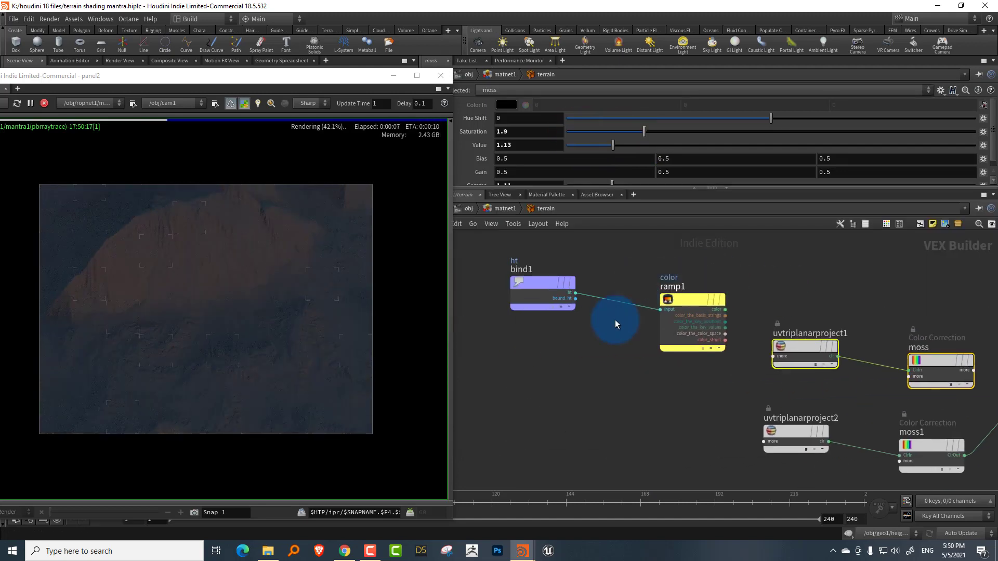
- Reposition the two tri-planar projection and color correction node pairs together in the terrain network
left_click_drag(505, 330, 665, 386)
left_click_drag(668, 379, 765, 289)
middle_click_drag(862, 304, 712, 223)
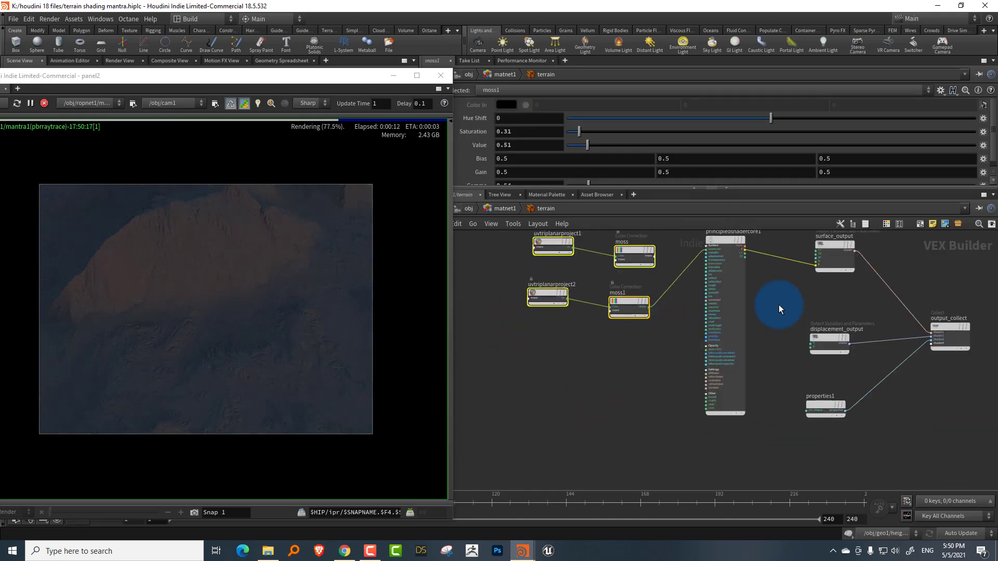
middle_click_drag(779, 305, 752, 344)
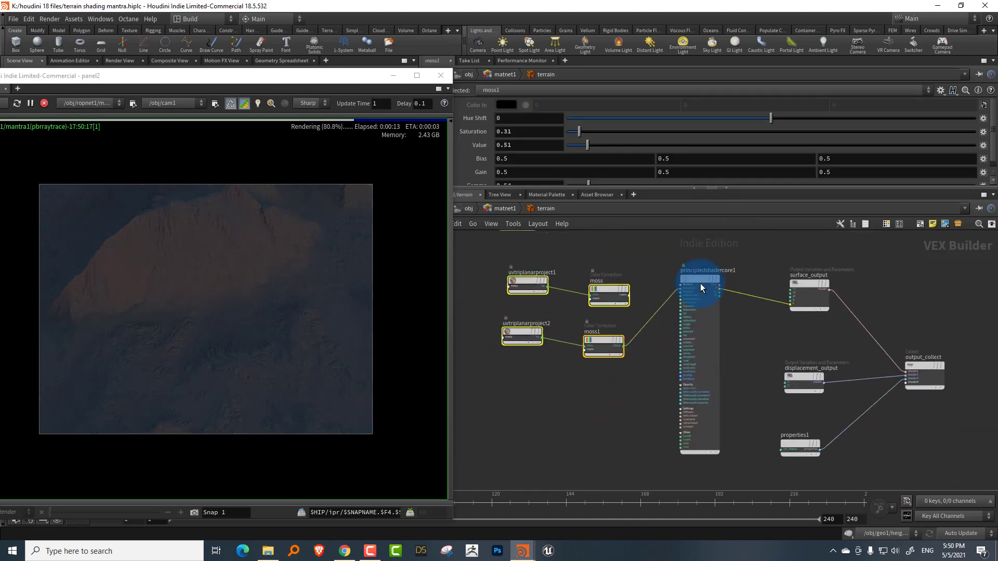
- Move principledshadercore1 slightly up in the network and set its reflectivity to 1
left_click_drag(700, 283, 710, 261)
left_click_drag(755, 307, 686, 298)
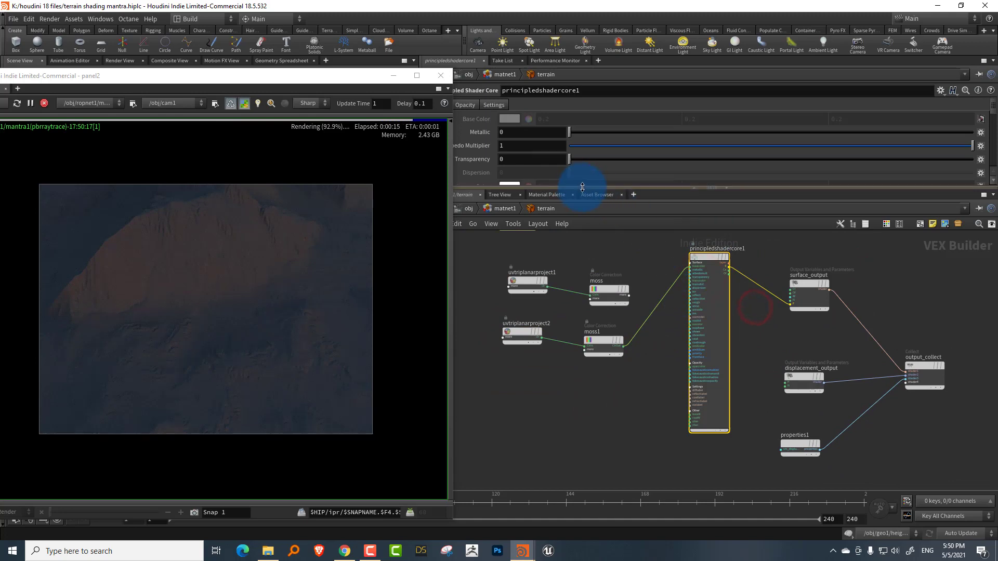
left_click_drag(581, 188, 584, 274)
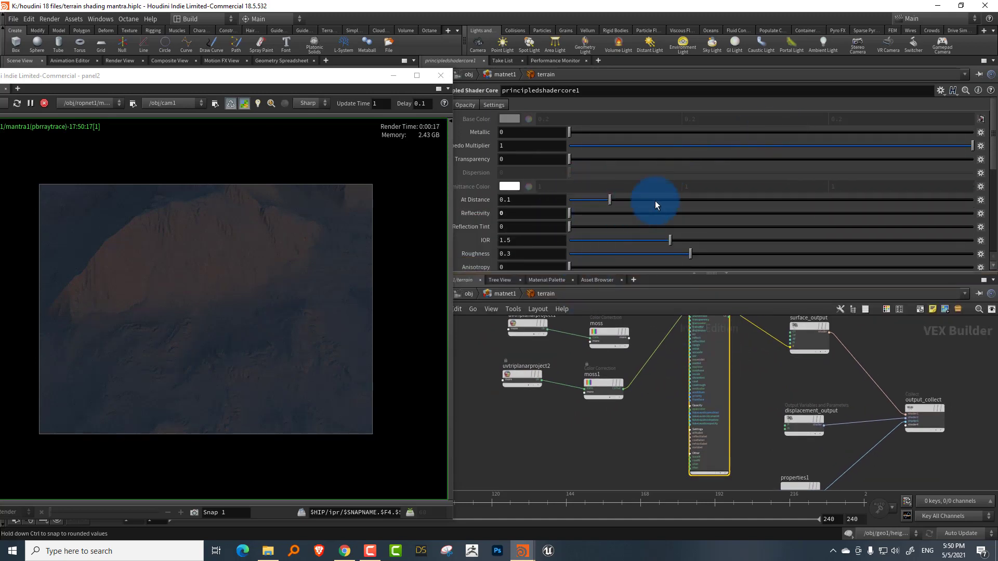
left_click(971, 214)
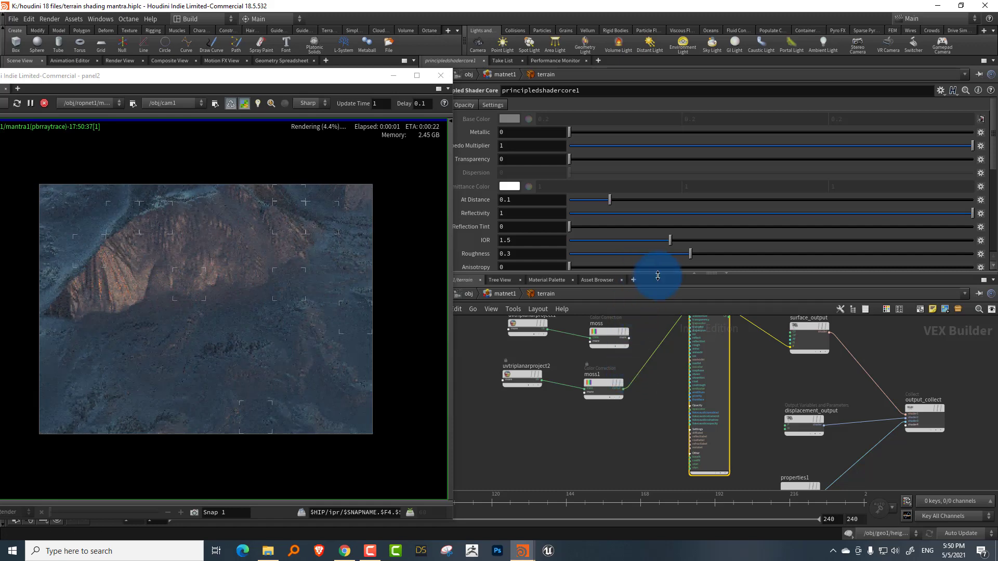
left_click_drag(654, 273, 669, 192)
- Rename the moss1 color correction node to soil
scroll(659, 345, "up", 3)
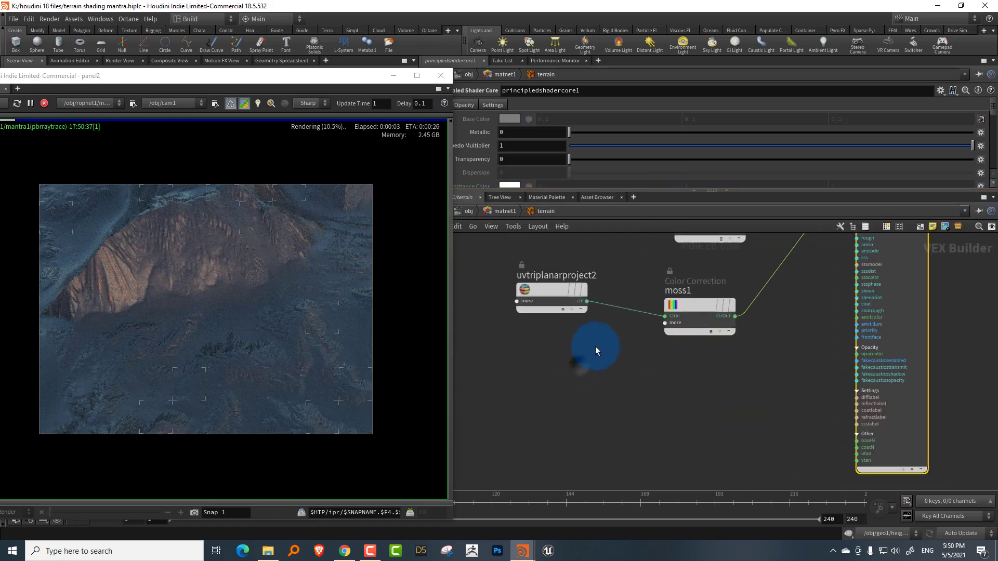
left_click_drag(537, 358, 692, 291)
scroll(650, 366, "down", 3)
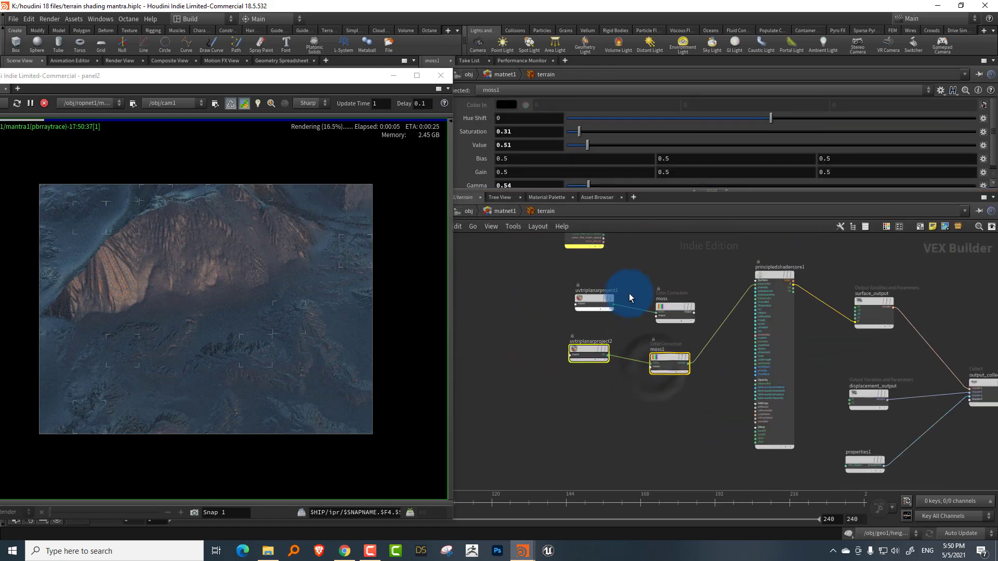
scroll(631, 312, "up", 3)
double_click(649, 393)
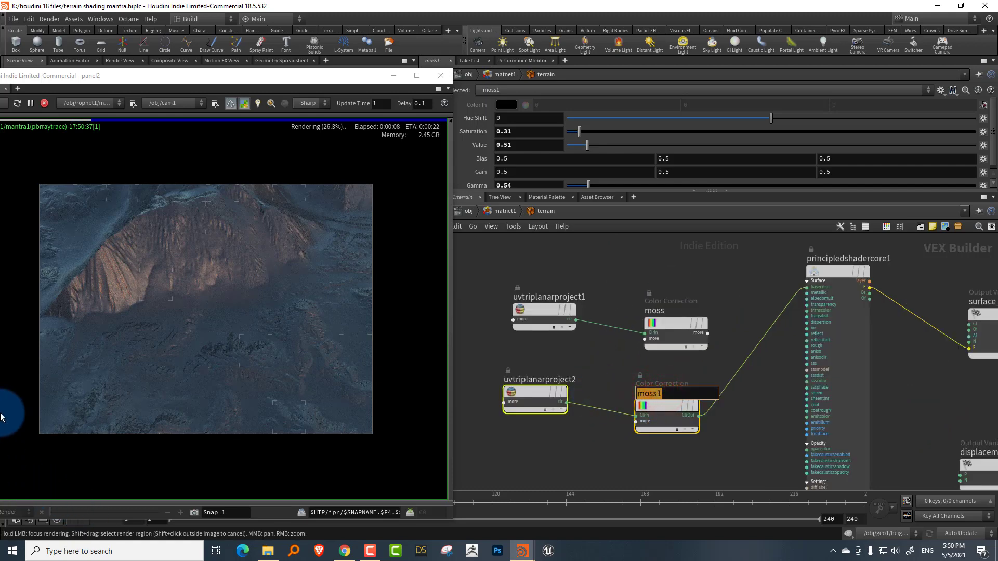
type("soil")
key("Return")
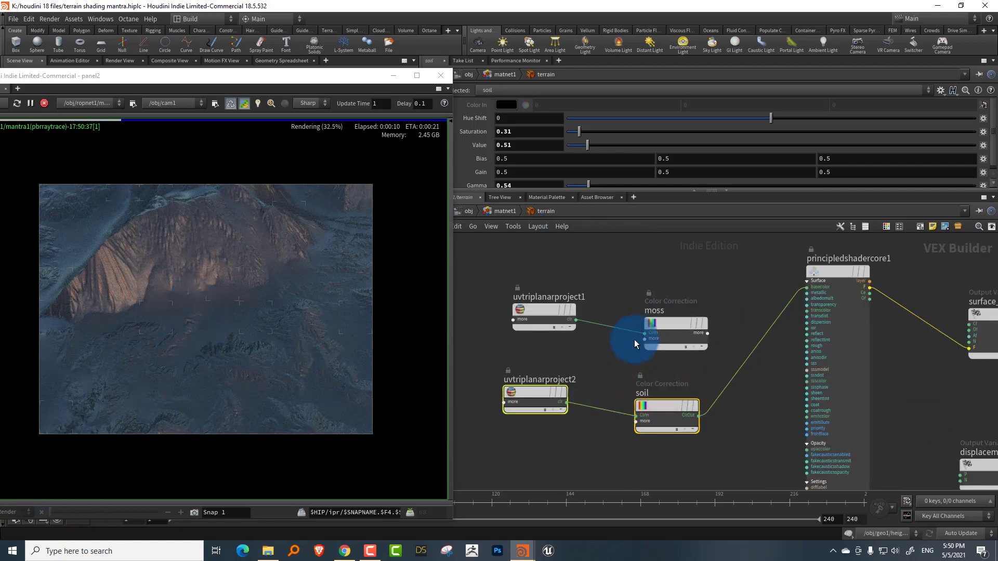
- Duplicate uvtriplanarproject2 together with its soil color correction node and place the copies below the originals
middle_click_drag(634, 338, 652, 311)
scroll(652, 311, "down", 2)
left_click_drag(540, 392, 712, 318)
middle_click_drag(654, 408, 652, 369)
key("ctrl+c")
key("ctrl+v")
left_click_drag(702, 360, 635, 459)
middle_click_drag(707, 392, 603, 388)
scroll(721, 402, "up", 3)
- Add a Displace Along Normal node in the empty space beyond the copied soil node
left_click(718, 403)
middle_click_drag(682, 413, 748, 337)
key("Tab")
type("displ")
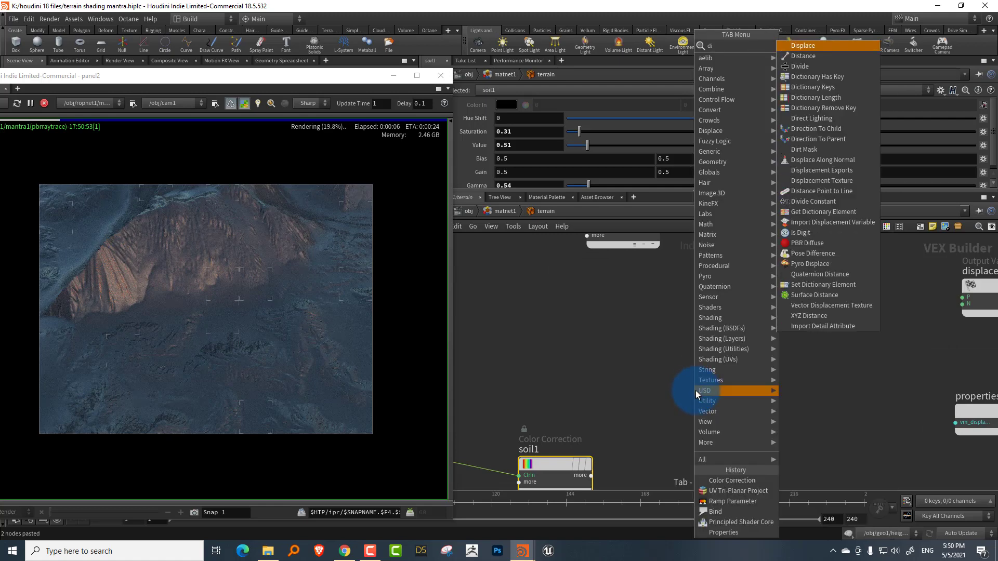
mouse_move(697, 391)
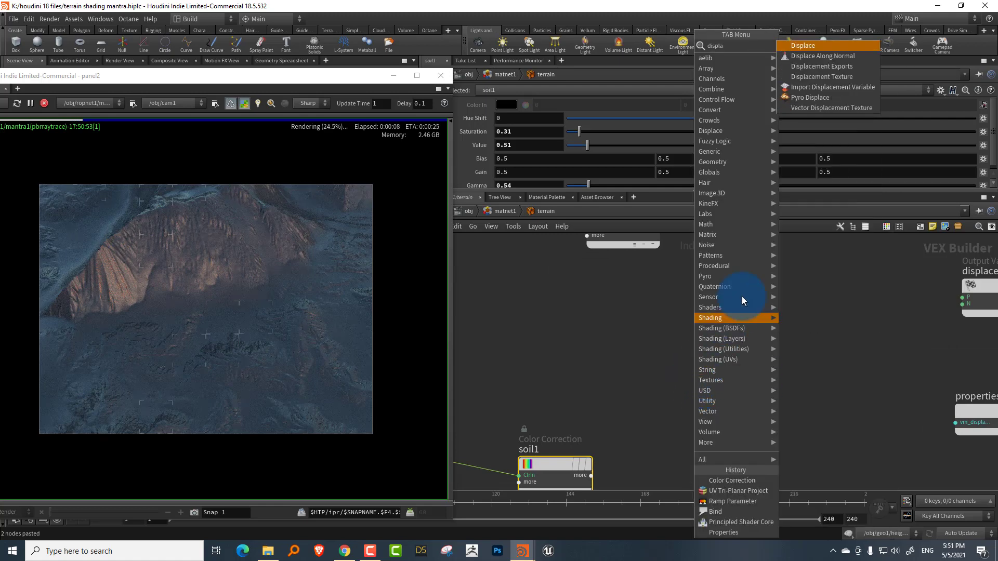
left_click(819, 45)
left_click(748, 406)
middle_click_drag(690, 312, 801, 250)
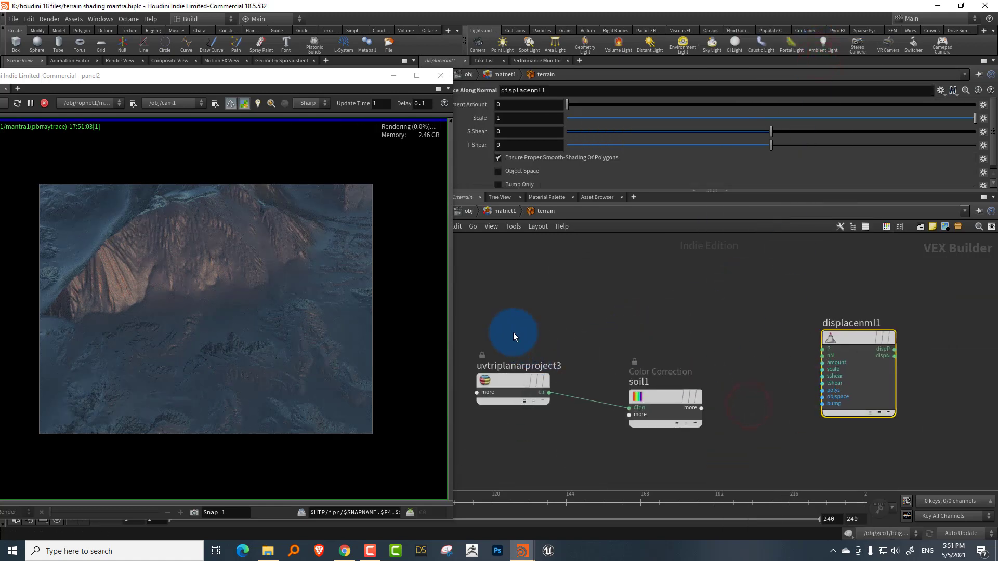
- Line up the copied projection and soil nodes with the displacement node and expand the soil1 node's connectors
left_click_drag(521, 344, 706, 332)
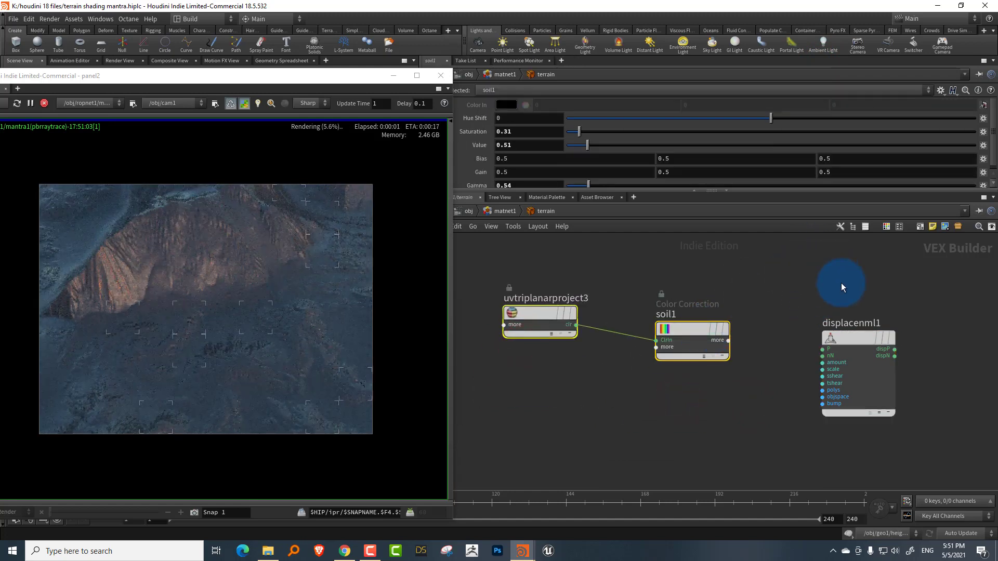
middle_click_drag(835, 285, 752, 325)
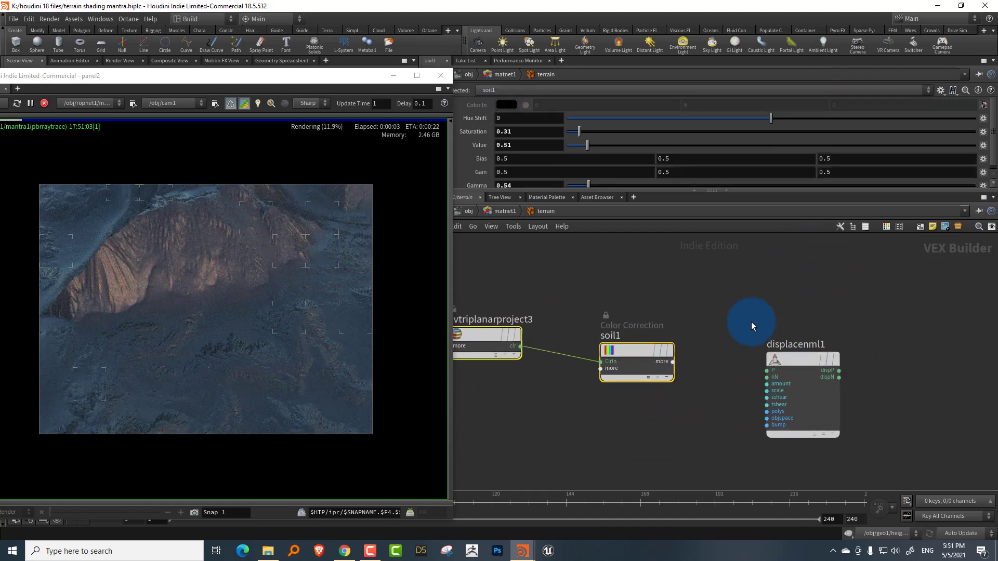
scroll(737, 325, "up", 1)
left_click_drag(777, 367, 806, 357)
left_click(644, 383)
scroll(679, 360, "up", 1)
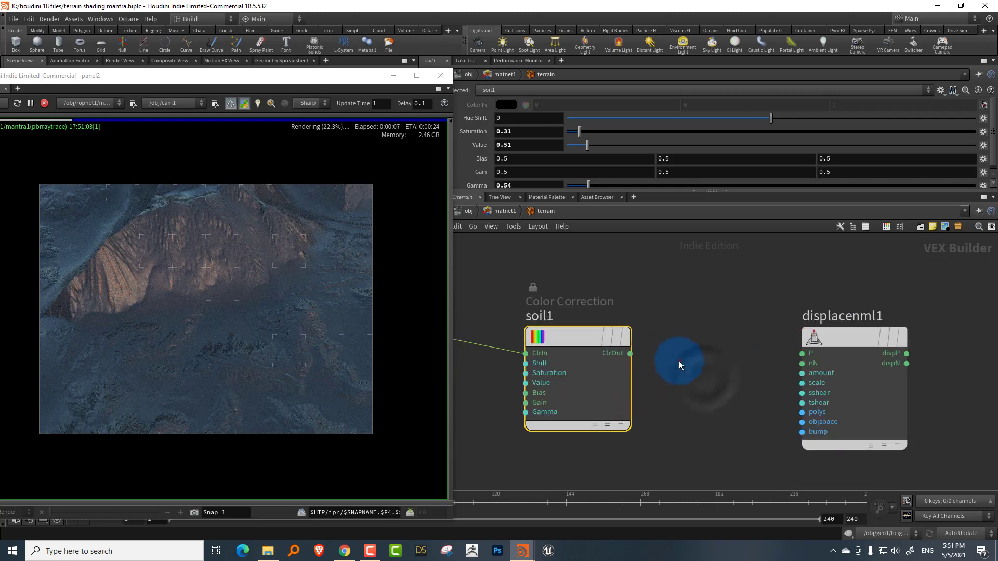
- Add a Luminance node between soil1 and displacenml1
left_click(679, 360)
mouse_move(590, 351)
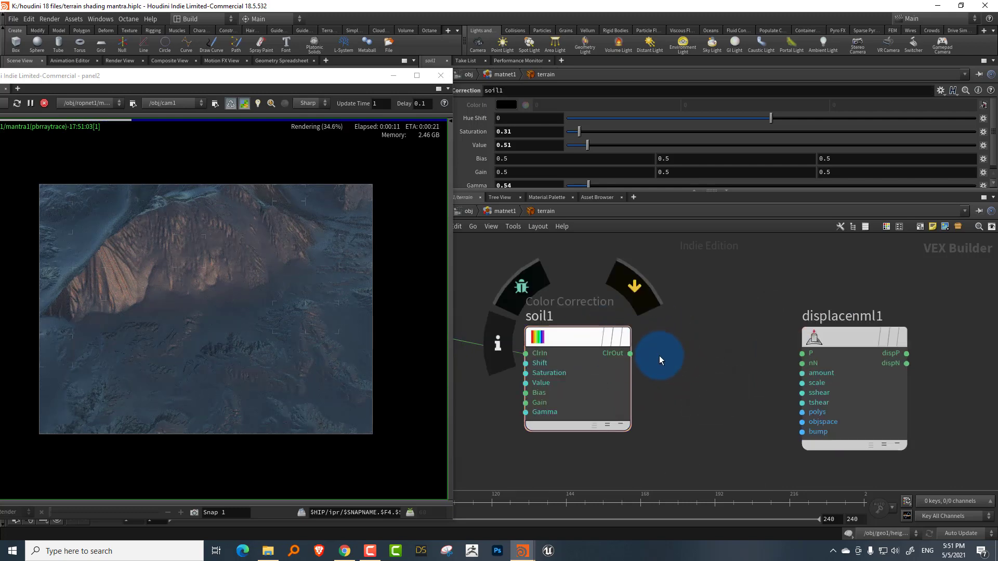
key("Tab")
type("lumi")
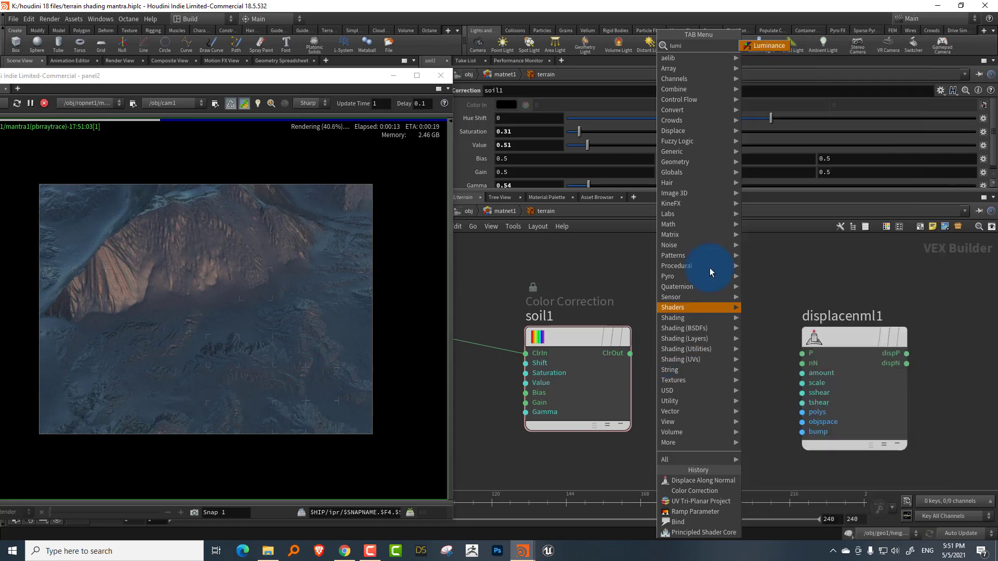
left_click(762, 46)
left_click(719, 364)
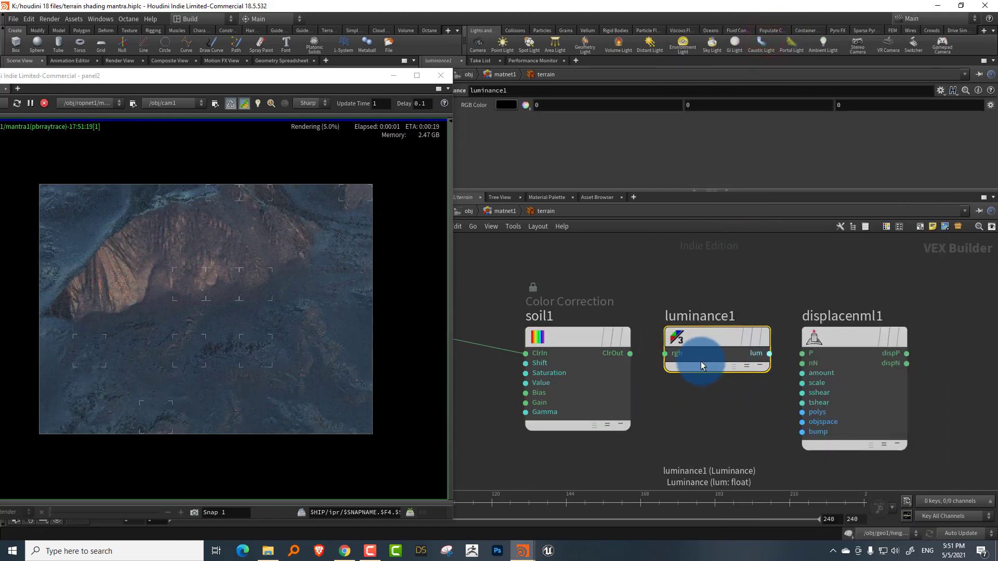
- Wire soil1 through the luminance node into the amount input of displacenml1, and enable Bump Only on displacenml1
left_click(630, 353)
left_click(665, 354)
left_click(712, 353)
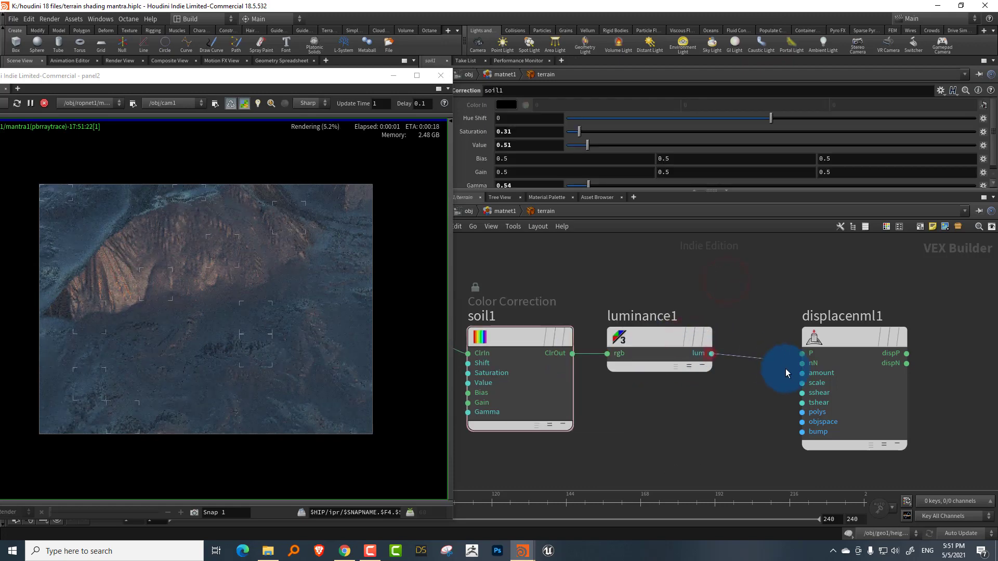
left_click(801, 372)
left_click(826, 336)
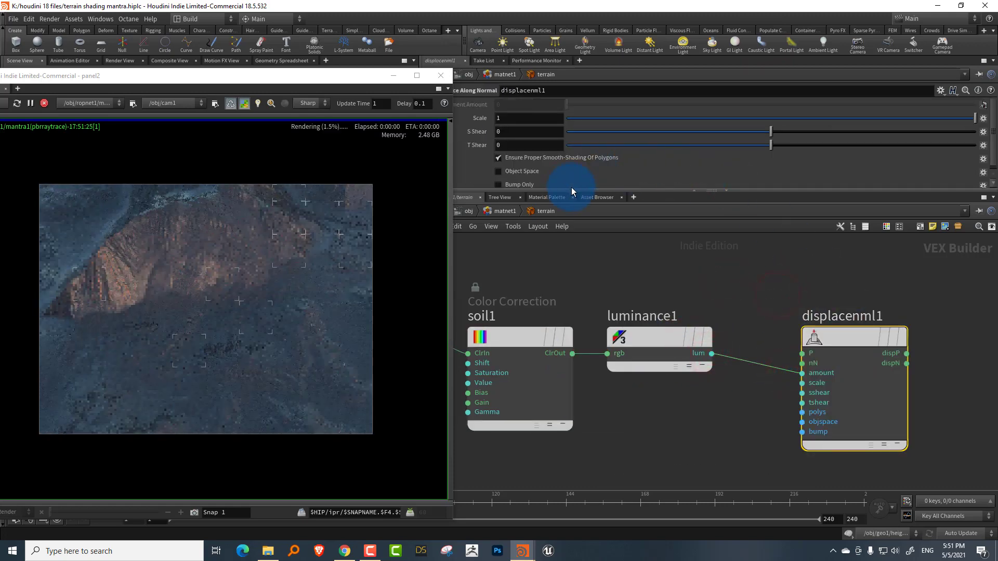
left_click(517, 185)
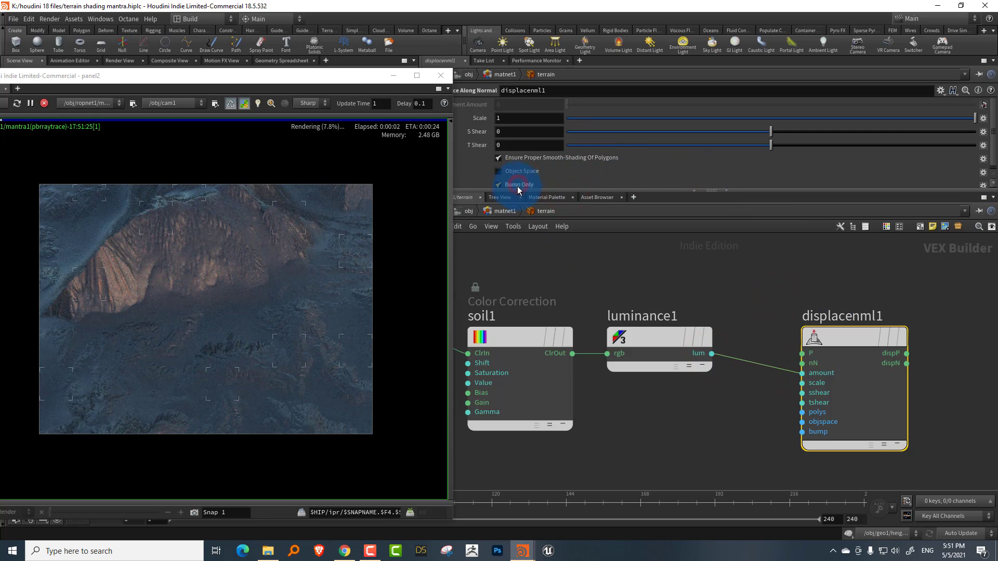
- Connect the dispP and dispN outputs of displacenml1 to the P and N inputs of displacement_output
middle_click_drag(825, 284, 575, 357)
scroll(683, 322, "down", 3)
middle_click_drag(707, 363, 586, 433)
scroll(641, 396, "up", 3)
middle_click_drag(677, 341, 653, 370)
middle_click_drag(736, 339, 775, 243)
left_click(583, 390)
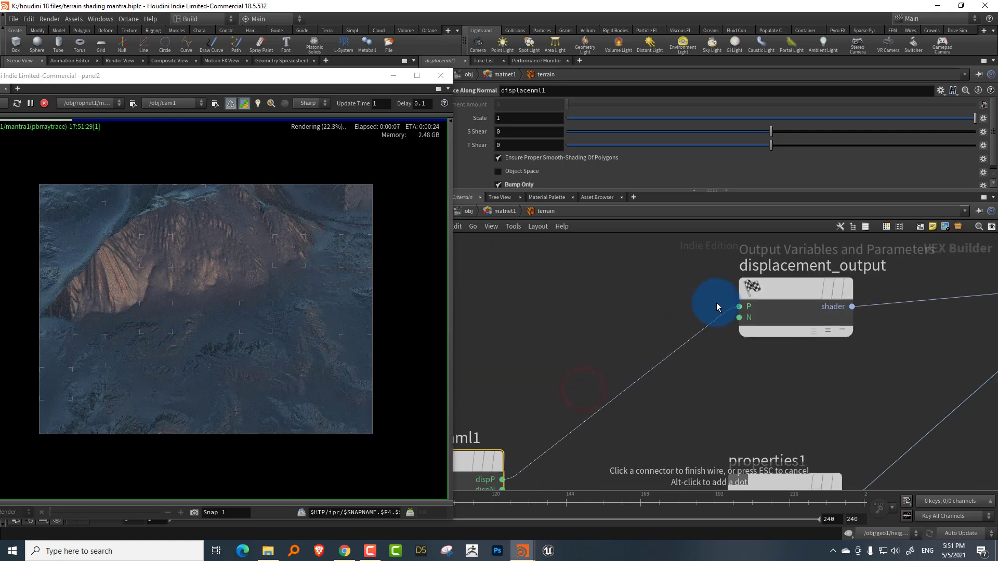
left_click(738, 307)
middle_click_drag(727, 307, 763, 244)
left_click(536, 420)
middle_click_drag(723, 360, 672, 420)
left_click(730, 326)
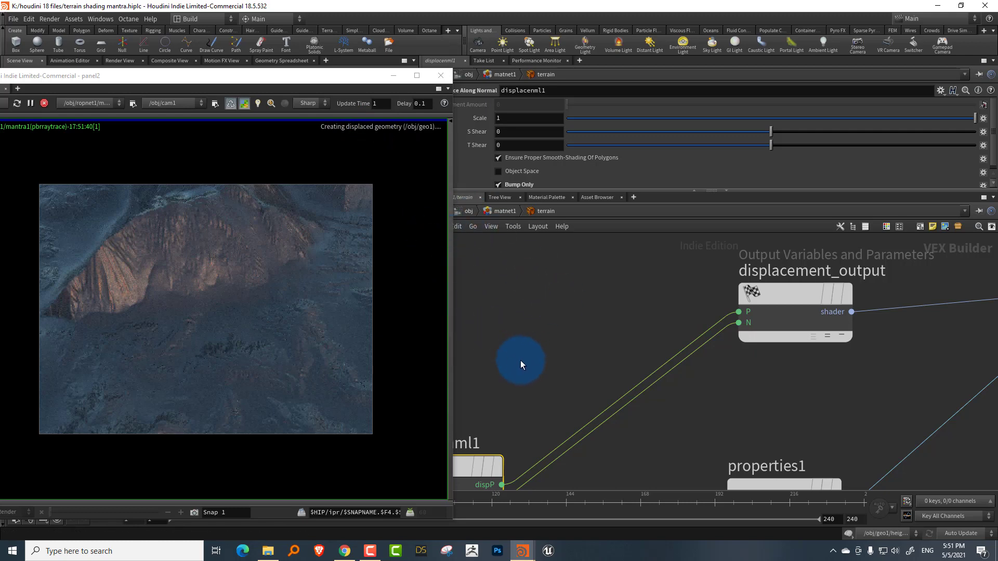
- Move the floating render window off the scene viewport
left_click(243, 80)
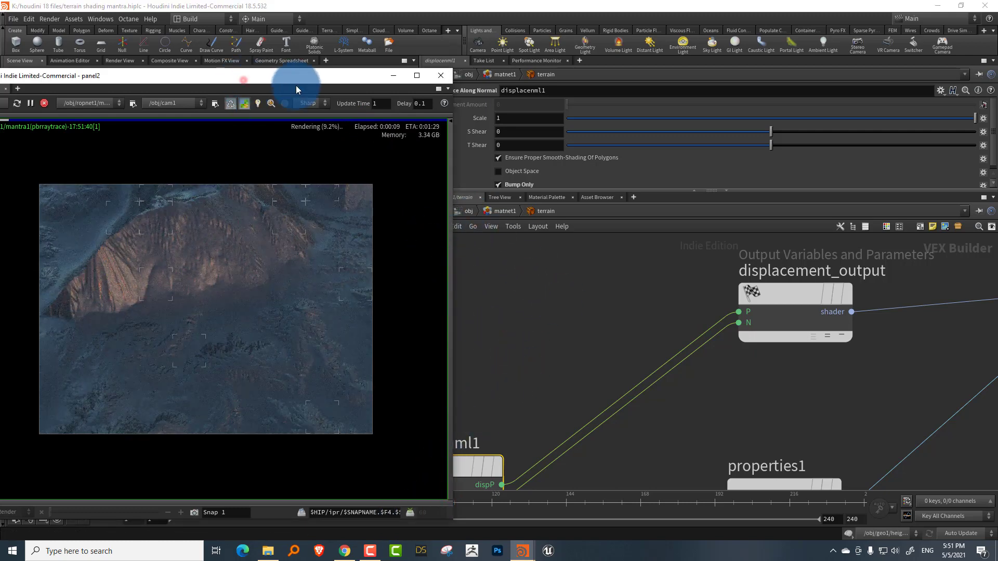
left_click_drag(296, 90, 768, 90)
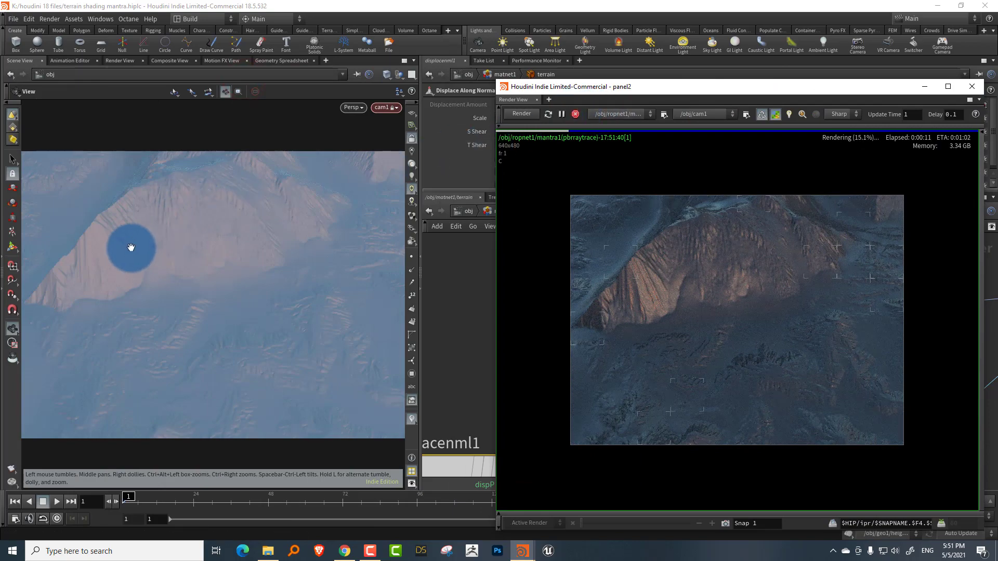
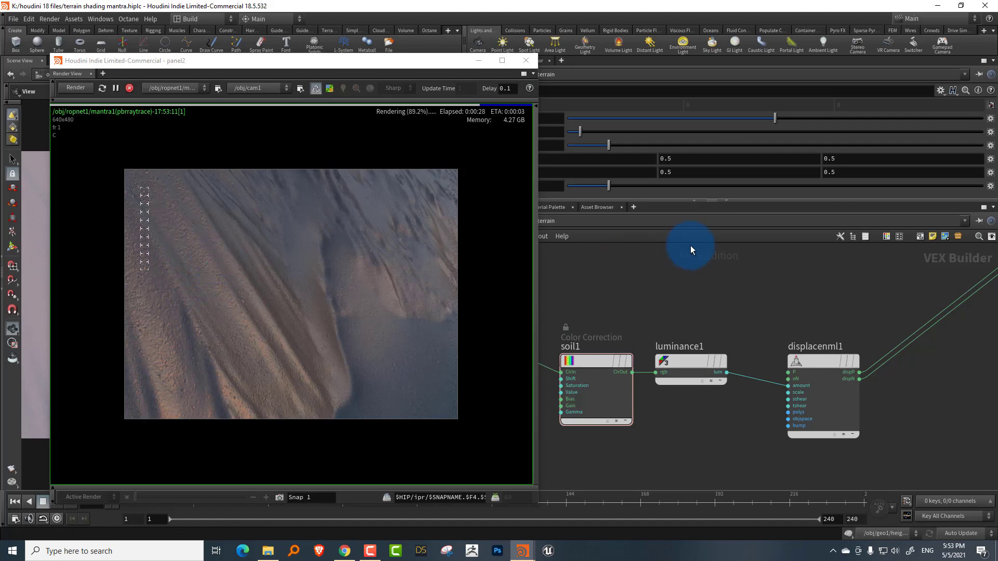
- Move the render window clear of the network, show uvtriplanarproject3's parameters and enlarge the parameter area
left_click_drag(328, 60, 231, 77)
middle_click_drag(488, 303, 627, 298)
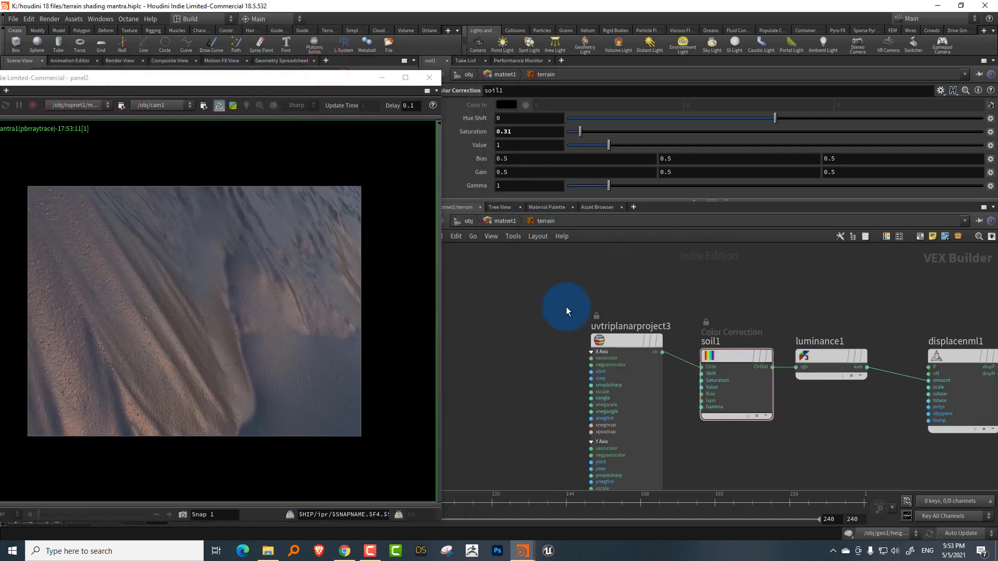
left_click_drag(566, 306, 638, 347)
left_click_drag(581, 200, 577, 341)
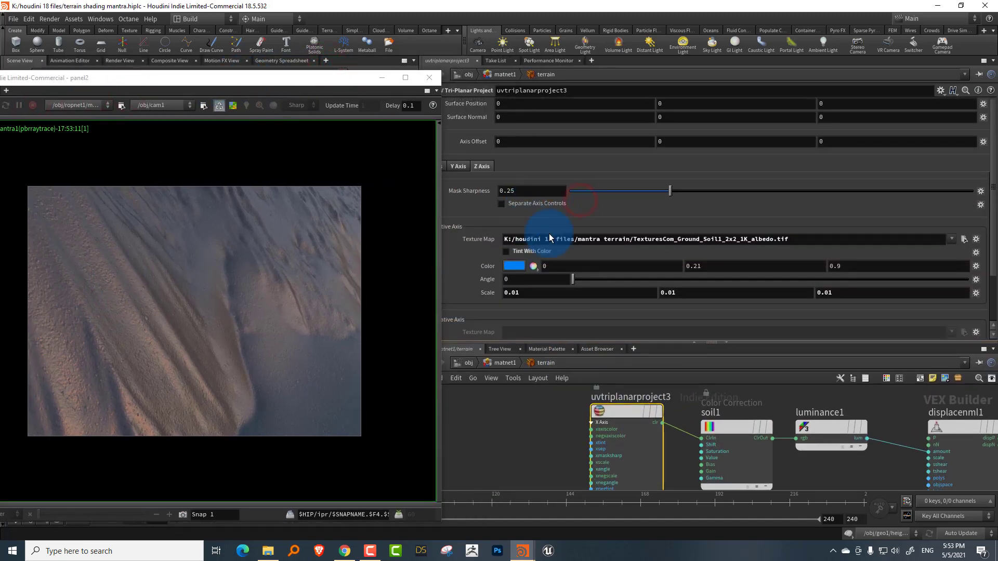
left_click_drag(296, 77, 262, 78)
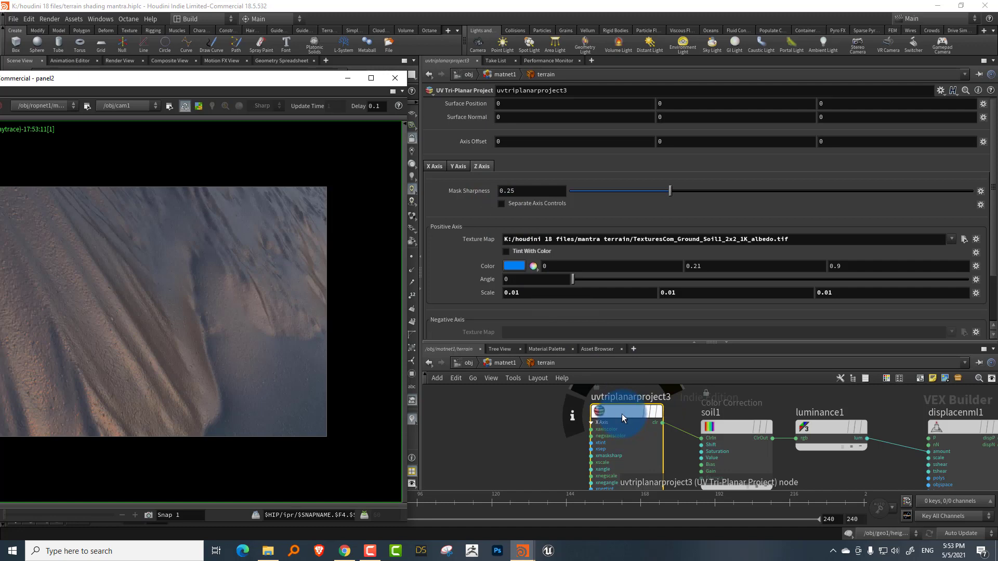
left_click_drag(622, 413, 615, 423)
- Set uvtriplanarproject3's Z-axis texture map to TexturesCom_Ground_Soil1_2x2_1K_height.tif
left_click(959, 239)
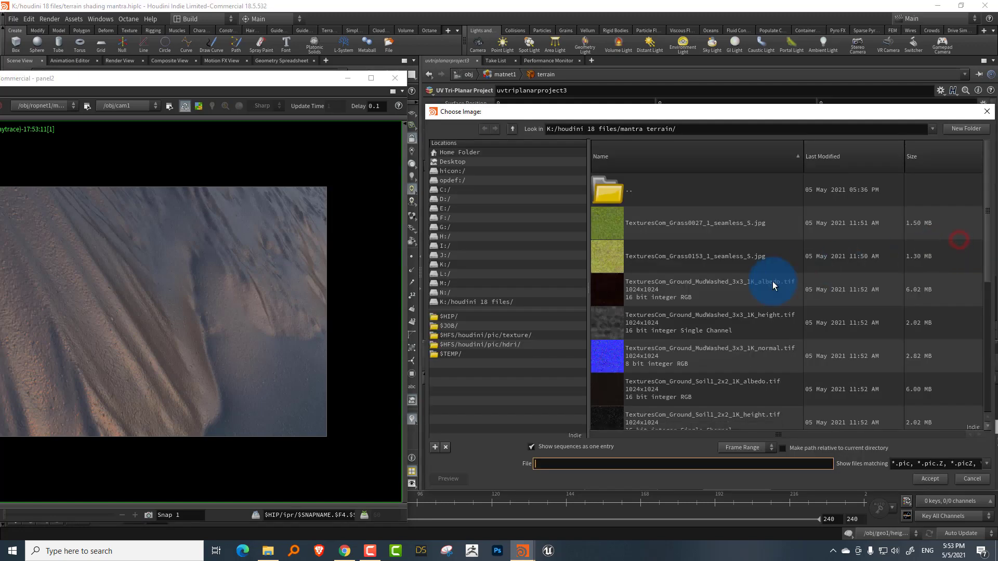
left_click_drag(683, 110, 524, 65)
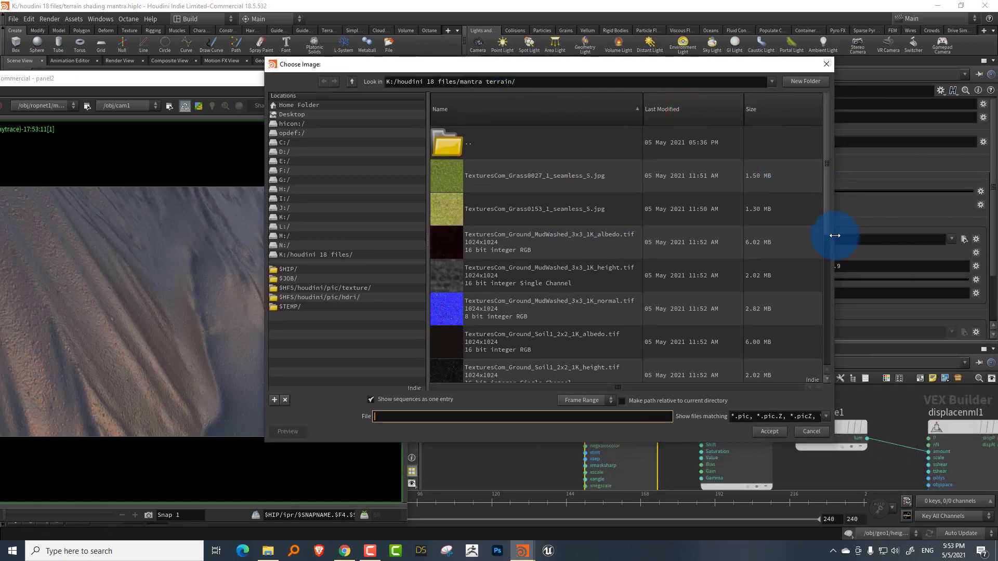
left_click_drag(828, 223, 837, 313)
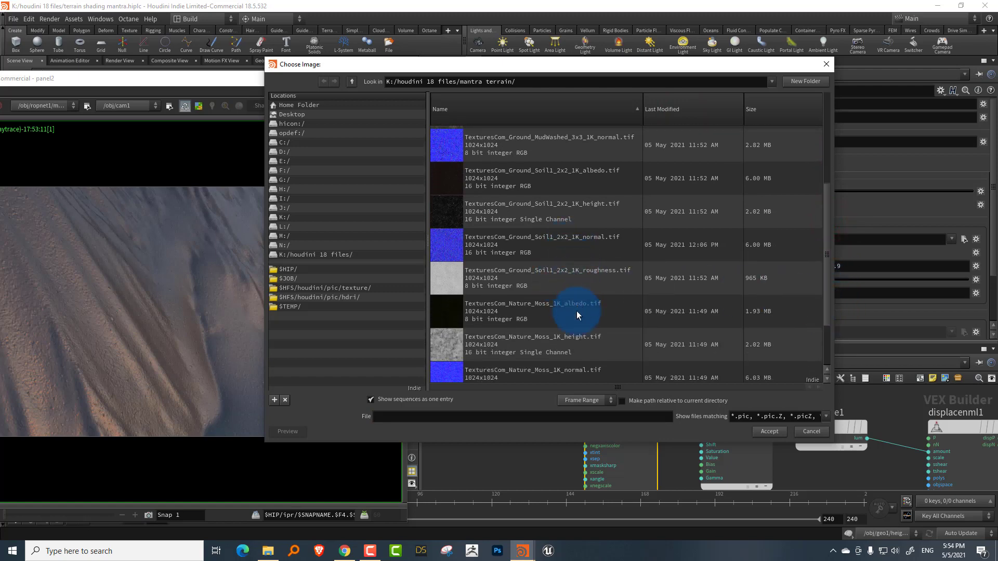
left_click(573, 344)
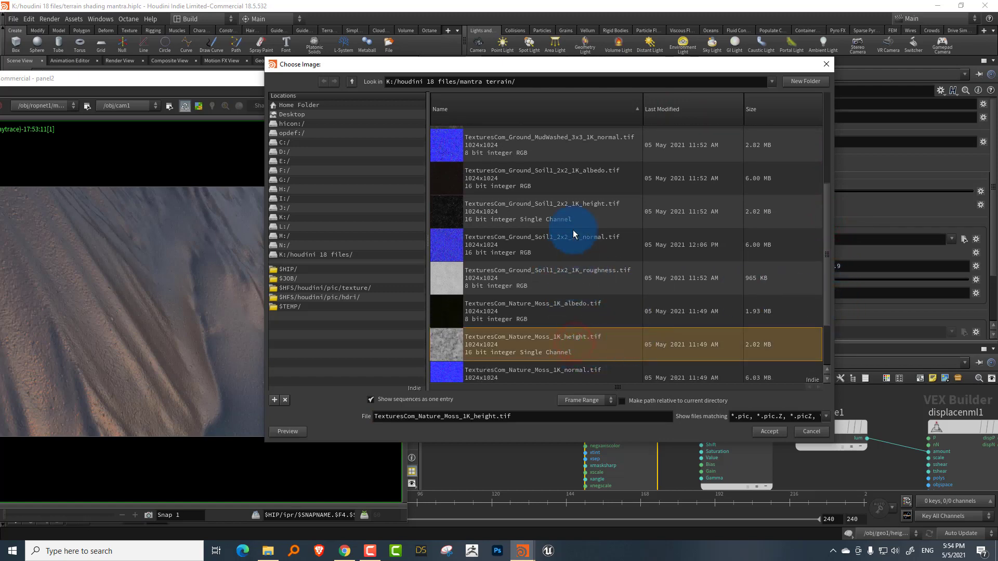
left_click(559, 280)
left_click(563, 246)
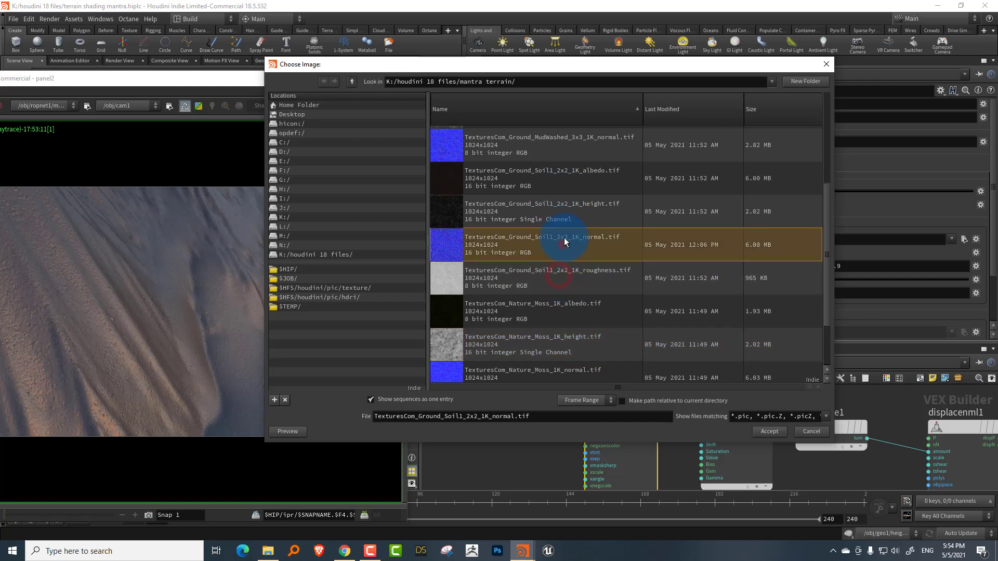
left_click(567, 215)
left_click(763, 425)
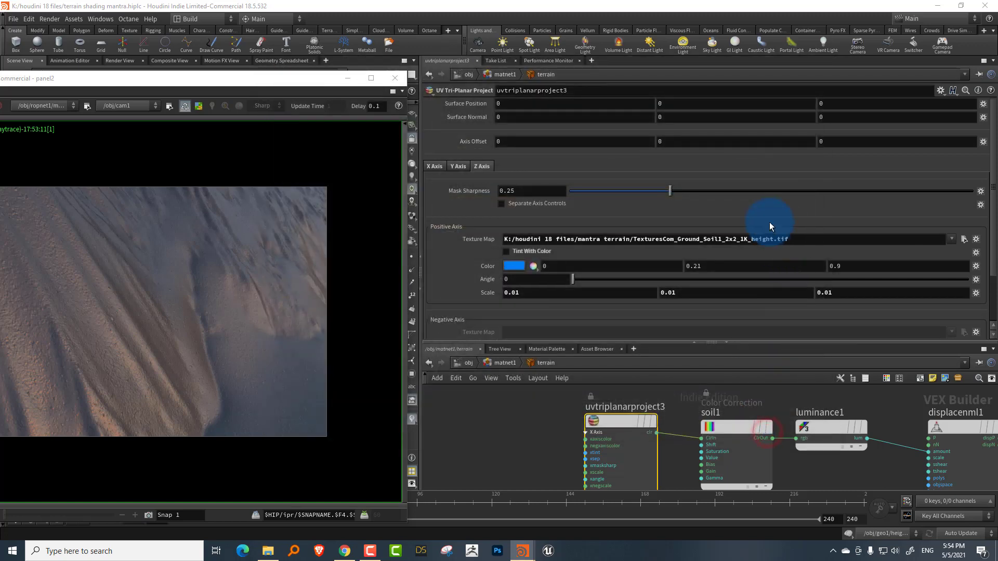
- Copy the soil height map path from the Z axis to the Y-axis and X-axis texture maps of uvtriplanarproject3
left_click_drag(799, 239, 459, 254)
key("ctrl+c")
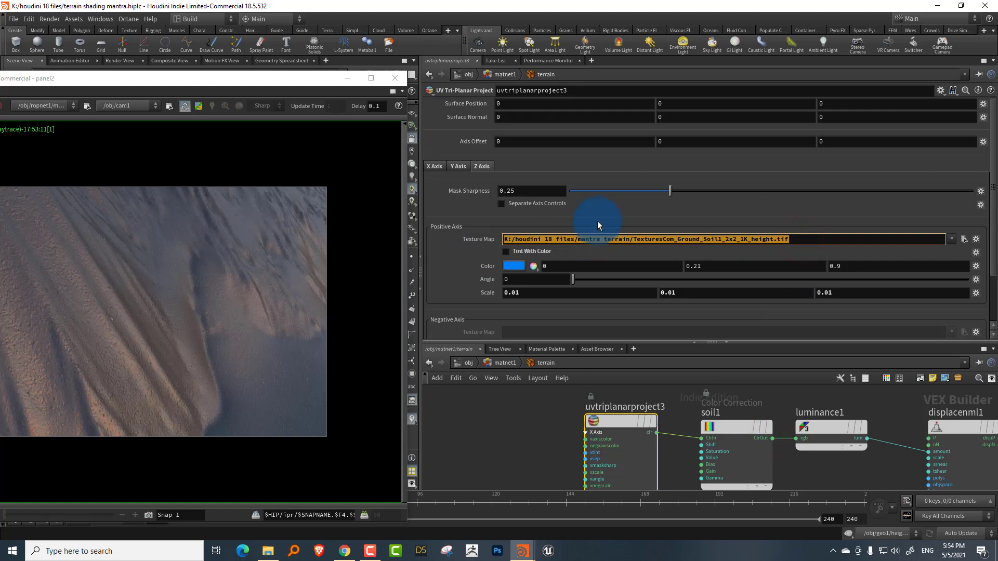
left_click(456, 167)
left_click_drag(793, 240, 494, 249)
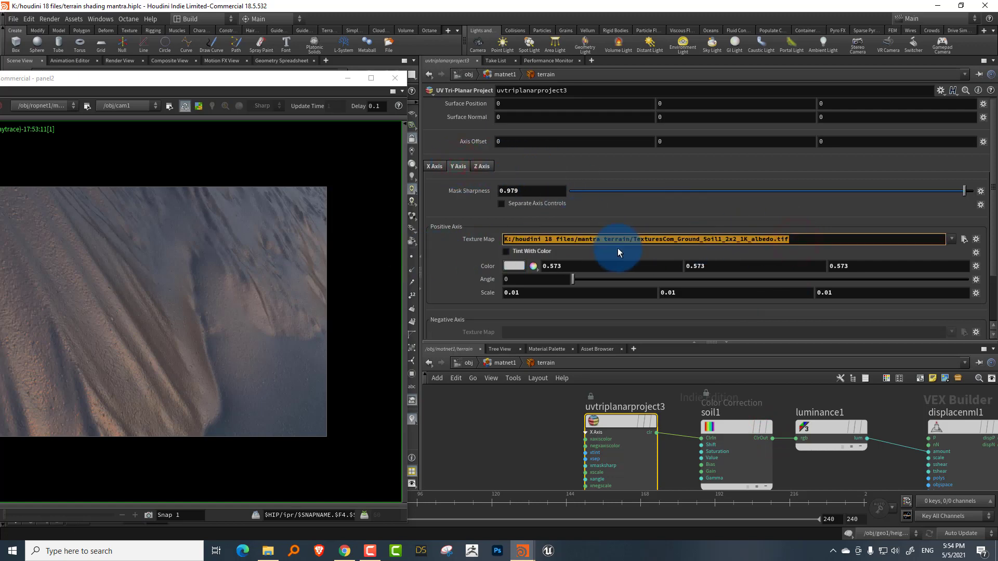
key("ctrl+v")
left_click(441, 164)
left_click_drag(806, 240, 495, 242)
key("ctrl+v")
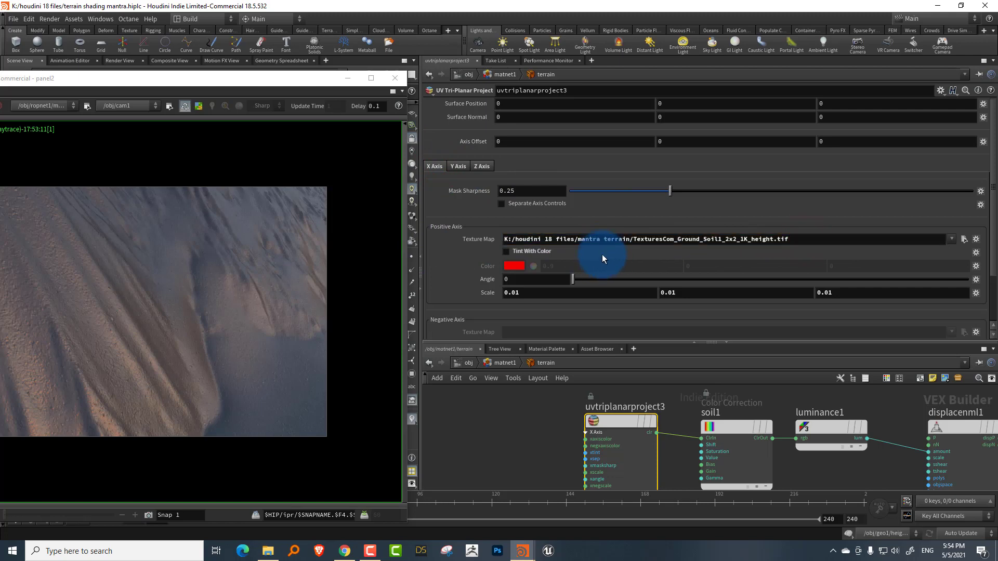
- Duplicate uvtriplanarproject1 with its moss color correction node and place the copies above the soil displacement chain
left_click_drag(595, 342, 591, 202)
key("h")
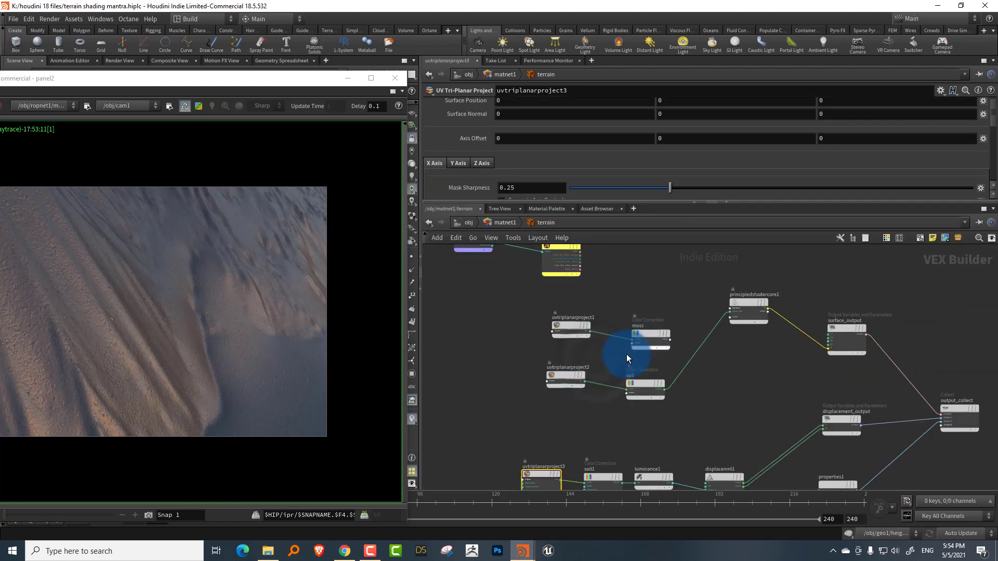
left_click_drag(535, 307, 628, 433)
key("ctrl+c")
key("ctrl+v")
middle_click_drag(576, 404, 596, 518)
scroll(620, 366, "up", 3)
middle_click_drag(620, 310, 583, 356)
- Set the copied moss projection's X-axis texture map to TexturesCom_Nature_Moss_1K_height.tif
left_click(579, 353)
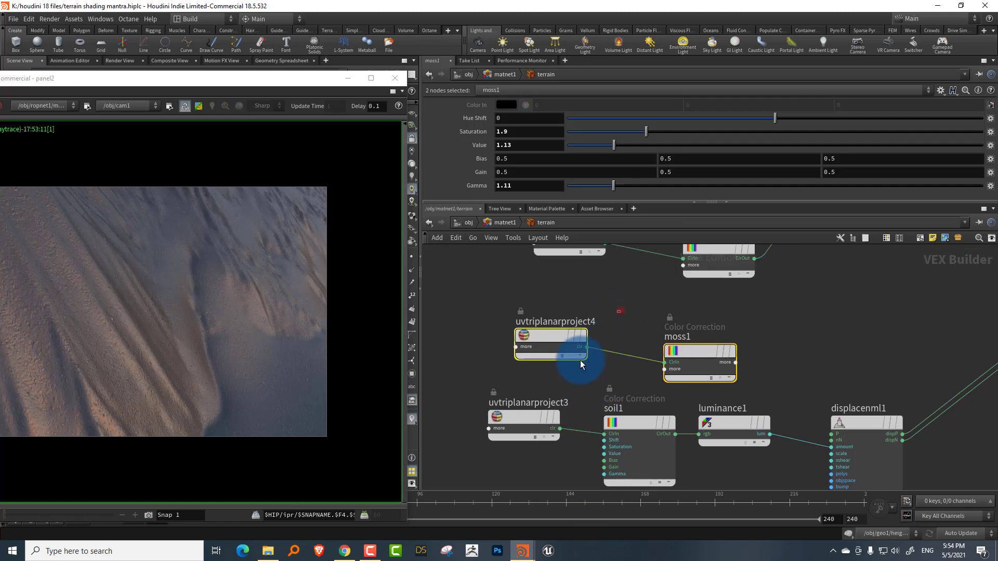
left_click(595, 203)
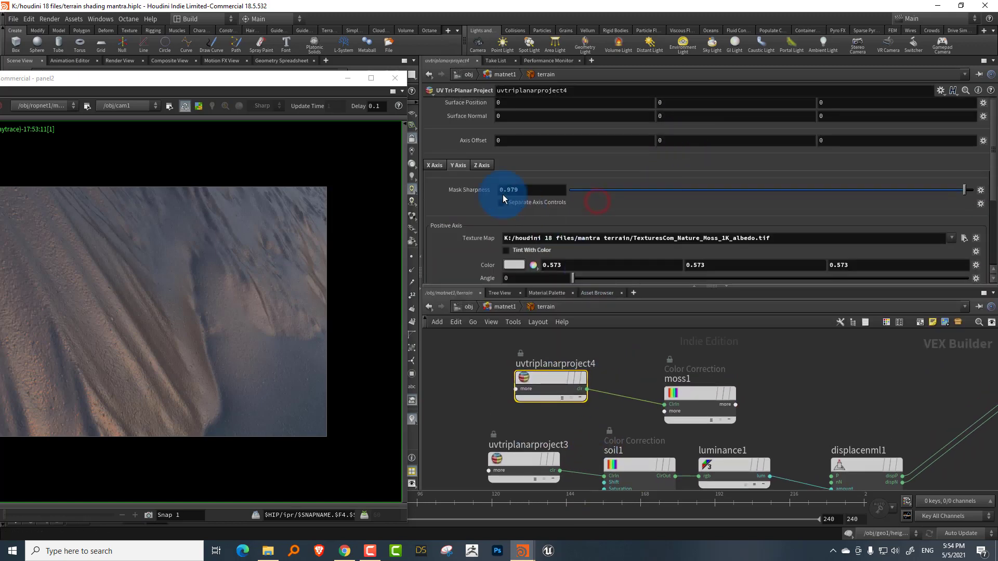
left_click(442, 167)
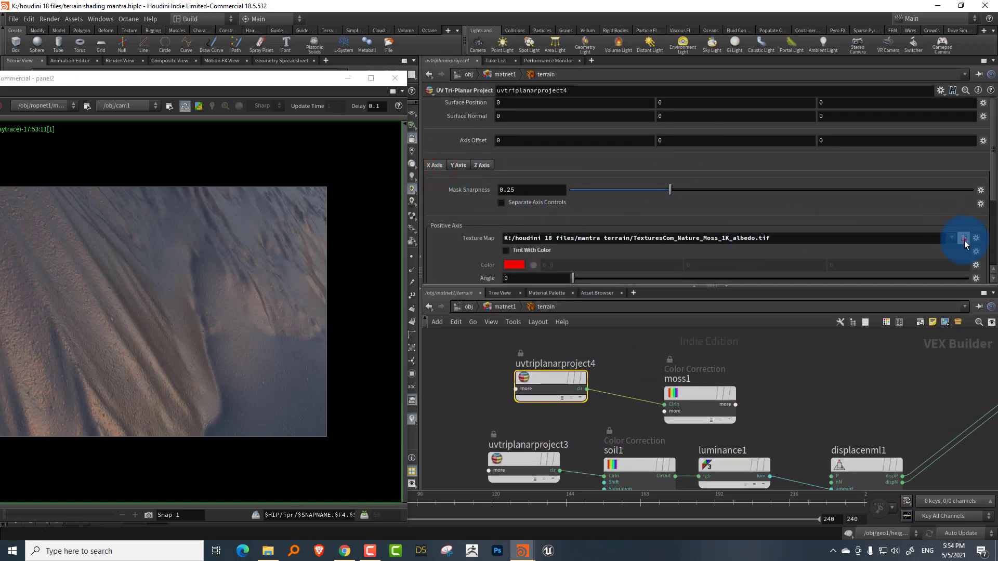
left_click(964, 238)
left_click(828, 224)
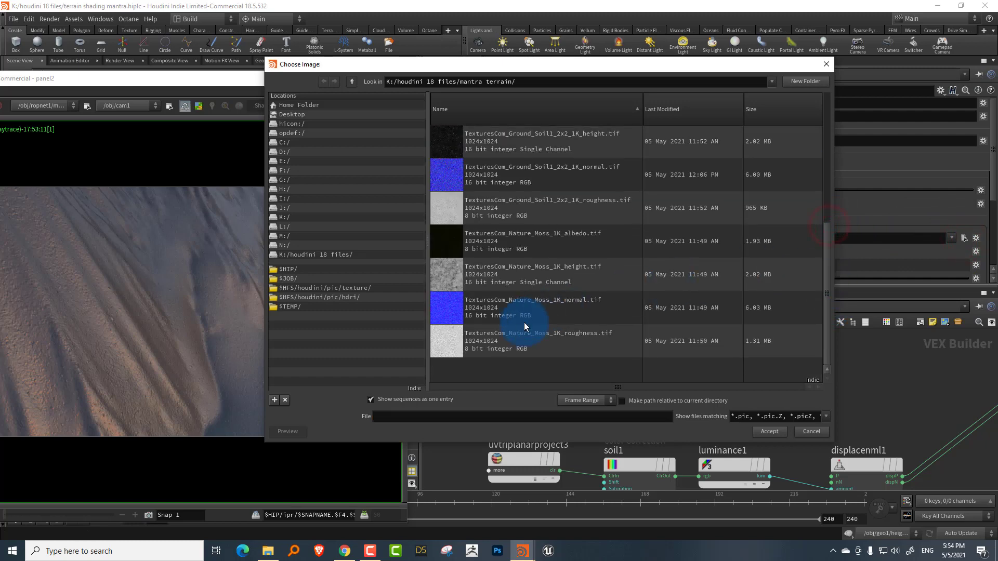
left_click(546, 275)
left_click(769, 431)
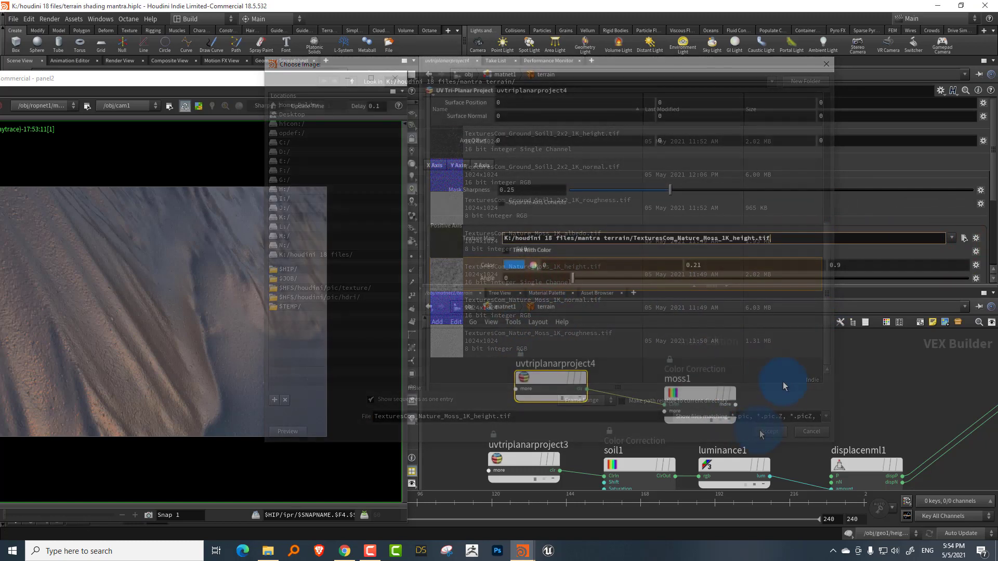
- Duplicate luminance1 beside the moss height projection and connect the moss1 color correction to the copy's rgb input
middle_click_drag(786, 381, 699, 376)
key("ctrl+v")
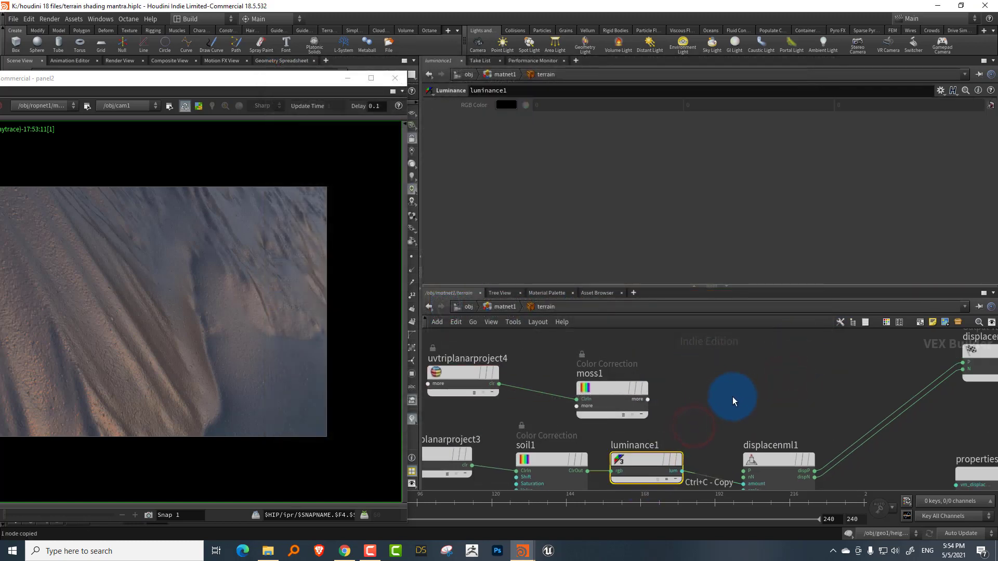
left_click_drag(676, 467, 731, 401)
left_click_drag(647, 399, 697, 408)
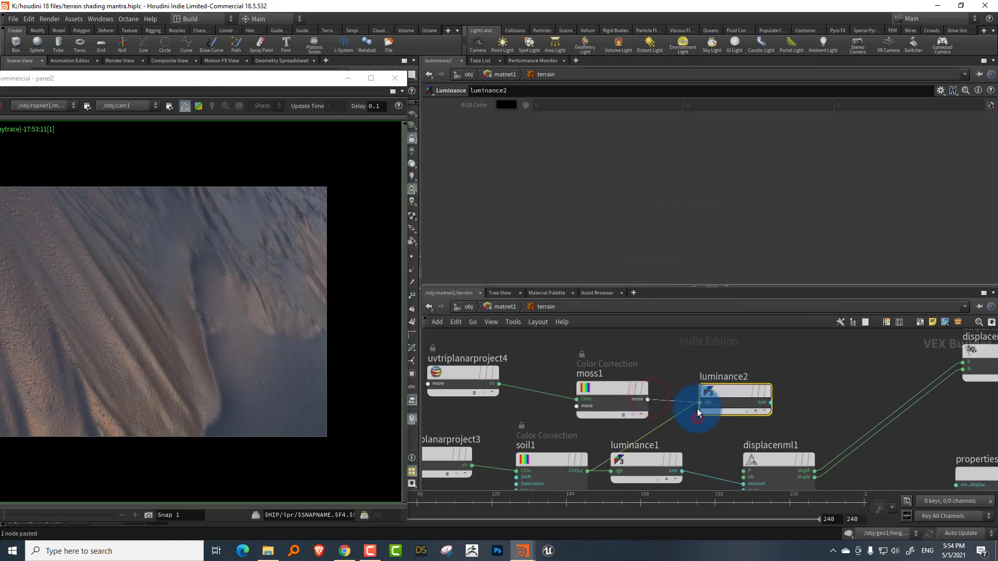
- Rearrange the shader network to separate the height displacement nodes from the soil and moss color nodes
middle_click_drag(664, 345, 723, 364)
left_click_drag(510, 352, 675, 414)
middle_click_drag(795, 334, 830, 275)
left_click_drag(460, 401, 695, 435)
middle_click_drag(834, 365, 671, 427)
right_click_drag(717, 403, 767, 363)
mouse_move(773, 398)
left_mouse_down()
mouse_move(743, 452)
mouse_move(751, 432)
left_mouse_up()
middle_click_drag(678, 416, 725, 426)
right_click_drag(725, 426, 714, 429)
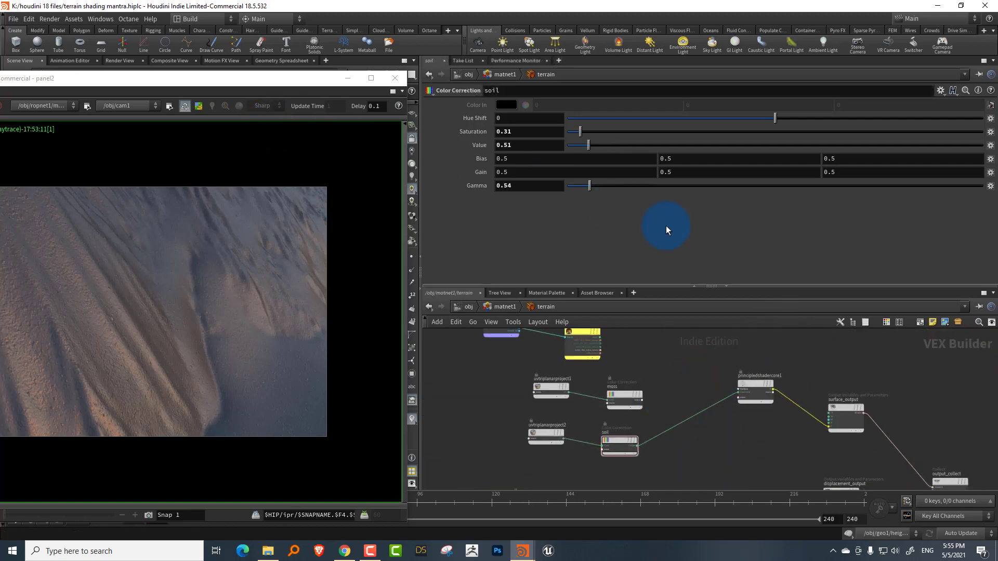
- Enlarge the network editor pane and expand the Surface inputs of principledshadercore1
left_click_drag(762, 285, 779, 181)
scroll(746, 300, "up", 2)
scroll(755, 346, "up", 2)
left_click(734, 320)
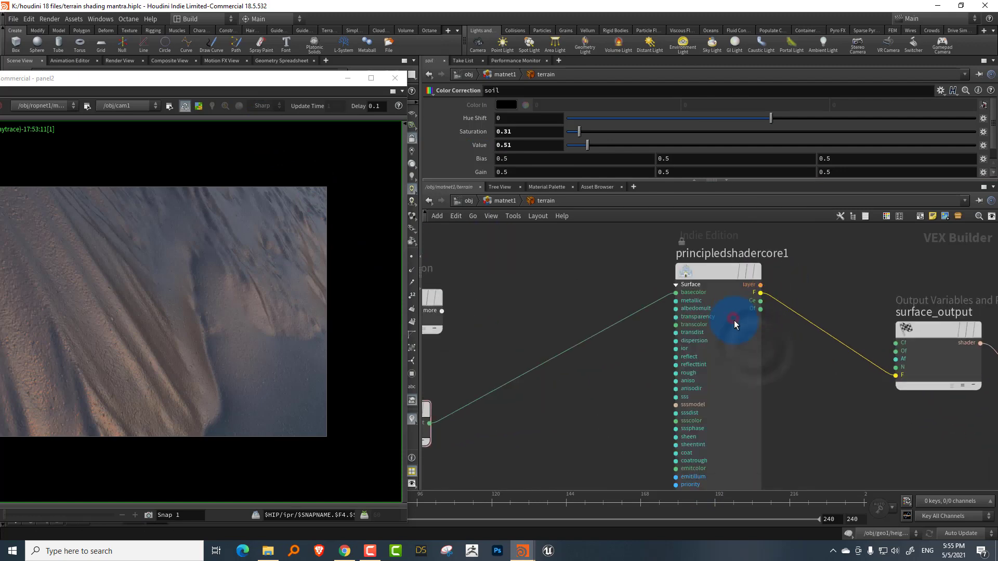
scroll(685, 369, "up", 2)
scroll(738, 322, "down", 5)
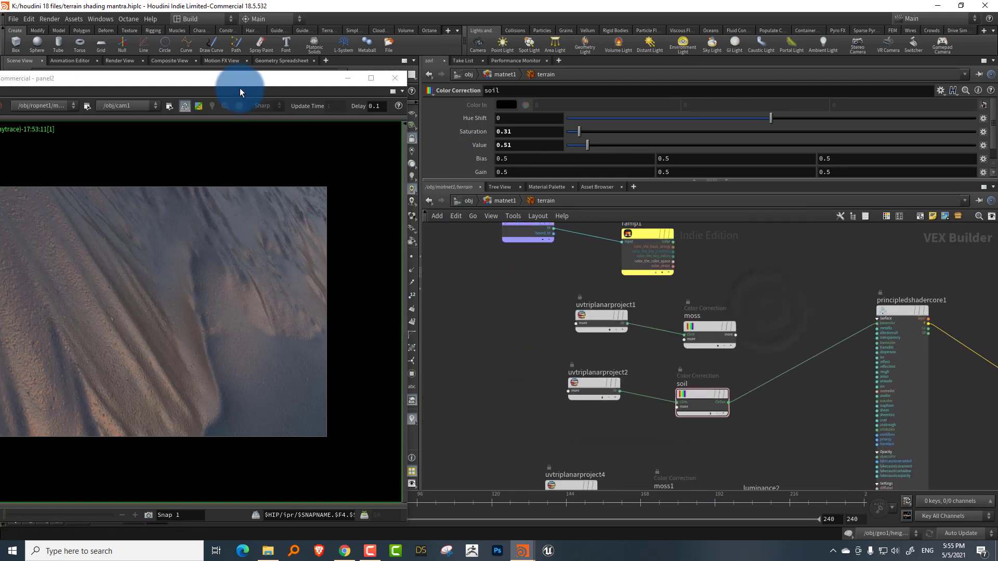
- Reposition the floating render view so the shader network stays accessible, and start a new render
left_click_drag(240, 81, 527, 105)
left_click_drag(606, 111, 928, 141)
left_click_drag(252, 261, 94, 359)
left_click_drag(590, 135, 71, 91)
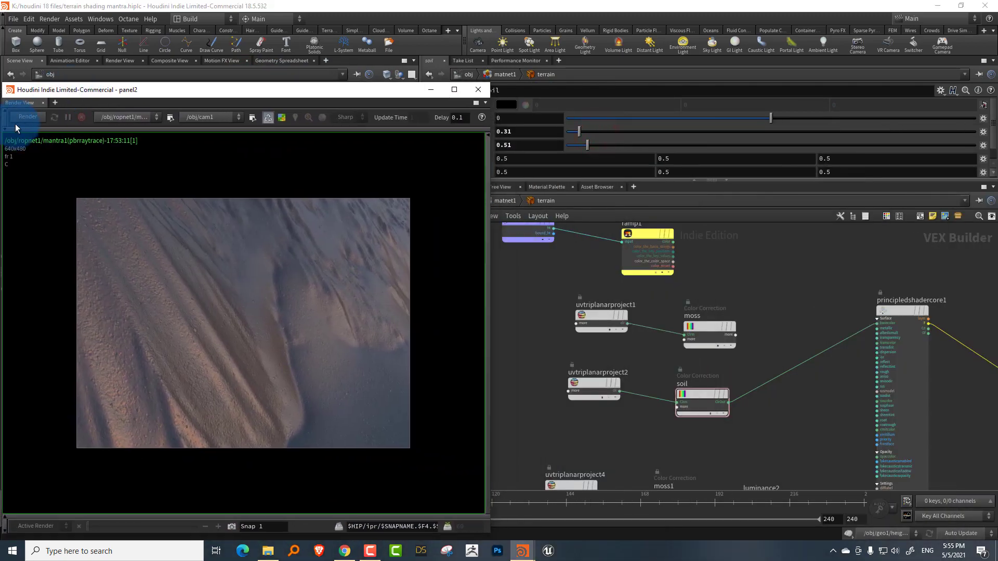
- Set the Reflectivity of principledshadercore1 to 0
left_click_drag(779, 281, 915, 322)
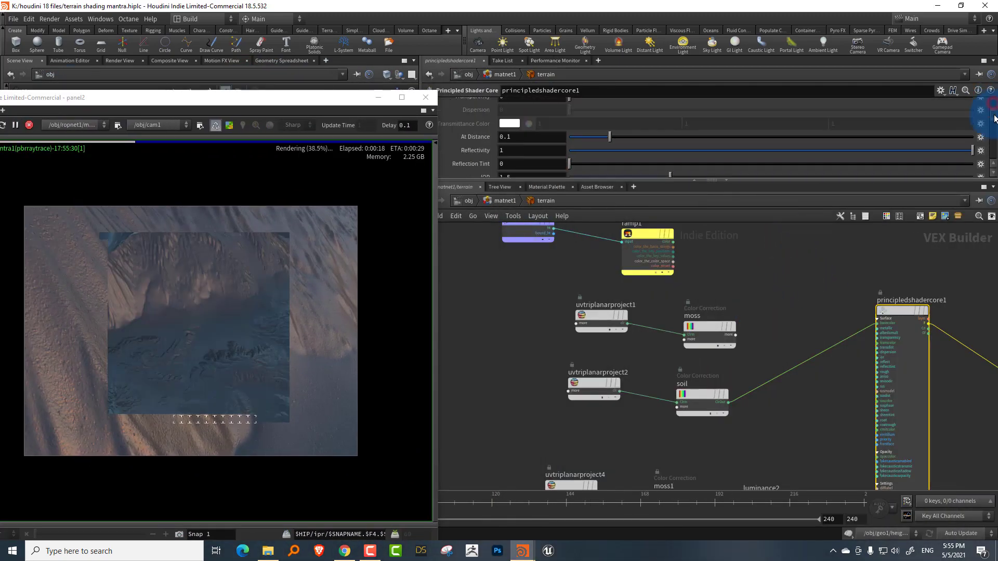
left_click_drag(581, 124, 538, 124)
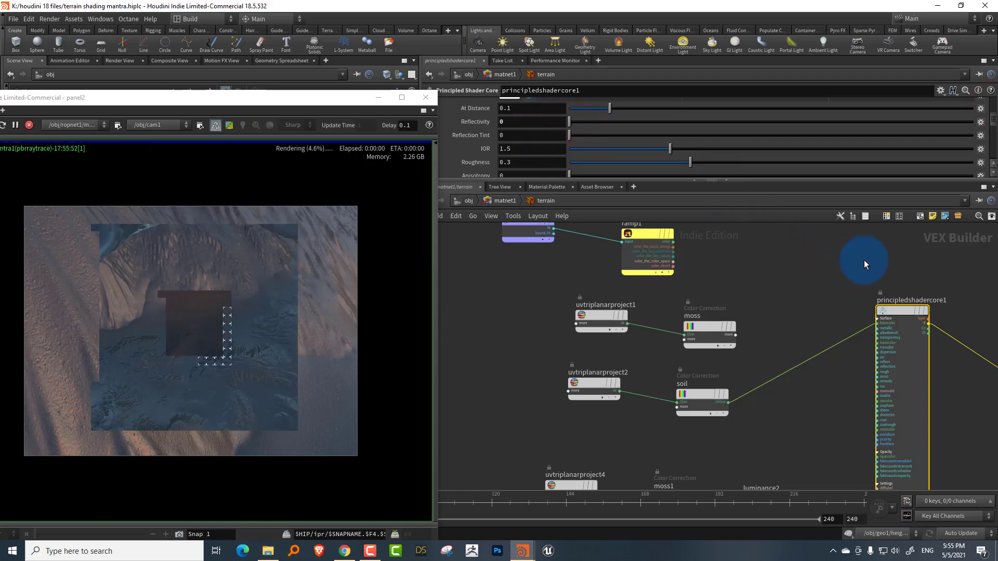
left_click(831, 271)
scroll(990, 118, "up", 10)
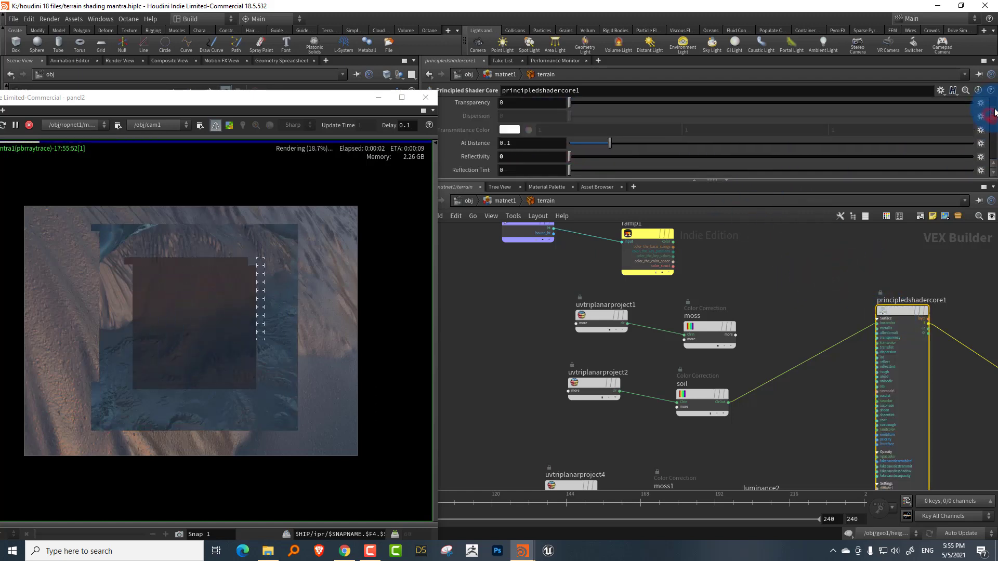
scroll(728, 288, "up", 1)
- Move the soil and moss color texture nodes farther from the shader and delete the ramp1 node
left_click_drag(503, 318, 725, 439)
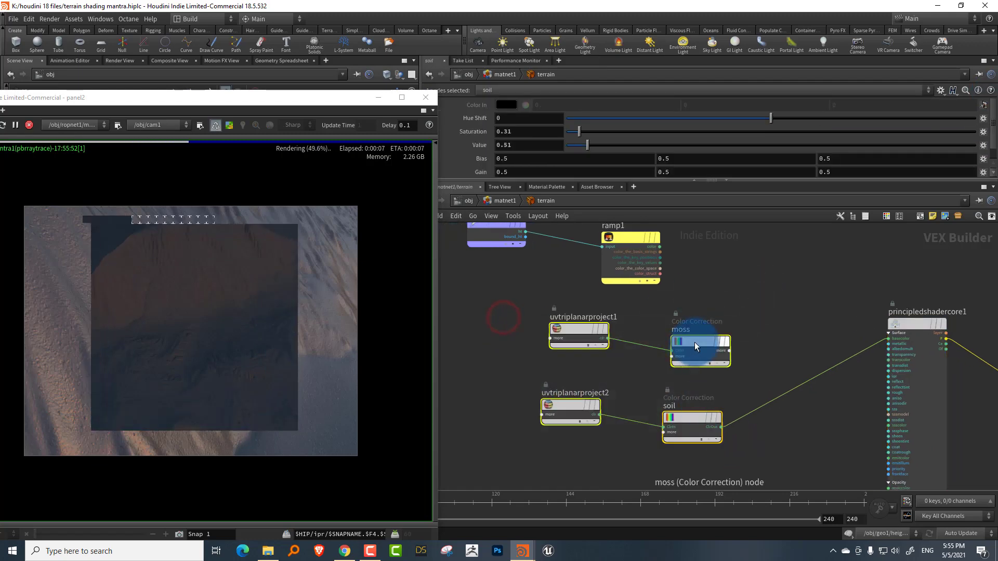
left_click_drag(693, 342, 639, 356)
middle_click_drag(683, 301, 714, 364)
mouse_move(722, 276)
left_mouse_down()
mouse_move(661, 298)
mouse_move(711, 260)
left_mouse_up()
left_click_drag(791, 239, 747, 266)
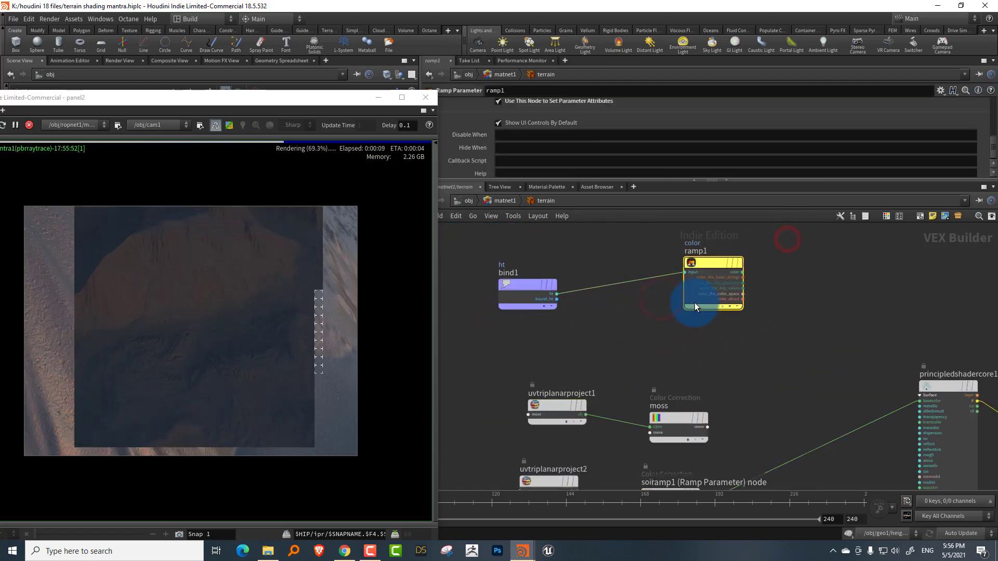
key("Delete")
- Set the bind1 attribute name to debris and connect its output to the shader's basecolor
left_click_drag(613, 272, 525, 268)
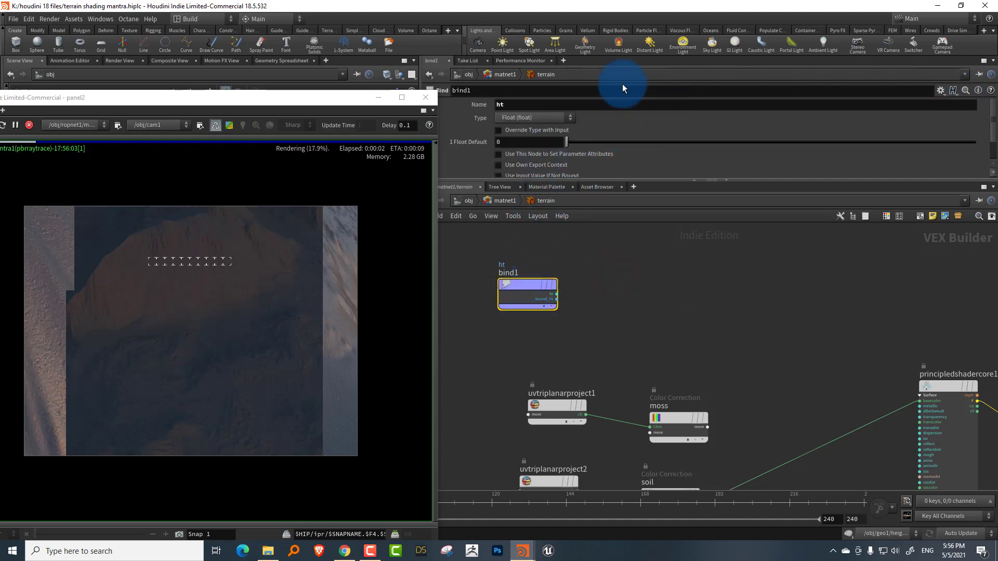
double_click(502, 105)
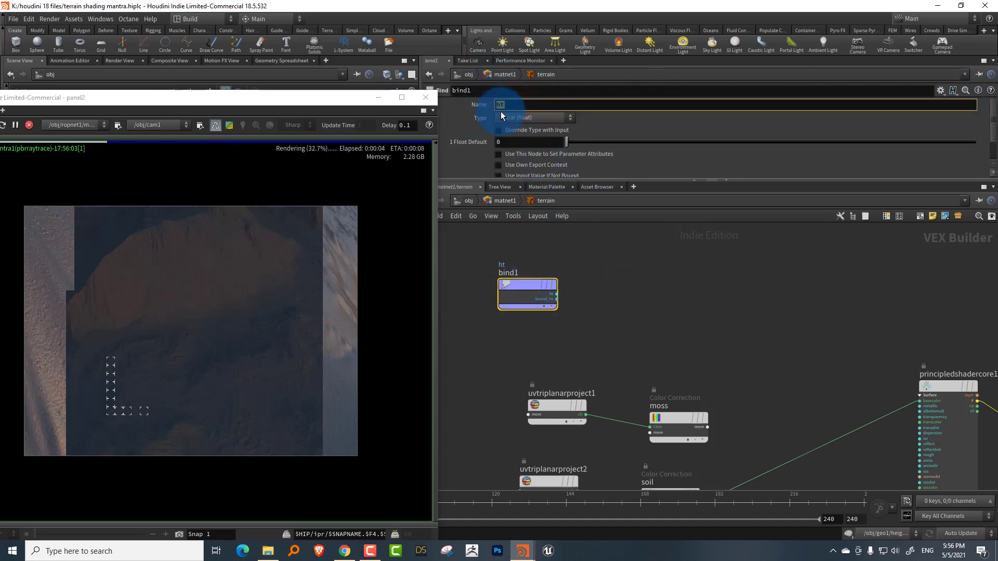
type("debris")
key("Return")
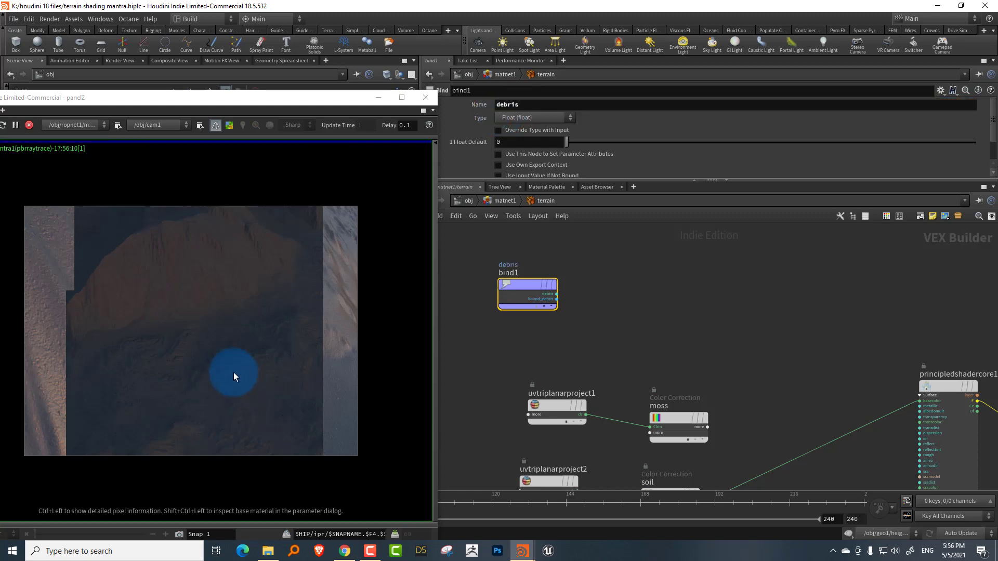
left_click(557, 294)
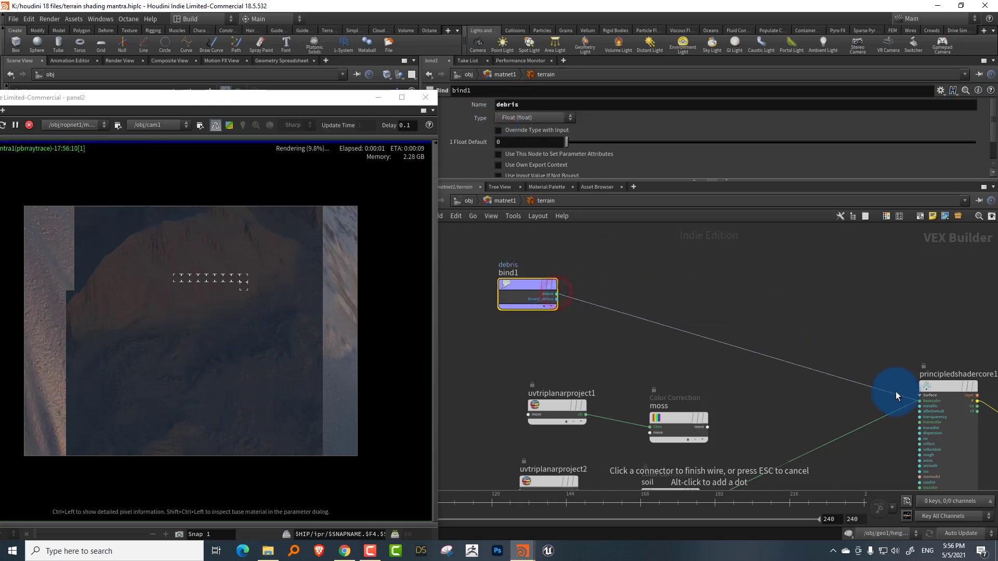
left_click(895, 393)
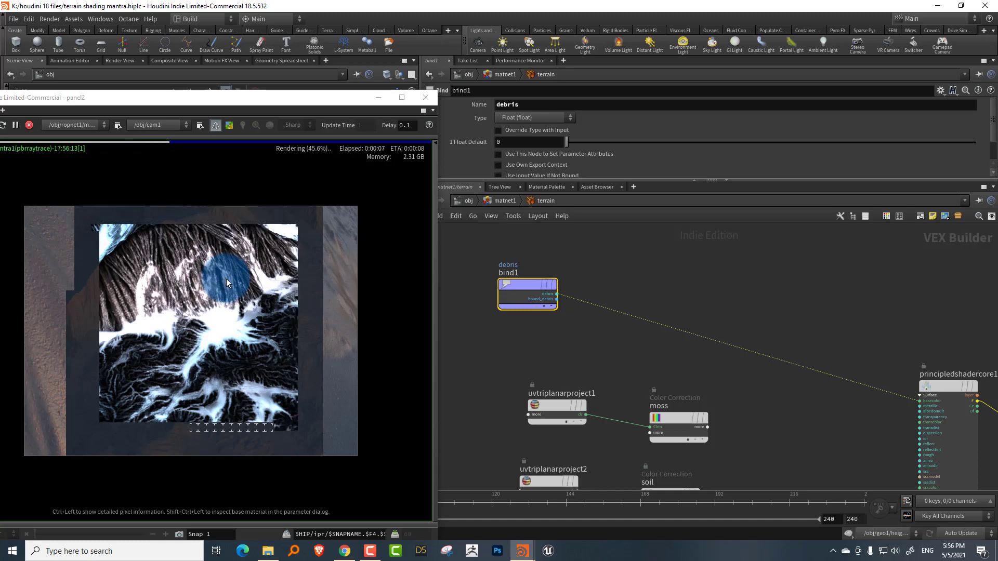
- Duplicate the debris bind node below the original and set the copy's attribute name to slump
left_click(603, 269)
key("ctrl+c")
key("ctrl+v")
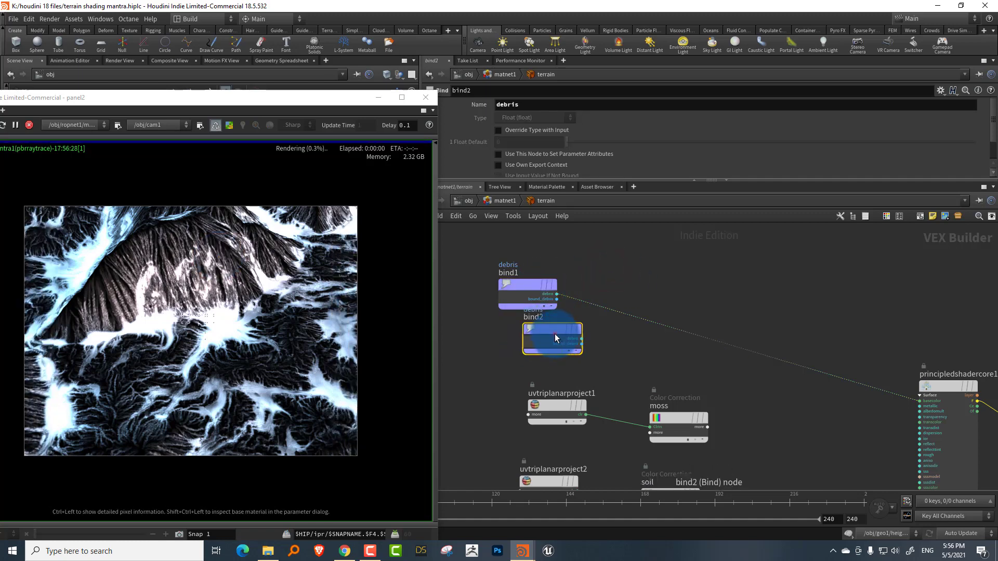
left_click_drag(555, 333, 531, 343)
double_click(528, 110)
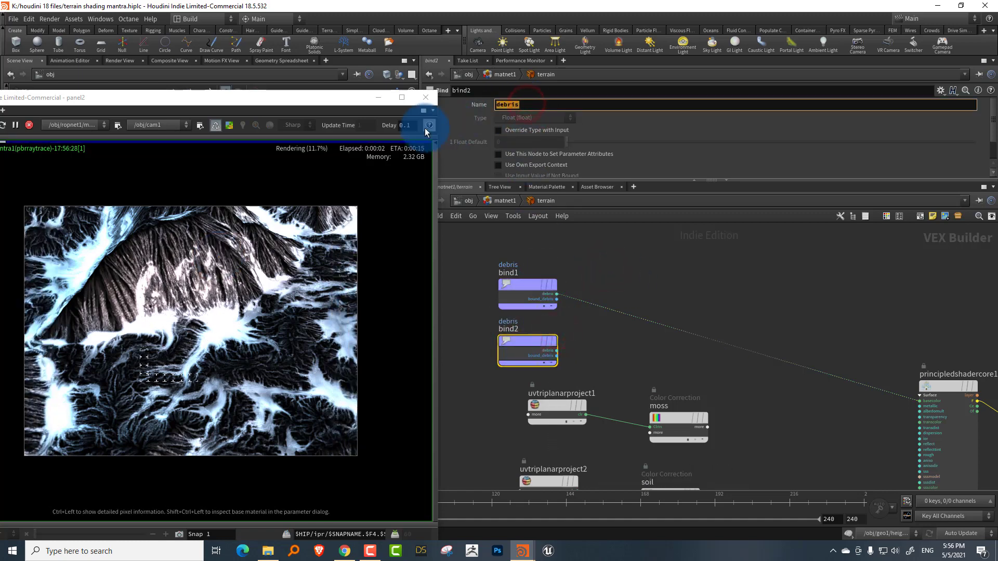
type("slump")
key("Return")
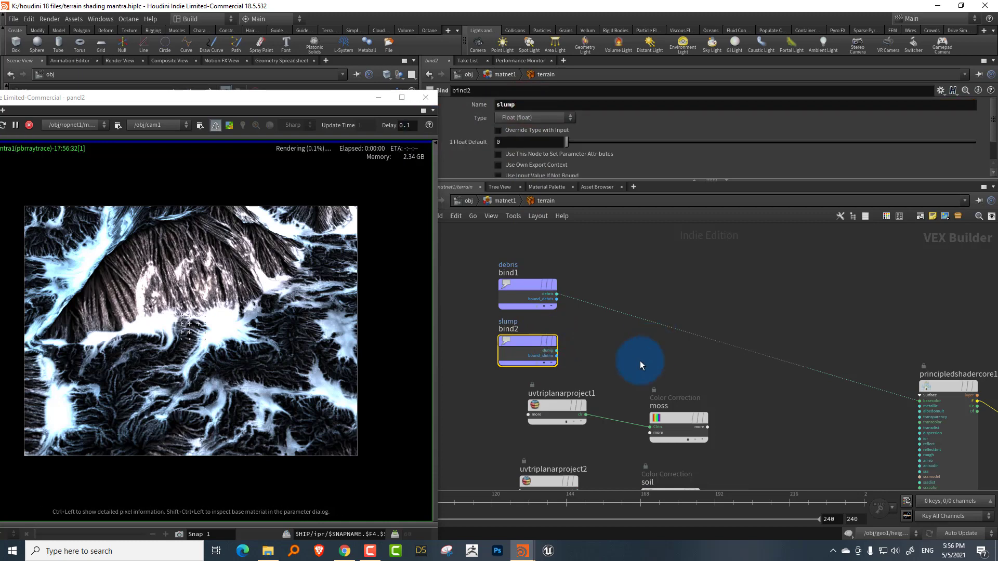
- Connect the slump bind output to the shader's basecolor and move the debris bind node out of the way
left_click(556, 350)
left_click(895, 399)
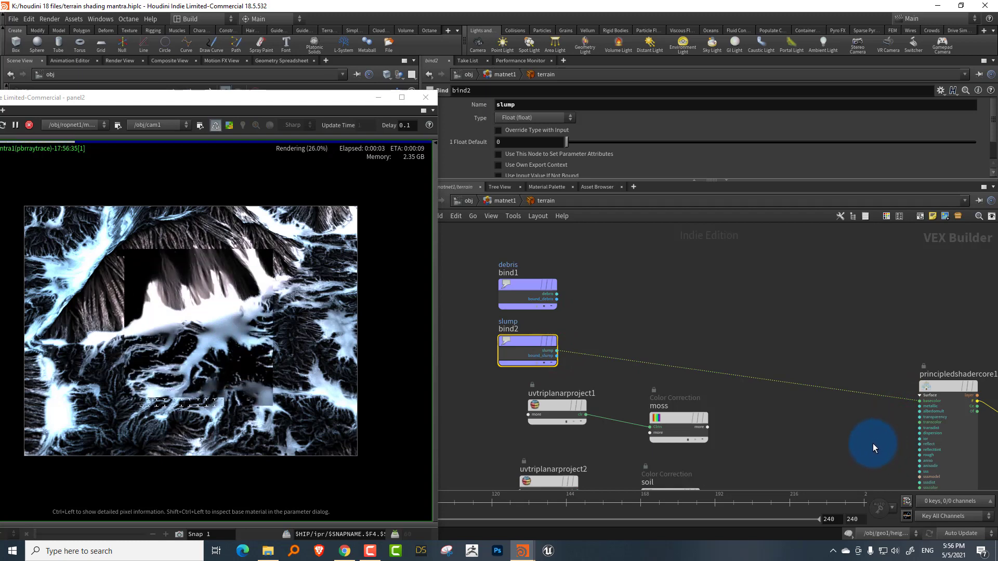
left_click_drag(526, 285, 486, 246)
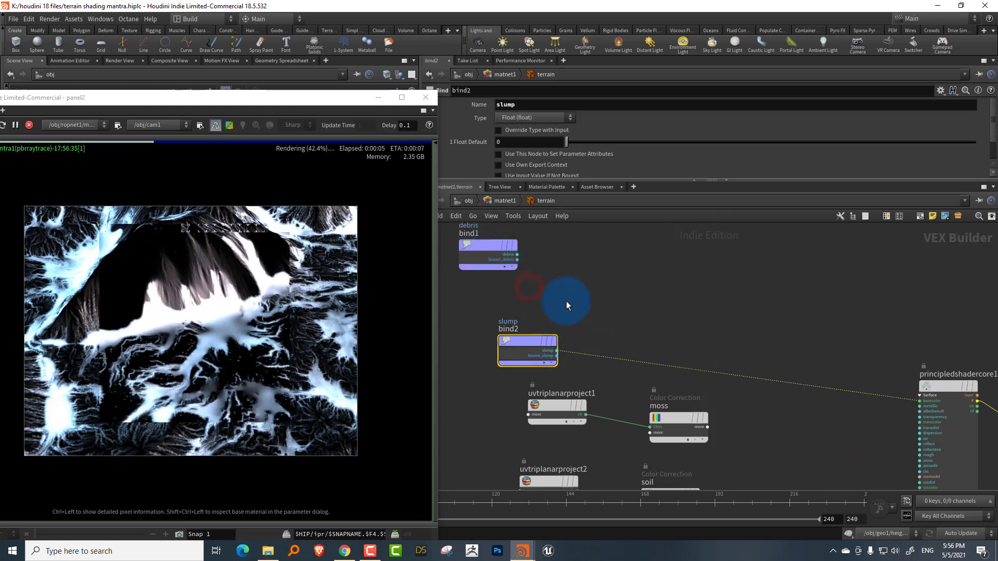
- Add a Color Mix node before the principled shader and connect the slump output to its bias input
left_click(601, 320)
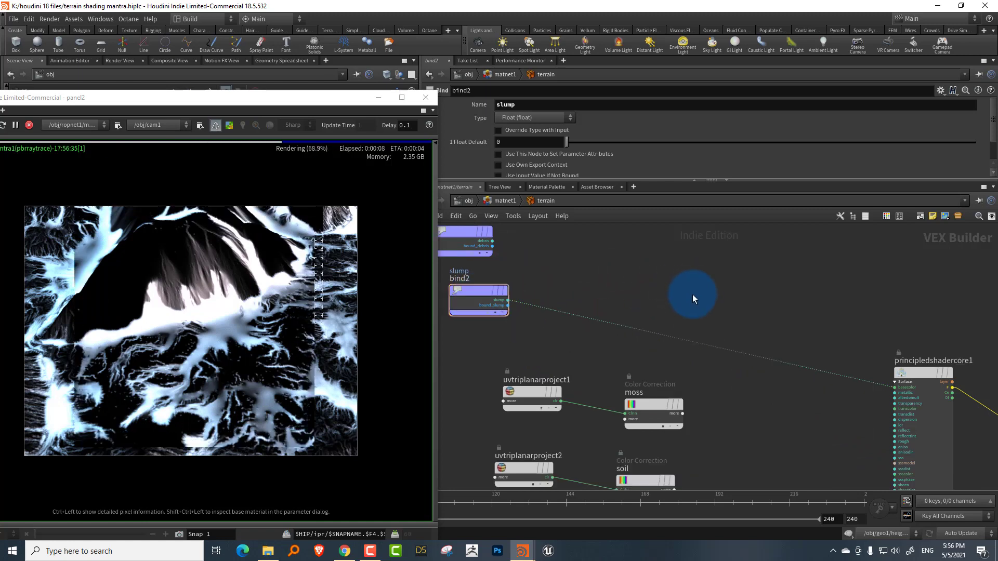
key("Tab")
type("mi")
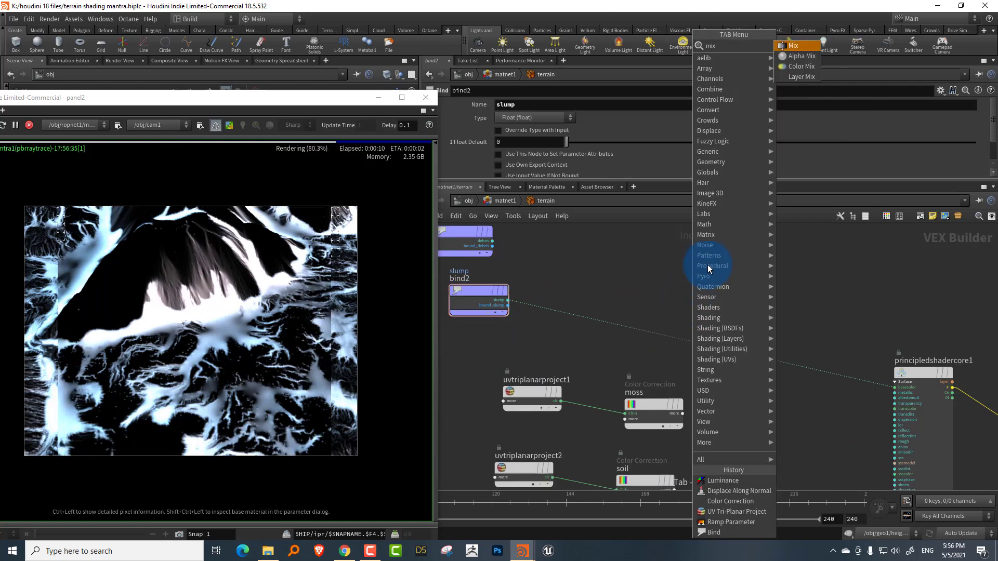
left_click(800, 66)
left_click(755, 306)
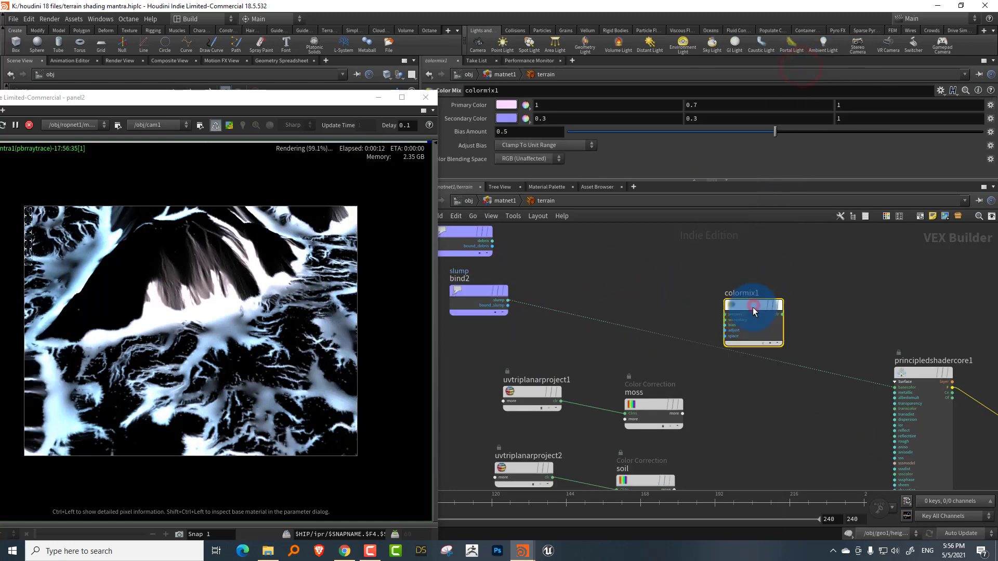
scroll(780, 389, "up", 3)
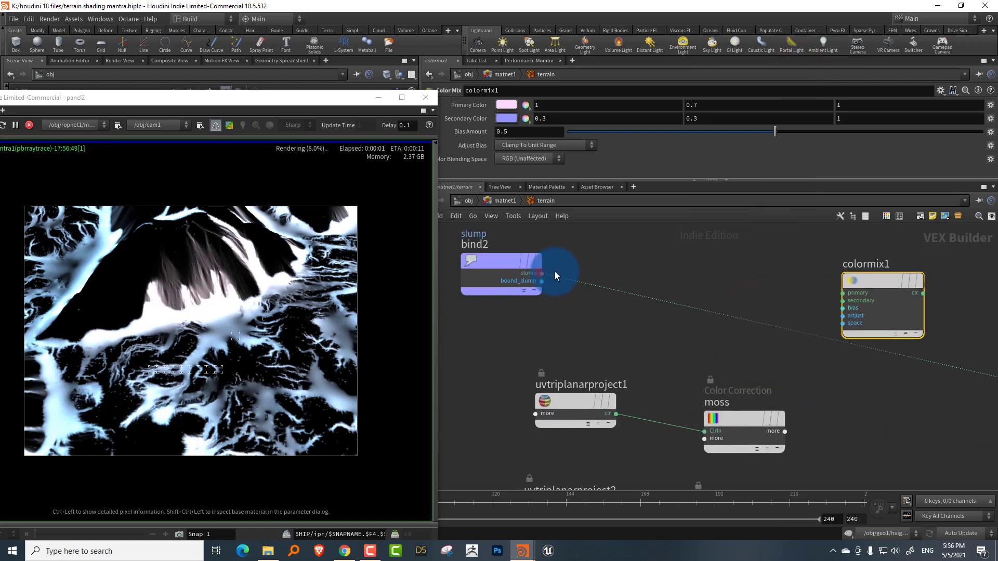
left_click(554, 272)
left_click(821, 308)
- Move the soil projection and color correction above the slump wire, keeping the moss pair below it
middle_click_drag(810, 382, 763, 379)
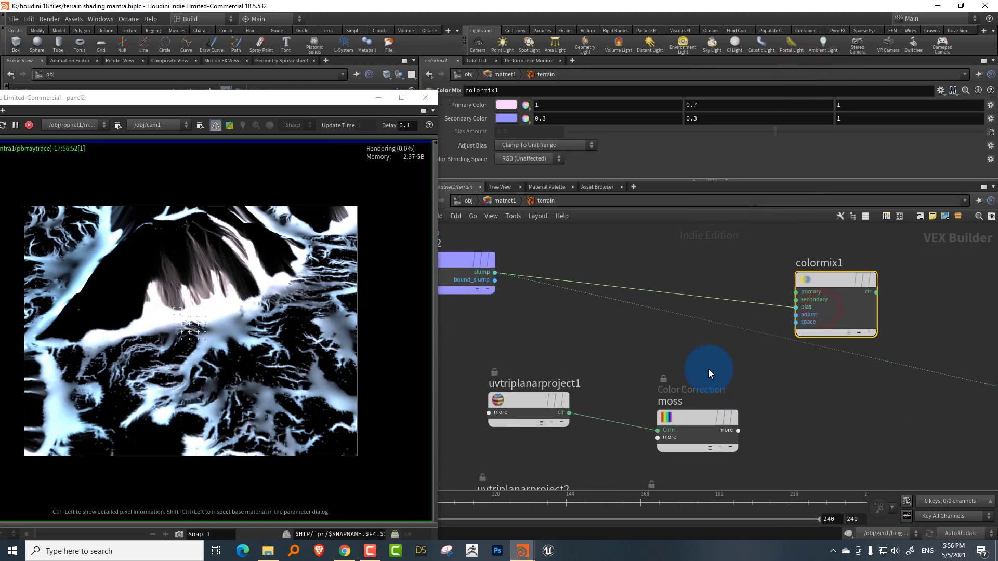
middle_click_drag(801, 340, 813, 254)
left_click_drag(788, 398, 556, 435)
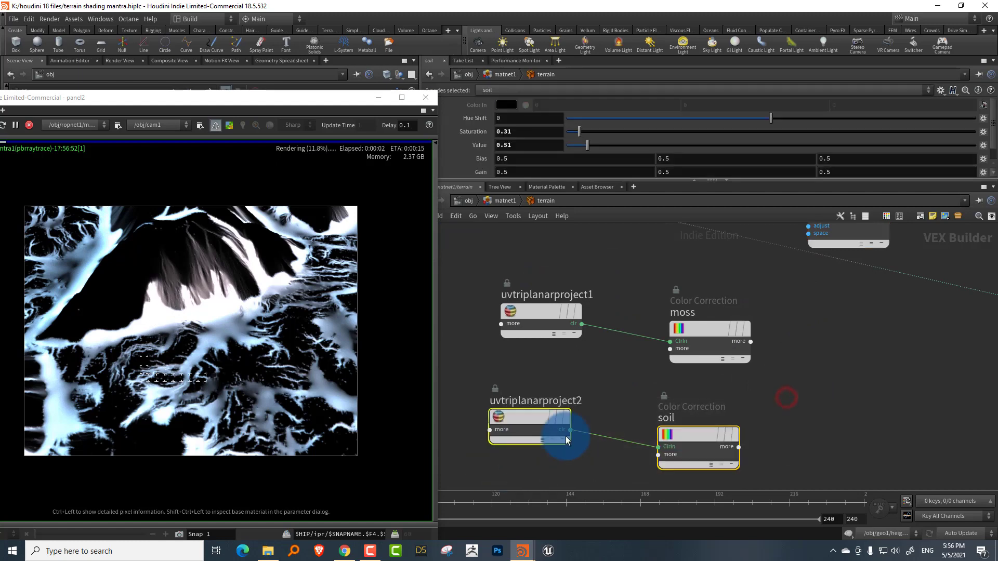
scroll(780, 393, "down", 3)
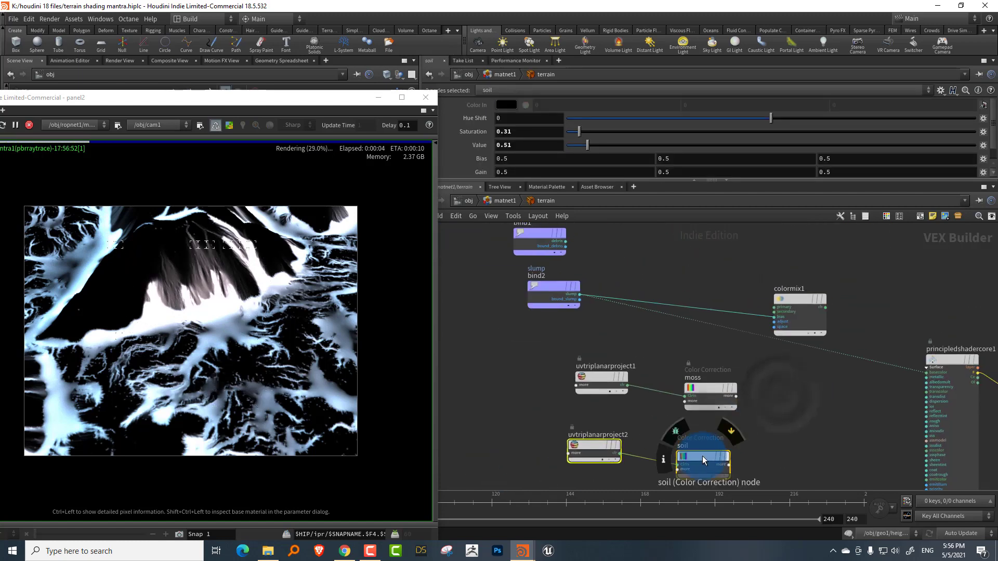
left_click_drag(702, 456, 711, 276)
left_click_drag(721, 348, 601, 410)
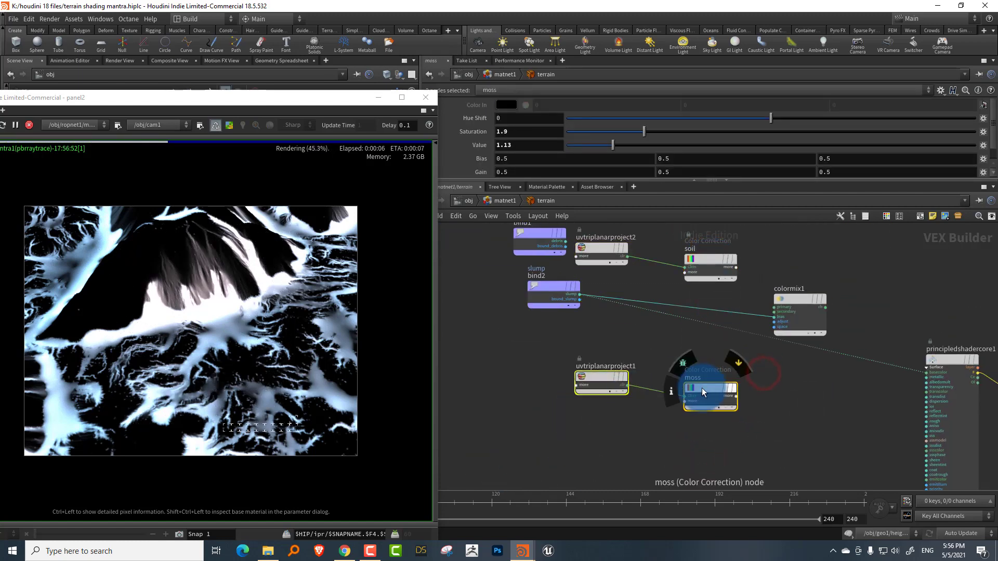
left_click_drag(706, 387, 695, 367)
- Connect the soil color correction to colormix1's primary input and the moss color correction to its secondary input
middle_click_drag(755, 374, 713, 409)
scroll(713, 410, "up", 2)
left_click(708, 234)
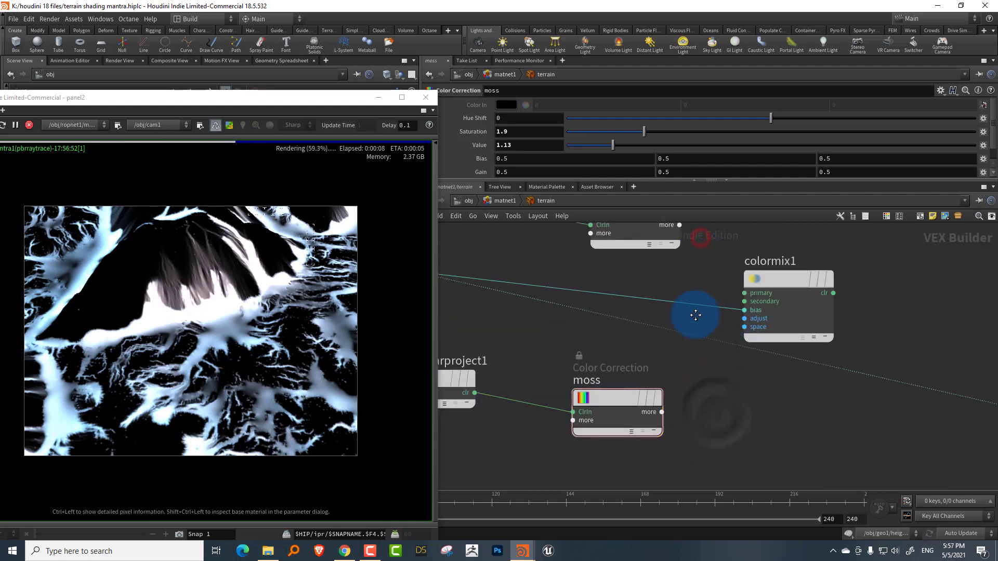
scroll(657, 270, "up", 1)
left_click(665, 276)
left_click(694, 295)
left_click(730, 345)
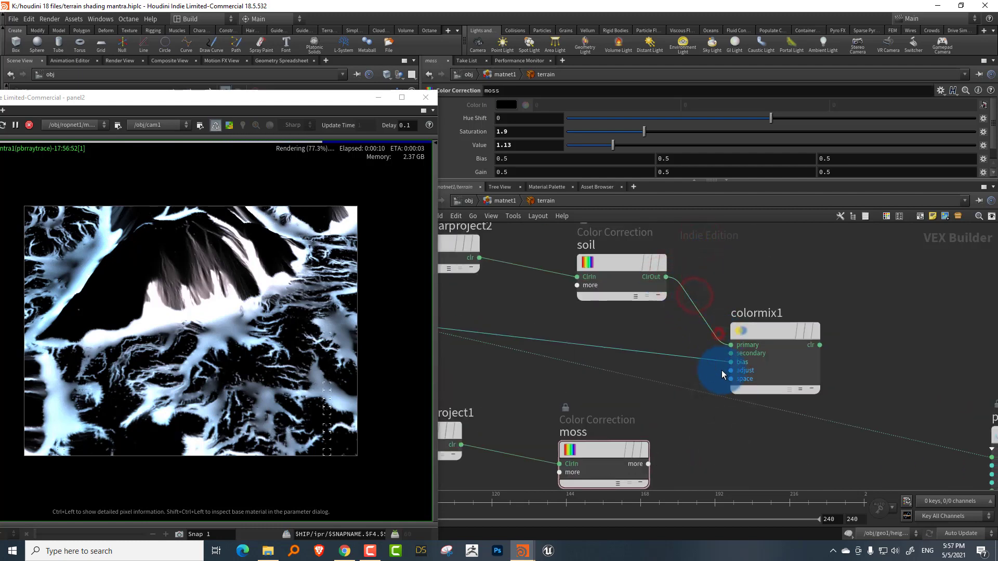
left_click(649, 464)
left_click(668, 480)
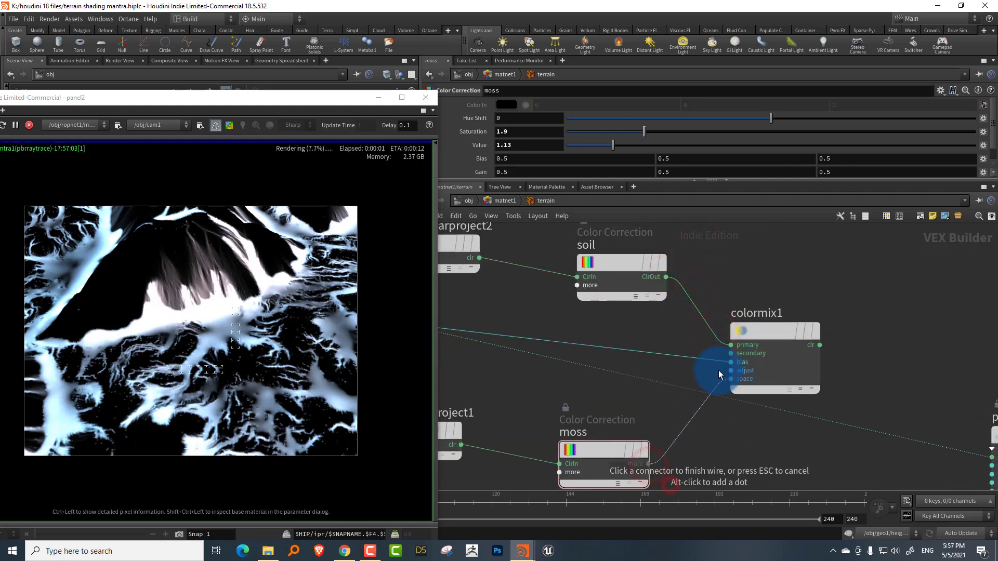
left_click(716, 352)
- Connect the colormix1 output to the basecolor input of principledshadercore1
middle_click_drag(901, 331, 684, 328)
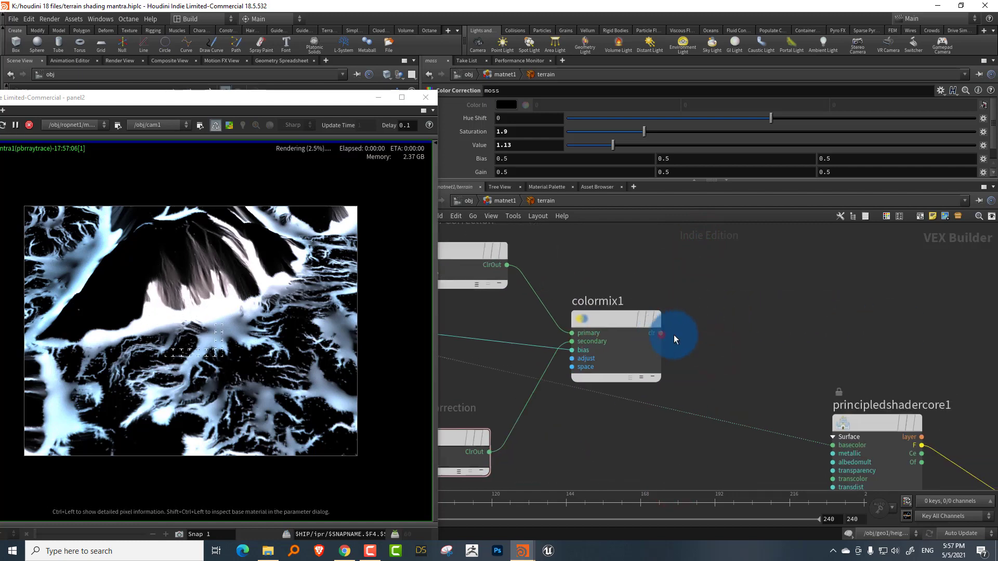
left_click(661, 333)
left_click(808, 439)
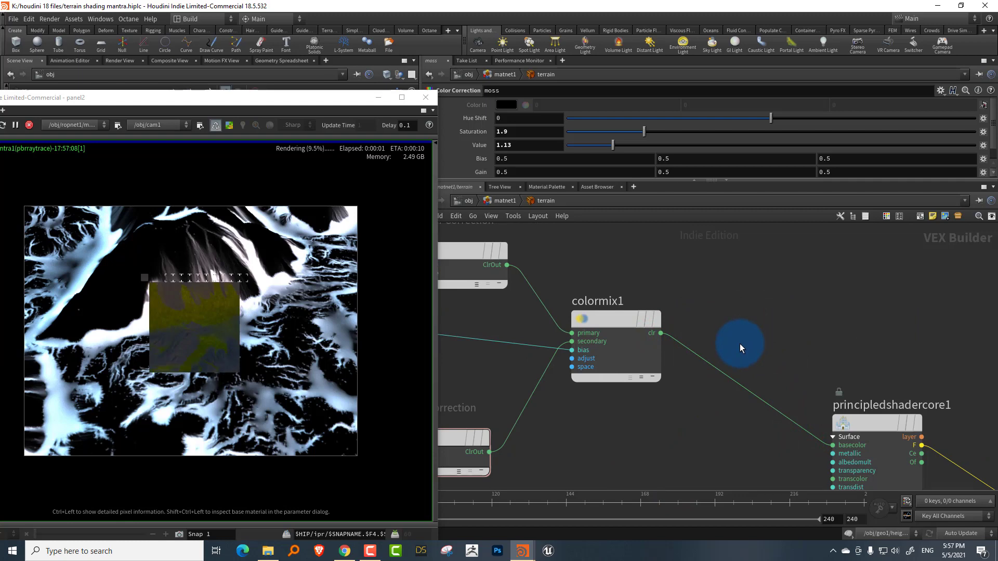
middle_click_drag(588, 257, 802, 295)
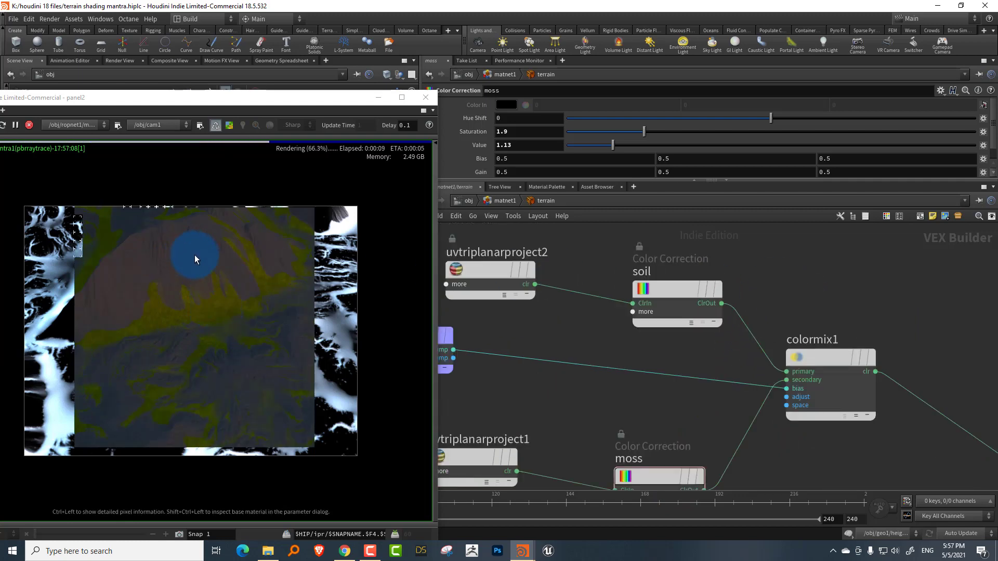
- Move the debris bind node above the soil projection and connect its debris output to colormix1's bias input
middle_click_drag(579, 333, 678, 292)
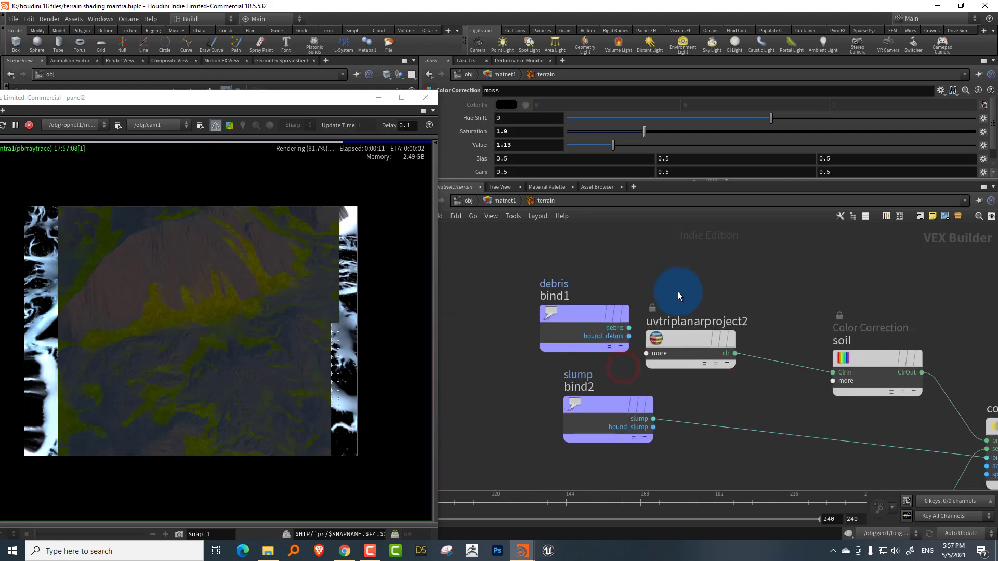
left_click_drag(588, 310, 600, 261)
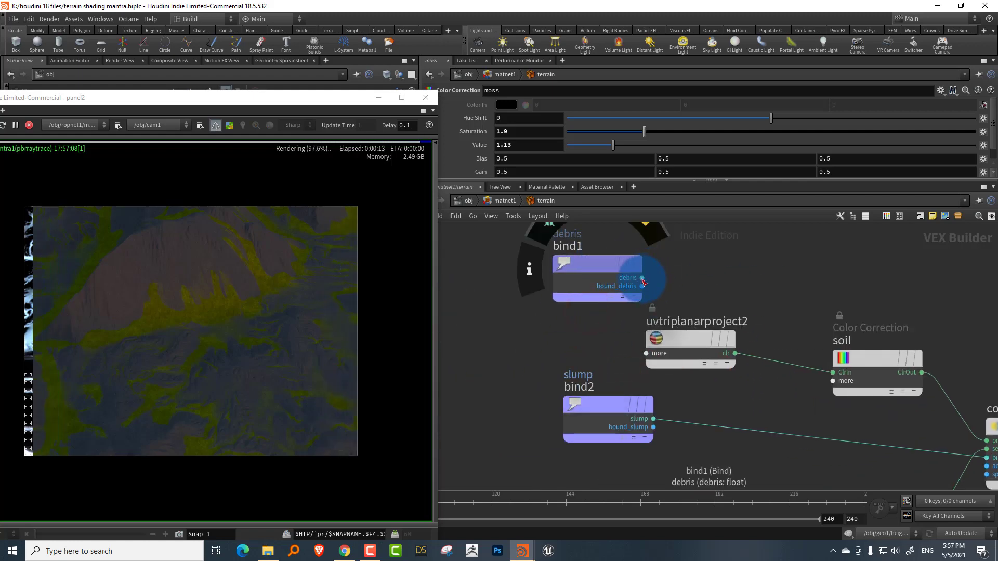
left_click(643, 281)
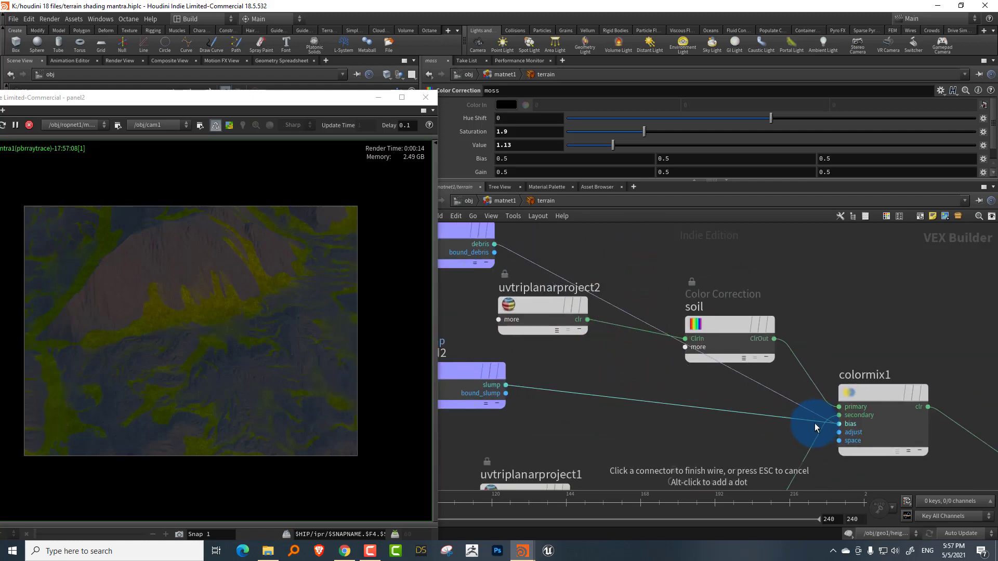
left_click(812, 427)
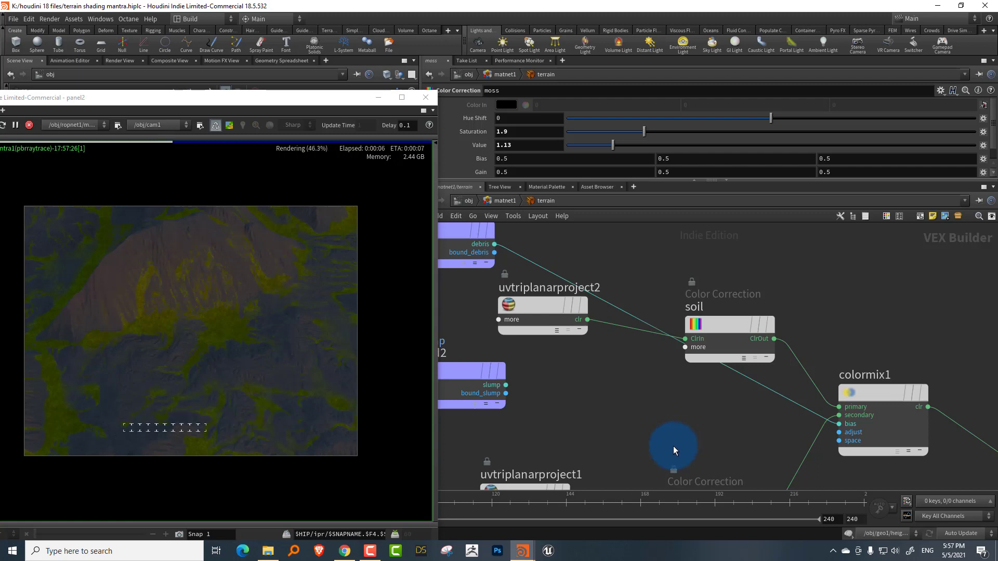
- Move the debris and slump bind nodes clear of the tri-planar projections, stacking debris above slump
middle_click_drag(656, 411, 697, 385)
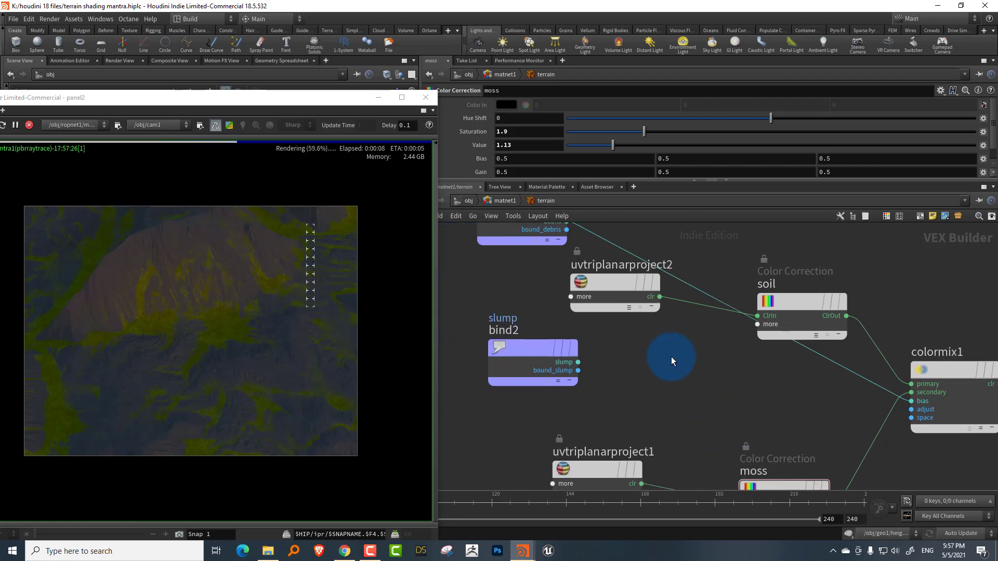
scroll(720, 389, "down", 5)
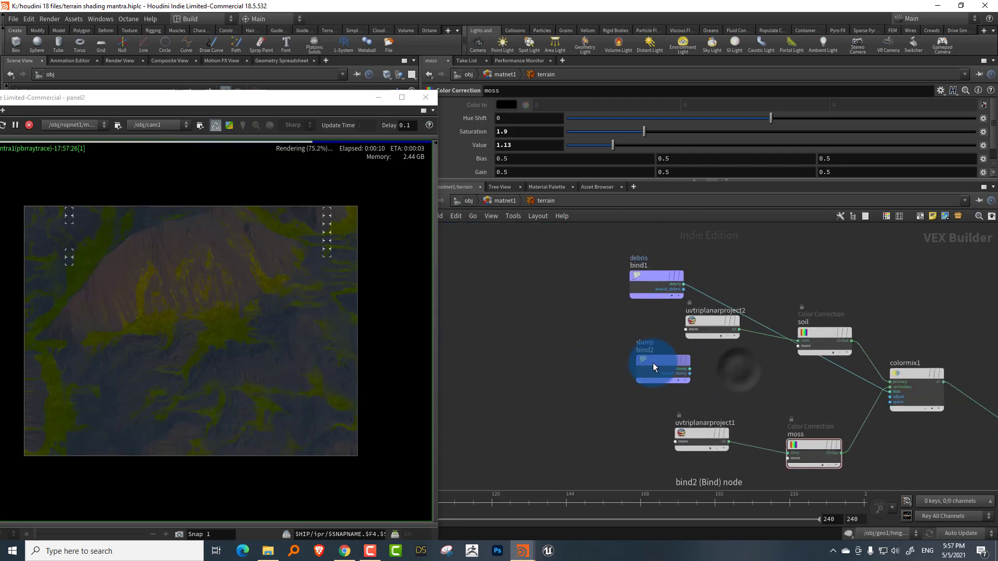
left_click_drag(635, 285, 552, 342)
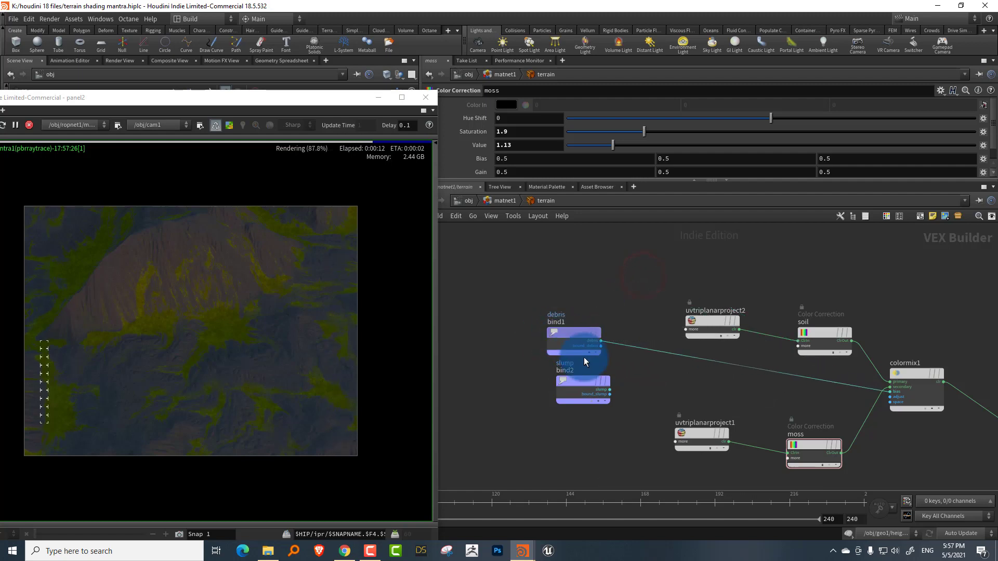
left_click_drag(581, 382, 552, 400)
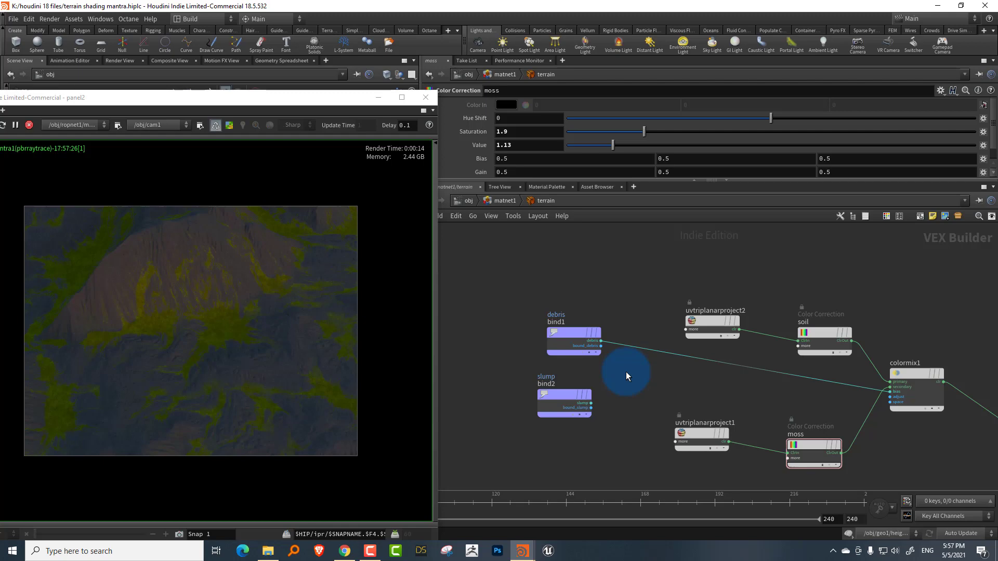
- Add an Add node beside the bind nodes and connect the debris and slump outputs to its first two inputs
scroll(637, 364, "up", 2)
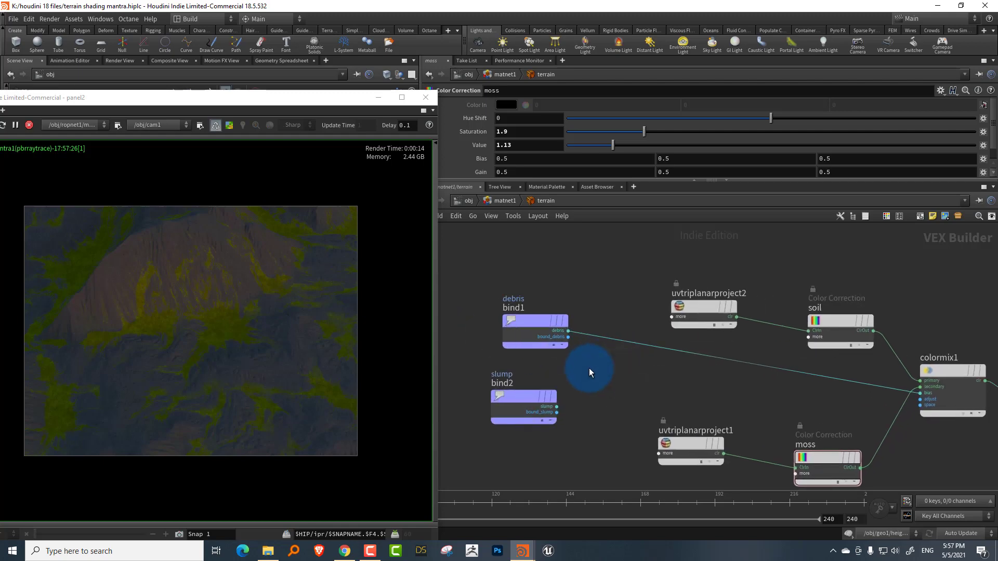
key("Tab")
type("add")
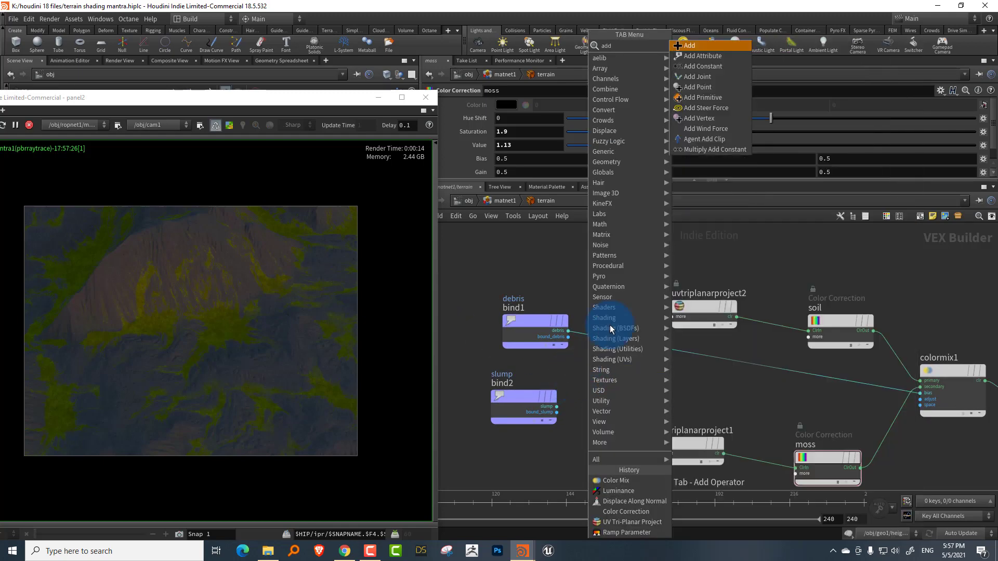
left_click(700, 47)
left_click(632, 369)
scroll(610, 331, "up", 2)
left_click(554, 331)
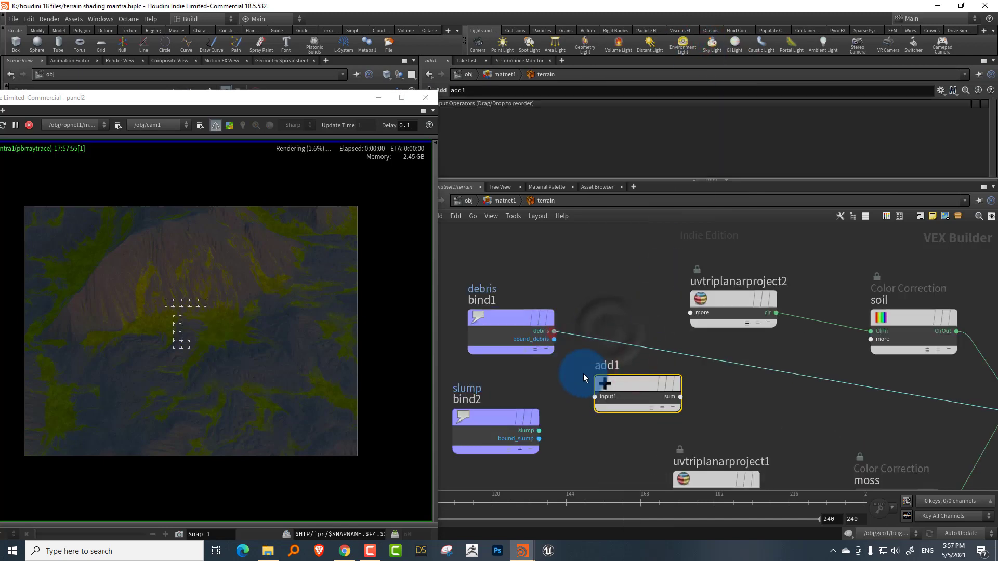
left_click(595, 396)
left_click(538, 431)
left_click(594, 405)
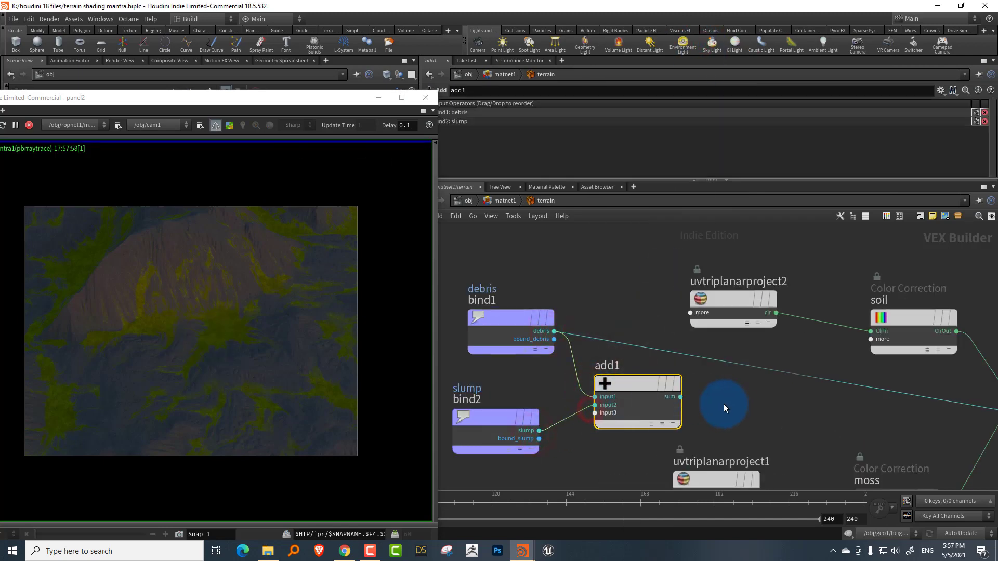
- Add a Clamp node fed by add1's sum and connect its output to colormix1's bias input
key("Tab")
type("cla")
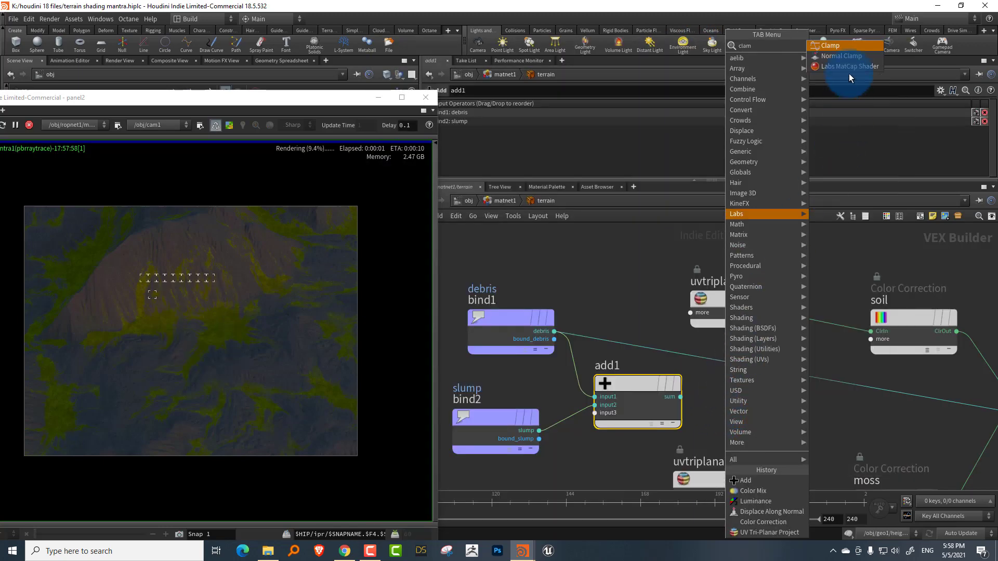
left_click(845, 45)
left_click(756, 397)
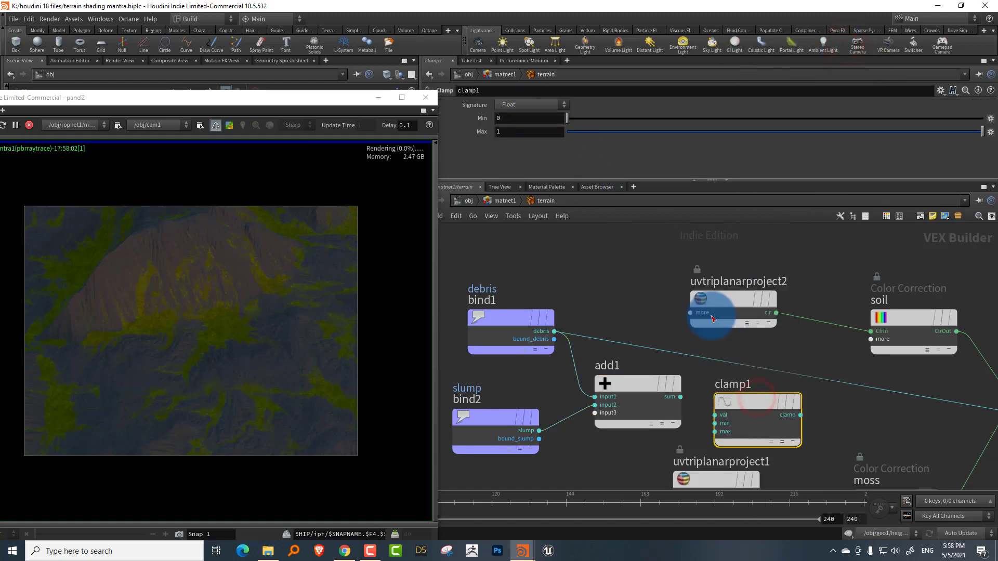
left_click(681, 397)
left_click(714, 414)
middle_click_drag(824, 406, 632, 367)
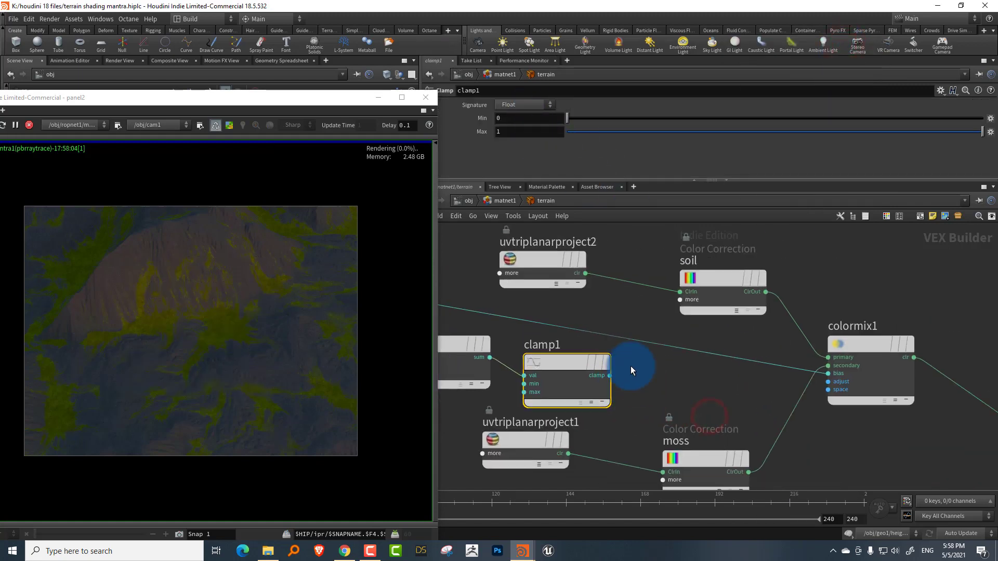
left_click(609, 375)
left_click(812, 375)
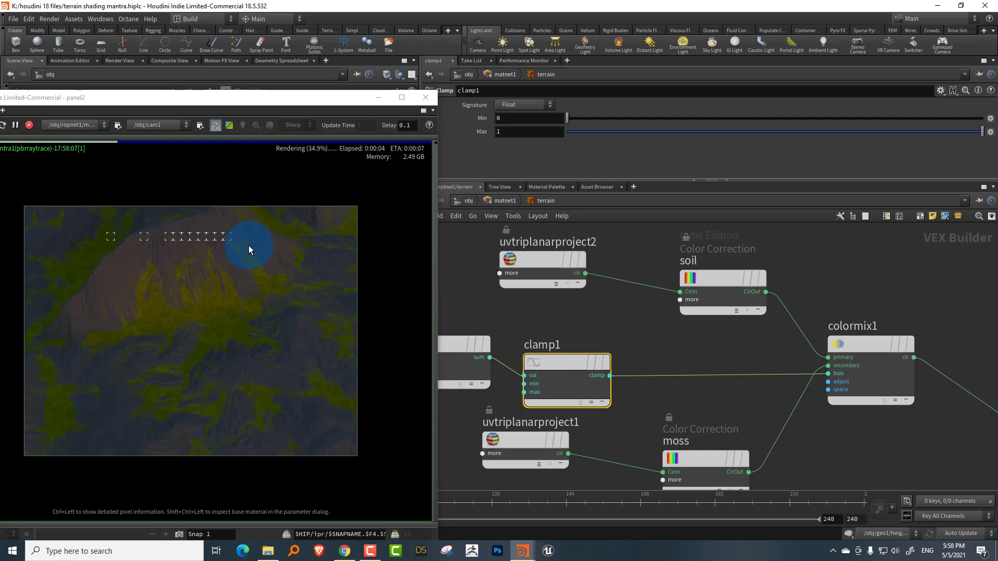
- Insert a Fit Range node between the debris output and add1's first input, with Source Max set to 0.279
middle_click_drag(478, 301, 720, 287)
left_click_drag(551, 266, 482, 260)
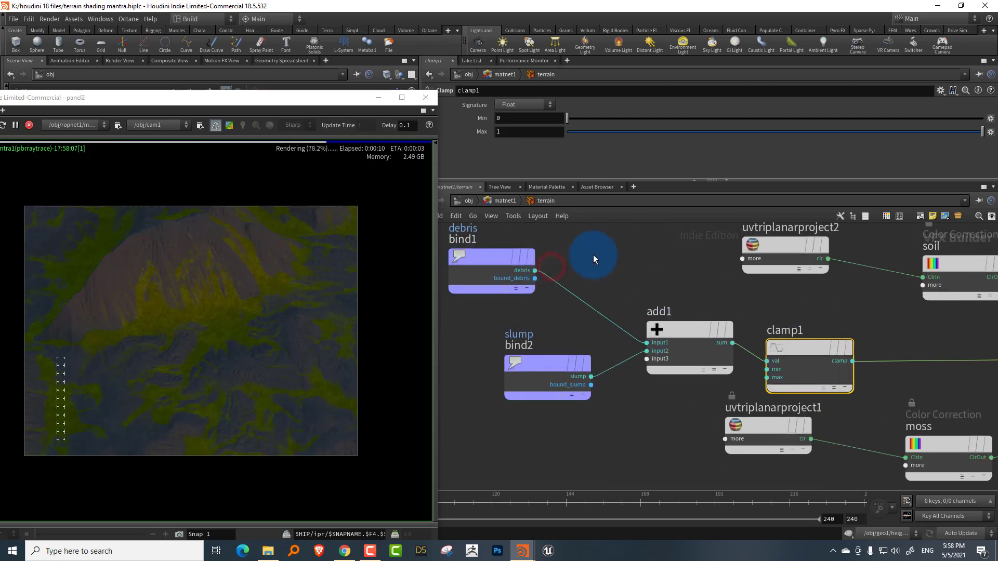
key("Tab")
type("fit")
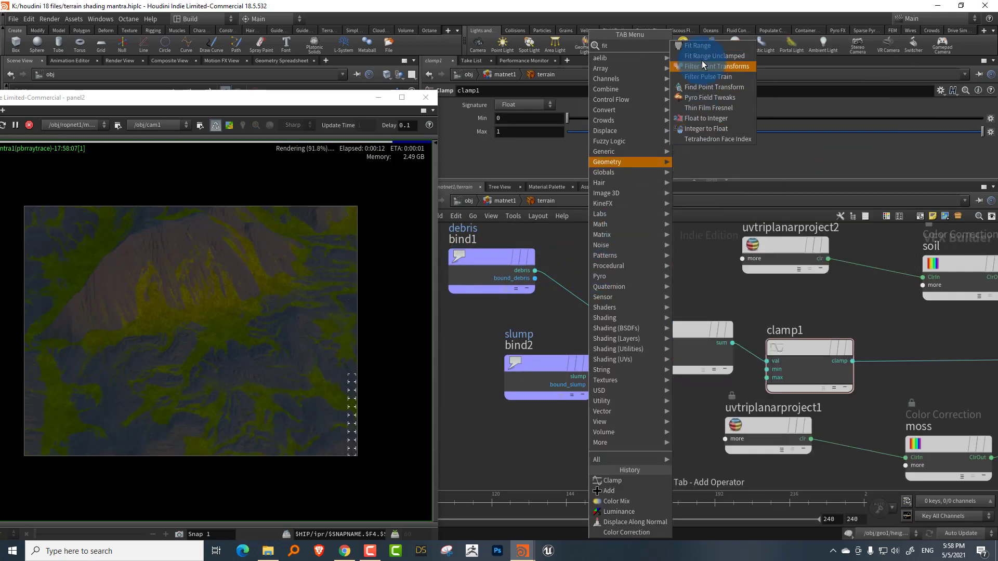
left_click(714, 44)
left_click(578, 289)
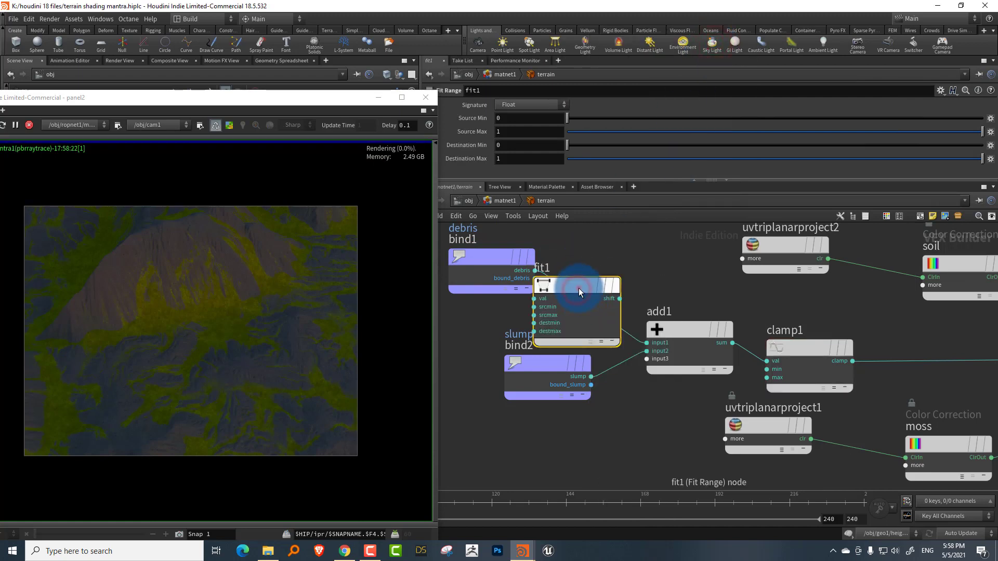
left_click(684, 131)
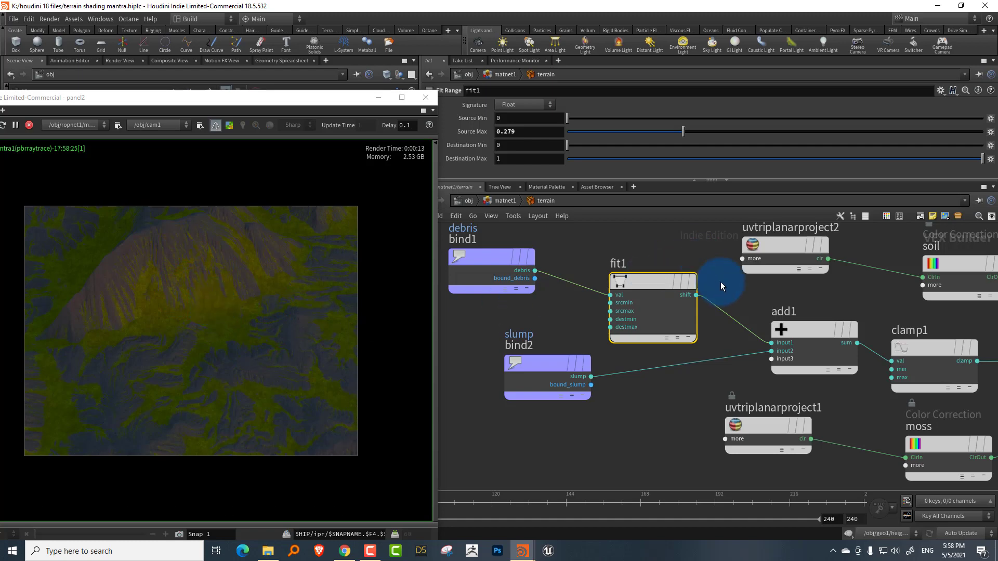
- Move the soil and moss projection and color correction pairs above the add and clamp mask nodes
scroll(720, 282, "down", 5)
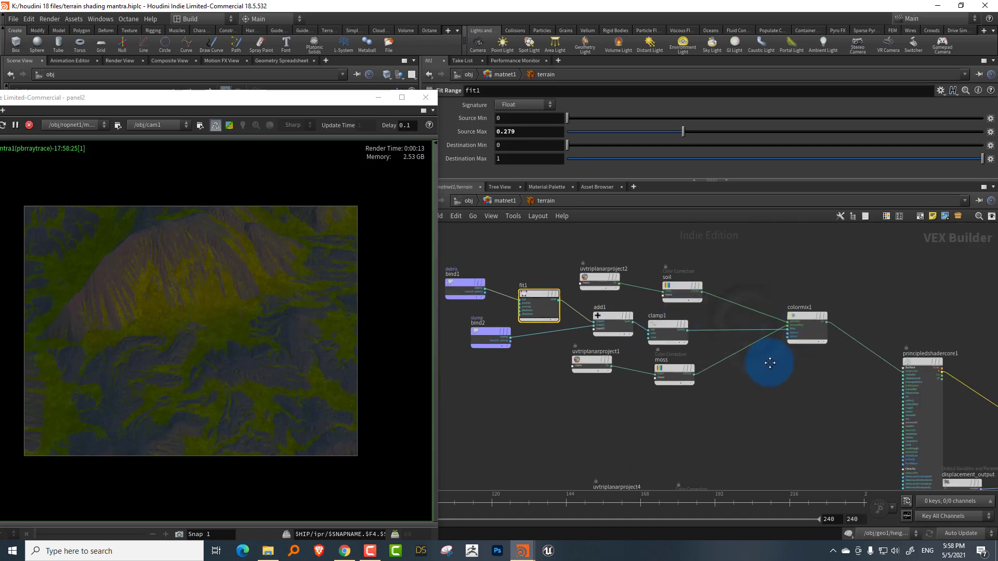
scroll(723, 335, "up", 4)
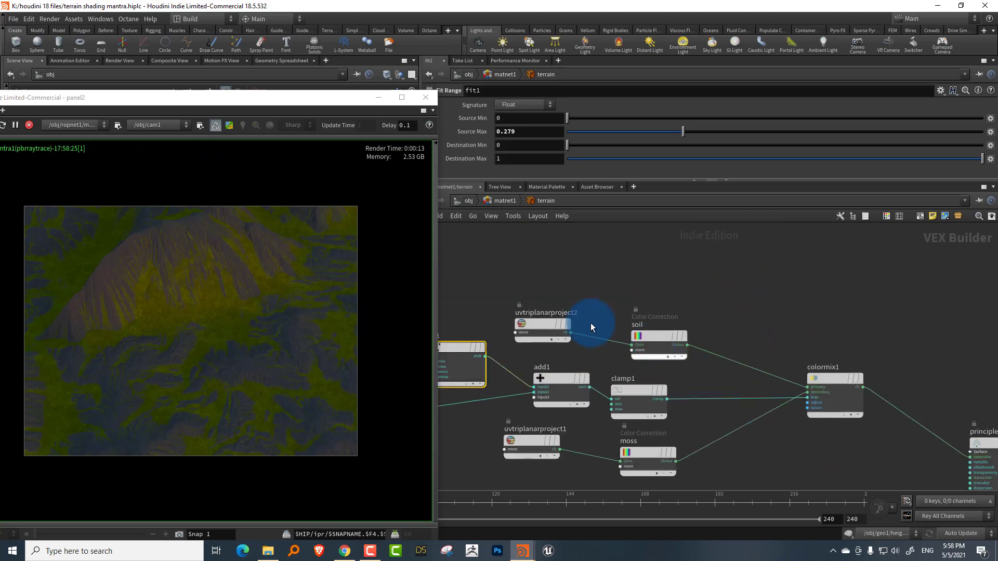
left_click_drag(524, 286, 671, 295)
left_click_drag(559, 431, 655, 391)
left_click_drag(654, 391, 661, 264)
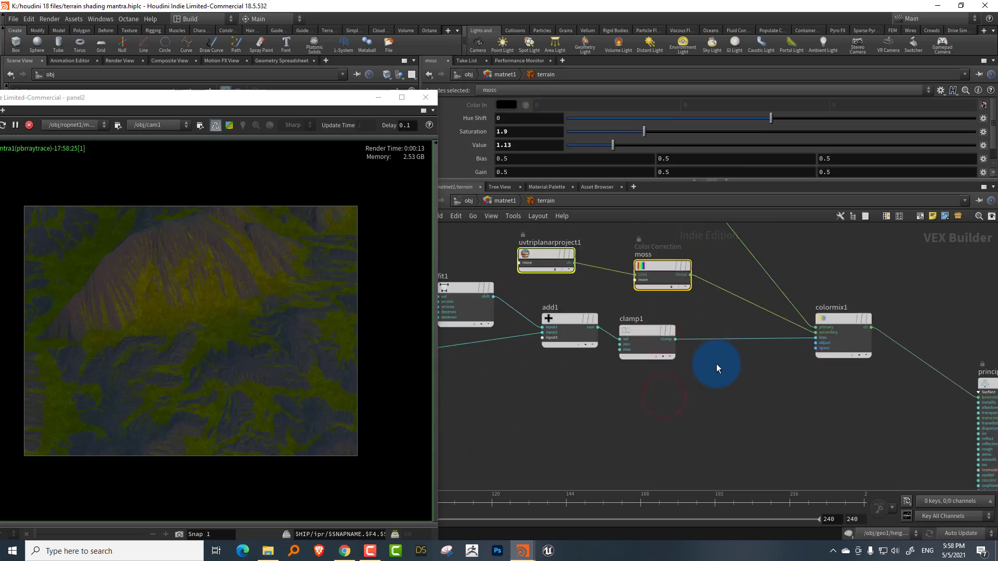
- Add a Mix node below colormix1 and set its Input 2 to 0.476
middle_click_drag(716, 364, 653, 379)
middle_click_drag(748, 385, 683, 338)
scroll(667, 375, "up", 1)
middle_click_drag(666, 376, 681, 363)
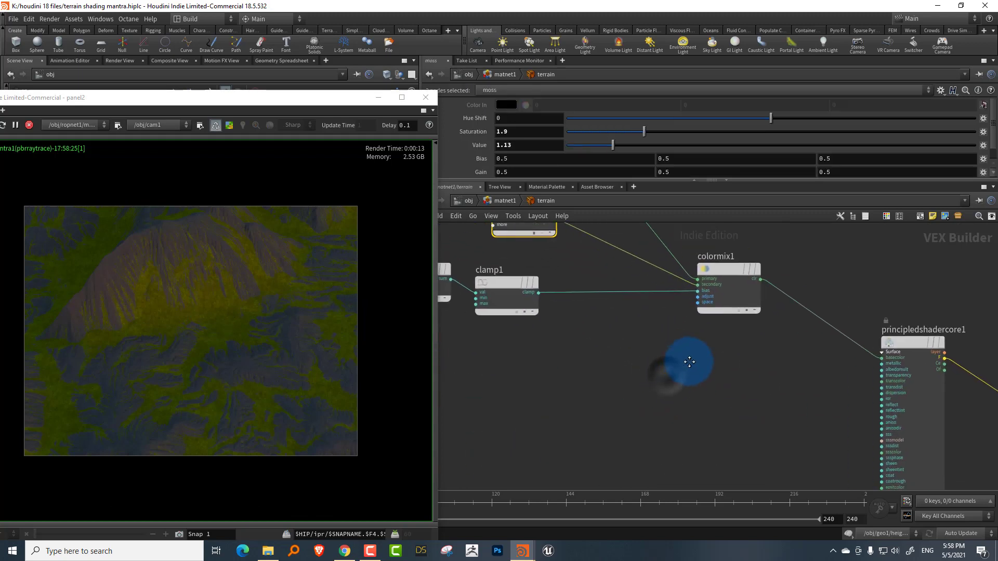
key("Tab")
type("mi")
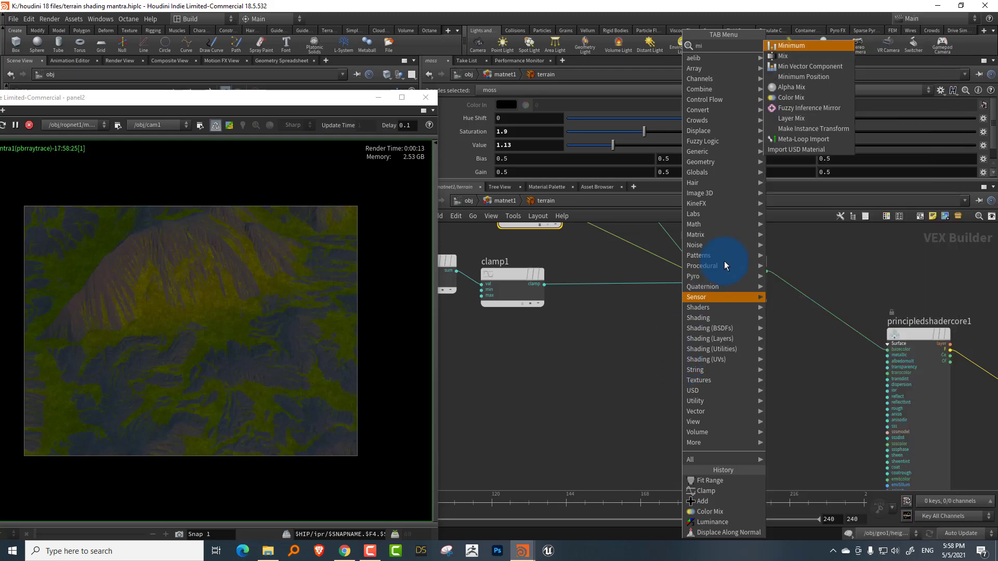
left_click(800, 48)
left_click(763, 286)
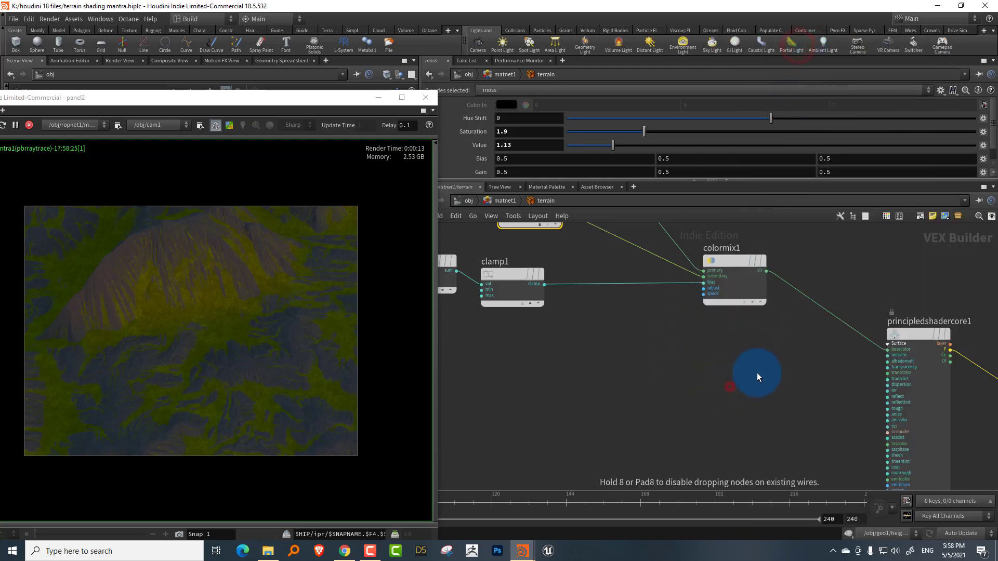
left_click(747, 429)
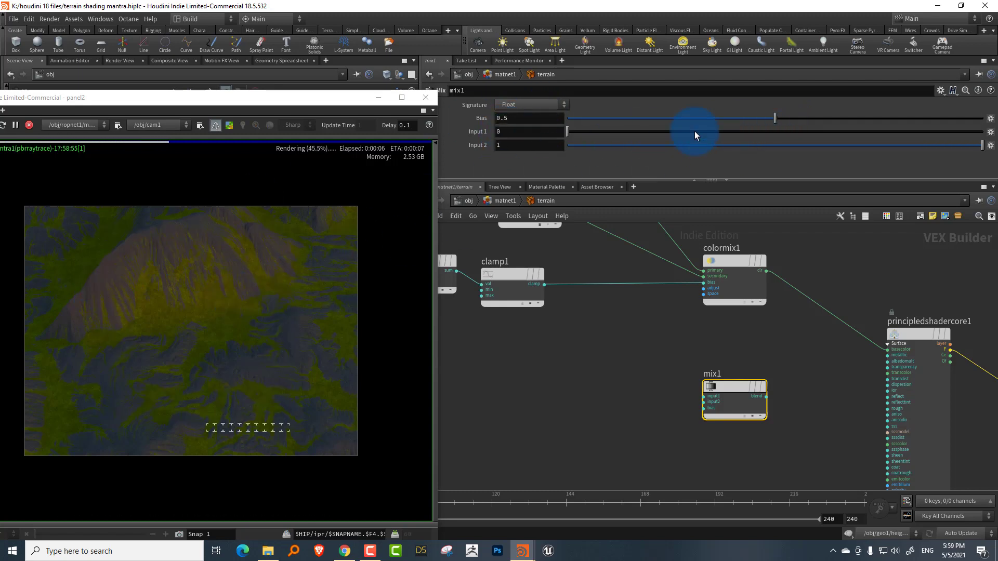
left_click(753, 145)
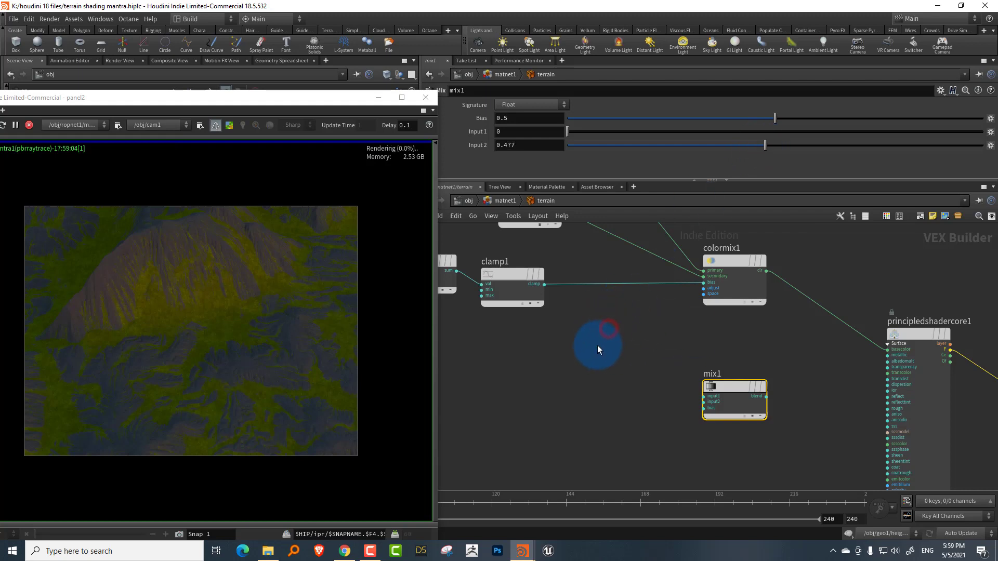
- Connect clamp1's output to mix1's bias and mix1's blend output to the reflect input of principledshadercore1
scroll(603, 302, "up", 2)
left_click(587, 266)
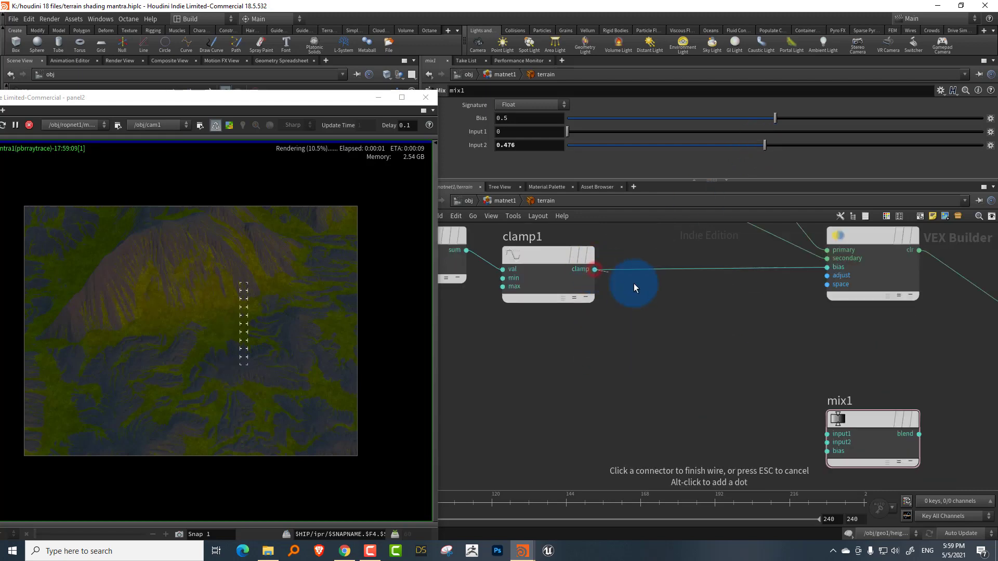
left_click(712, 409)
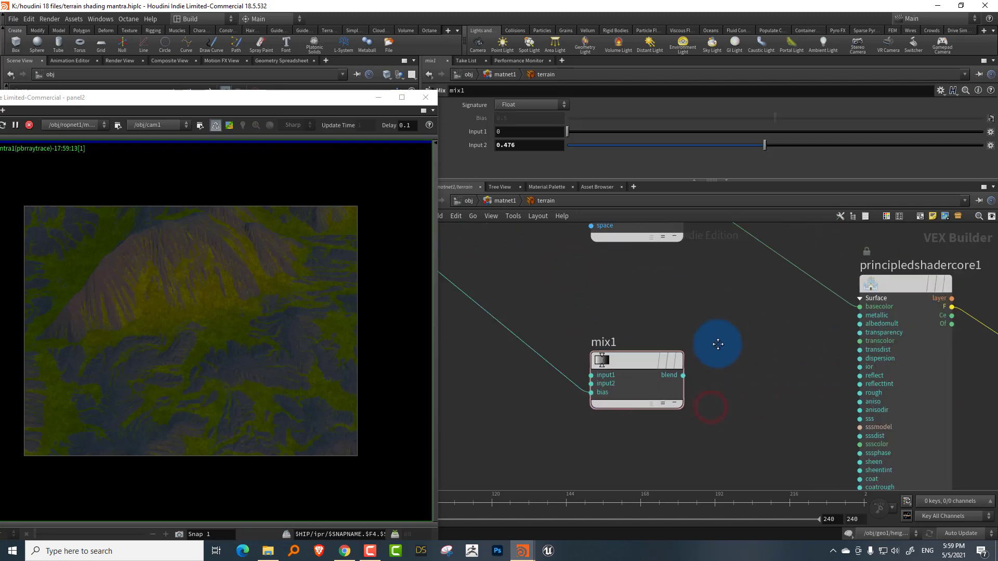
left_click(599, 377)
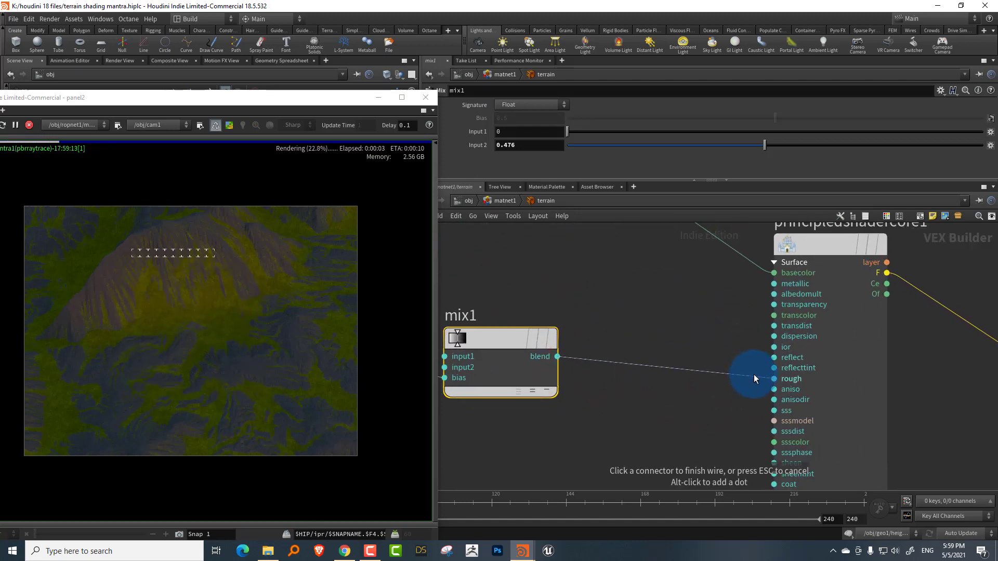
left_click(760, 363)
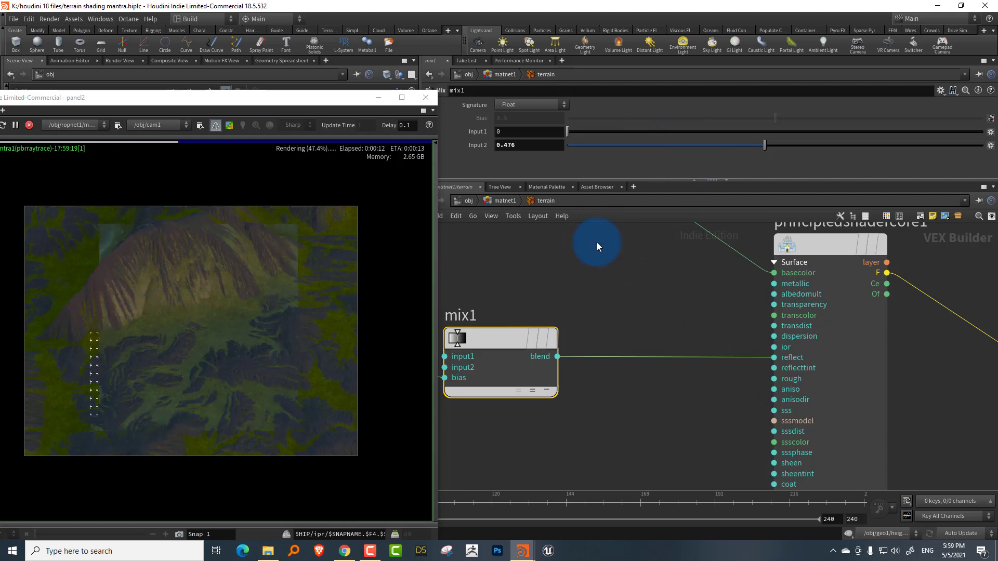
- Move mix1 upward and place a duplicate of it below, keeping the copy's bias wired to the clamped mask
middle_click_drag(597, 243, 674, 244)
middle_click_drag(680, 301, 715, 331)
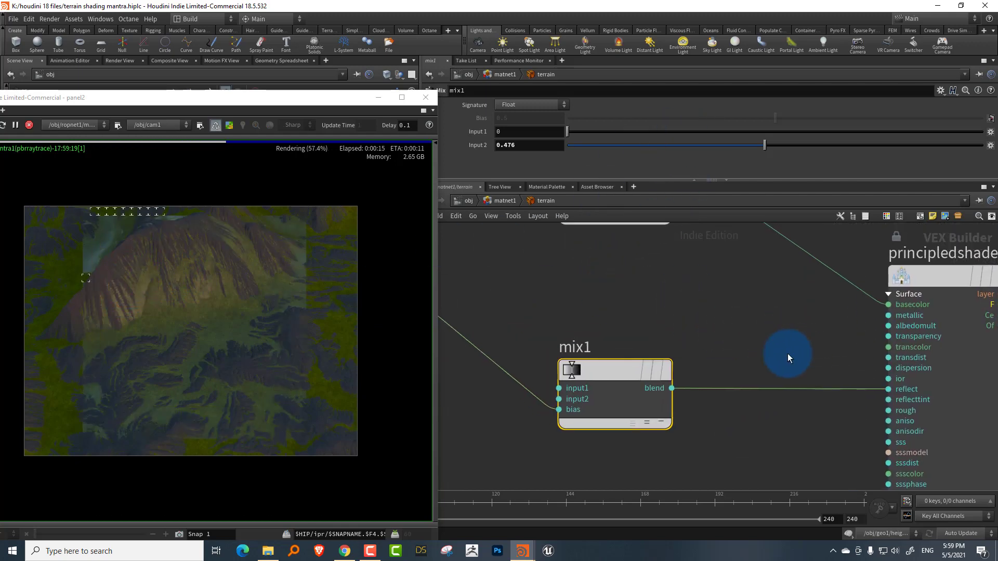
mouse_move(619, 378)
left_click_drag(619, 377, 640, 322)
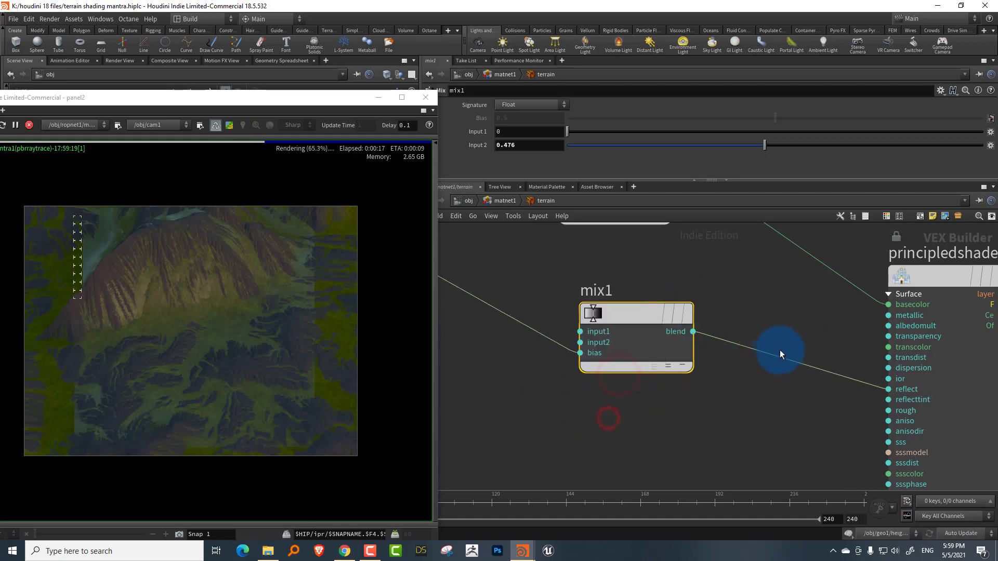
key("ctrl+c")
key("ctrl+v")
left_click_drag(781, 351, 669, 438)
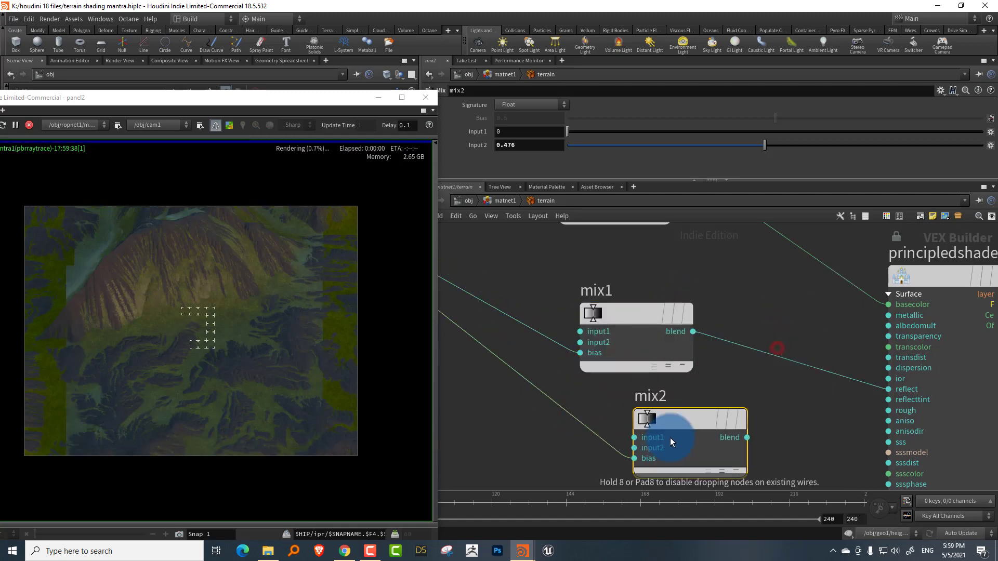
- Set mix2's Input 1 to 0.99 and Input 2 to 0.116, and connect its blend output to principledshadercore1's rough input
middle_click_drag(758, 388, 709, 350)
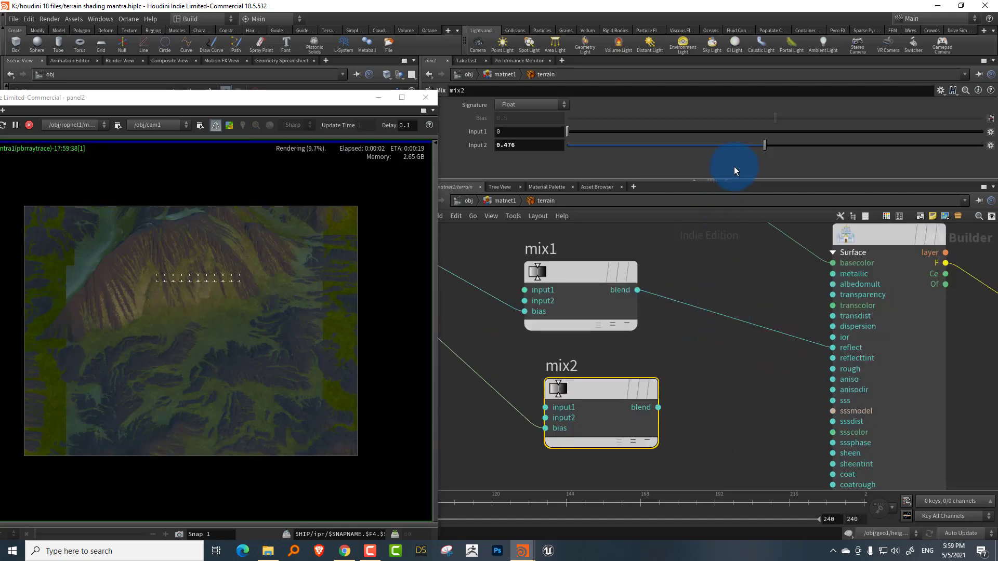
left_click(978, 131)
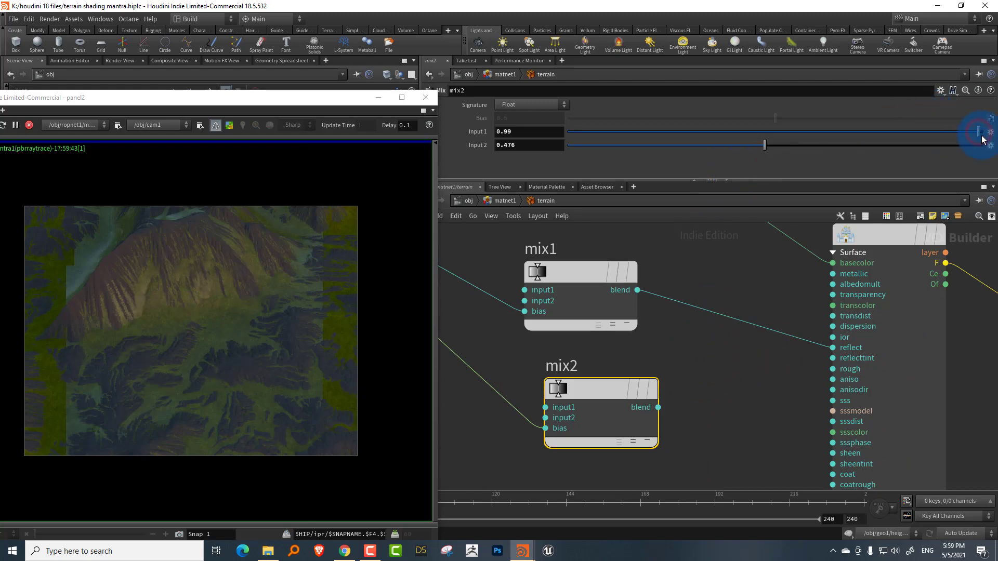
left_click(676, 145)
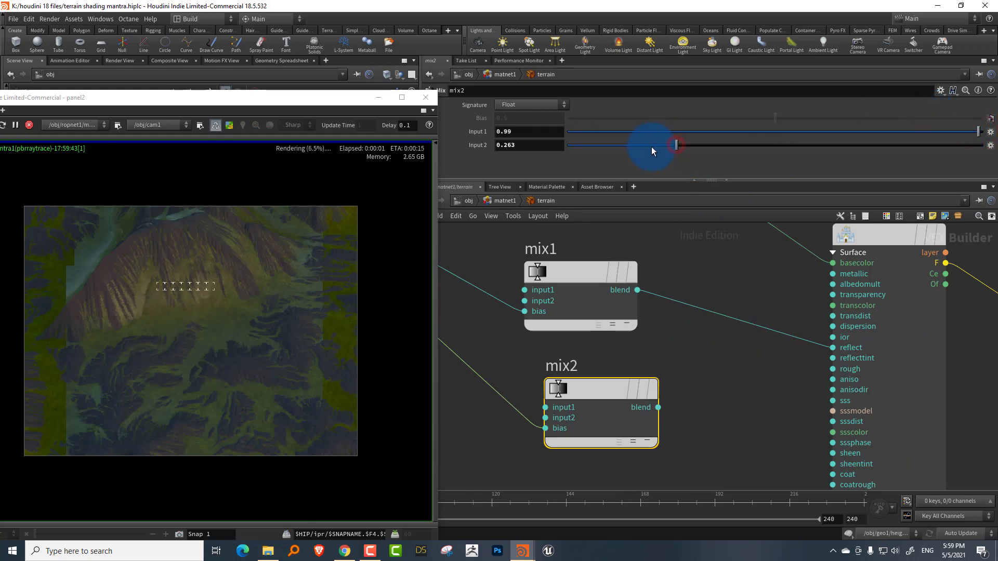
left_click(617, 146)
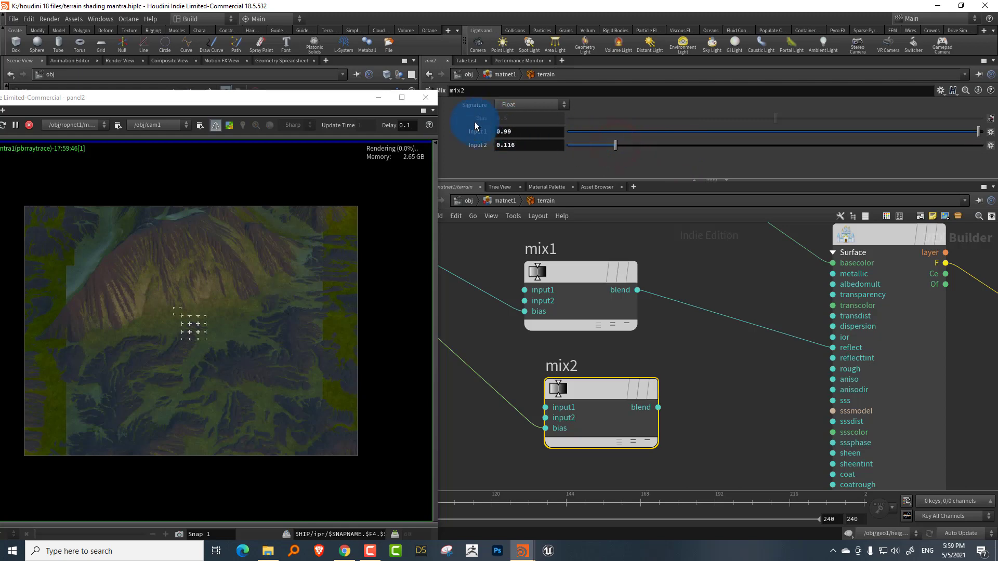
left_click(658, 408)
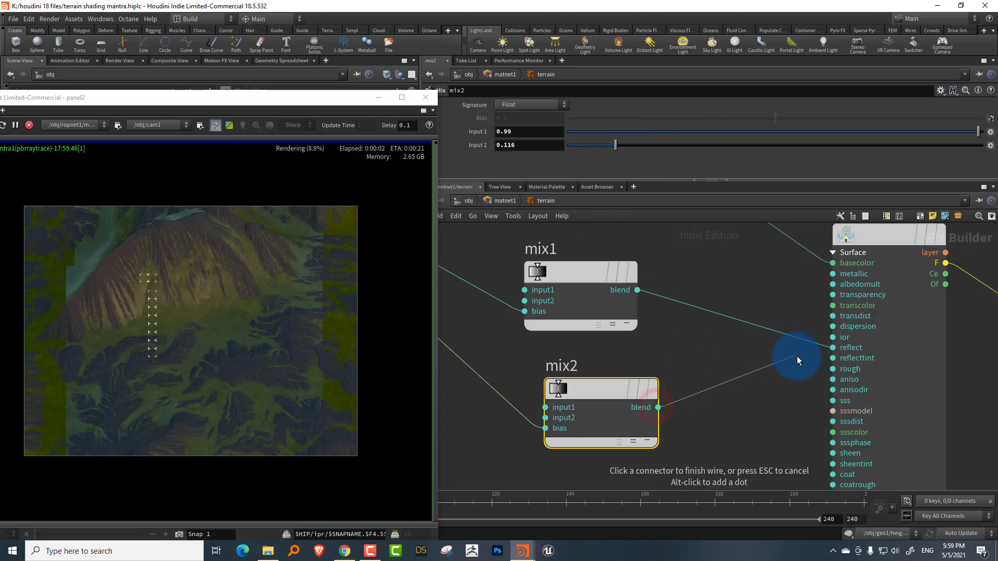
left_click(811, 369)
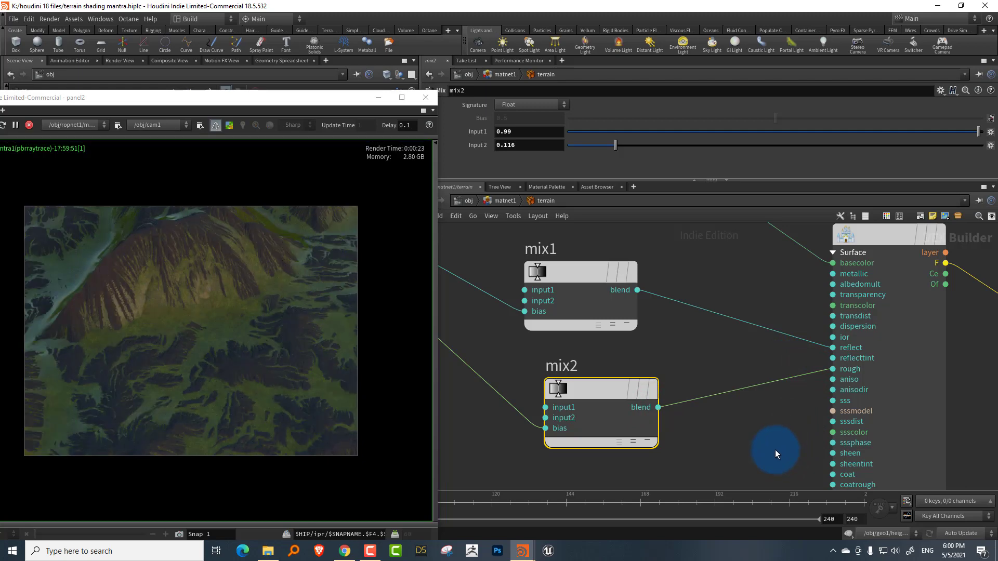
- Spread mix1 and mix2 apart and add a Color Mix node between them
middle_click_drag(715, 357, 700, 351)
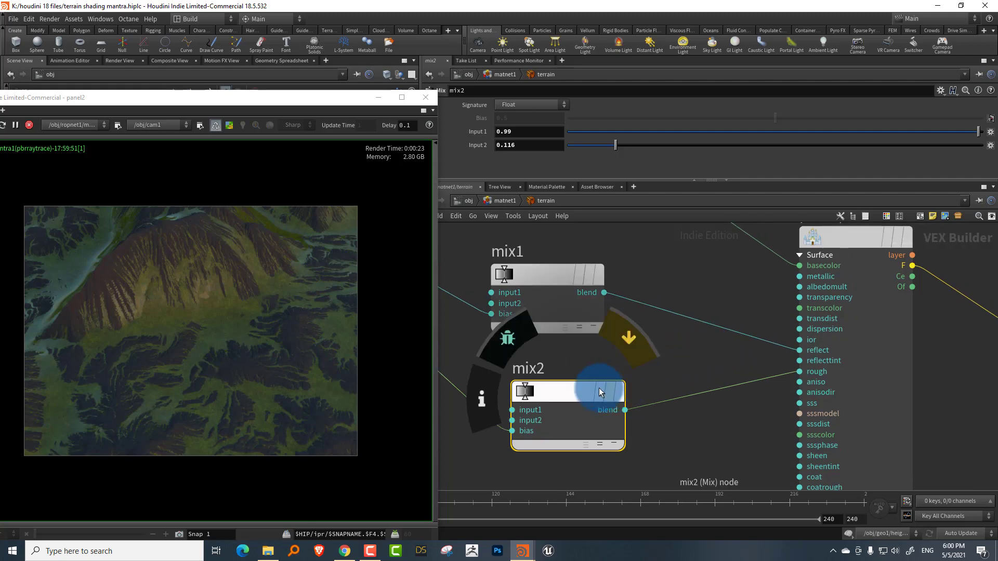
left_click_drag(577, 392, 557, 427)
left_click_drag(672, 265, 561, 338)
middle_click_drag(613, 357, 655, 347)
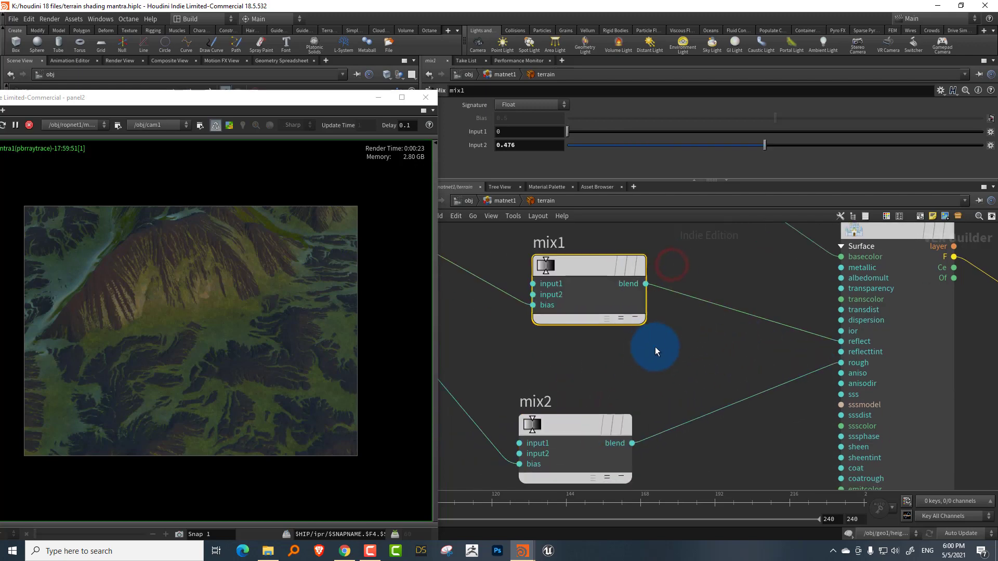
key("Tab")
type("c")
mouse_move(638, 353)
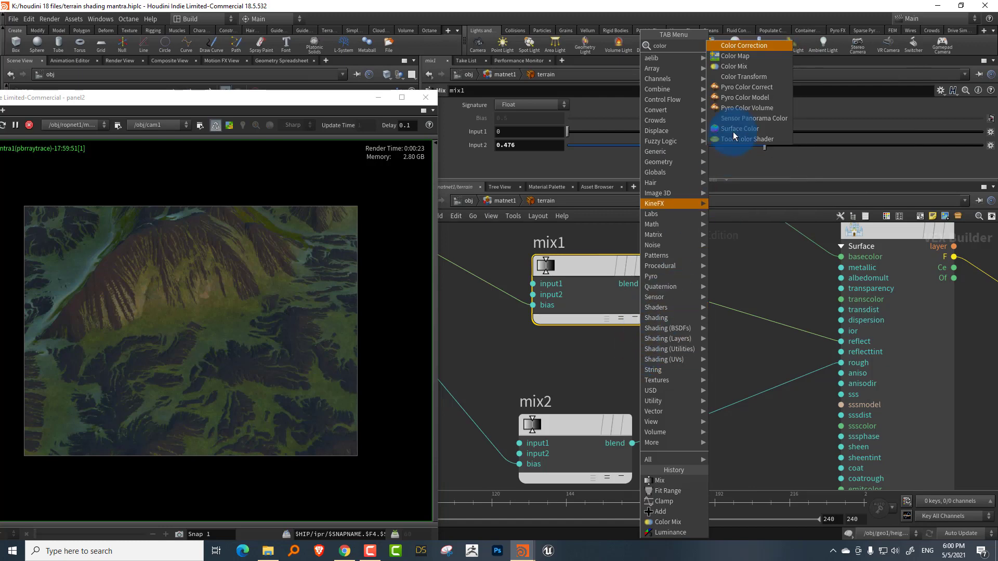
left_click(752, 68)
left_click(644, 363)
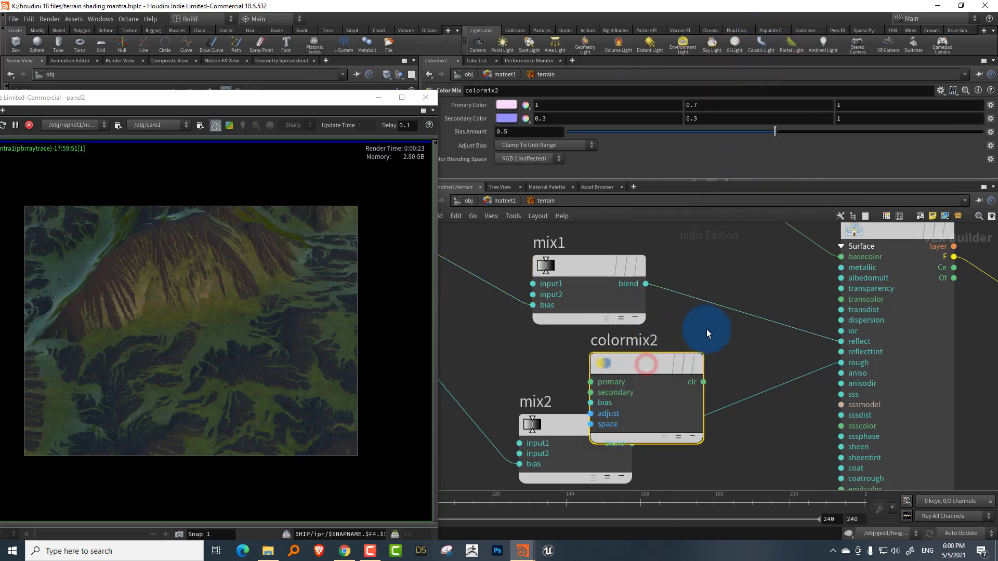
- Connect clamp1's output to colormix2's bias, and arrange colormix2 and mix2 without overlap below mix1
scroll(572, 382, "down", 4)
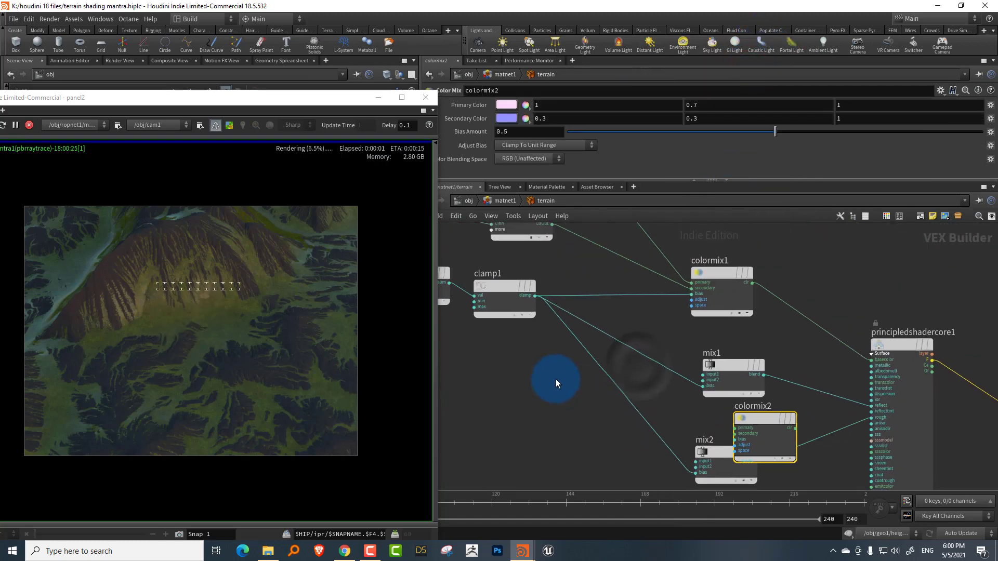
left_click(531, 281)
middle_click_drag(680, 395, 625, 319)
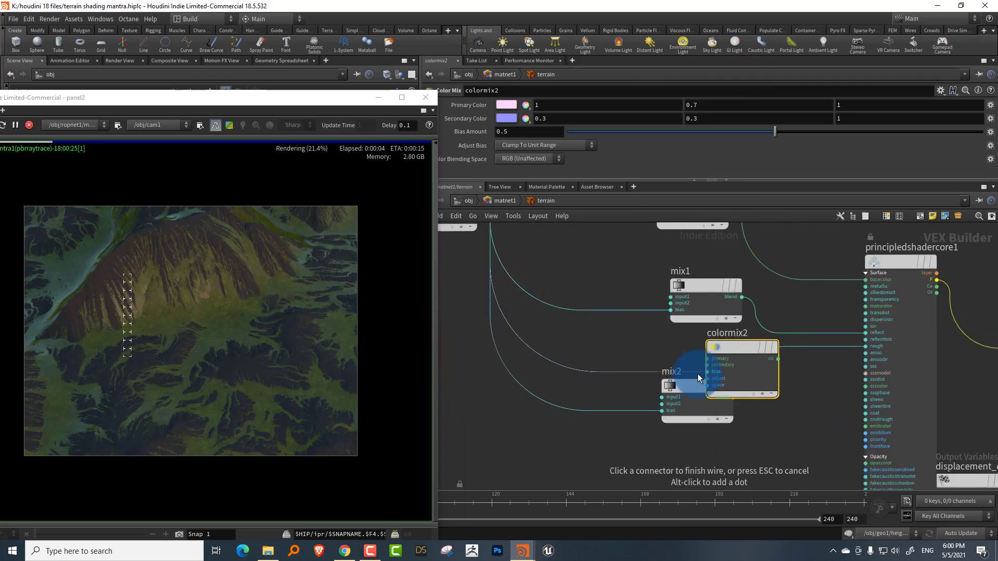
left_click(701, 373)
left_click_drag(724, 349, 675, 345)
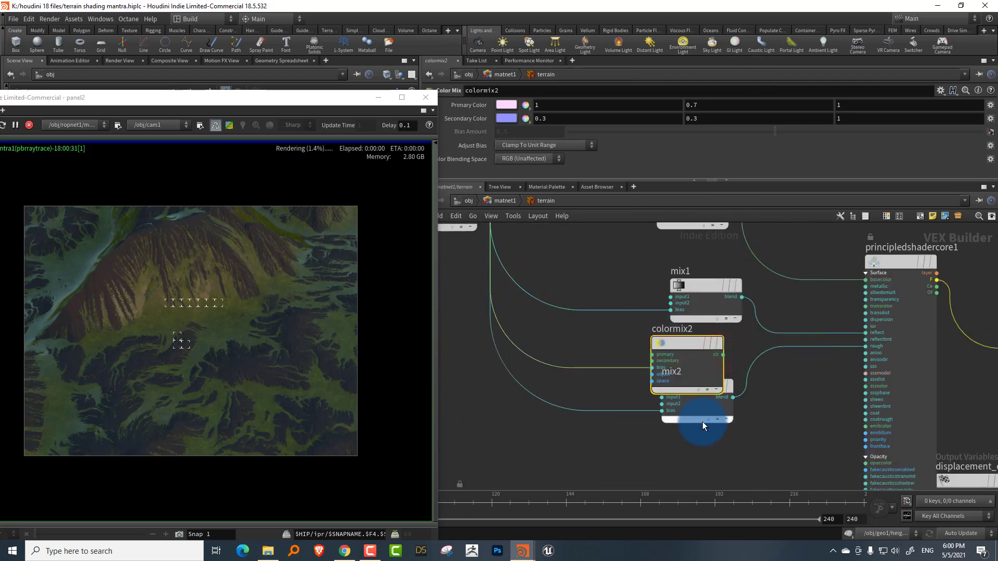
left_click_drag(702, 421, 681, 465)
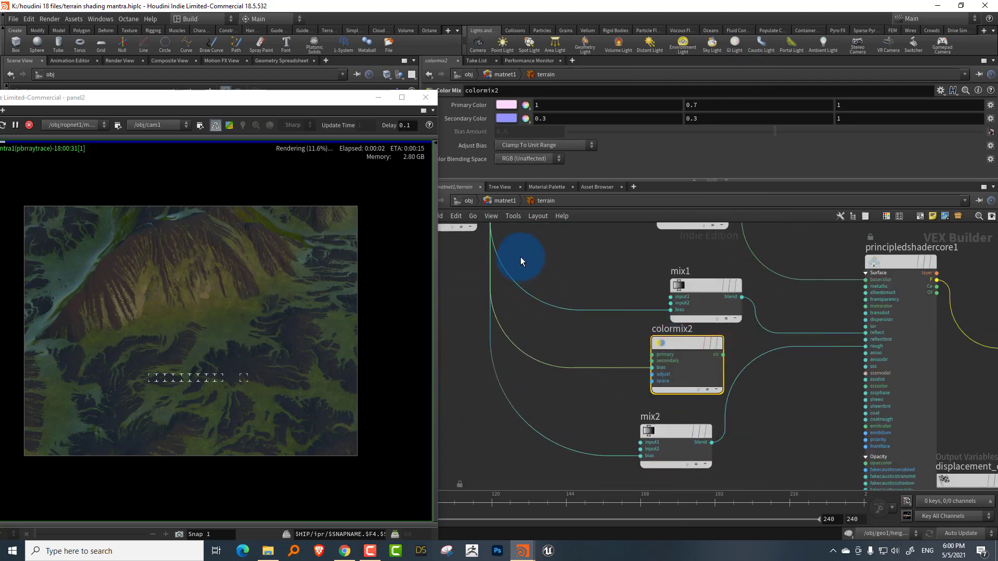
- Cycle through the network wiring styles and return to Rounded
key("shift+s")
key("shift+s")
key("shift+s")
key("shift+s")
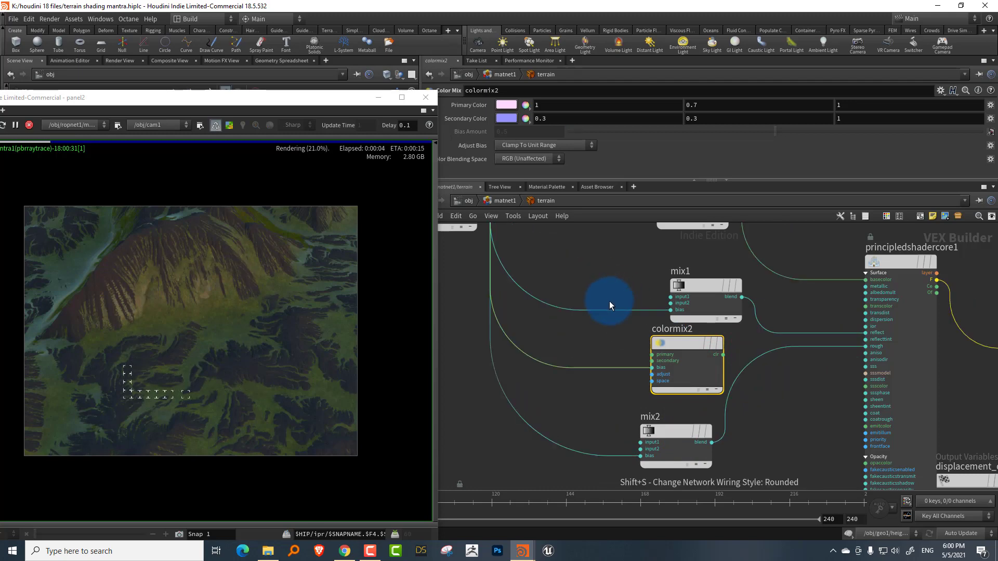
key("shift+s")
key("shift+s")
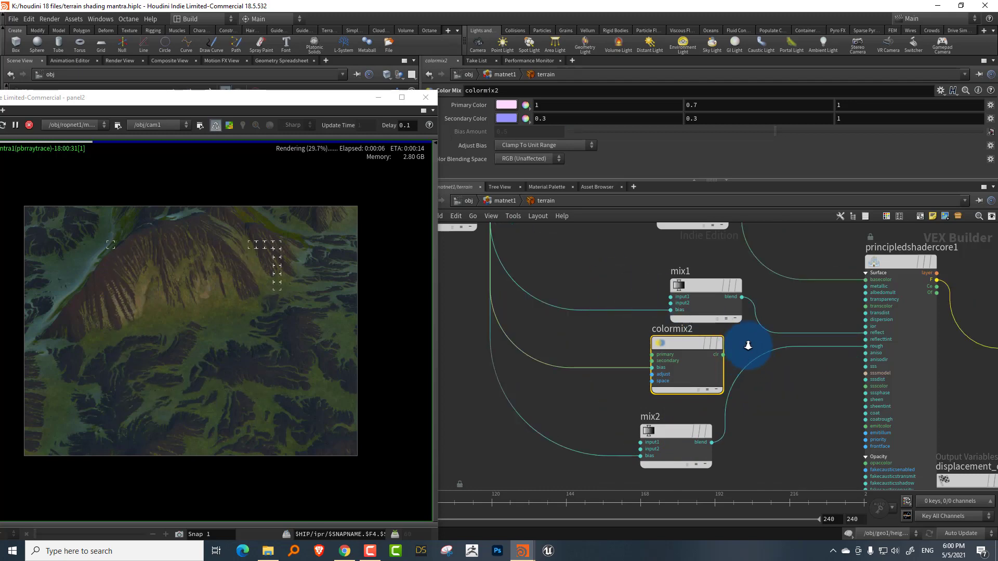
- Connect colormix2's clr output to the reflecttint input of principledshadercore1
scroll(739, 348, "up", 4)
left_click(676, 372)
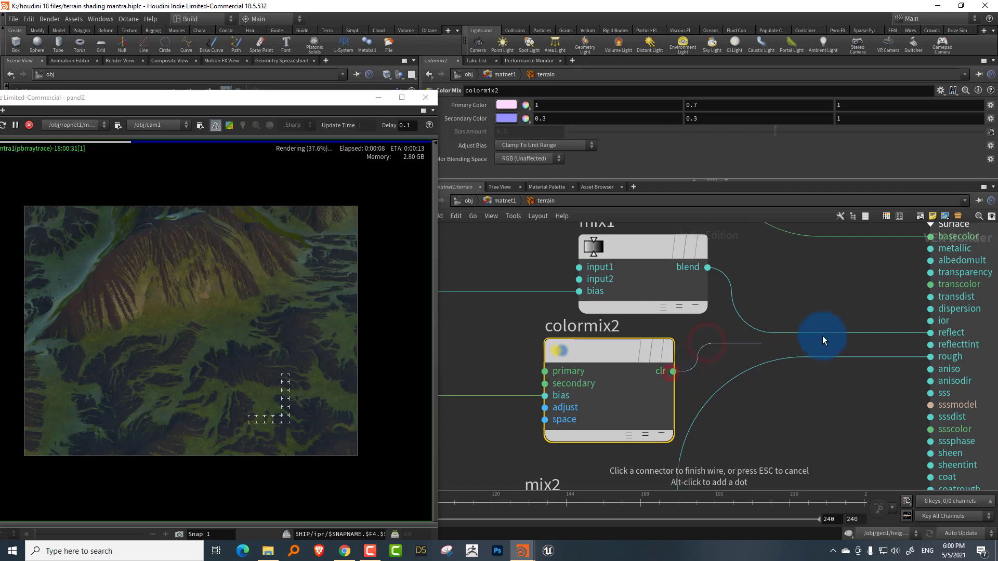
left_click(902, 343)
- Cut the wire between colormix2's clr output and the reflecttint input, and reconnect it
mouse_move(612, 363)
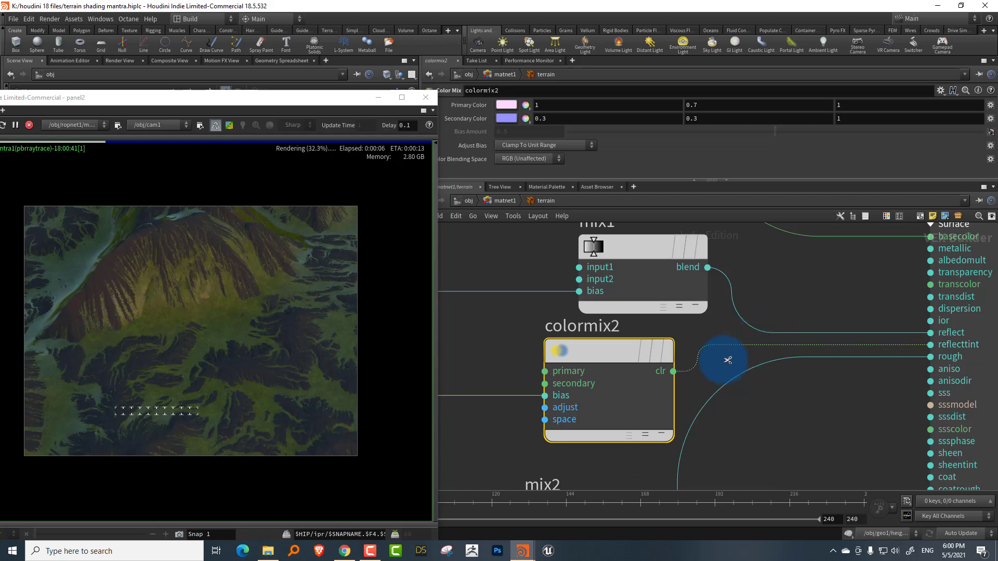
key("y")
left_click_drag(722, 360, 694, 336)
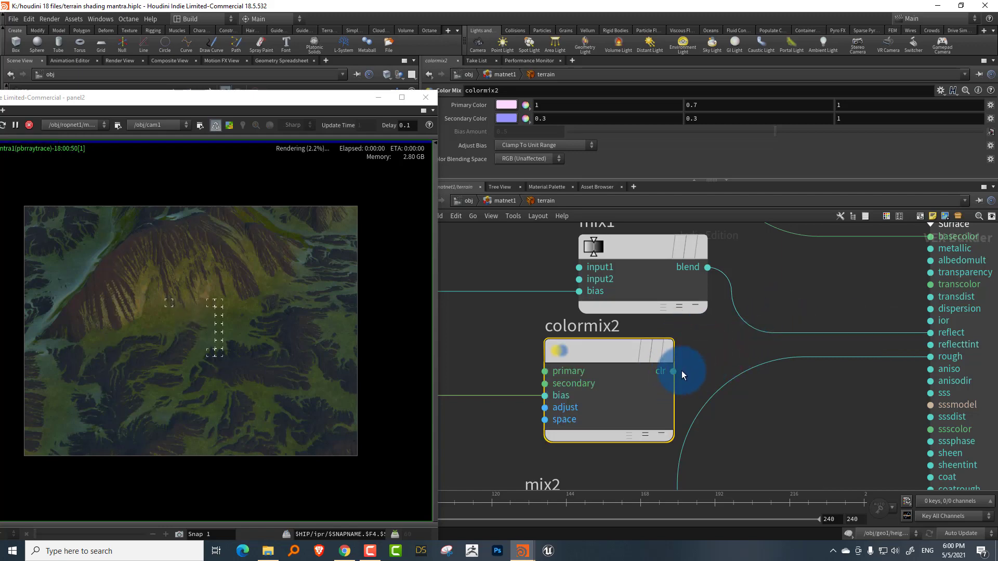
left_click(675, 371)
left_click(914, 341)
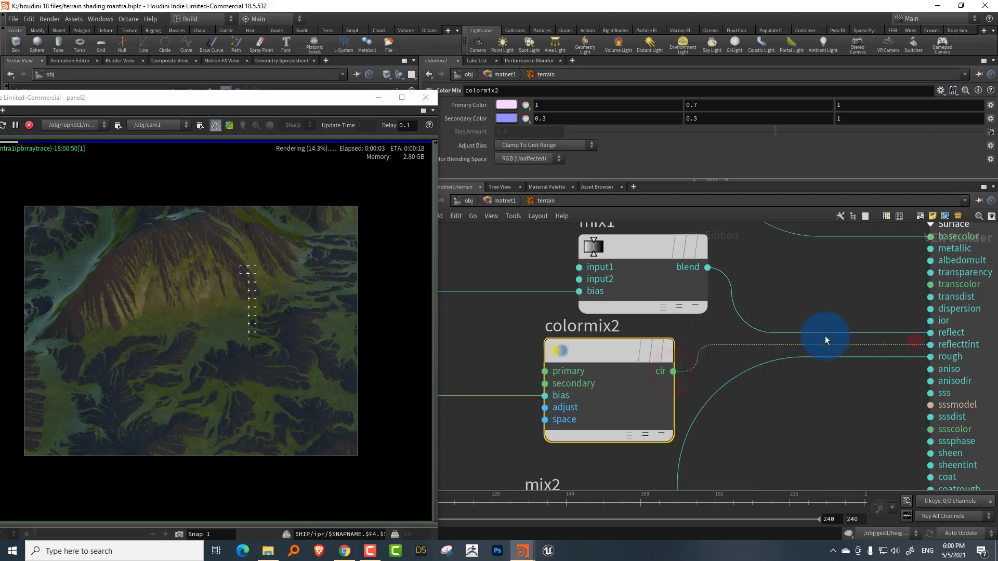
left_click(696, 326)
- Set colormix2's secondary color to white (1, 1, 1) and its primary color to black (0, 0, 0)
left_click(507, 119)
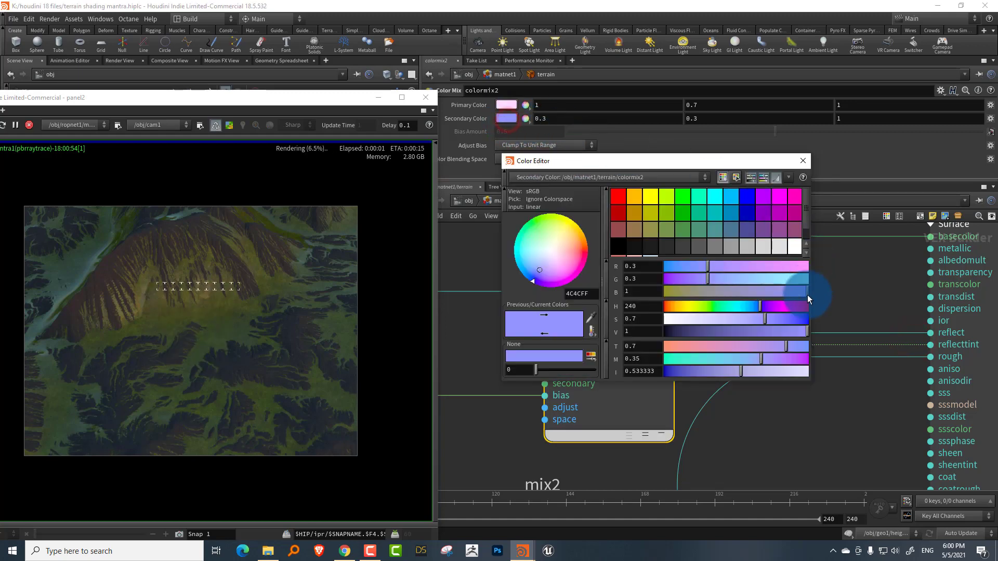
left_click_drag(676, 322, 663, 322)
left_click(803, 160)
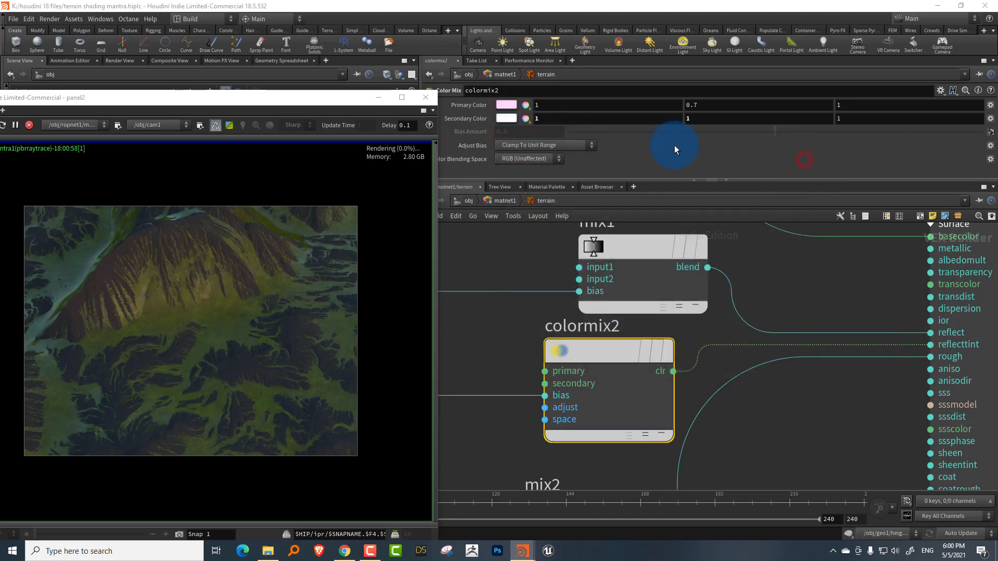
left_click(505, 106)
left_click(667, 320)
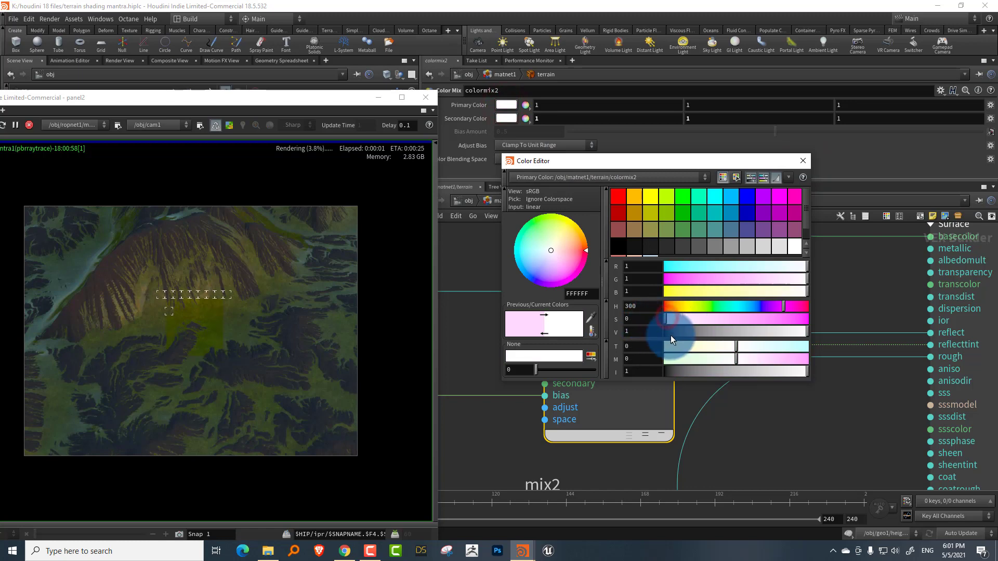
left_click_drag(670, 333, 654, 336)
left_click(794, 165)
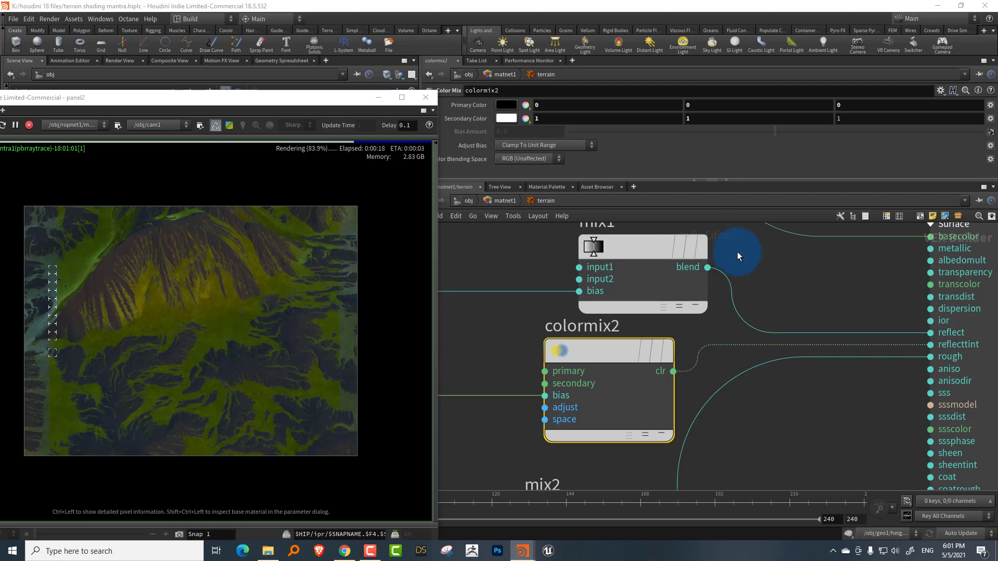
- Move principledshadercore1 and surface_output farther right to make room after the mix nodes
scroll(703, 330, "down", 5)
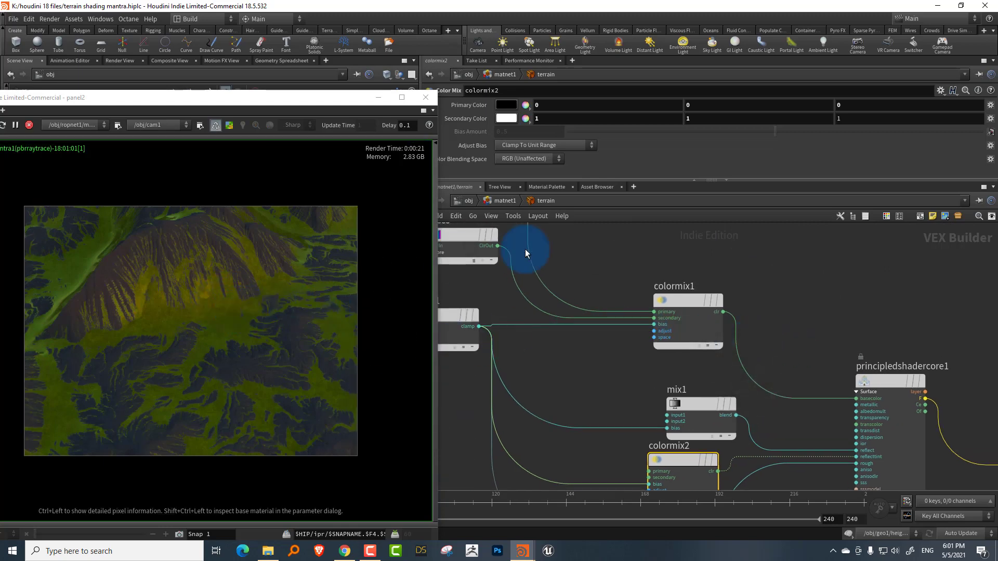
scroll(758, 313, "down", 4)
left_click_drag(719, 320, 830, 386)
left_click_drag(728, 353, 798, 334)
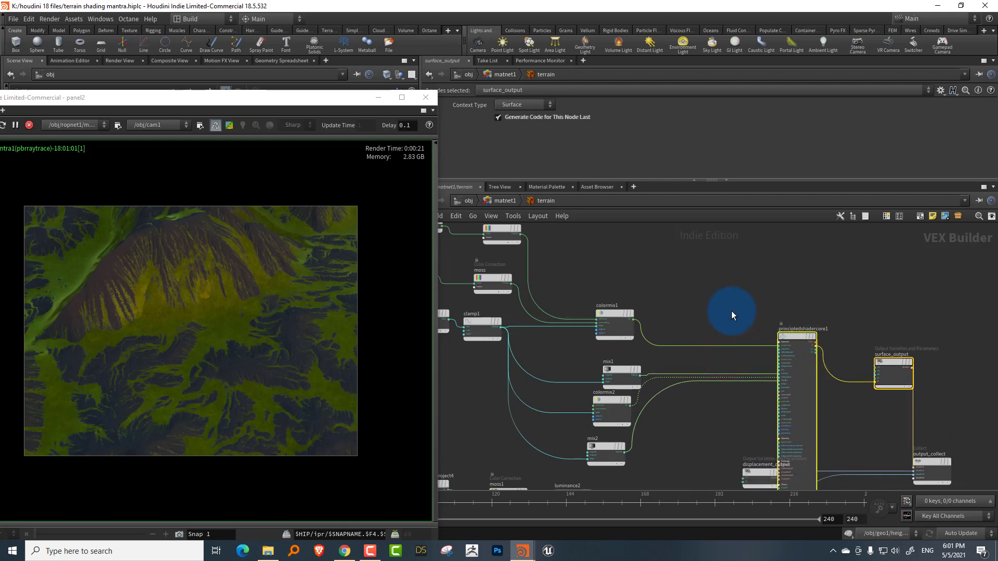
- Duplicate the debris bind node and place the copy above colormix1
scroll(691, 306, "up", 3)
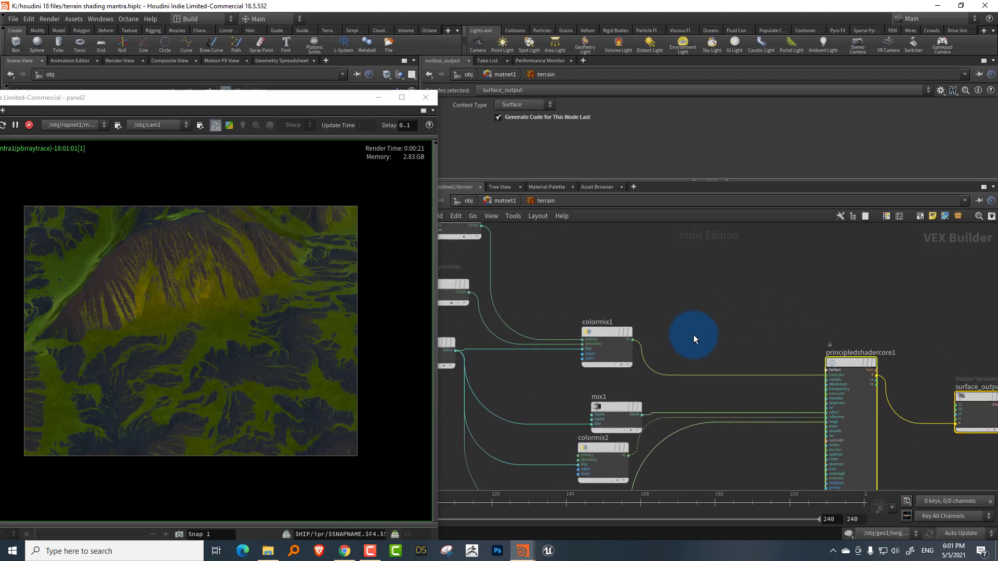
key("Tab")
left_click(659, 302)
middle_click_drag(628, 290, 837, 358)
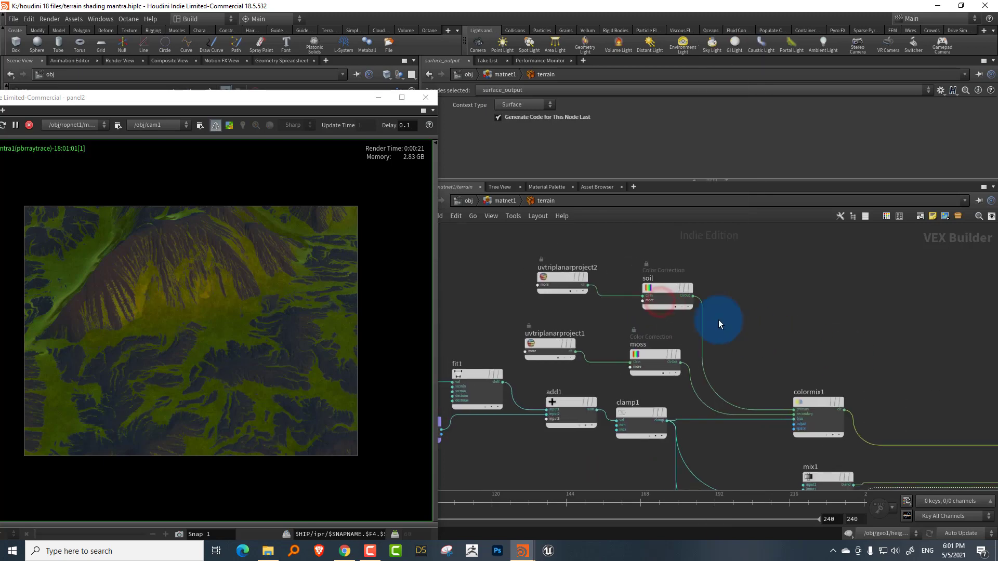
middle_click_drag(699, 248, 795, 228)
middle_click_drag(567, 285, 537, 331)
left_click(557, 328)
key("ctrl+v")
left_click_drag(534, 328, 890, 314)
middle_click_drag(943, 308, 738, 312)
scroll(767, 328, "up", 3)
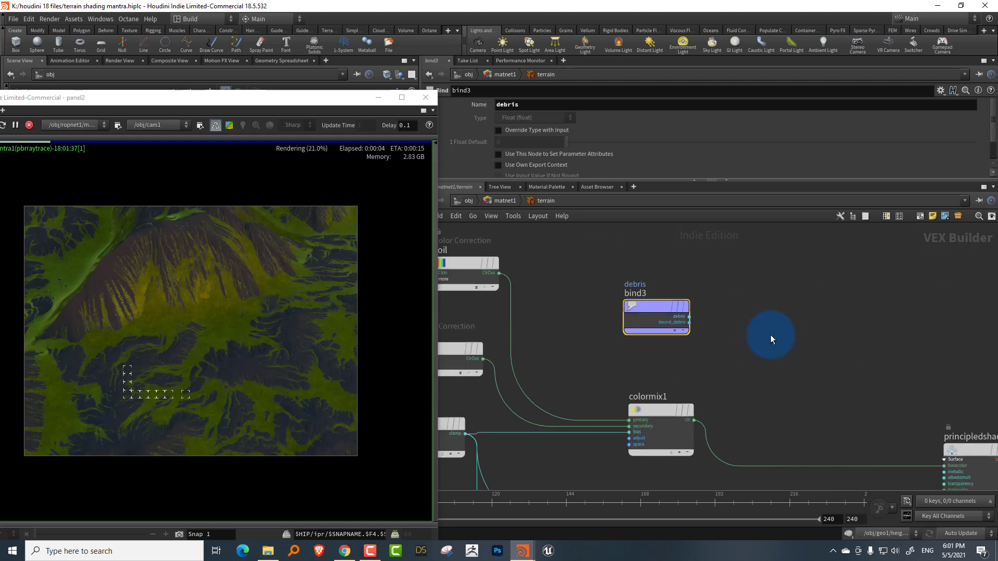
- Add another Color Mix node to the right of colormix1 and connect colormix1's clr output to its primary input
key("Tab")
type("colo")
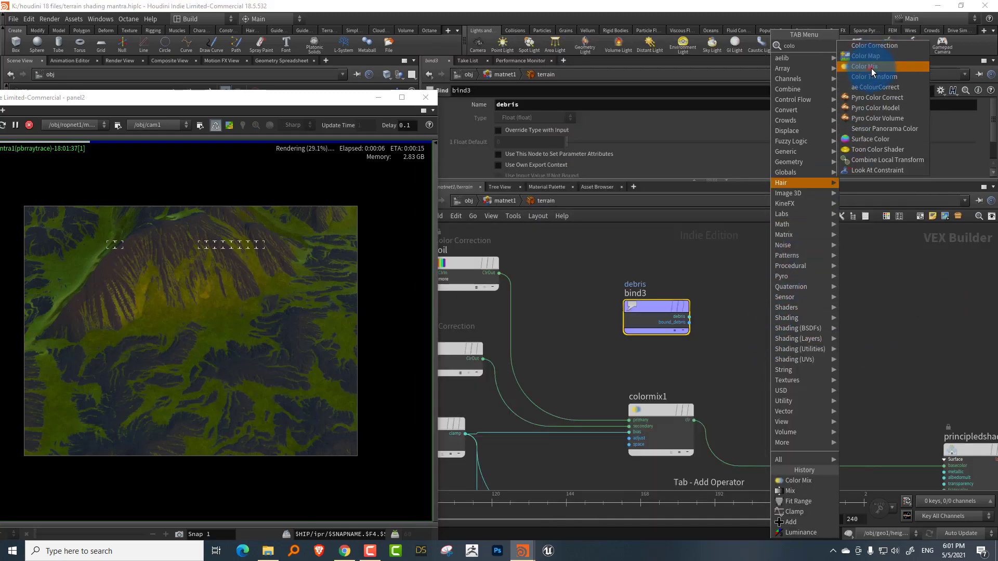
left_click(868, 67)
left_click(877, 407)
scroll(831, 457, "up", 3)
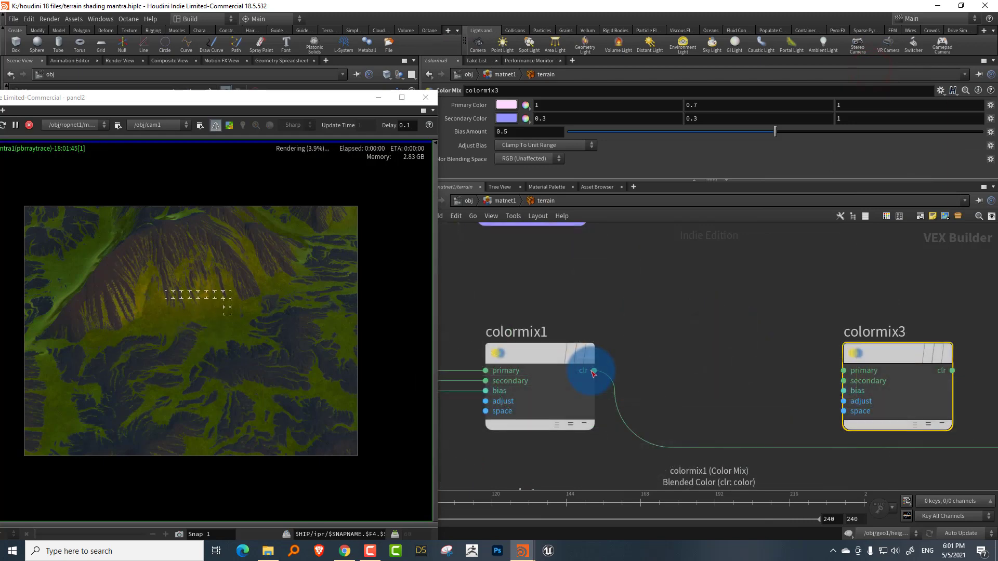
left_click(593, 372)
left_click(819, 363)
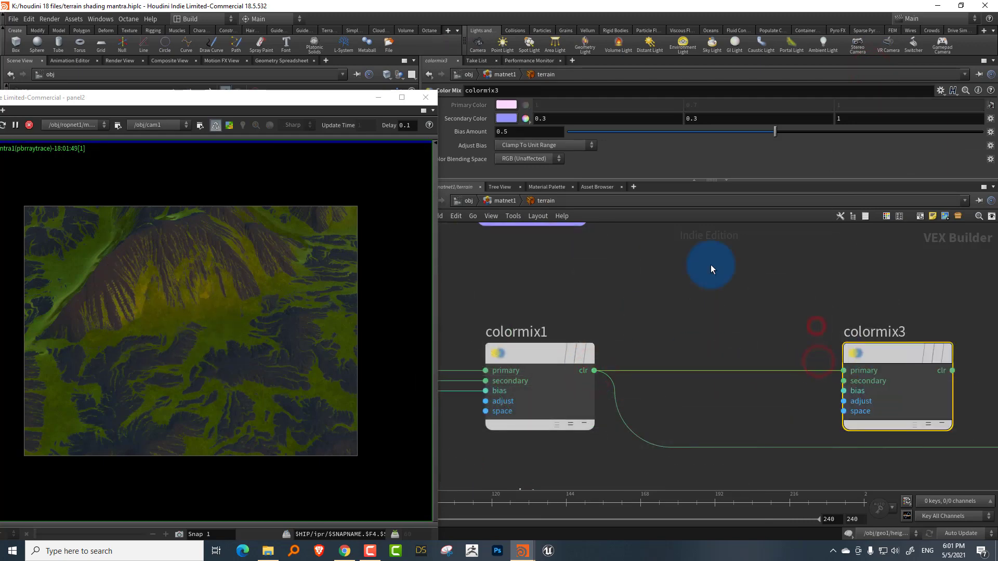
- Set colormix3's secondary color to a more saturated blue of 0.146, 0.302567, 1
left_click(506, 118)
mouse_move(779, 321)
left_mouse_down()
mouse_move(754, 310)
mouse_move(790, 325)
left_mouse_up()
left_click_drag(707, 310, 691, 311)
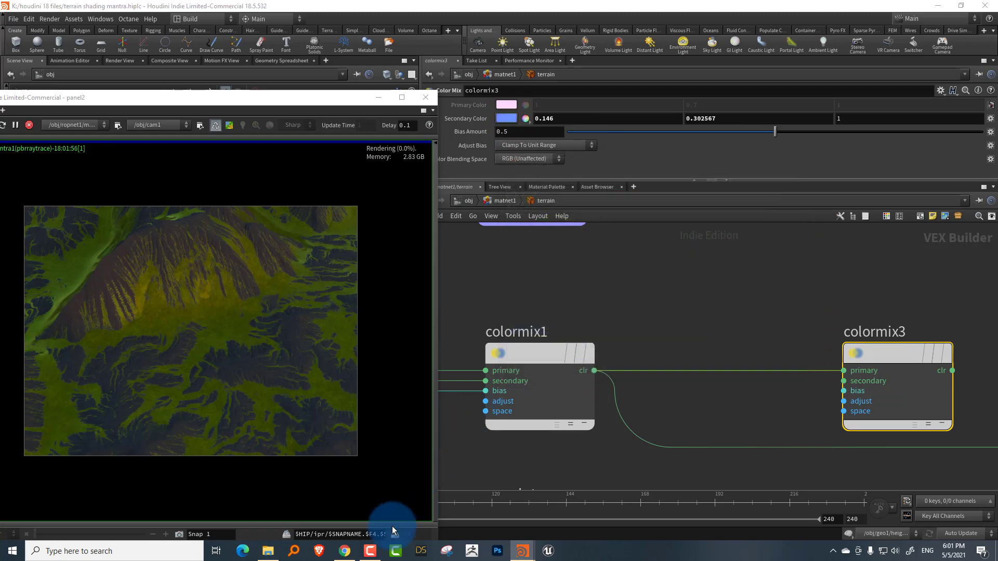
- Set the name of the duplicated debris bind node, bind3, to water
middle_click_drag(632, 217, 606, 306)
left_click_drag(592, 265, 540, 237)
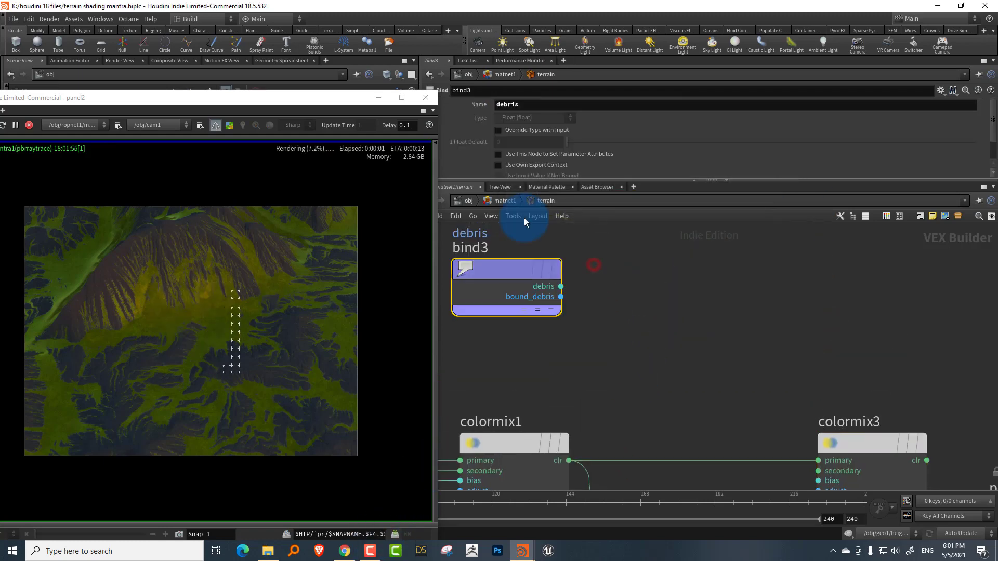
left_click_drag(530, 106, 437, 135)
type("water")
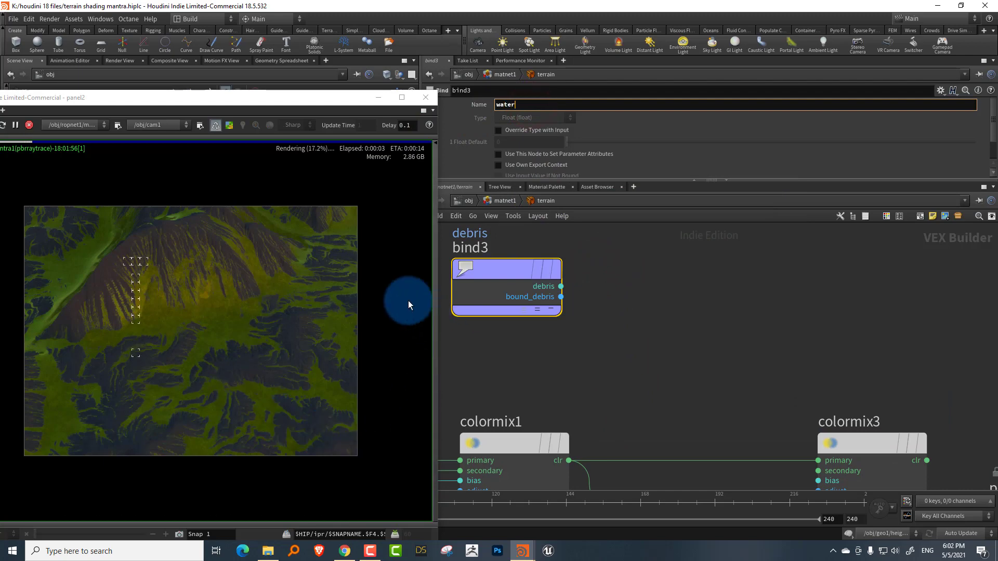
key("Return")
- Connect bind3's water output to colormix3's bias input and colormix3's clr output to principledshadercore1's basecolor
left_click(561, 286)
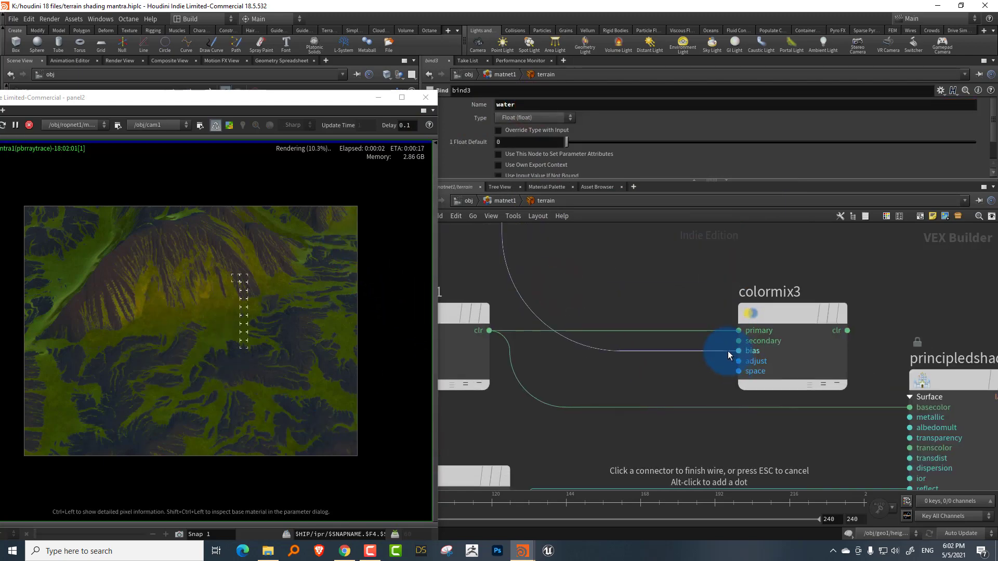
left_click(728, 347)
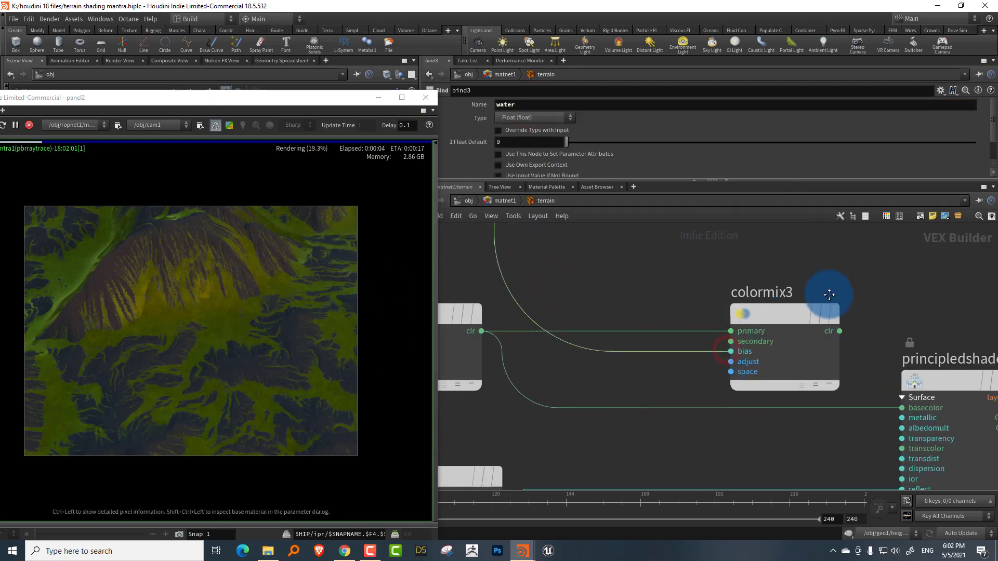
left_click(756, 311)
left_click(797, 384)
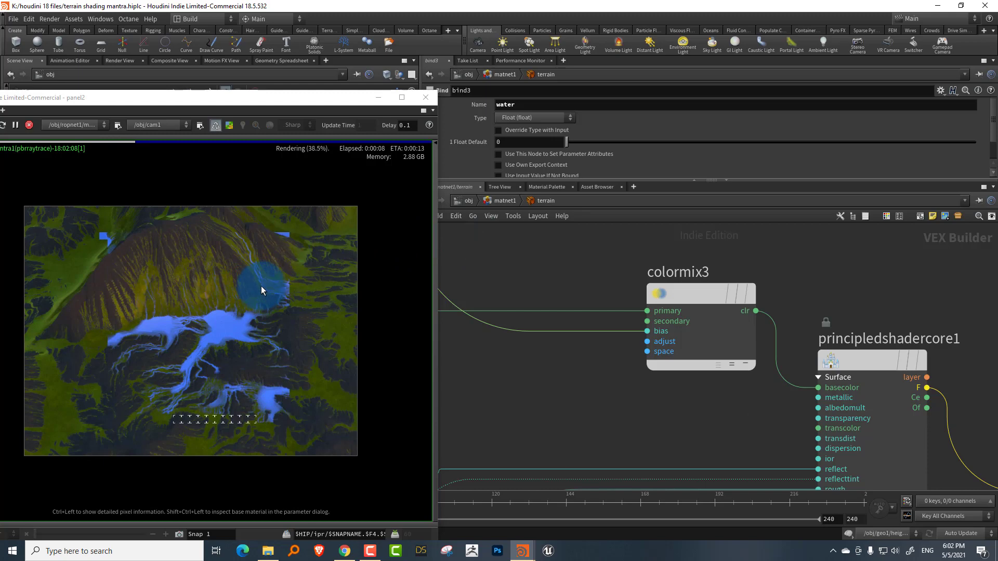
- Limit the preview render to a region over the central water and darken colormix3's secondary color to 0.02088, 0.112752, 0.522
left_click_drag(265, 280, 169, 378)
left_click(684, 309)
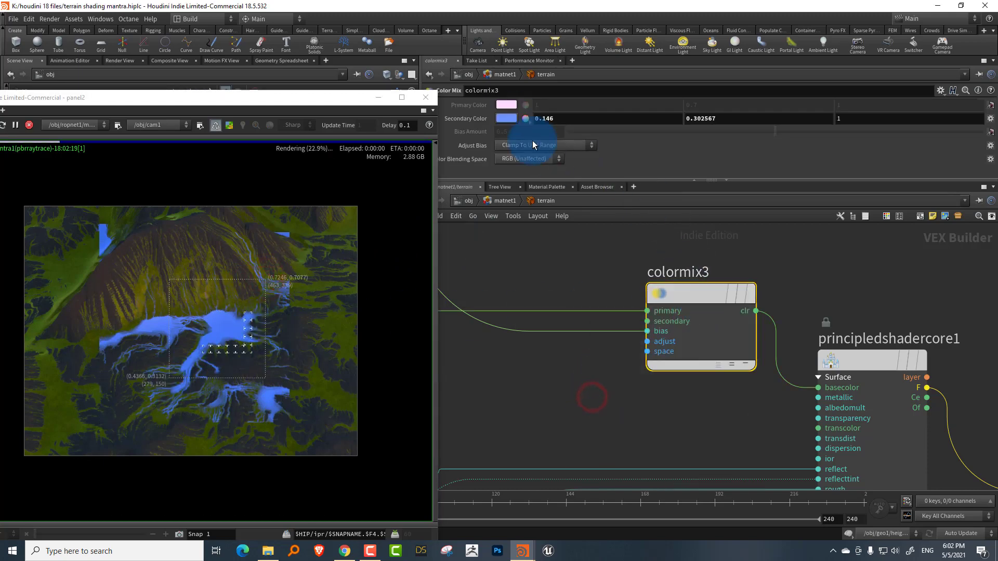
left_click(507, 118)
left_click(714, 333)
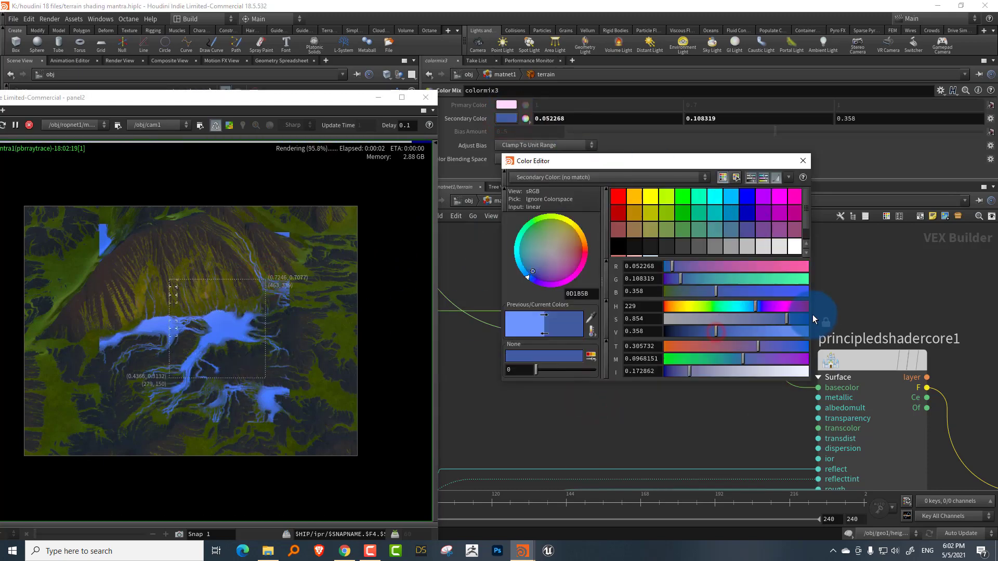
left_click(801, 318)
left_click(803, 160)
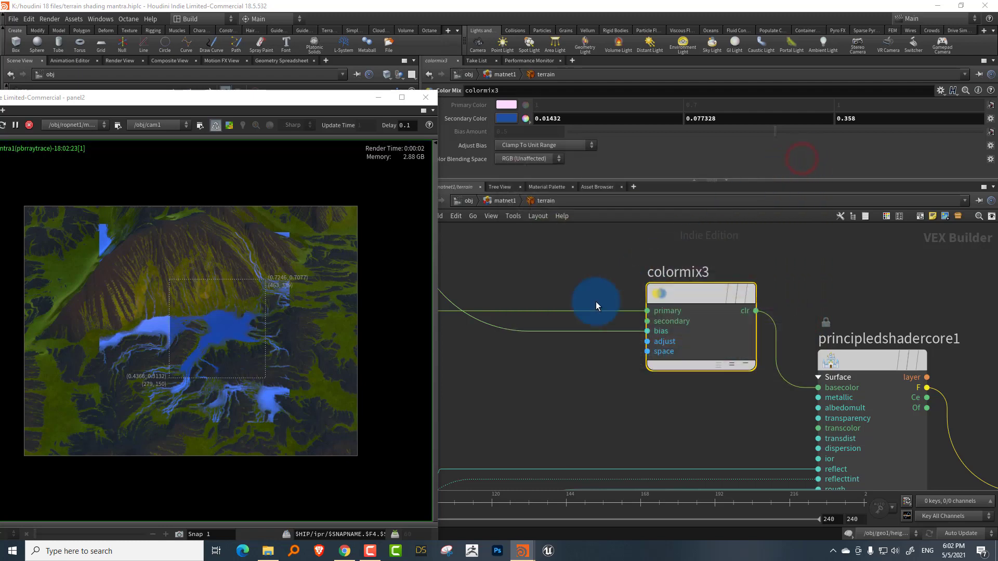
left_click(516, 117)
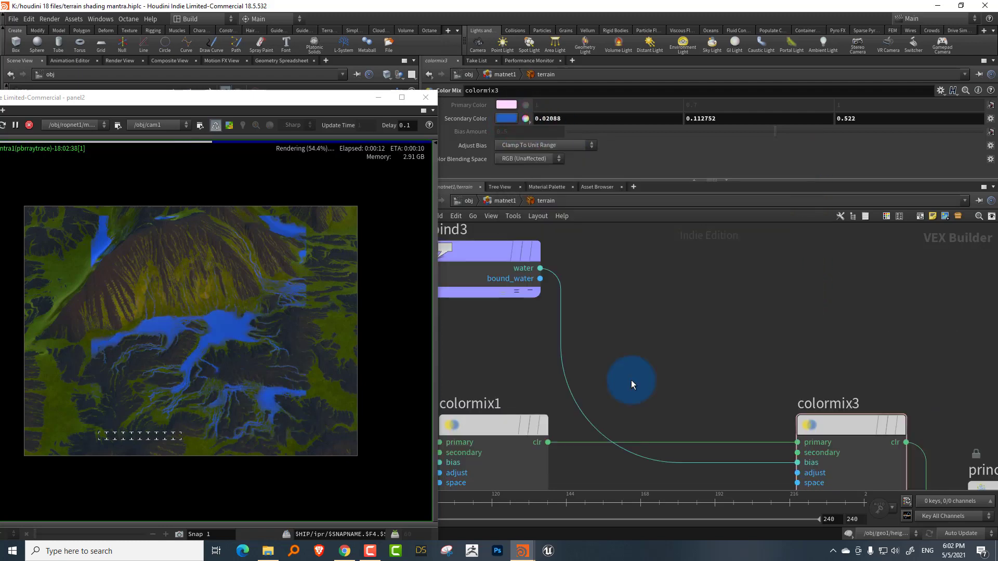
middle_click_drag(599, 273, 807, 306)
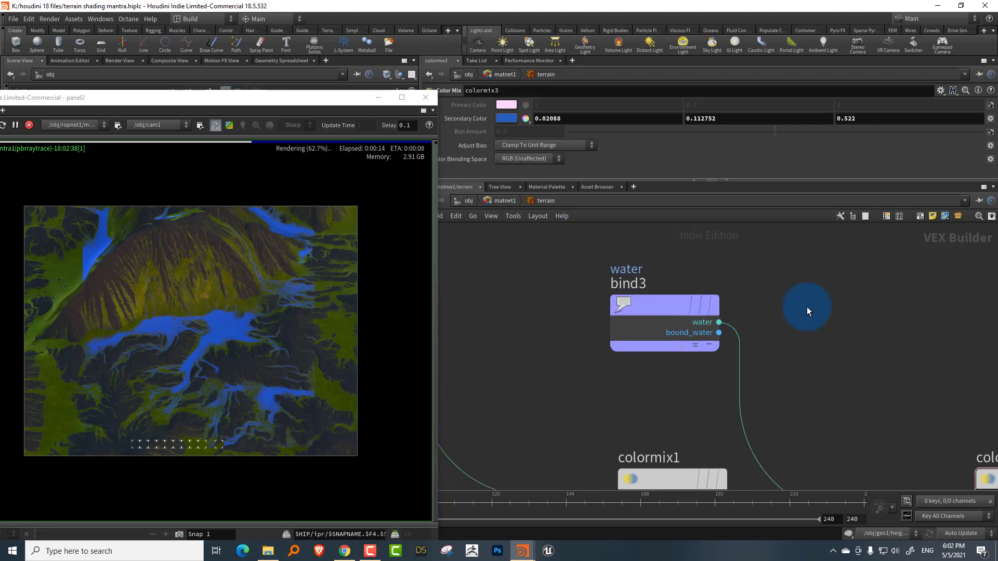
scroll(806, 307, "down", 3)
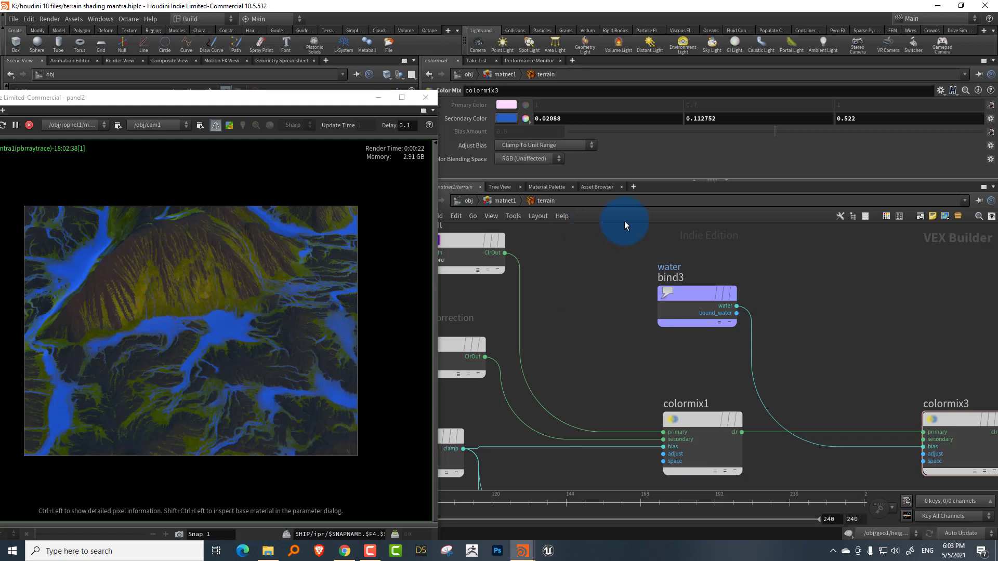
middle_click_drag(777, 284, 631, 285)
left_click_drag(690, 313, 781, 470)
left_click_drag(728, 450, 859, 443)
middle_click_drag(747, 358, 812, 279)
left_click_drag(608, 376, 806, 400)
left_click_drag(597, 448, 812, 460)
middle_click_drag(735, 368, 742, 441)
- Add a Turbulent Noise node above colormix3
scroll(736, 299, "up", 5)
key("Tab")
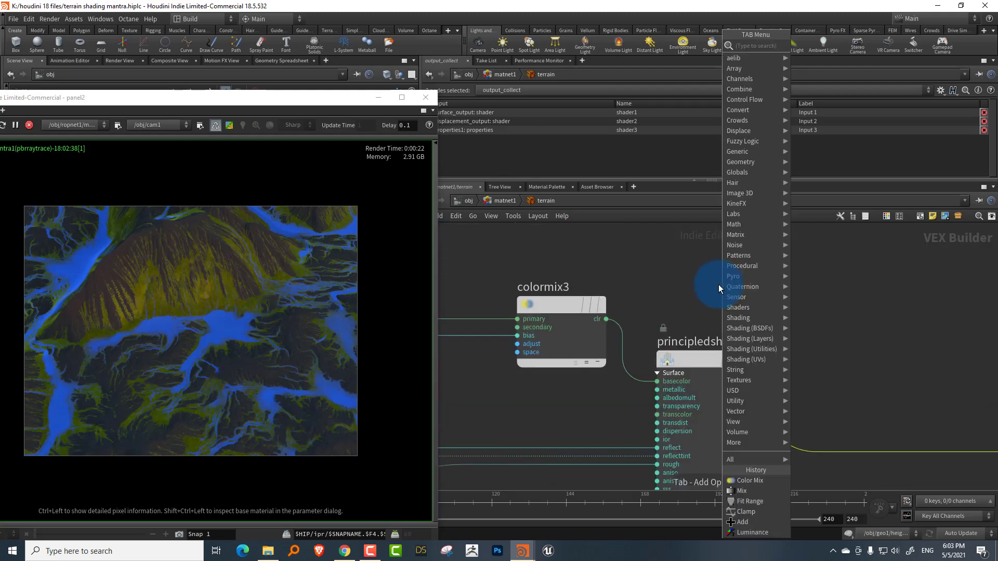
type("turb")
left_click(821, 46)
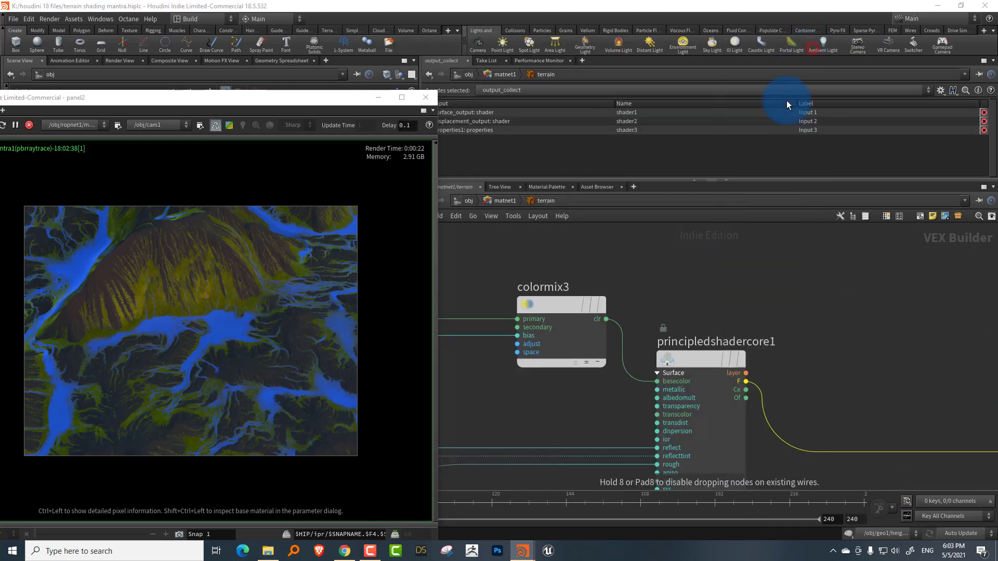
left_click(603, 273)
- Add a Global Variables node left of turbnoise1 and make it output only the single variable Surface Position (P)
middle_click_drag(494, 291, 596, 309)
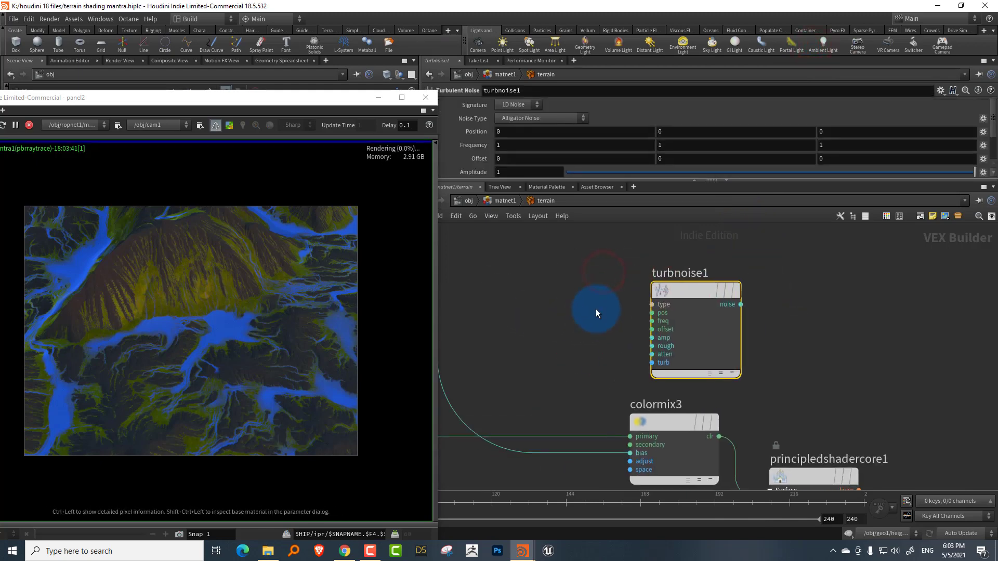
key("Tab")
type("golba")
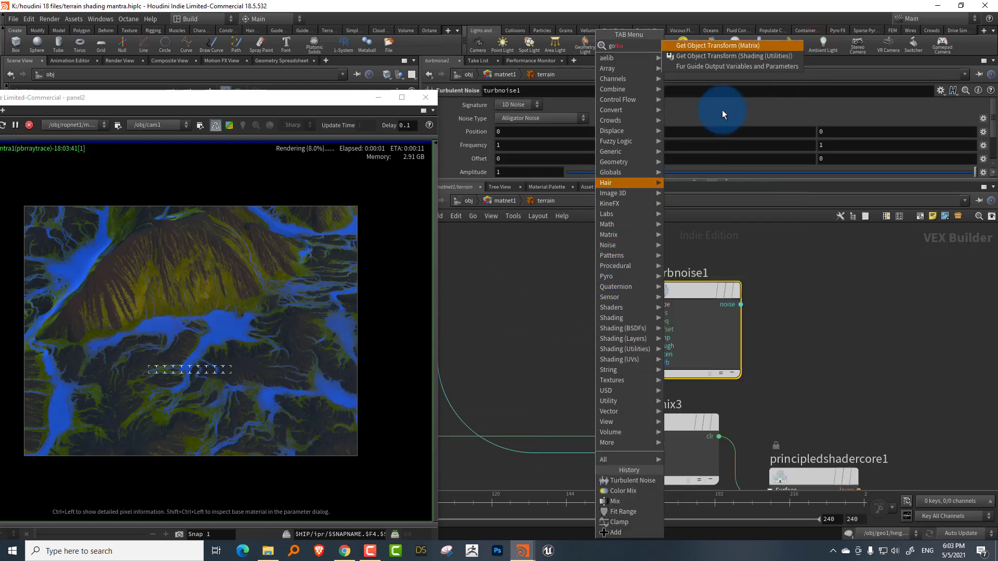
left_click(717, 47)
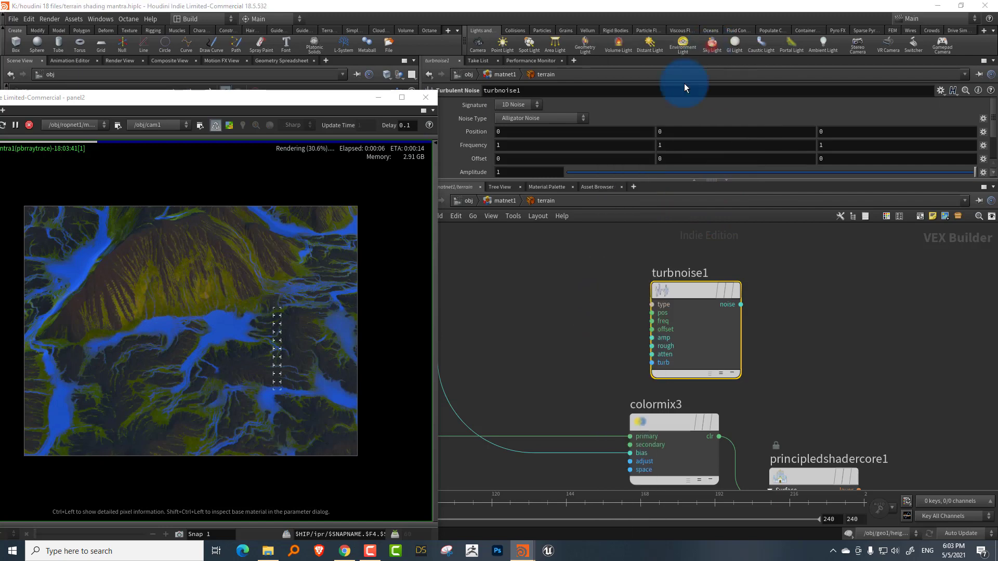
left_click(543, 255)
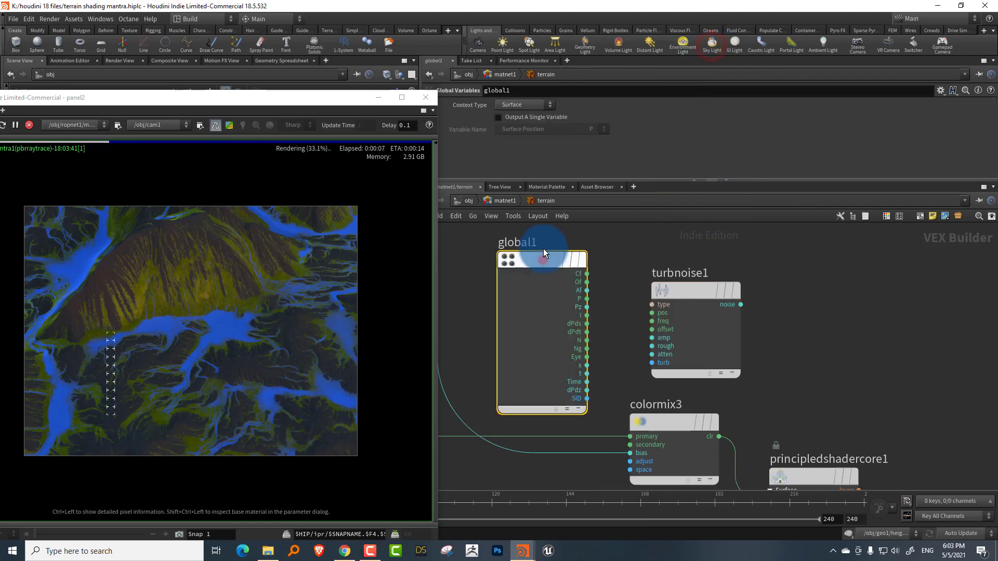
left_click(528, 117)
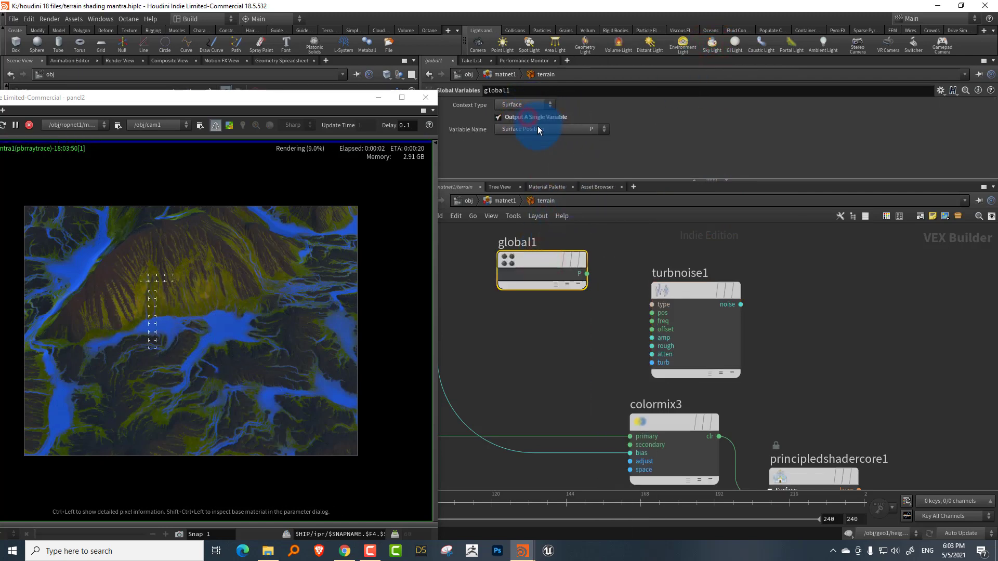
- Reposition global1 slightly and add a Rest Position node between global1 and turbnoise1
middle_click_drag(684, 232, 749, 253)
left_click(589, 275)
left_click_drag(588, 275, 567, 298)
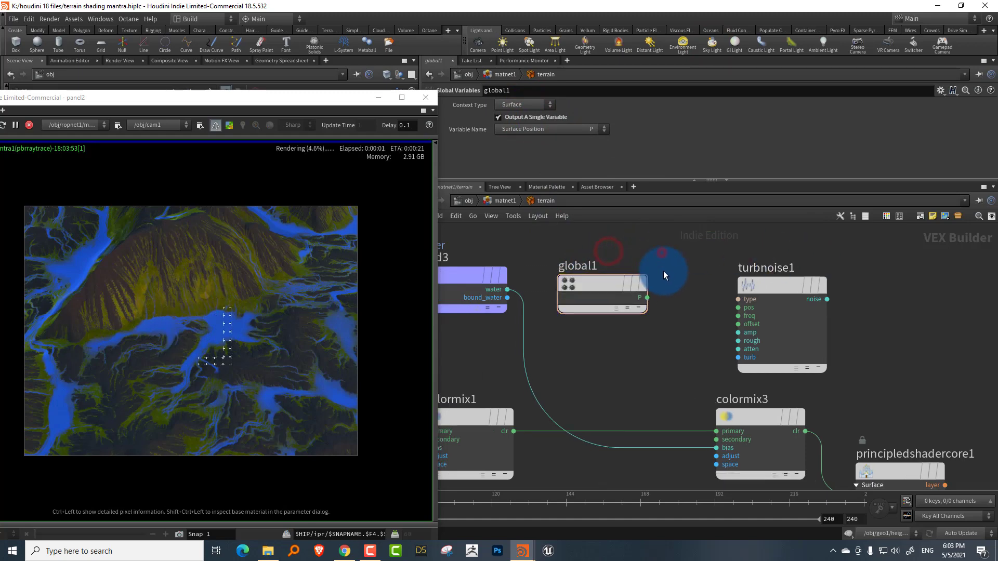
key("Tab")
type("rest")
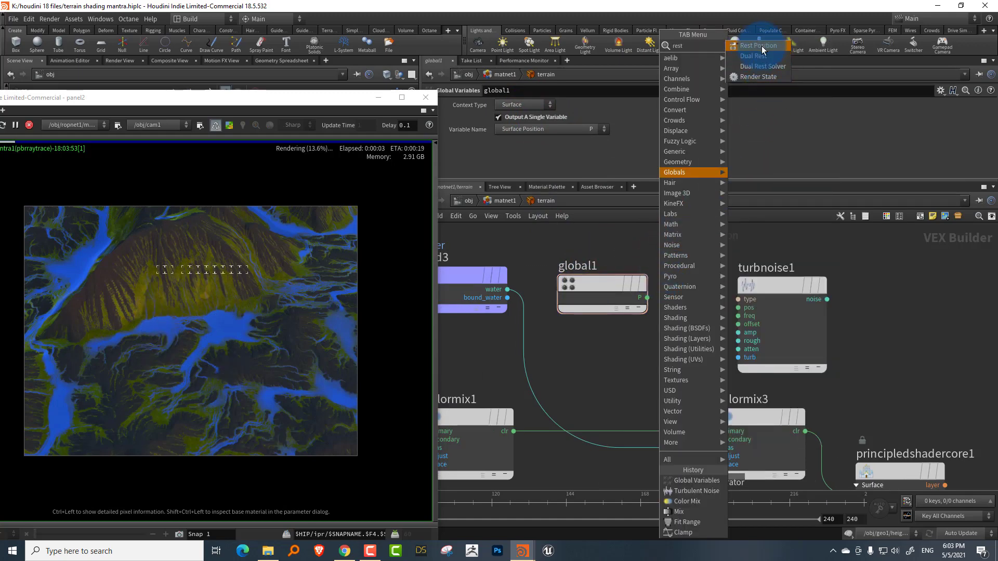
left_click(758, 45)
left_click(732, 291)
- Wire global1's P into restpos1's P input and restpos1's restP output into turbnoise1's pos input
left_click(648, 297)
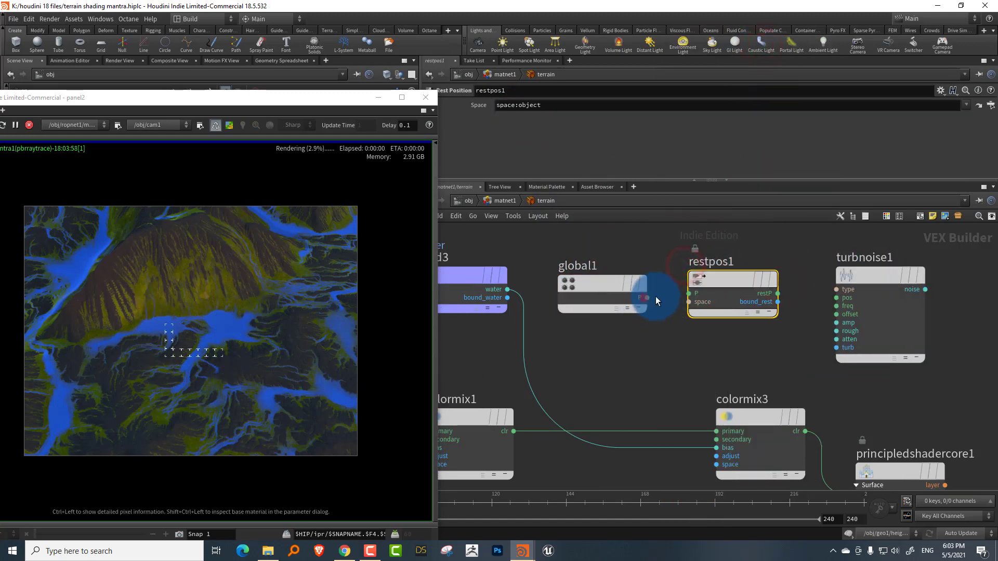
left_click(689, 293)
scroll(750, 257, "up", 2)
left_click_drag(703, 300, 784, 305)
middle_click_drag(958, 332, 831, 267)
scroll(832, 267, "down", 3)
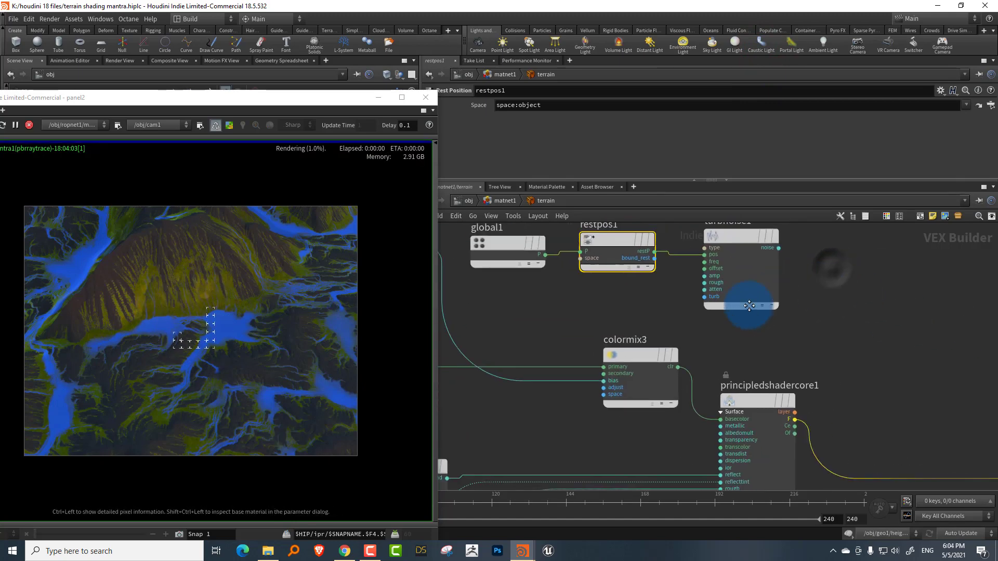
middle_click_drag(746, 301, 668, 317)
- Connect turbnoise1's noise output to principledshadercore1's basecolor to preview the noise in the render
left_click(703, 270)
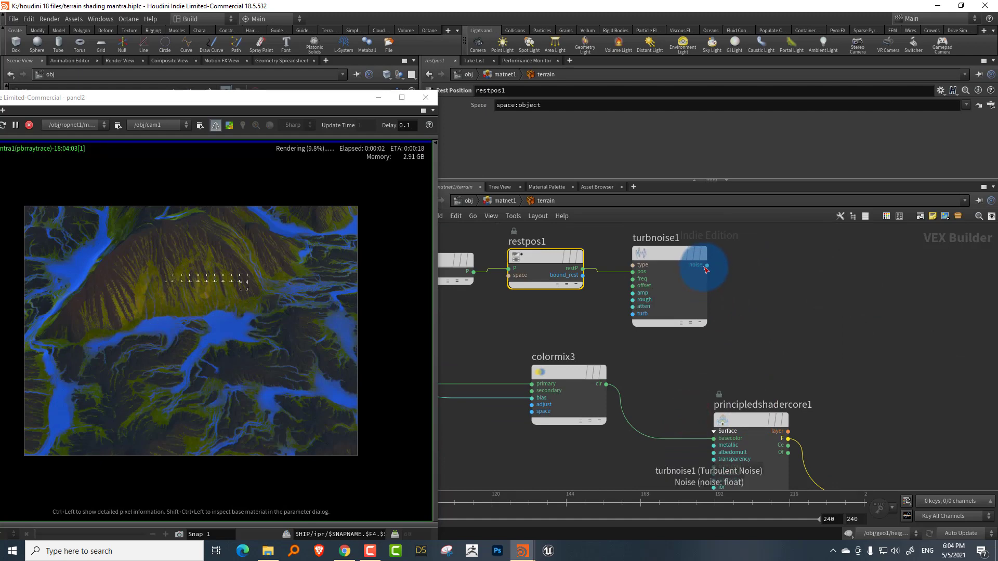
left_click(691, 428)
left_click(737, 389)
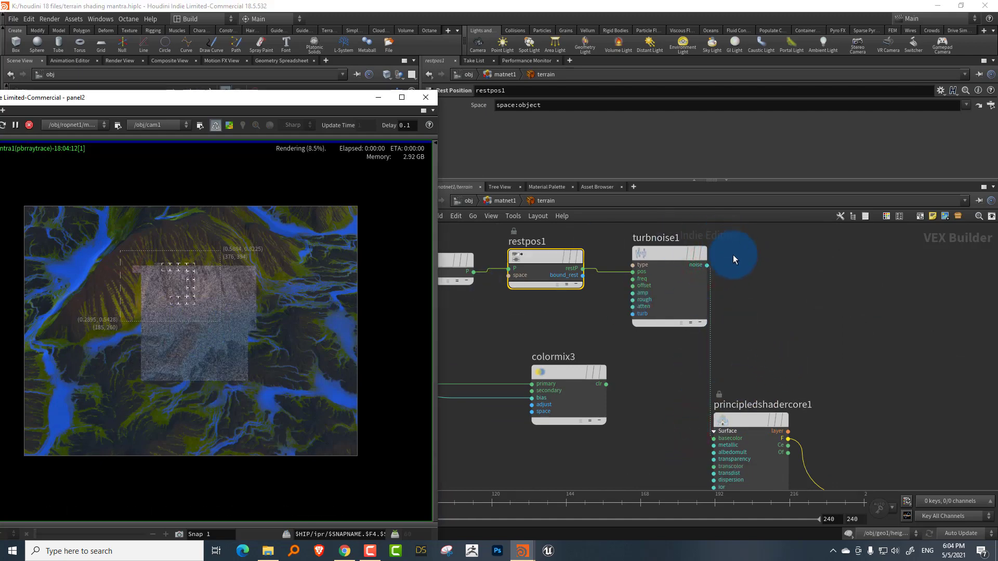
- Set turbnoise1's frequency to 0.01 on all three axes
left_click(766, 252)
left_click(506, 145)
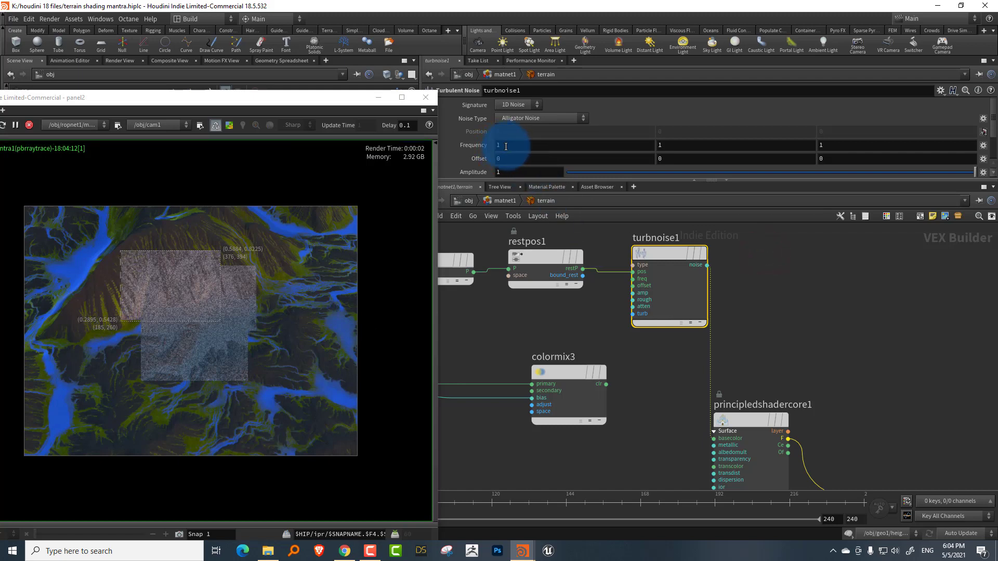
type("0.01")
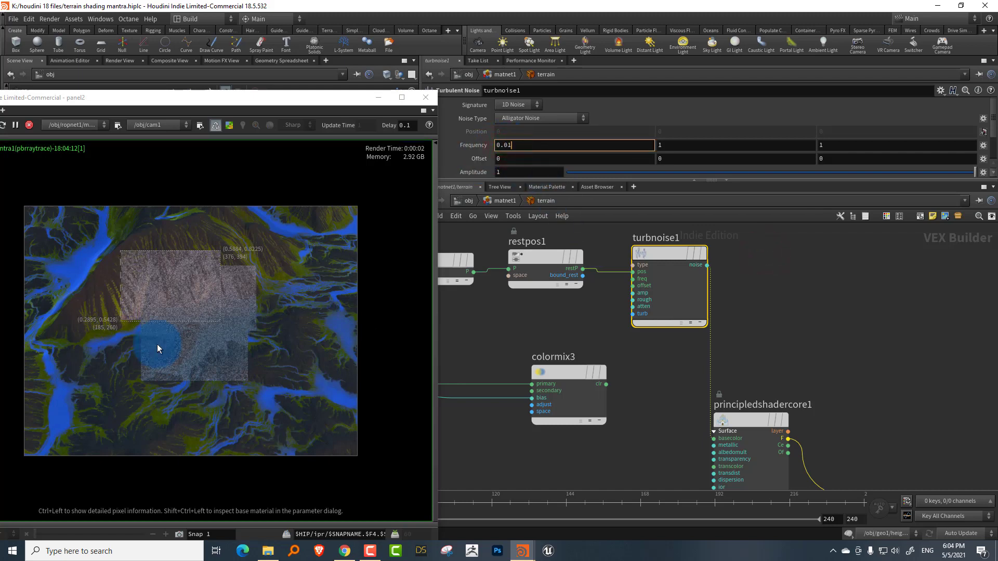
key("Tab")
type("0.01")
key("Tab")
type("0.01")
key("Return")
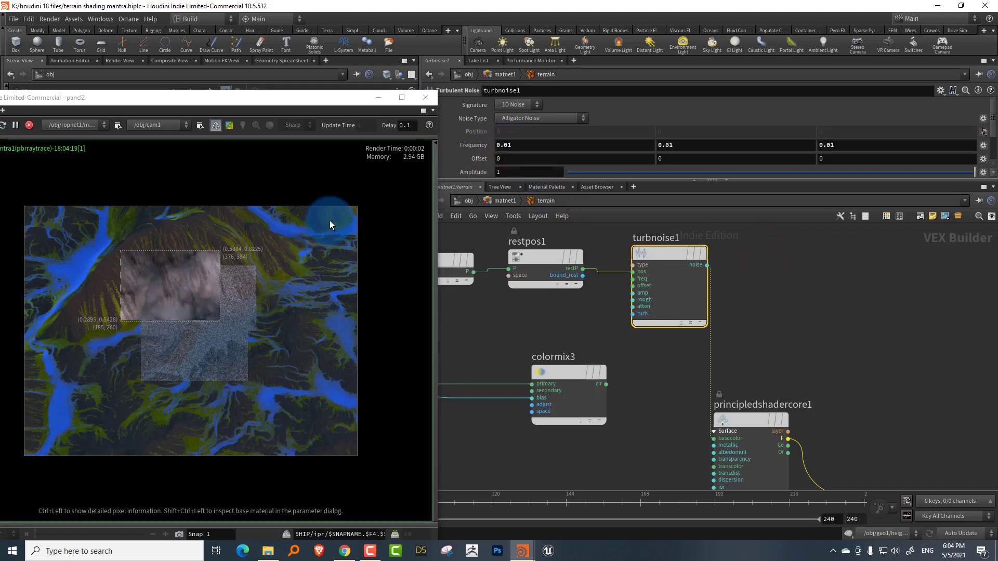
- Try Original Perlin Noise on turbnoise1, settle on Sparse Convolution Noise as its noise type and raise roughness to 0.885
left_click_drag(538, 180, 546, 260)
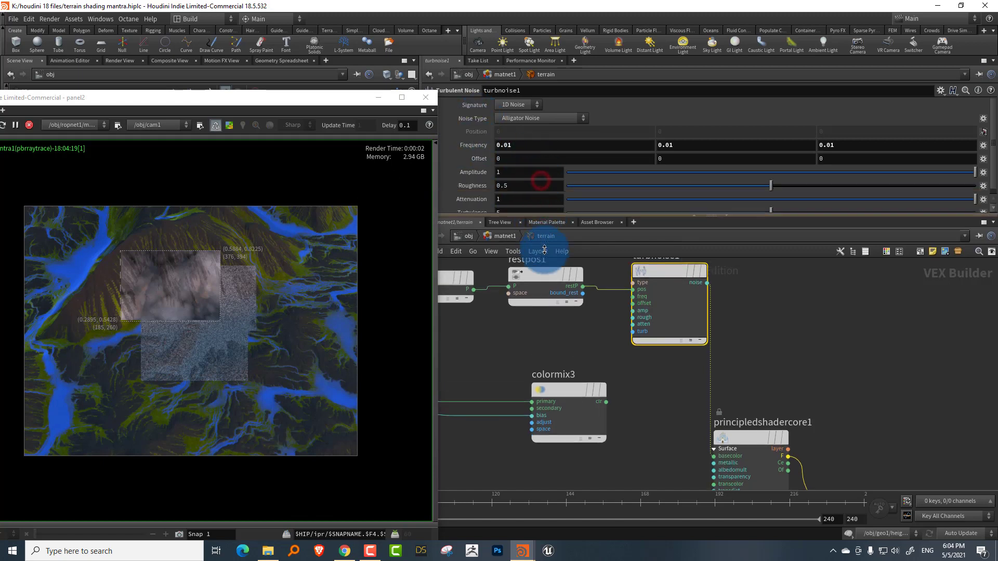
left_click(546, 118)
left_click(546, 141)
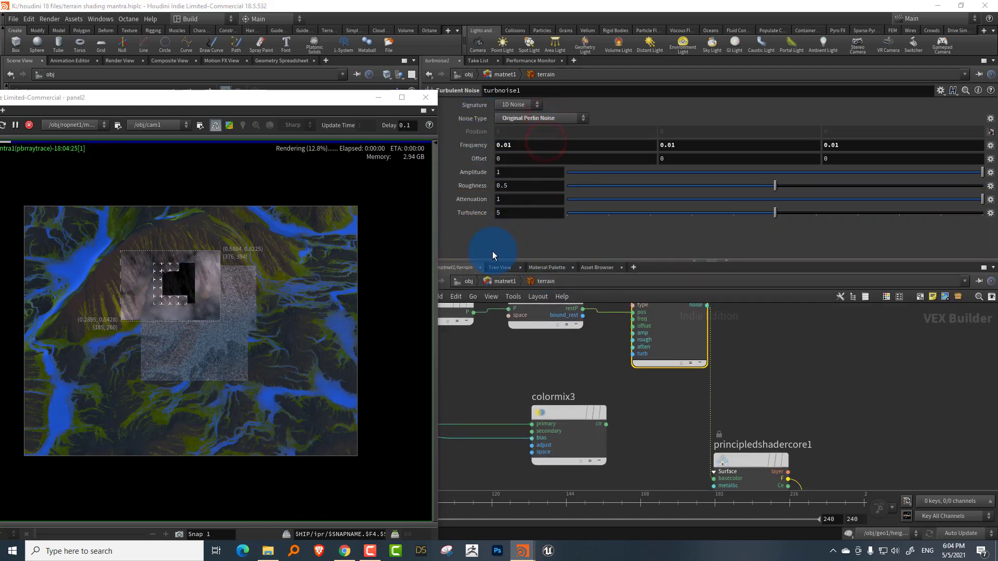
left_click(537, 105)
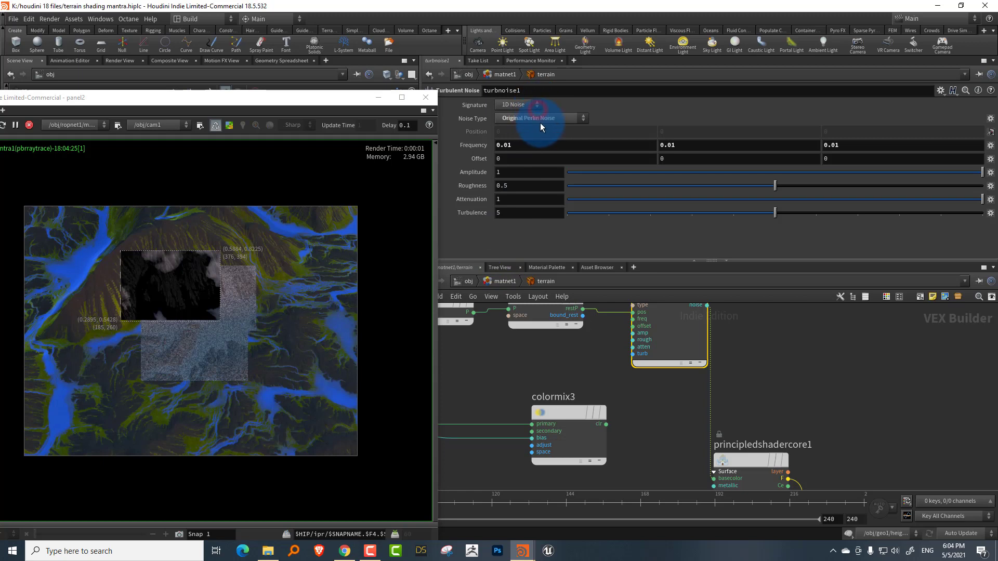
left_click(540, 122)
left_click(541, 147)
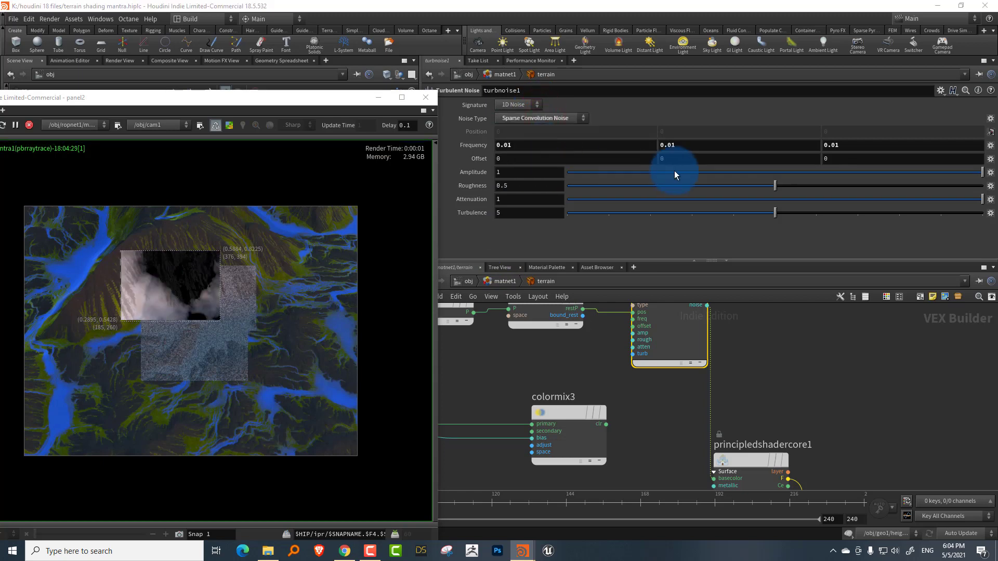
left_click(852, 185)
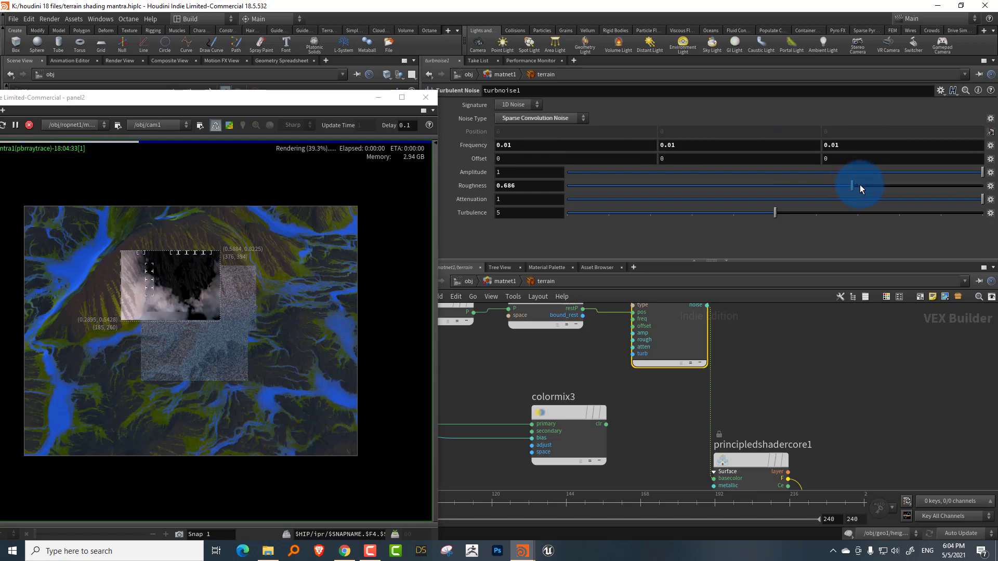
left_click_drag(859, 185, 934, 185)
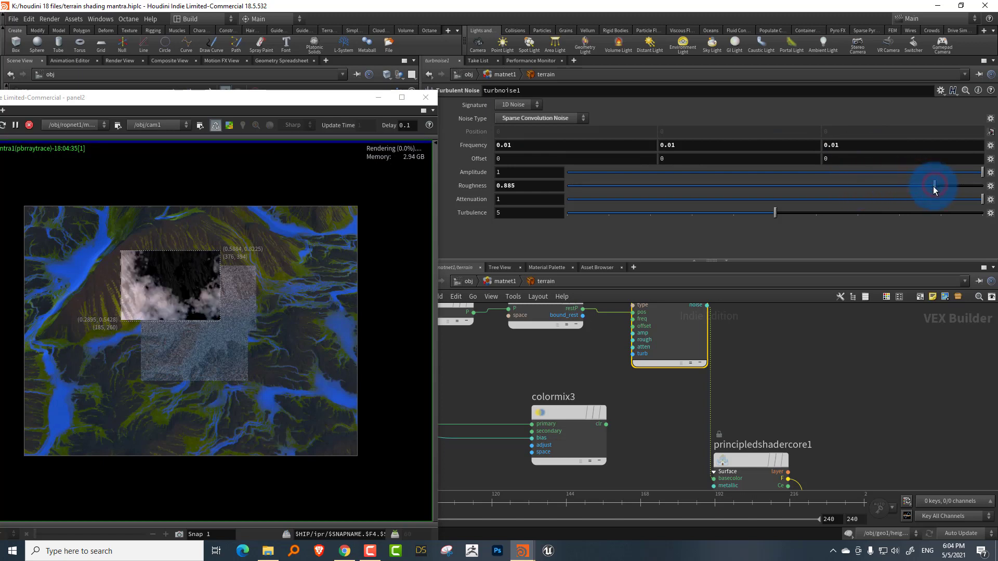
- Set turbnoise1's frequency to 0.05 on all three axes
left_click(504, 146)
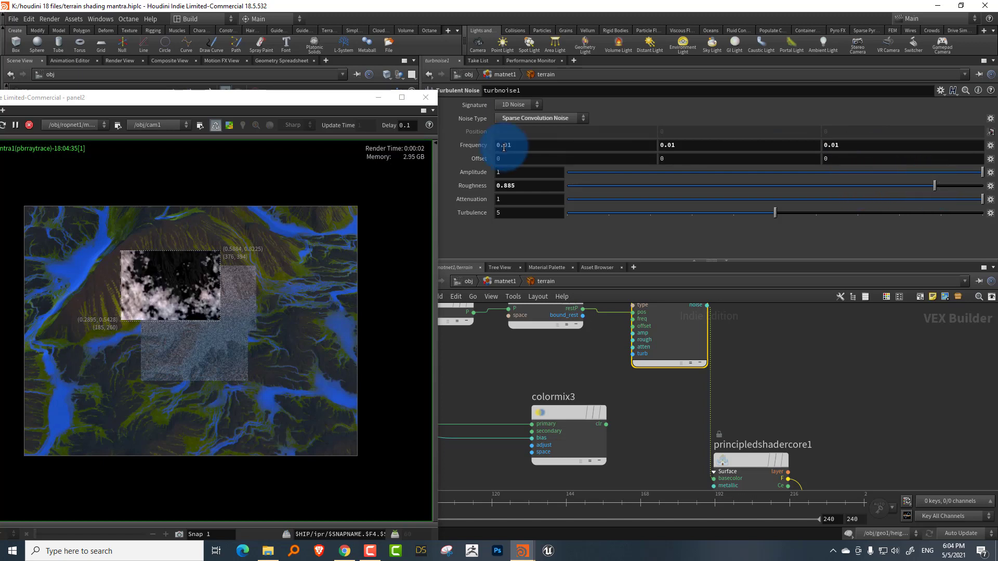
key("BackSpace")
type("5")
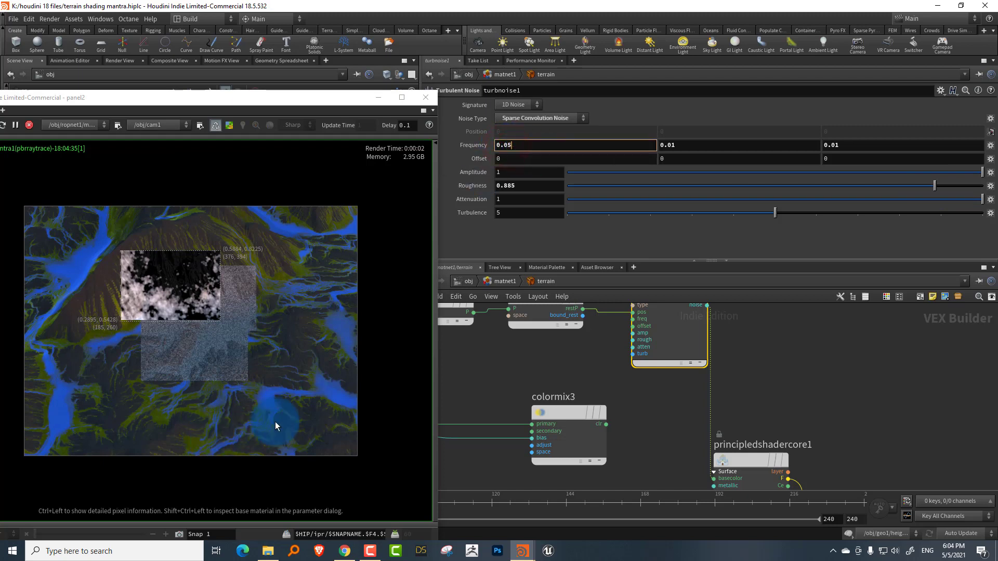
key("Tab")
type("0.05")
key("Tab")
type("0.05")
key("Return")
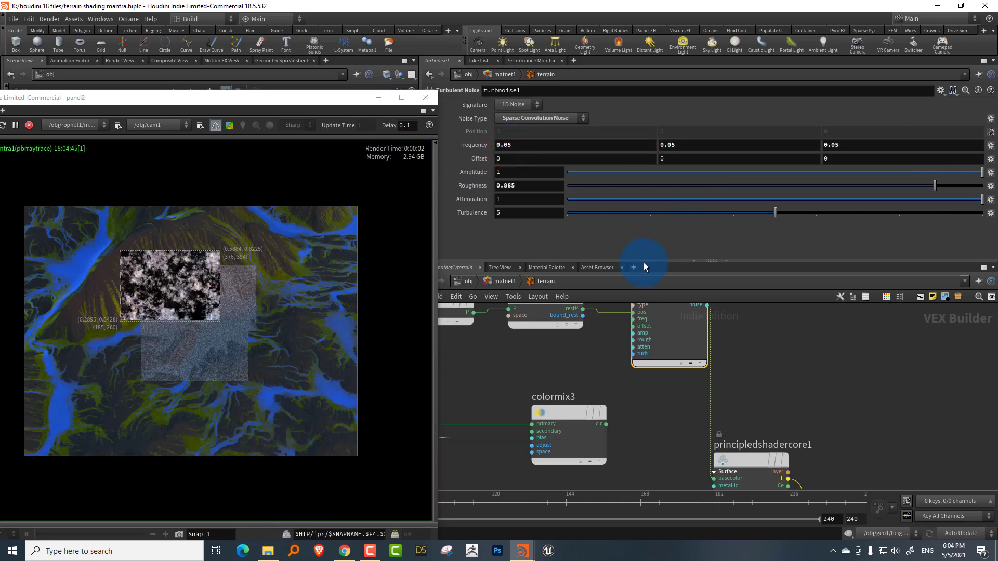
- Enlarge the network area, move global1, restpos1 and turbnoise1 below the mask chain, and shift the mask nodes through clamp1 away from colormix1
left_click_drag(652, 261, 653, 223)
middle_click_drag(755, 317, 819, 353)
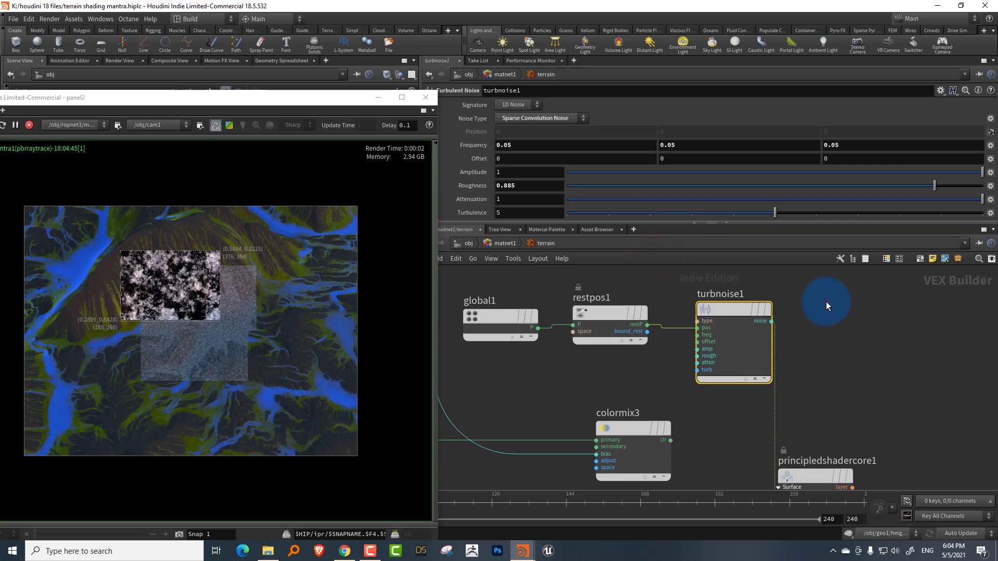
left_click_drag(826, 300, 500, 347)
middle_click_drag(853, 291, 810, 329)
left_click_drag(798, 321, 717, 360)
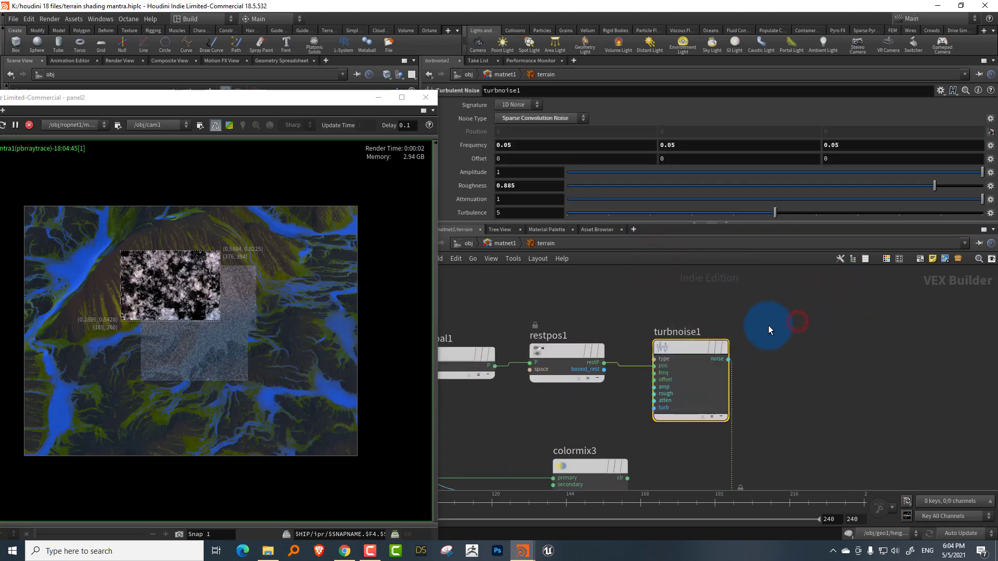
scroll(840, 317, "down", 5)
left_click_drag(762, 307, 522, 426)
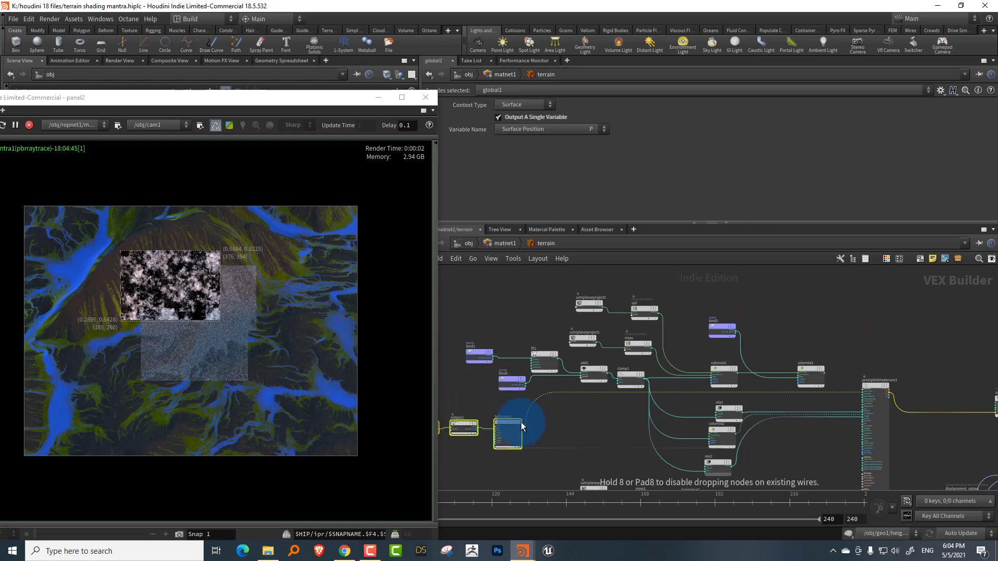
left_click_drag(522, 426, 549, 429)
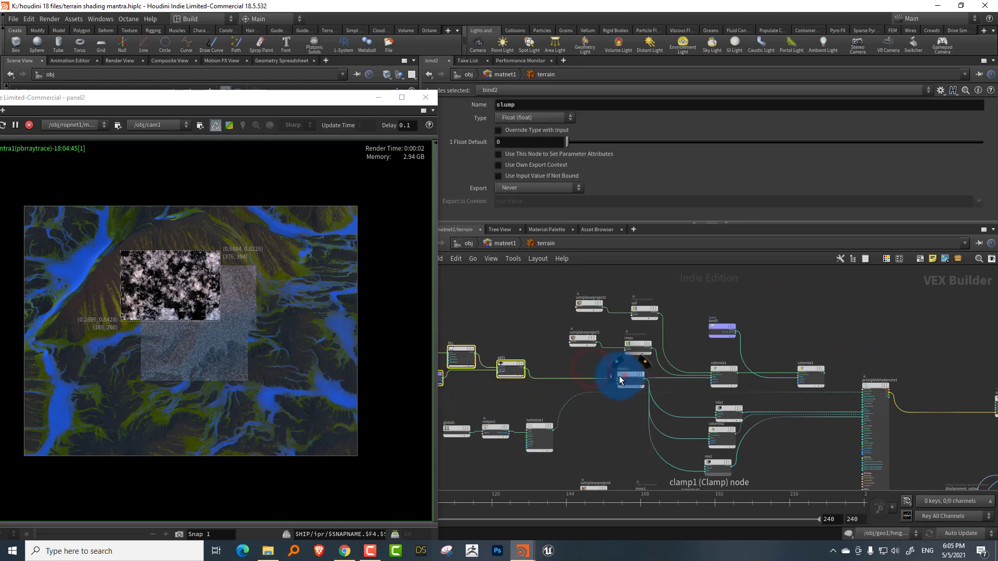
left_click_drag(627, 377, 566, 374)
scroll(592, 384, "up", 5)
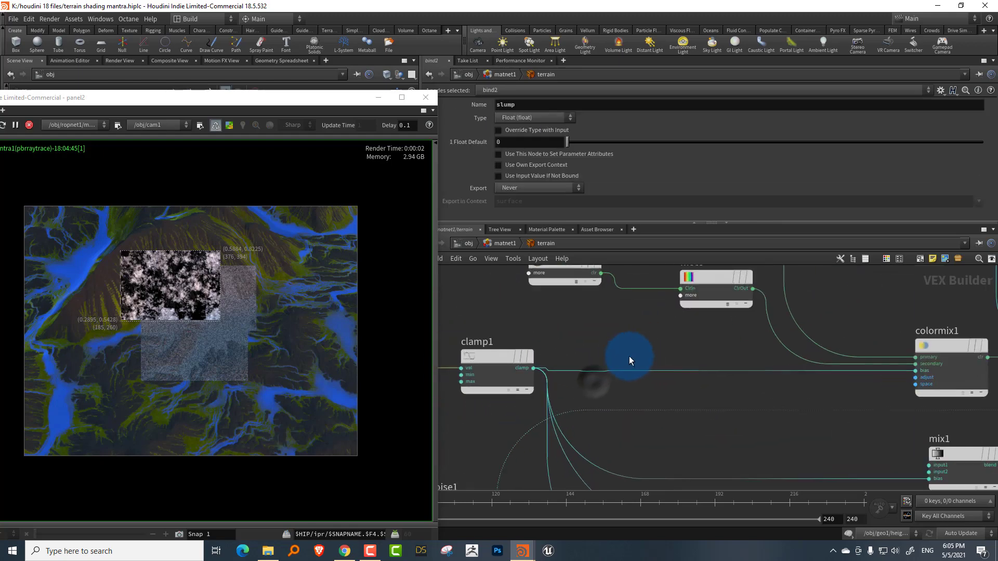
- Insert a Multiply node on clamp1's output so its product feeds the colormix and mix biases
scroll(540, 329, "up", 3)
key("Tab")
mouse_move(535, 333)
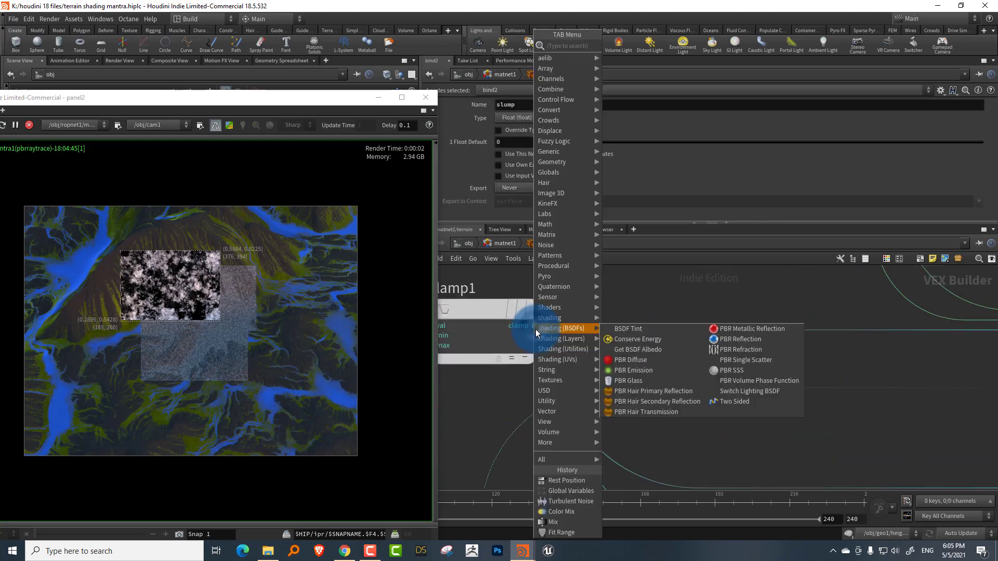
type("mul")
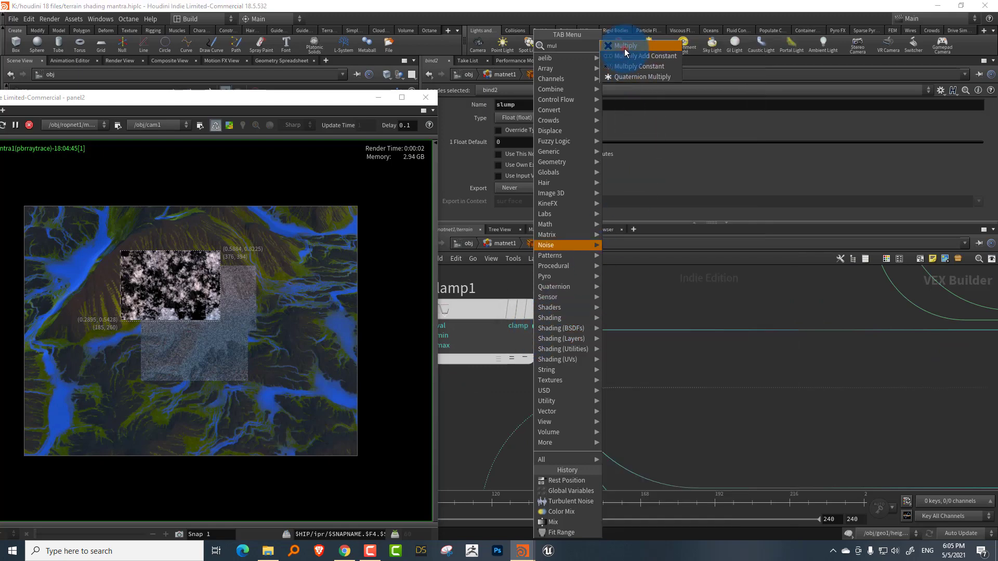
left_click(624, 49)
left_click(715, 351)
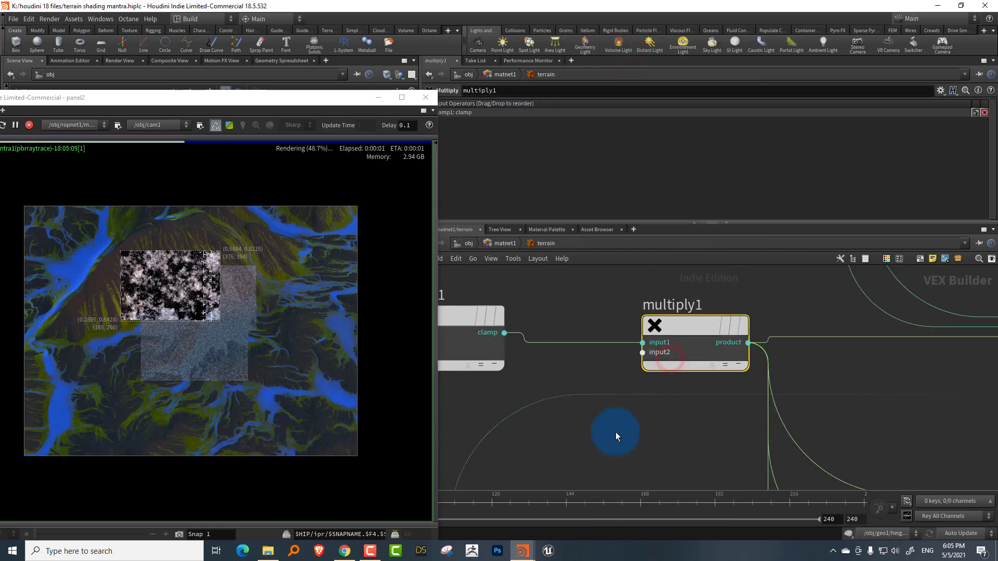
- Wire turbnoise1's noise output into multiply1's input2
middle_click_drag(615, 432, 691, 377)
scroll(715, 366, "down", 1)
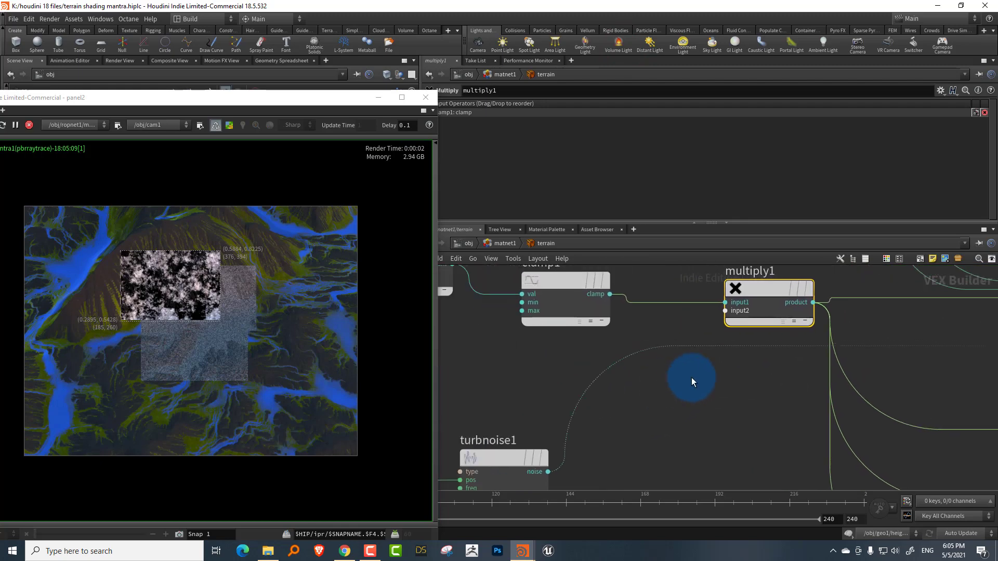
left_click(550, 460)
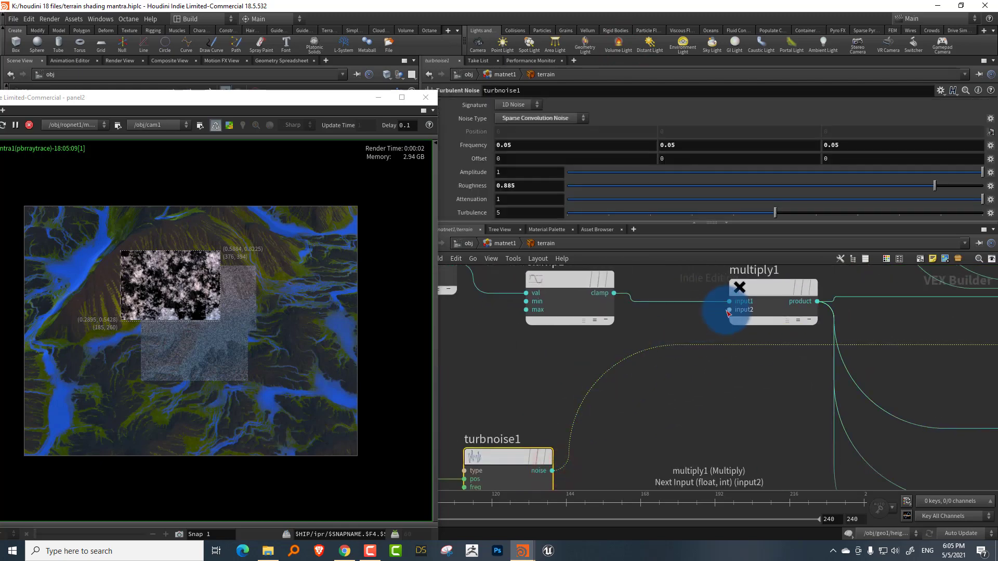
left_click(730, 309)
left_click(565, 469)
middle_click_drag(679, 400, 688, 360)
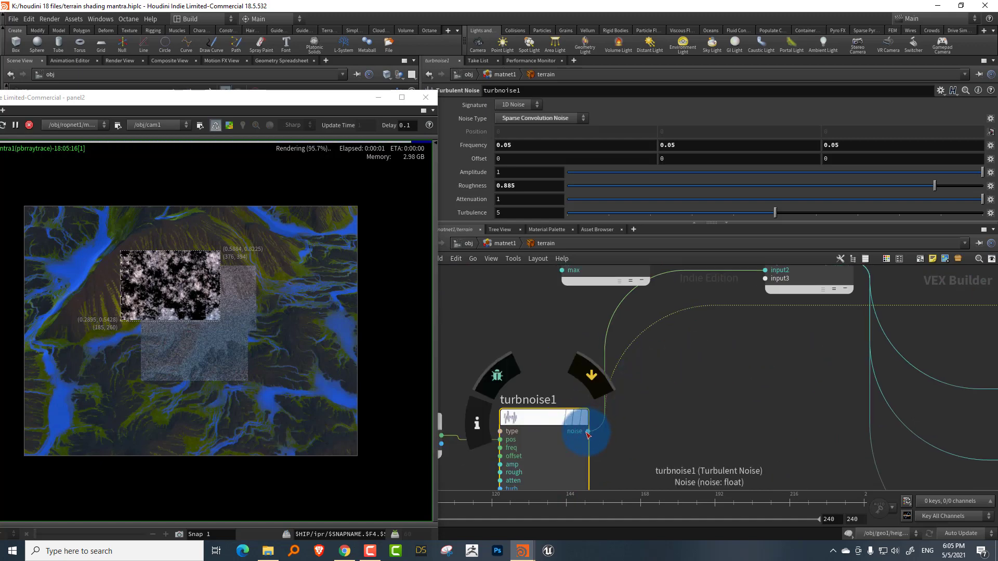
- Insert a Fit Range node between turbnoise1's noise output and multiply1's second input
key("Tab")
mouse_move(590, 432)
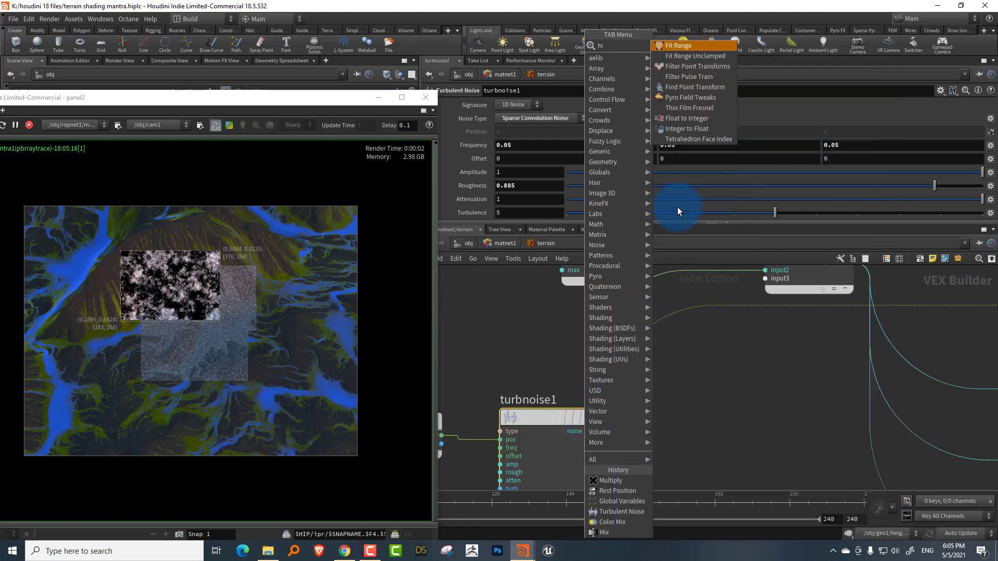
left_click(690, 44)
left_click(679, 372)
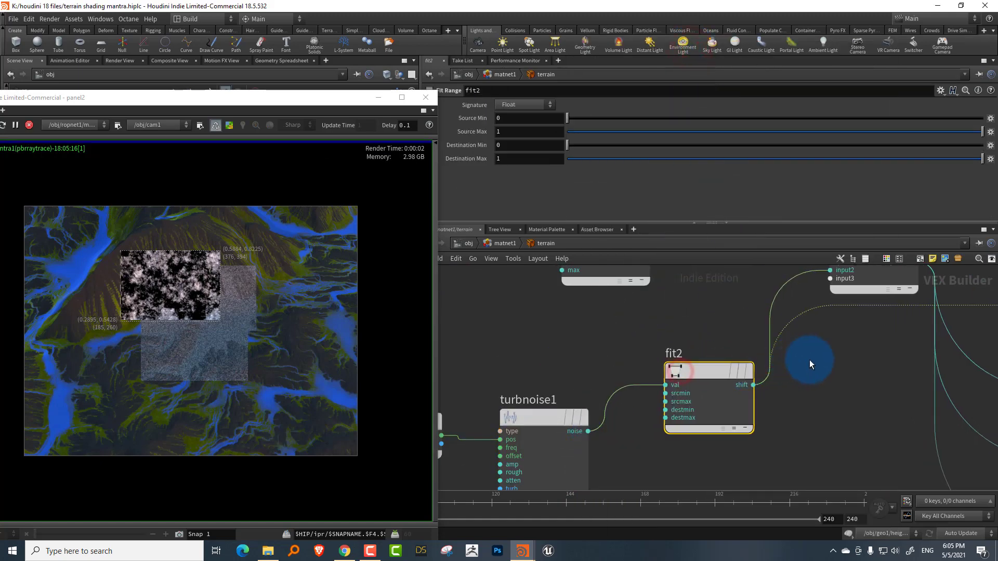
- Reconnect colormix3's clr output to principledshadercore1's basecolor input
middle_click_drag(811, 363, 713, 408)
scroll(713, 407, "down", 4)
middle_click_drag(867, 363, 558, 357)
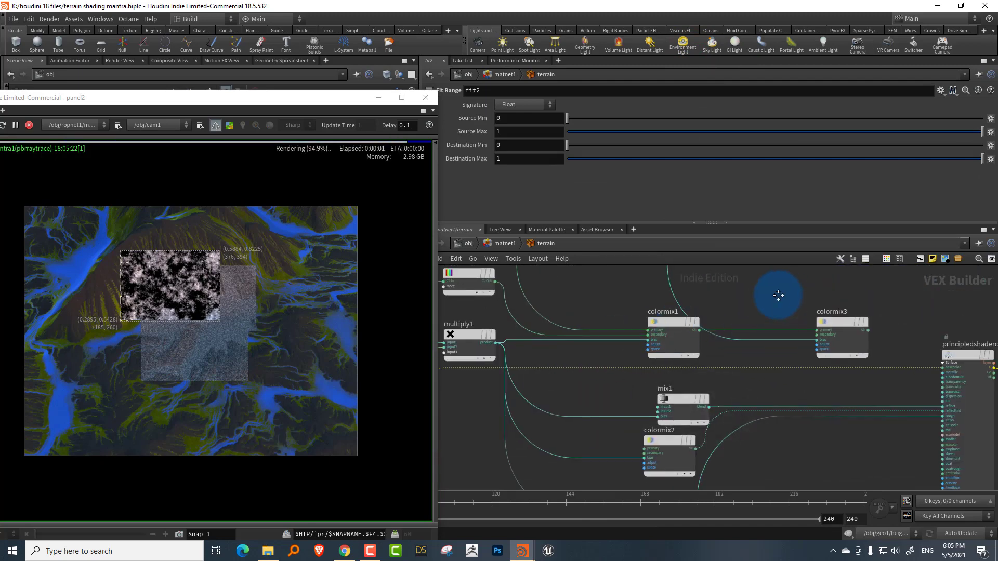
middle_click_drag(777, 295, 670, 313)
scroll(793, 334, "up", 3)
middle_click_drag(788, 326, 746, 301)
left_click(695, 331)
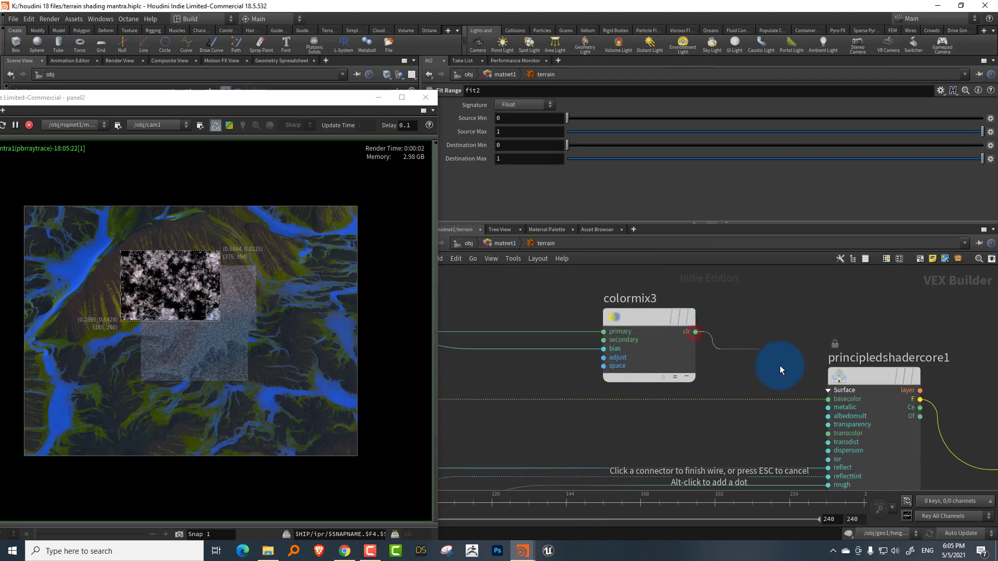
left_click(828, 398)
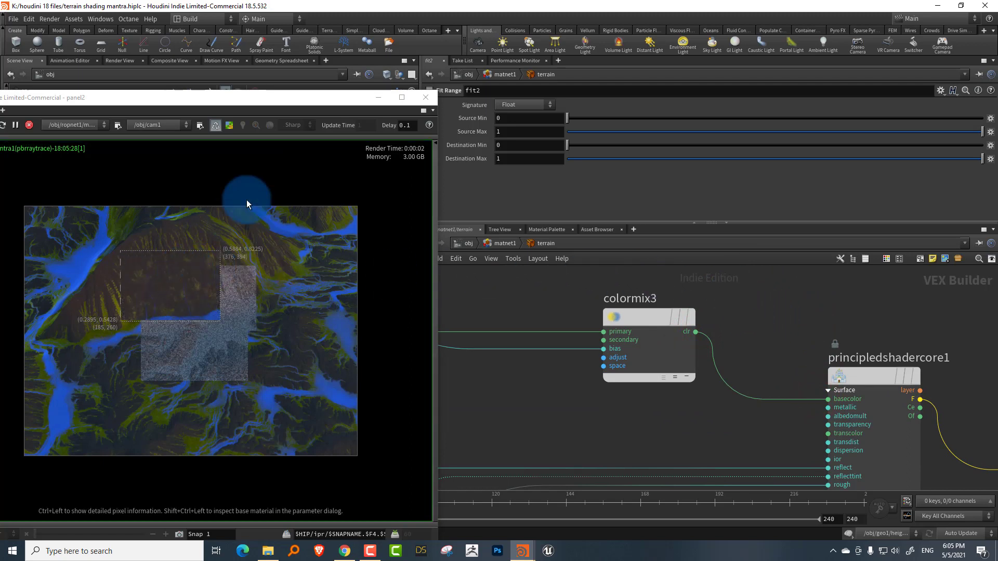
- Define a larger render region over the mountain and reposition the render window so fit2's parameters stay accessible
left_click_drag(62, 238, 276, 350)
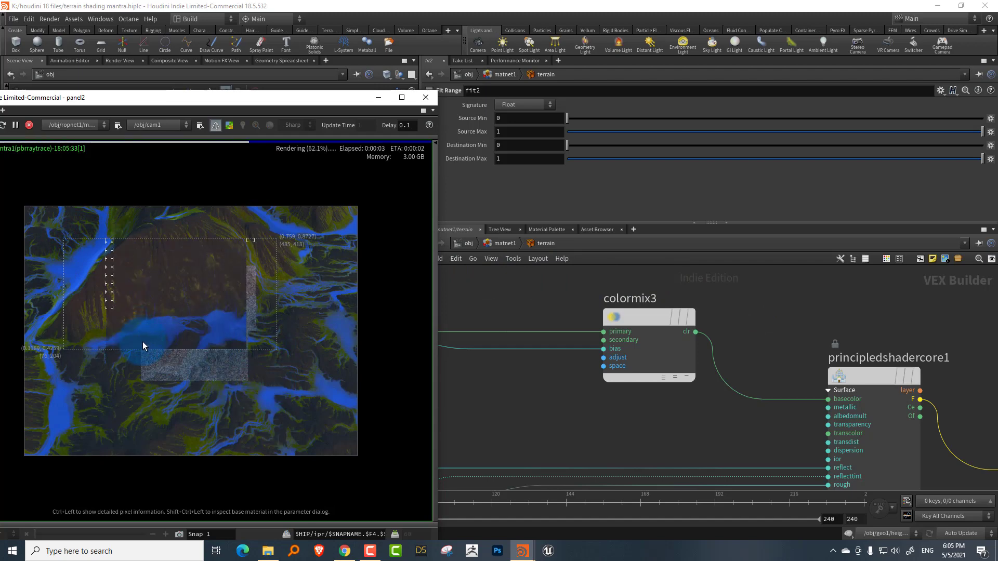
left_click_drag(239, 107, 890, 83)
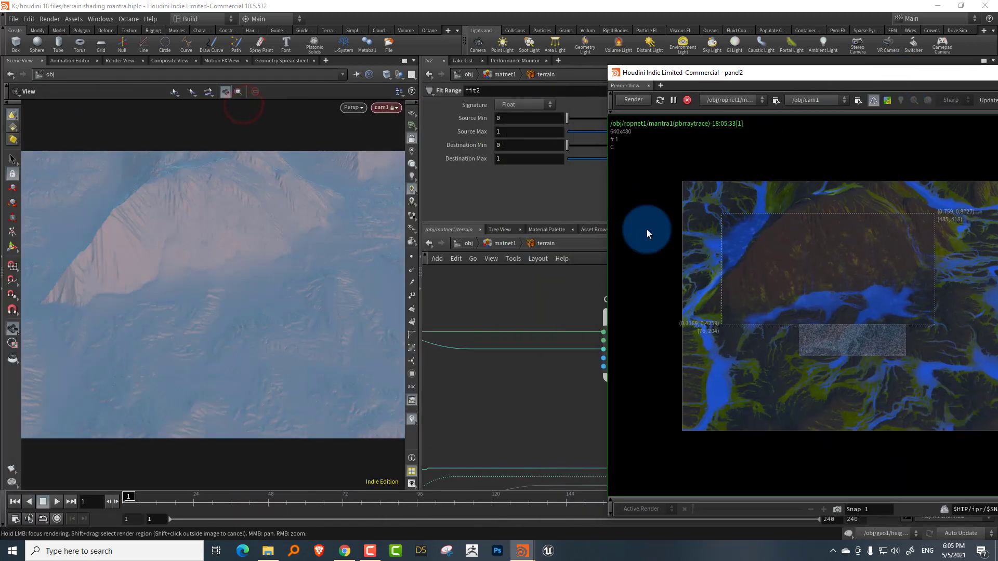
right_click_drag(544, 282, 517, 338)
middle_click_drag(489, 336, 560, 298)
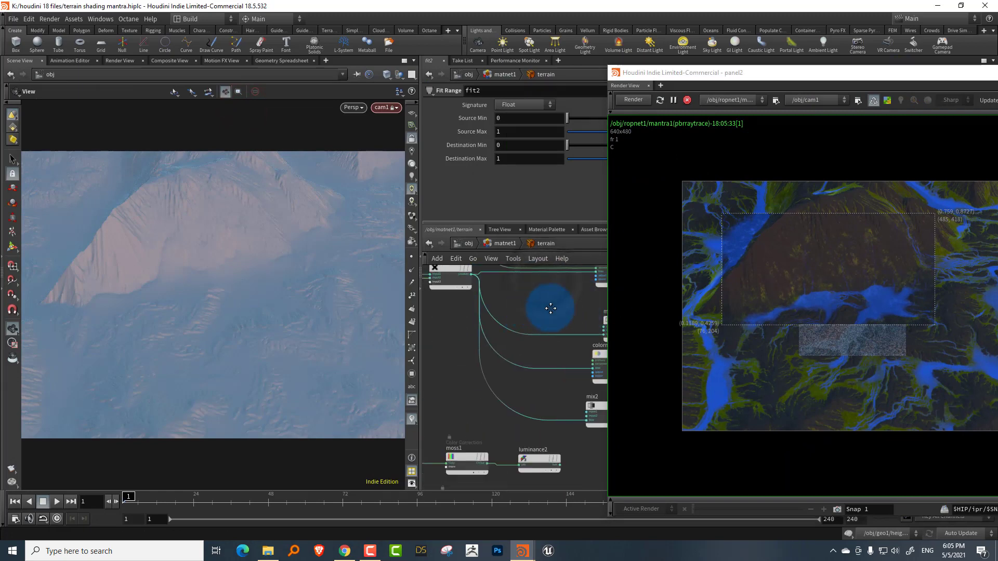
middle_click_drag(457, 315, 549, 337)
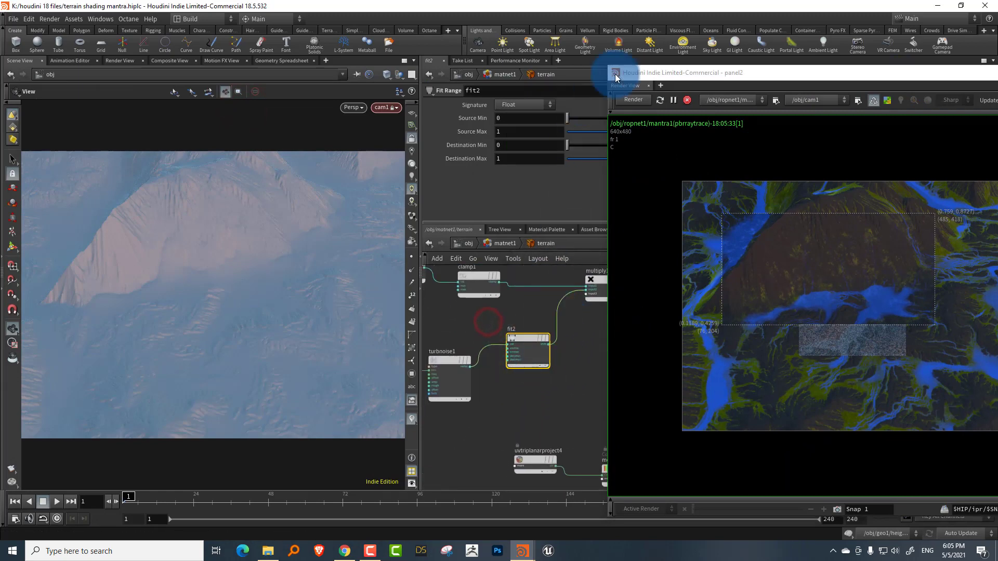
left_click_drag(658, 73, 206, 125)
left_click_drag(120, 123, 59, 105)
left_click_drag(378, 97, 279, 78)
- Try a source minimum of -1 on fit2
left_click(509, 121)
type("-1")
key("Return")
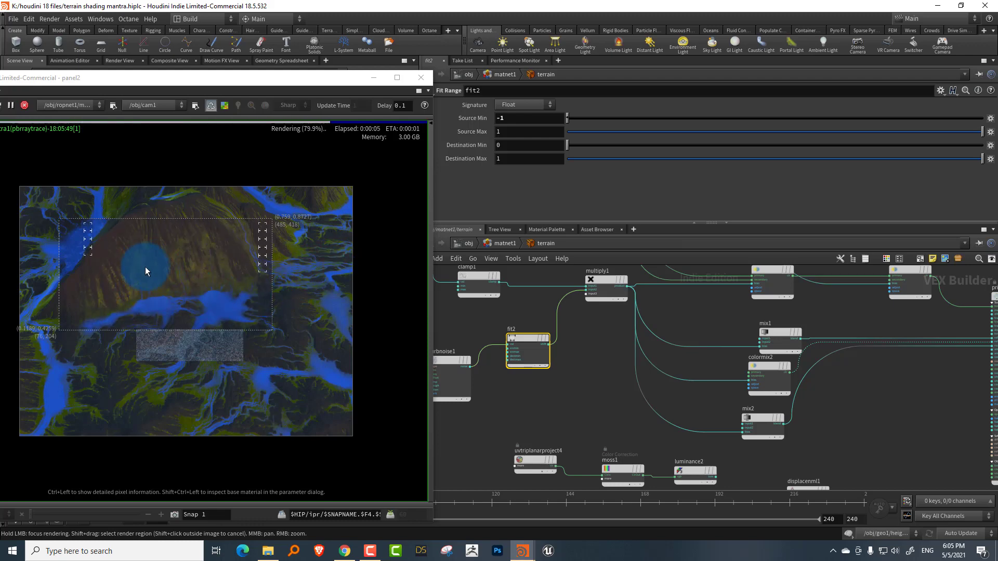
- Set fit2's source range to -0.5 through 0.5 and clear the render region to render the full frame
double_click(499, 118)
type("-0")
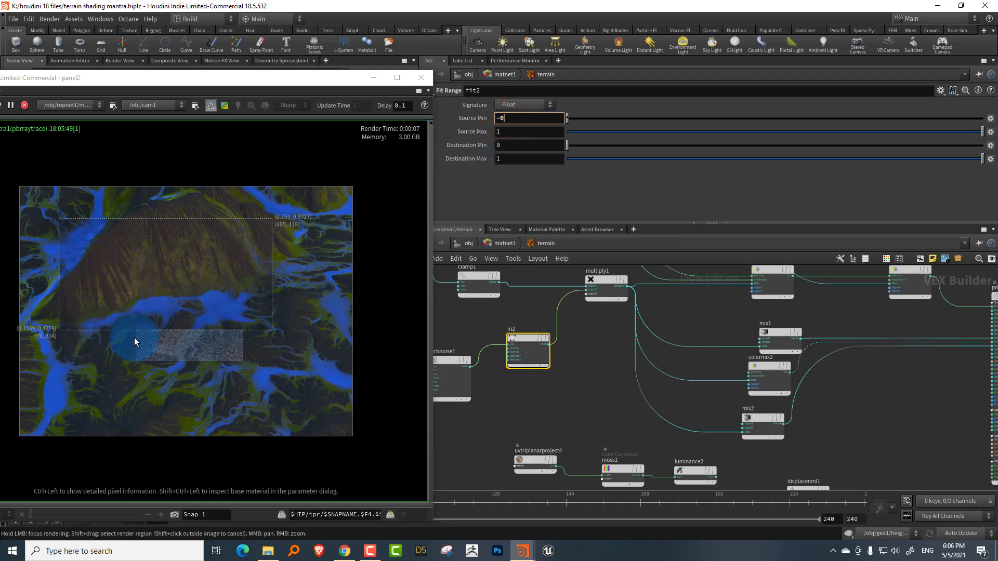
type(".5")
key("Tab")
type("0.5")
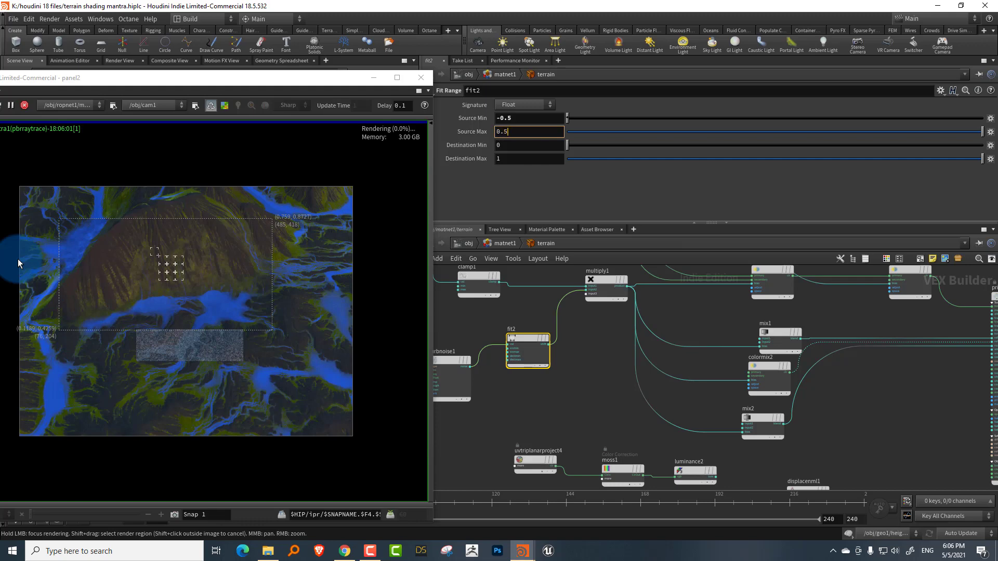
key("Return")
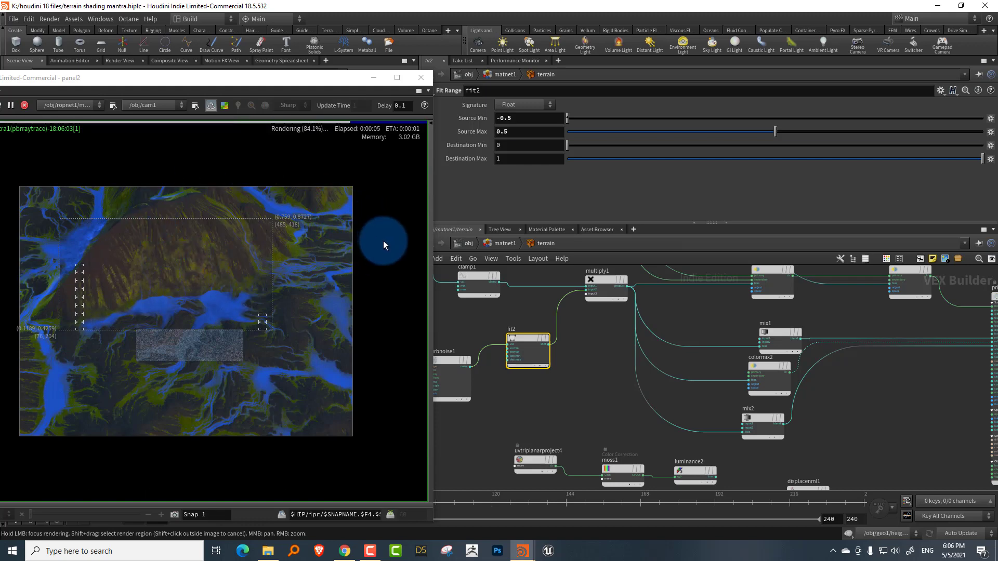
left_click(384, 244, "shift")
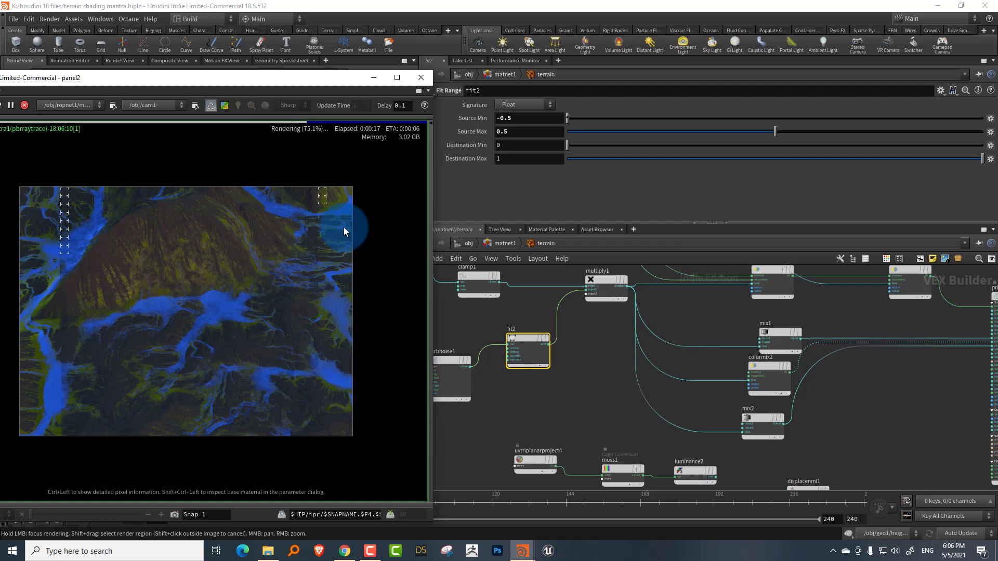
- Move colormix3 up out of the way and connect colormix1's clr output to principledshadercore1's basecolor
middle_click_drag(896, 316, 763, 379)
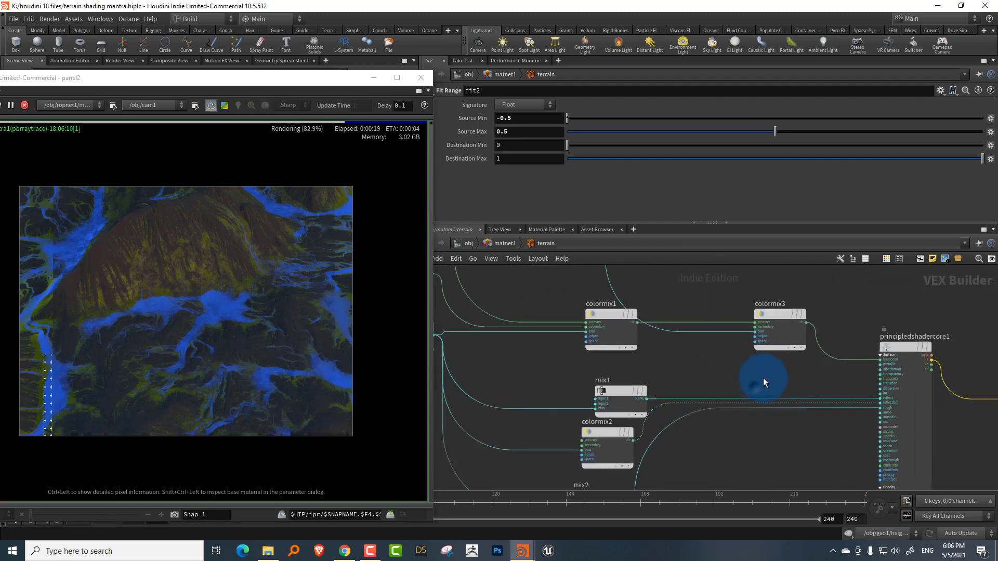
middle_click_drag(773, 334, 763, 375)
left_click_drag(772, 353, 771, 291)
scroll(678, 364, "up", 2)
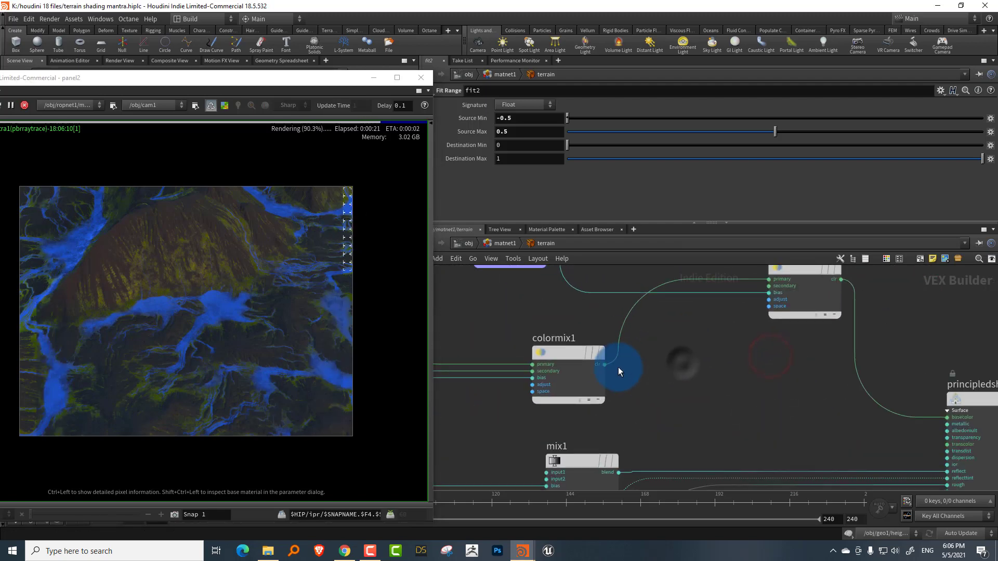
left_click(605, 365)
left_click(938, 419)
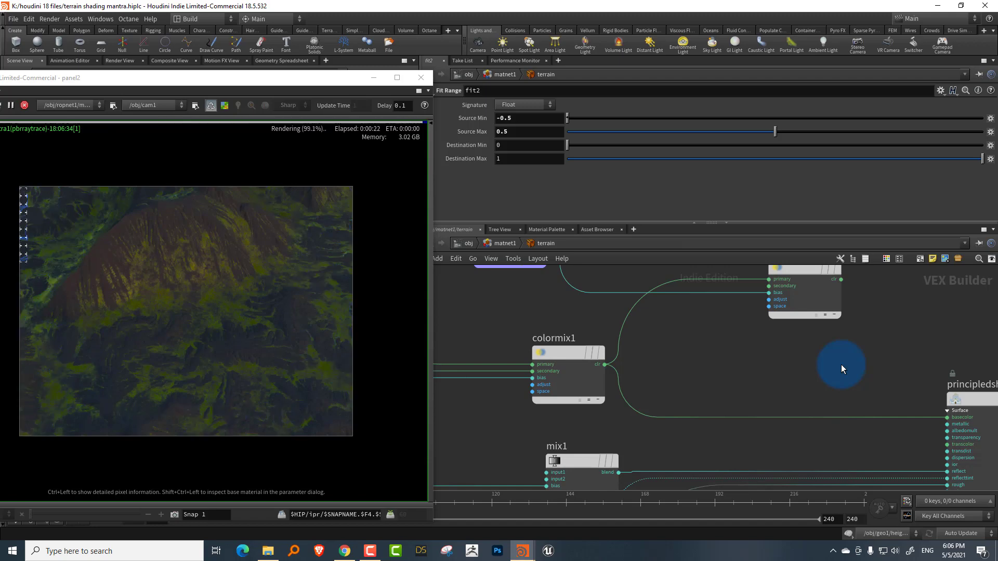
- Move displacenml1 farther from the luminance nodes and shift the uvtriplanarproject3, soil1 and luminance1 chain to make room between them
middle_click_drag(749, 375, 734, 349)
middle_click_drag(655, 392, 740, 341)
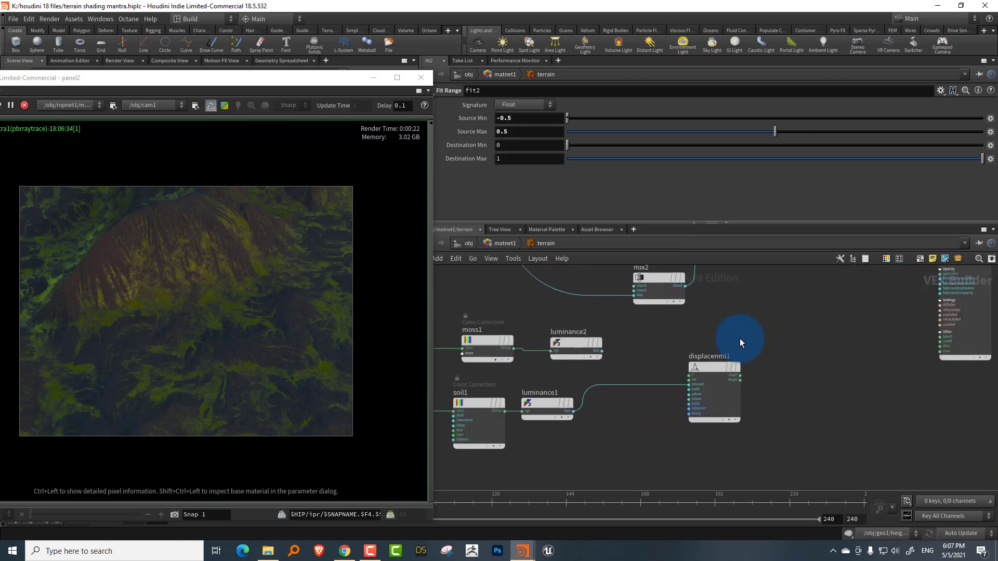
left_click_drag(710, 363, 772, 374)
middle_click_drag(457, 437, 602, 405)
left_click_drag(511, 448, 738, 391)
mouse_move(777, 344)
middle_mouse_down()
mouse_move(735, 394)
mouse_move(802, 368)
mouse_move(769, 430)
mouse_move(774, 349)
middle_mouse_up()
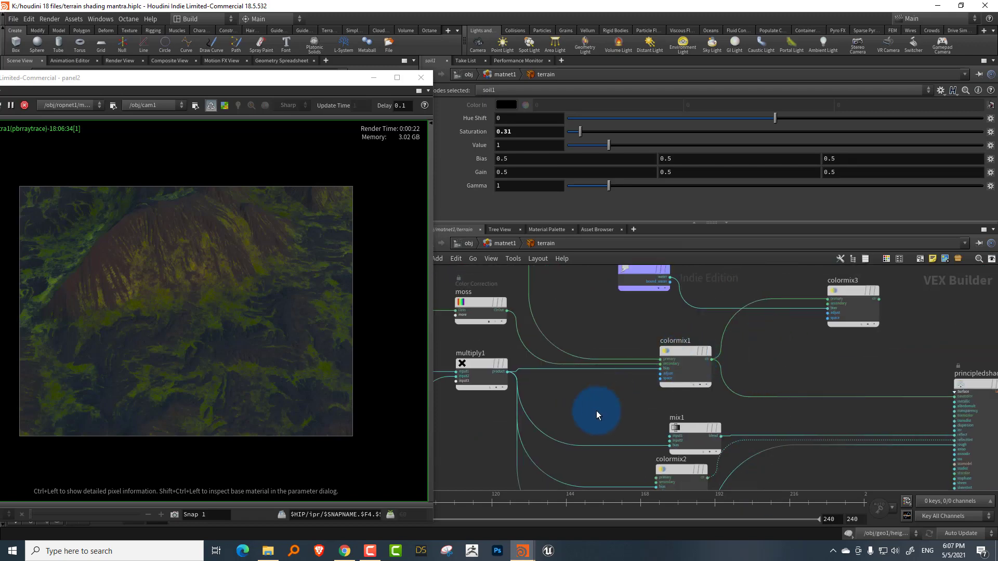
- Add a Mix node between luminance2 and displacenml1 in the terrain material network
middle_click_drag(595, 412, 551, 312)
middle_click_drag(639, 447, 681, 401)
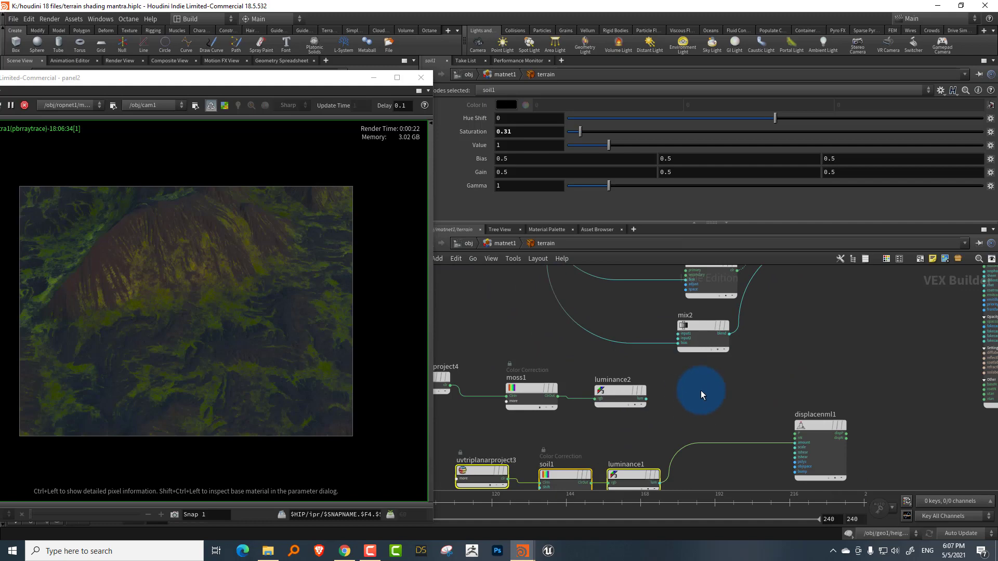
key("Tab")
type("mi")
left_click(783, 55)
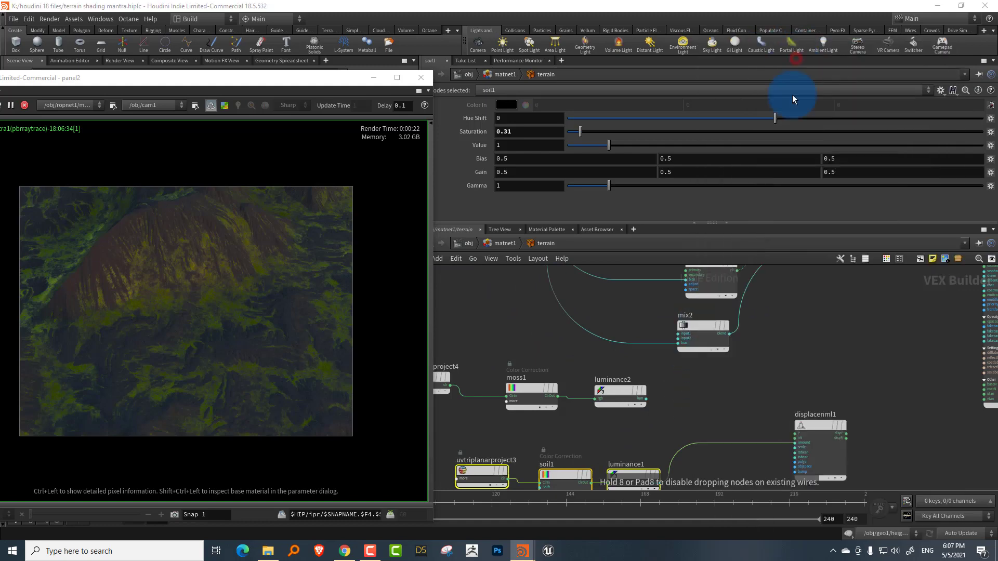
left_click(719, 391)
scroll(663, 390, "up", 2)
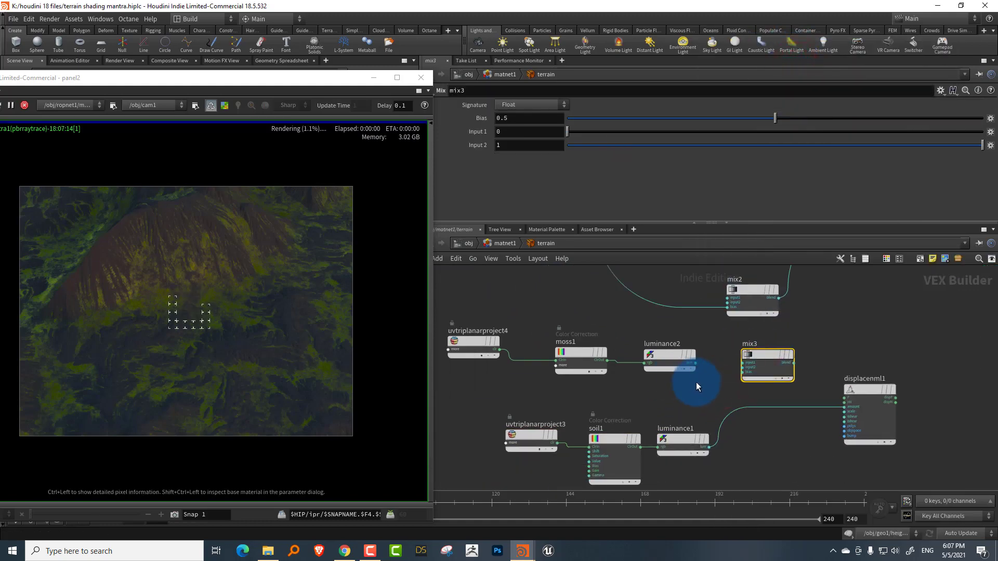
- Connect luminance2's lum output to mix3's input2 and luminance1's lum output to mix3's input1
left_click_drag(694, 353, 765, 358)
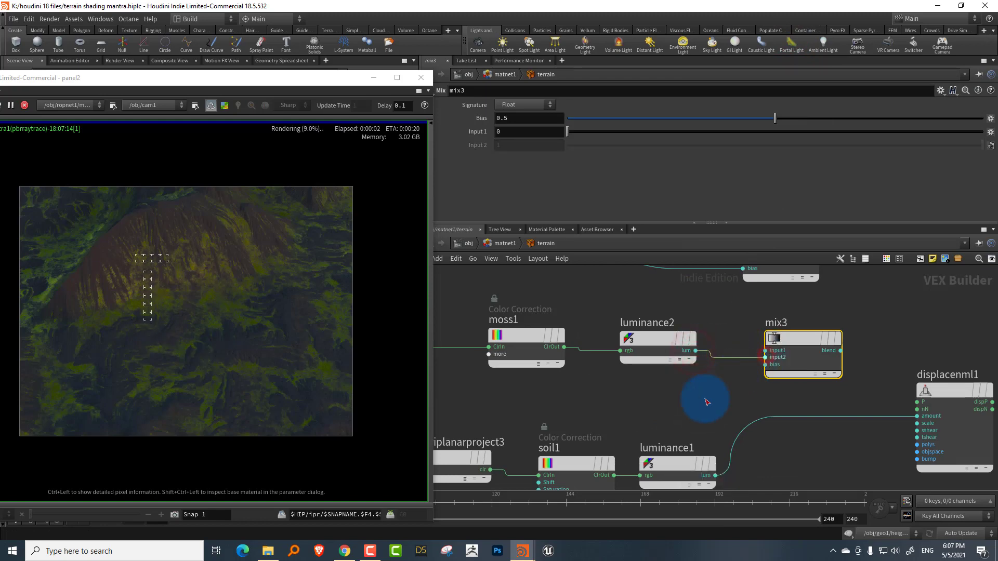
middle_click_drag(704, 401, 708, 468)
left_click(712, 434)
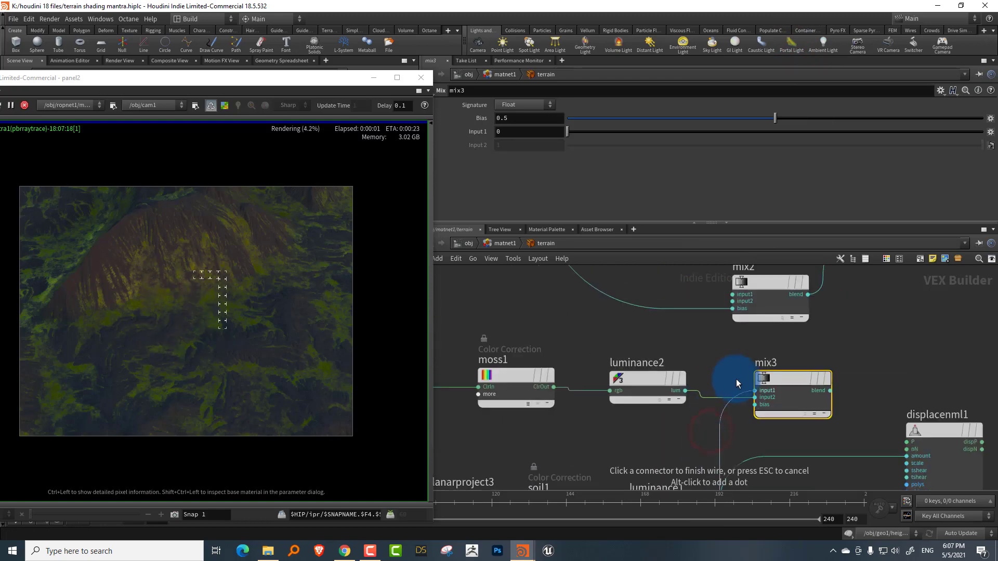
left_click(738, 383)
- Connect multiply1's product output to mix3's bias input so the mask drives the displacement blend
middle_click_drag(734, 377, 733, 461)
middle_click_drag(605, 311, 725, 394)
middle_click_drag(593, 333, 586, 444)
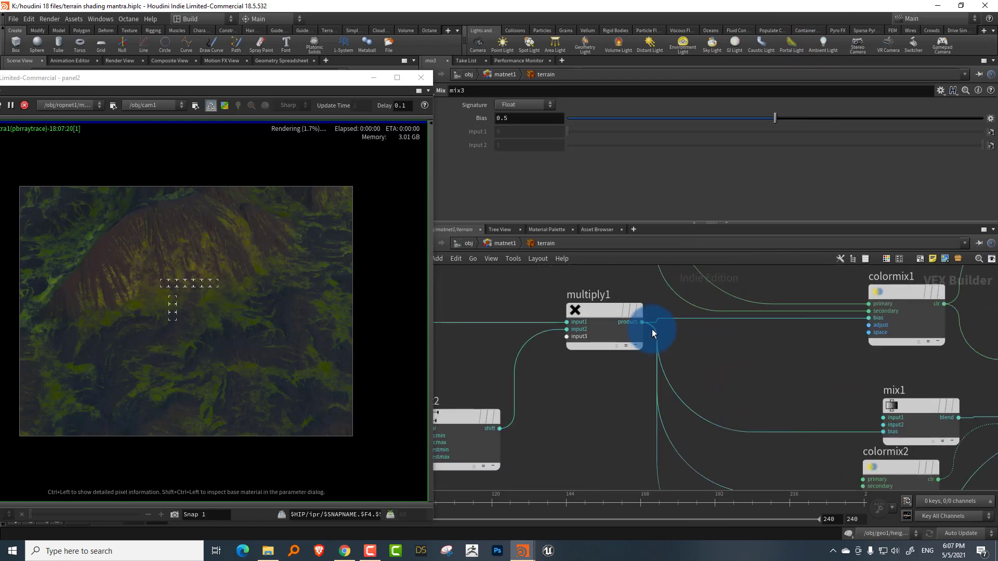
left_click(640, 323)
middle_click_drag(774, 485, 700, 243)
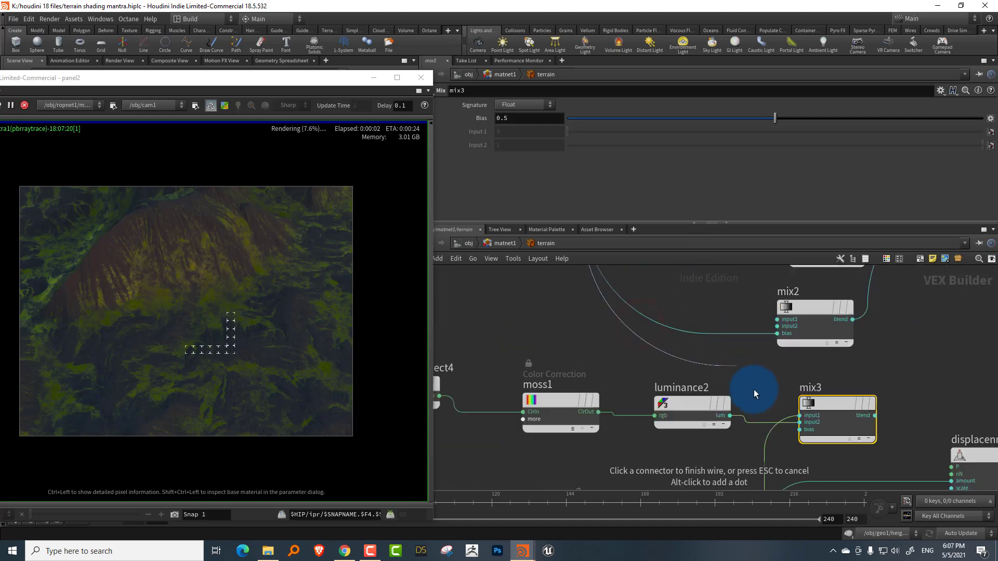
left_click(790, 431)
- Connect mix3's blend output to displacenml1's amount input and stop the running render
middle_click_drag(882, 355, 750, 303)
scroll(797, 367, "up", 1)
middle_click_drag(766, 362, 740, 345)
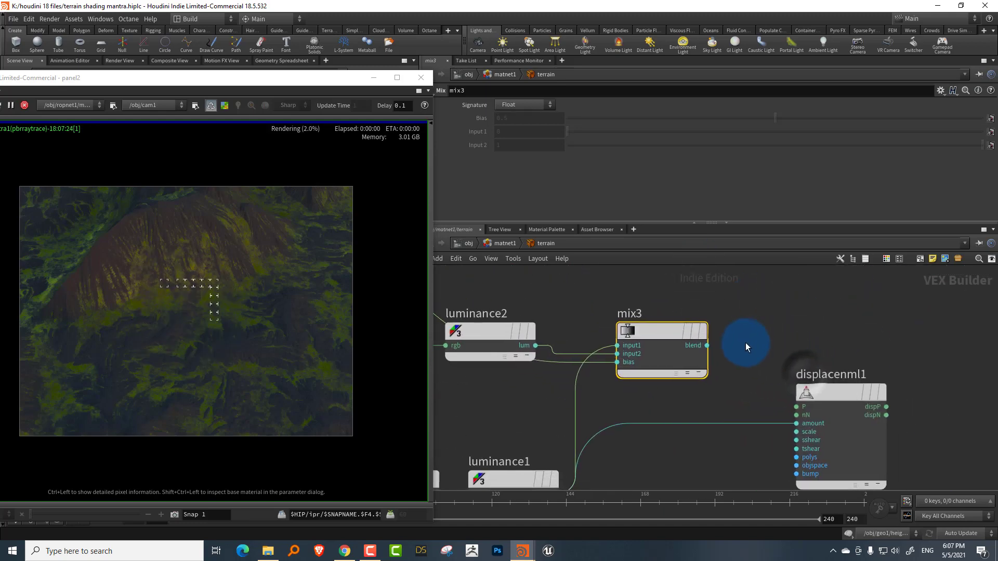
left_click(705, 345)
left_click(782, 426)
middle_click_drag(792, 305, 703, 341)
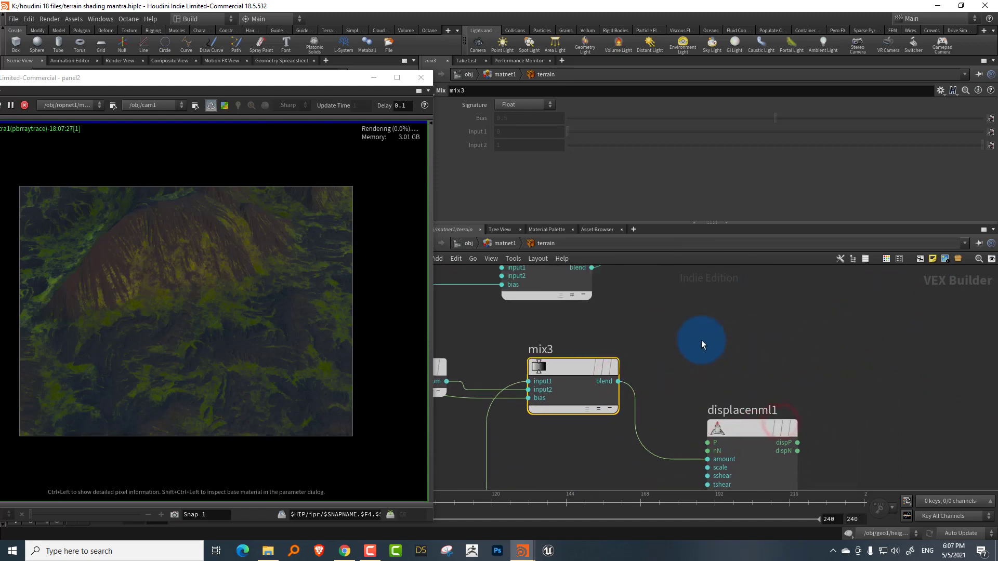
left_click(24, 105)
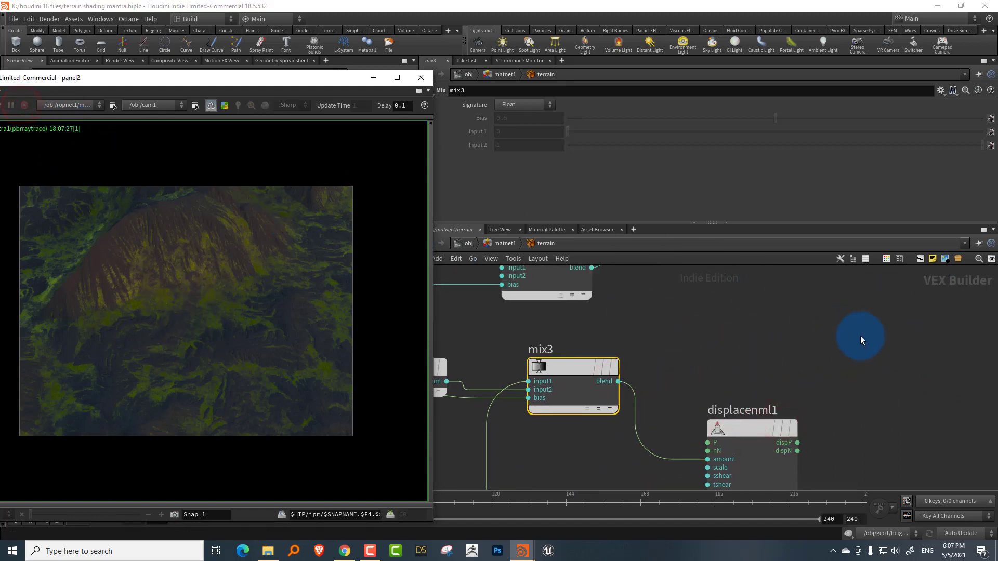
- Move displacement_output closer to displacenml1, below principledshadercore1, and save the scene
middle_click_drag(858, 338, 661, 389)
right_click_drag(678, 369, 696, 390)
middle_click_drag(695, 390, 621, 354)
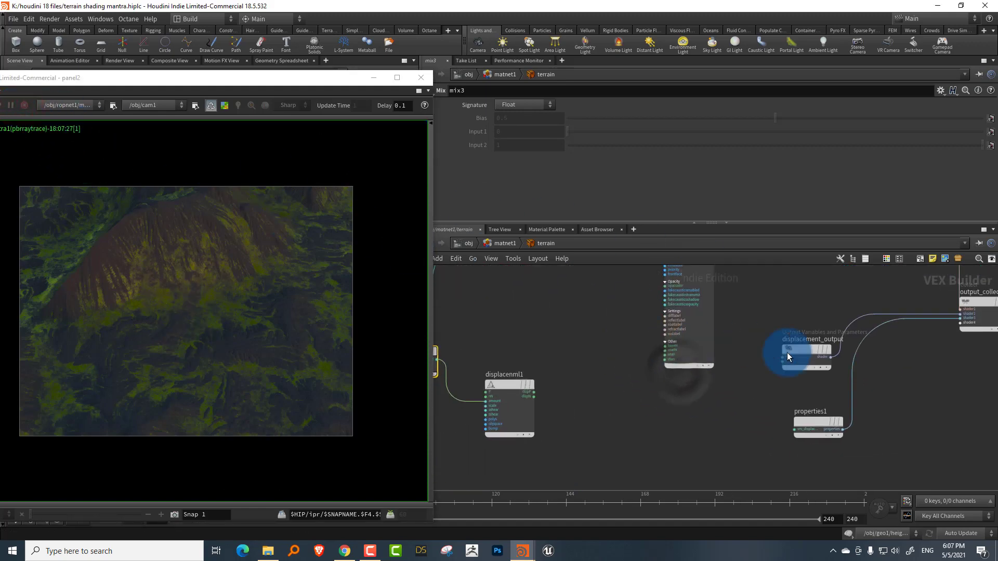
left_click_drag(803, 355, 666, 414)
right_click(544, 405)
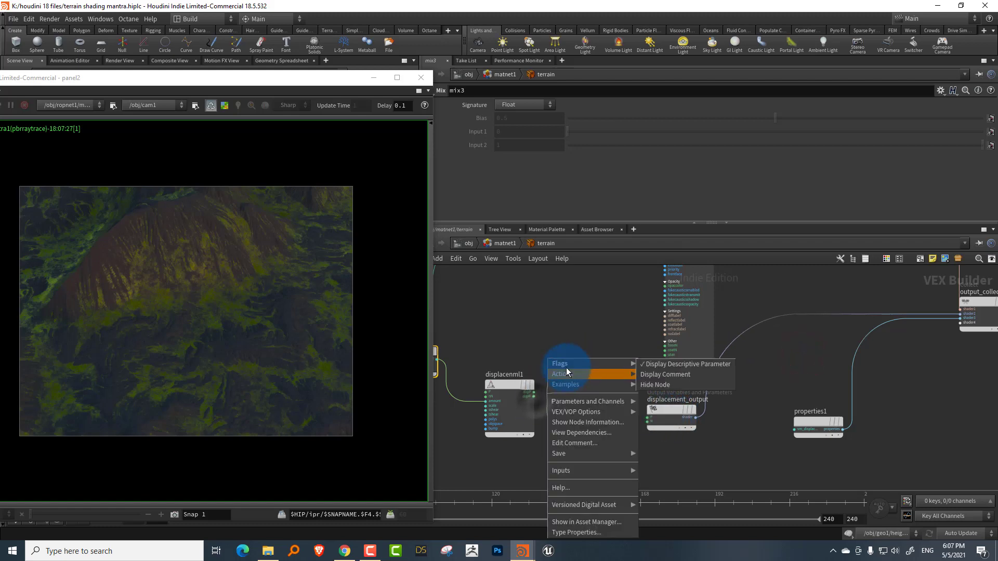
left_click(548, 334)
middle_click_drag(538, 364, 569, 328)
scroll(569, 329, "up", 3)
key("ctrl+s")
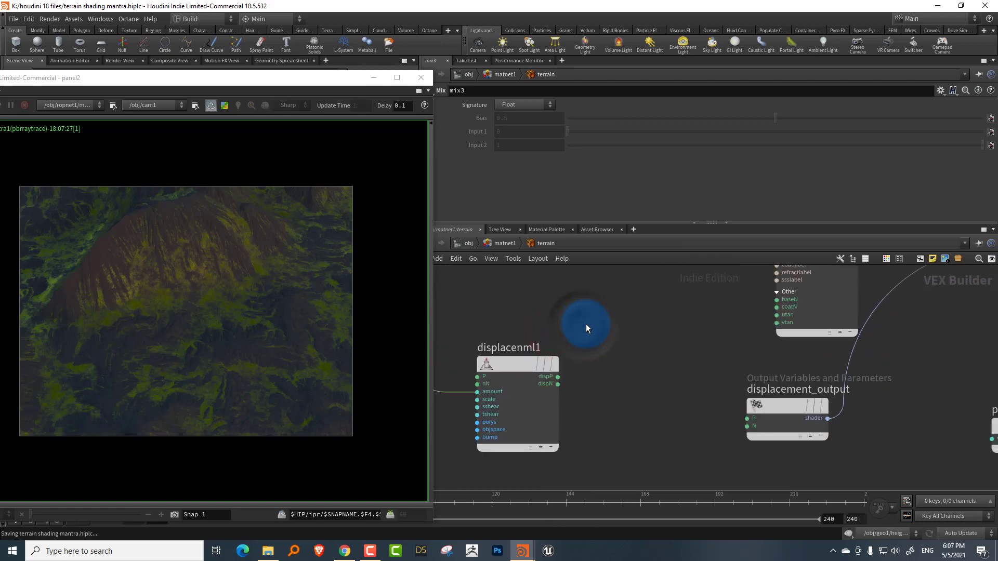
- Connect displacenml1's dispP and dispN outputs to displacement_output's P and N inputs
left_click_drag(741, 416, 567, 388)
left_click(557, 384)
left_click(736, 431)
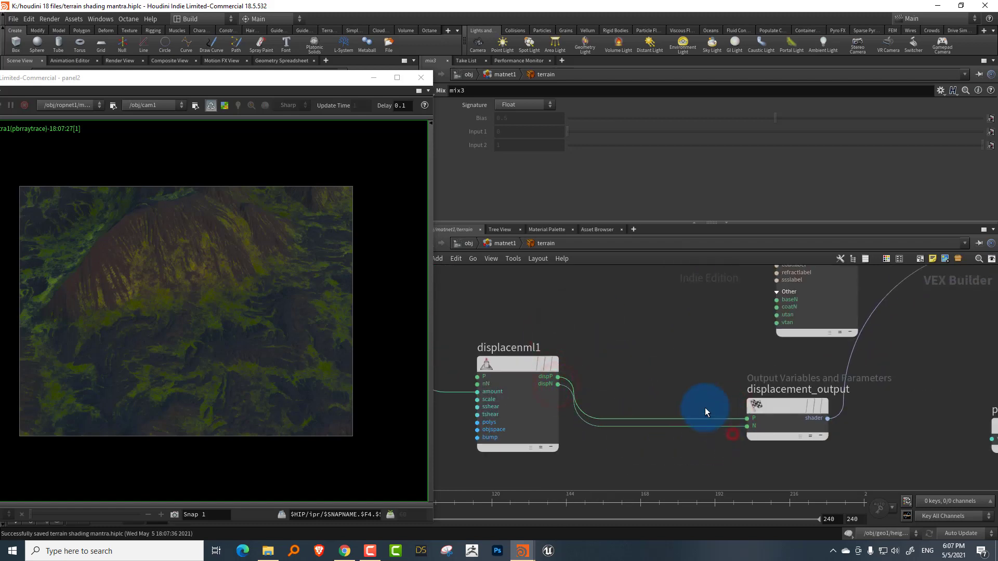
- Set cam1's resolution to 960 by 540 at the object level and move the floating render window fully into view
middle_click_drag(614, 353, 717, 360)
left_click(471, 244)
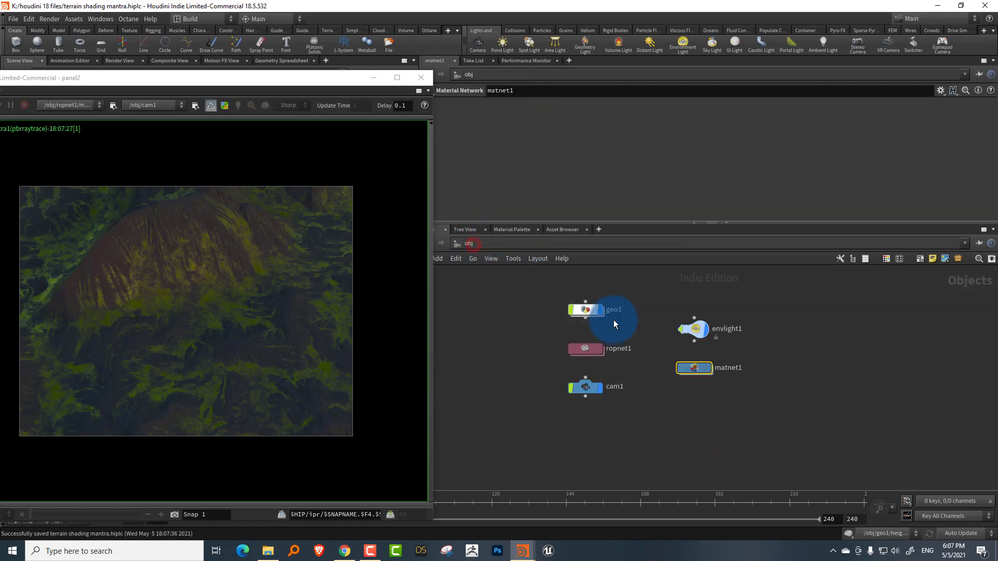
left_click(585, 387)
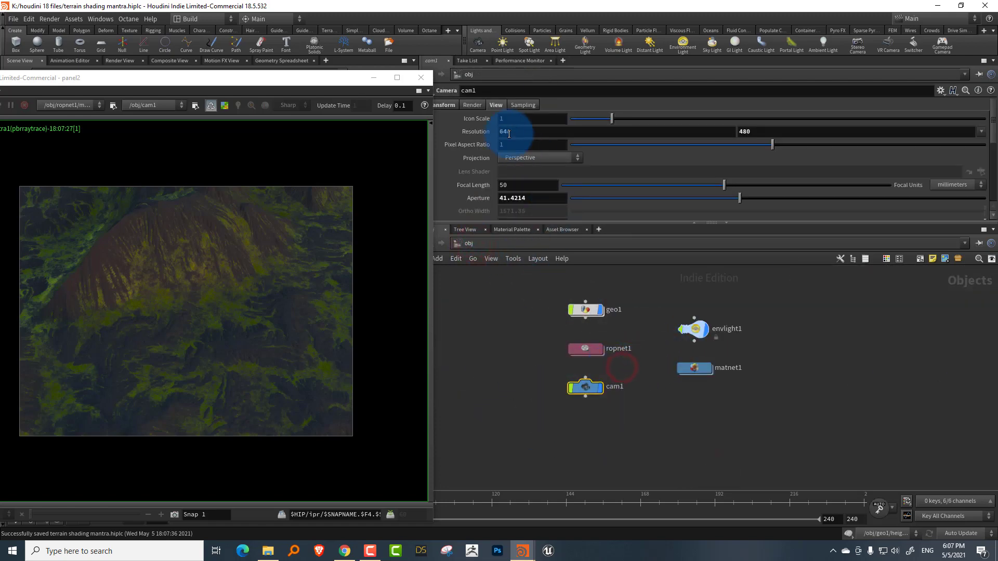
left_click(520, 132)
type("960")
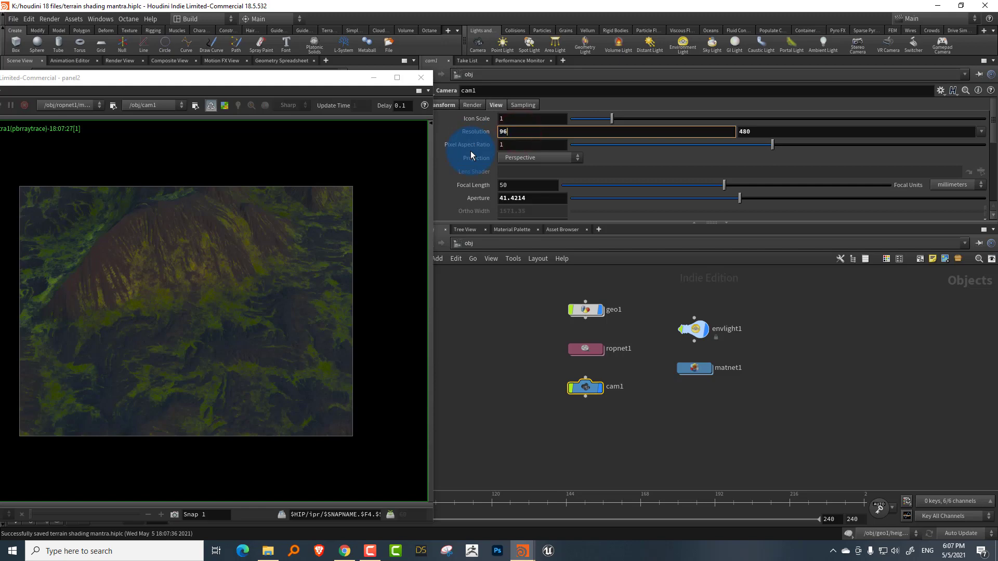
key("Tab")
type("540")
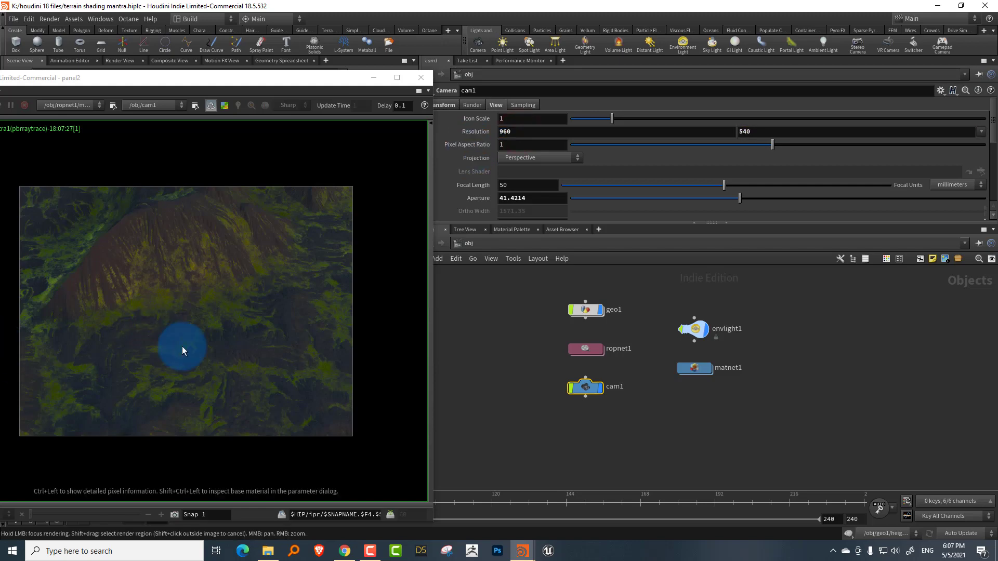
left_click_drag(273, 81, 364, 60)
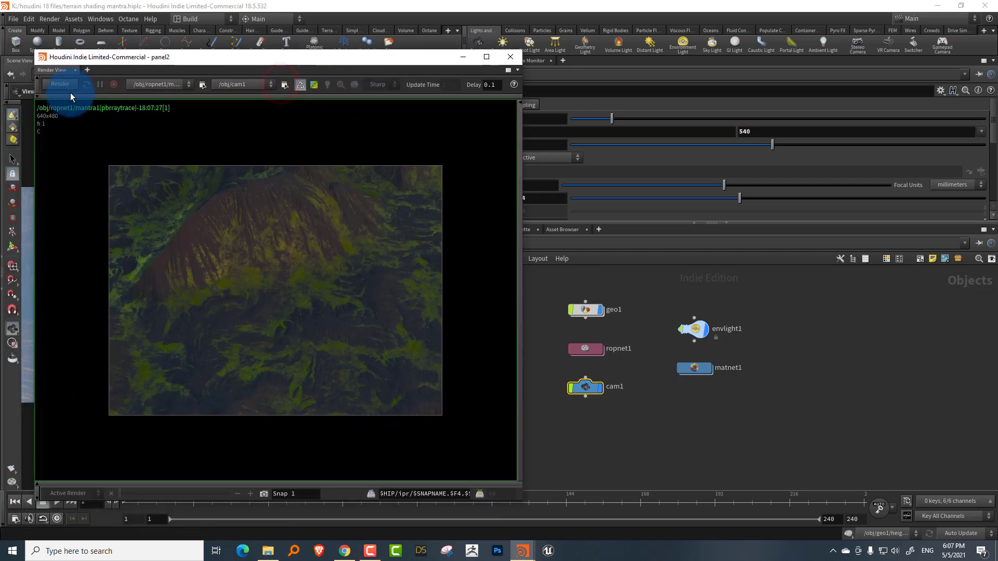